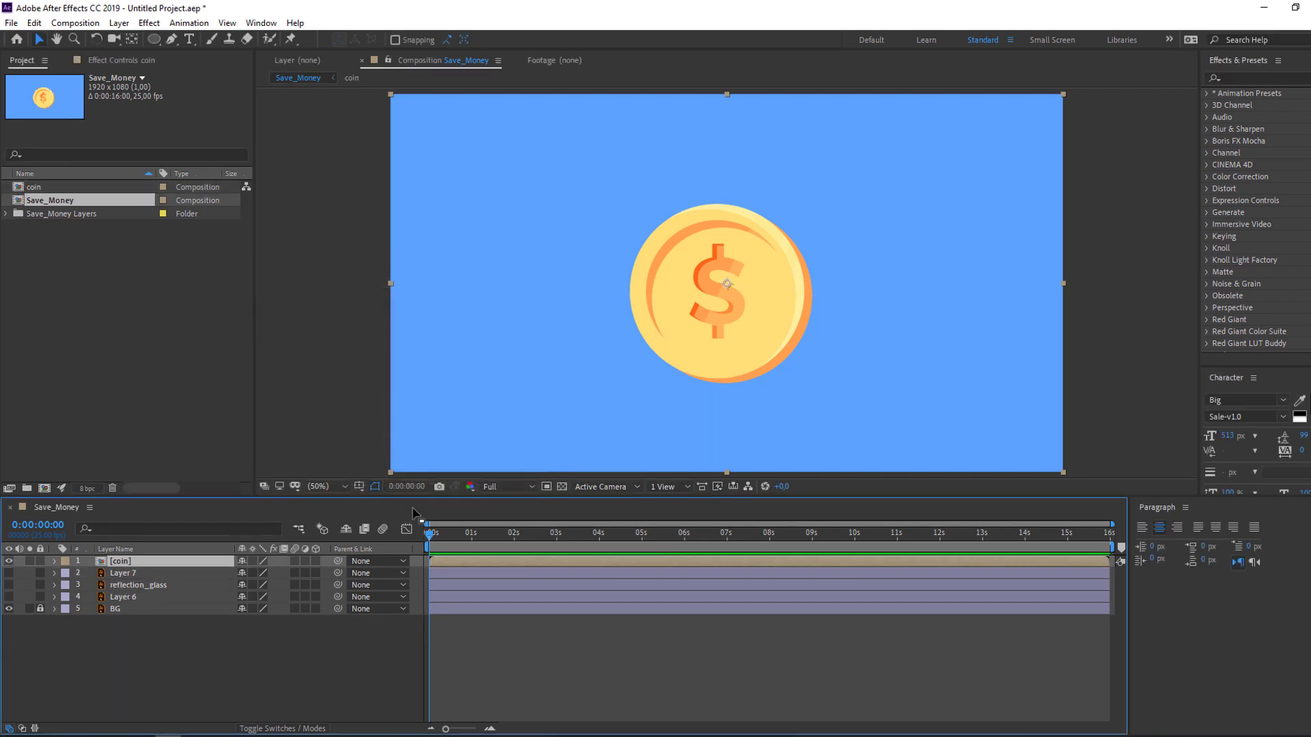
- Open the coin composition and crop it to a region of interest drawn around the coin, about 768 x 740 px
double_click(121, 562)
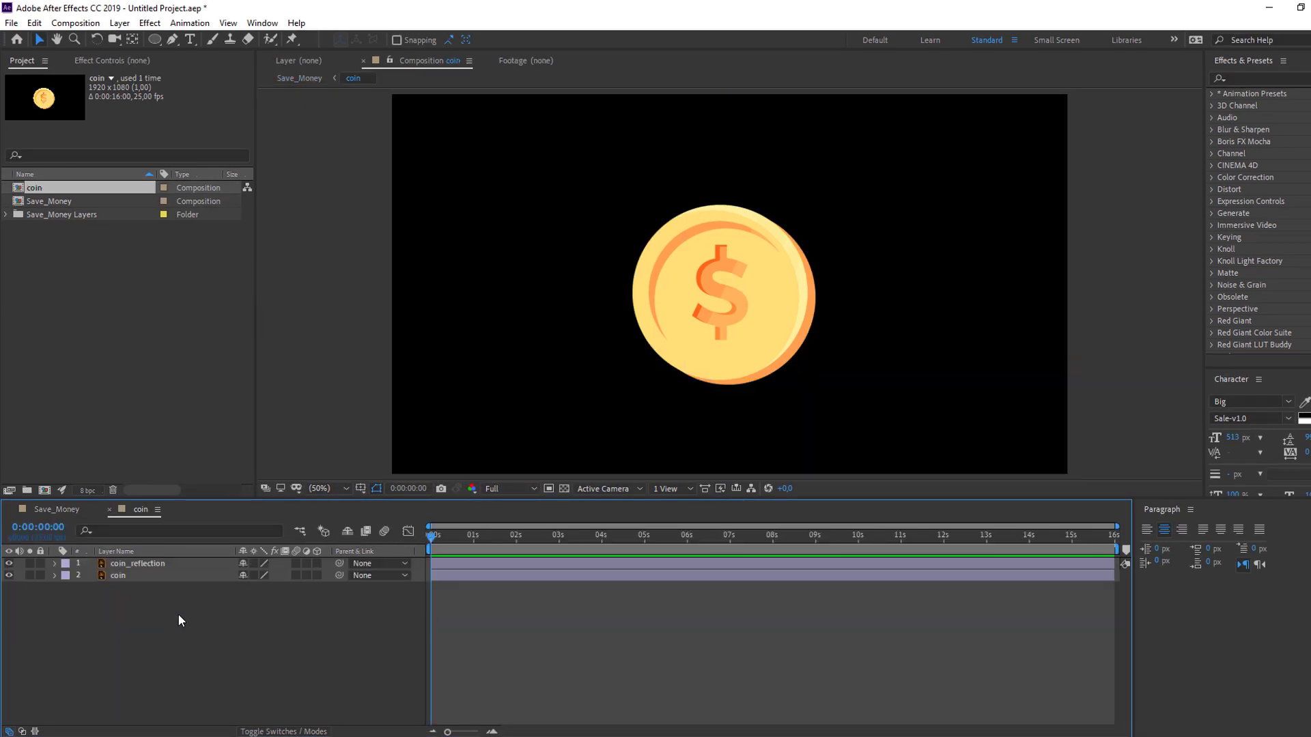
scroll(614, 325, "down", 2)
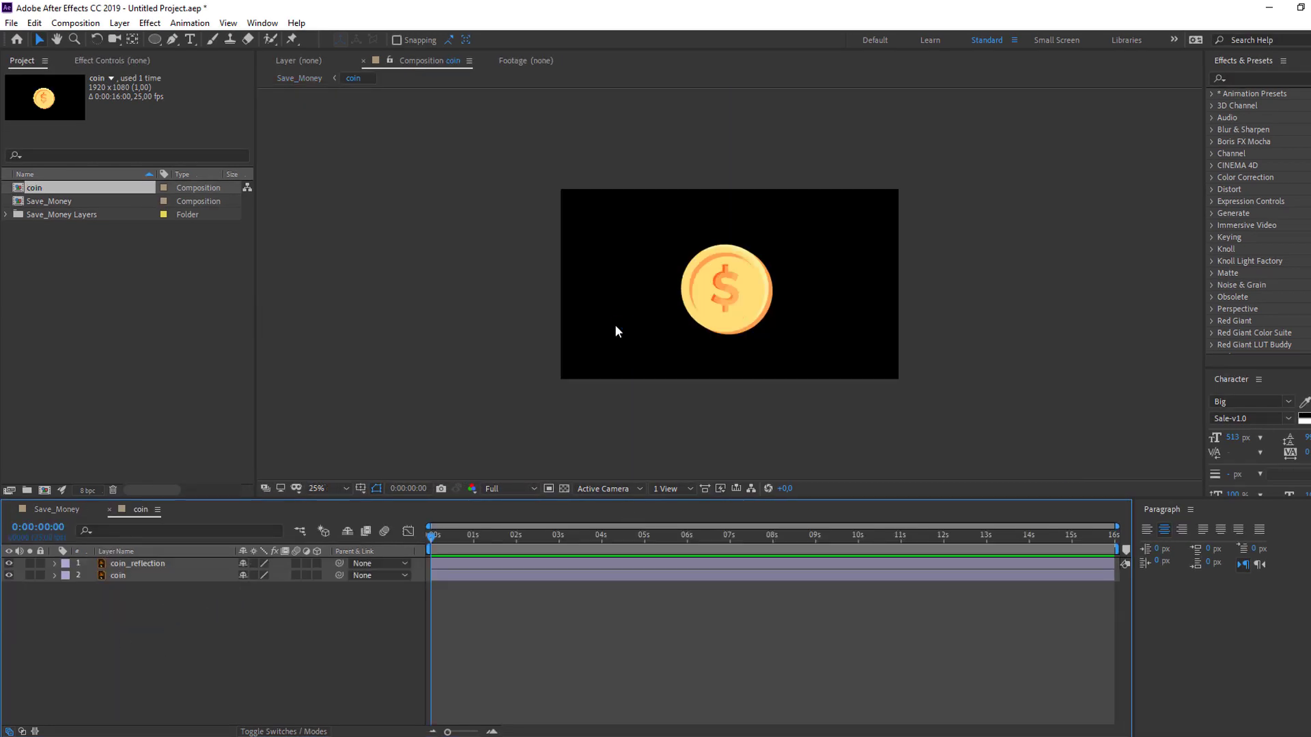
left_click(548, 489)
left_click_drag(662, 220, 799, 352)
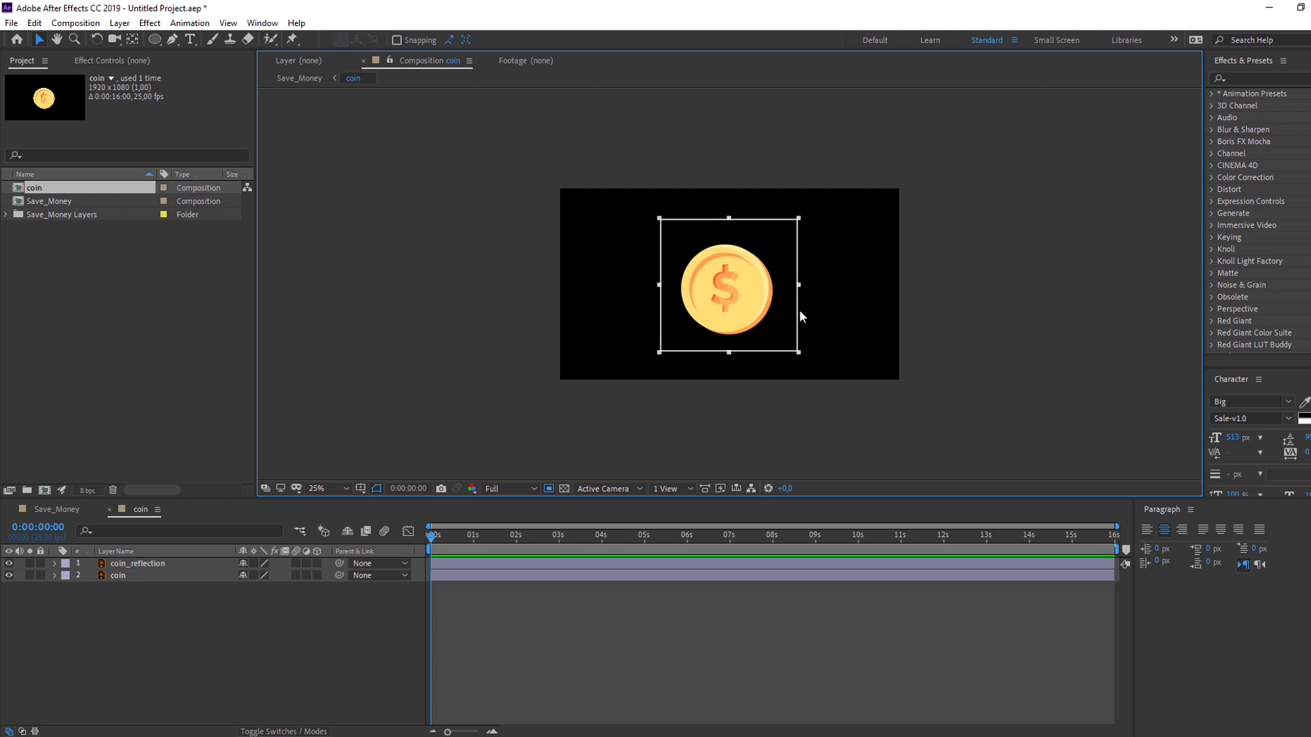
left_click(75, 23)
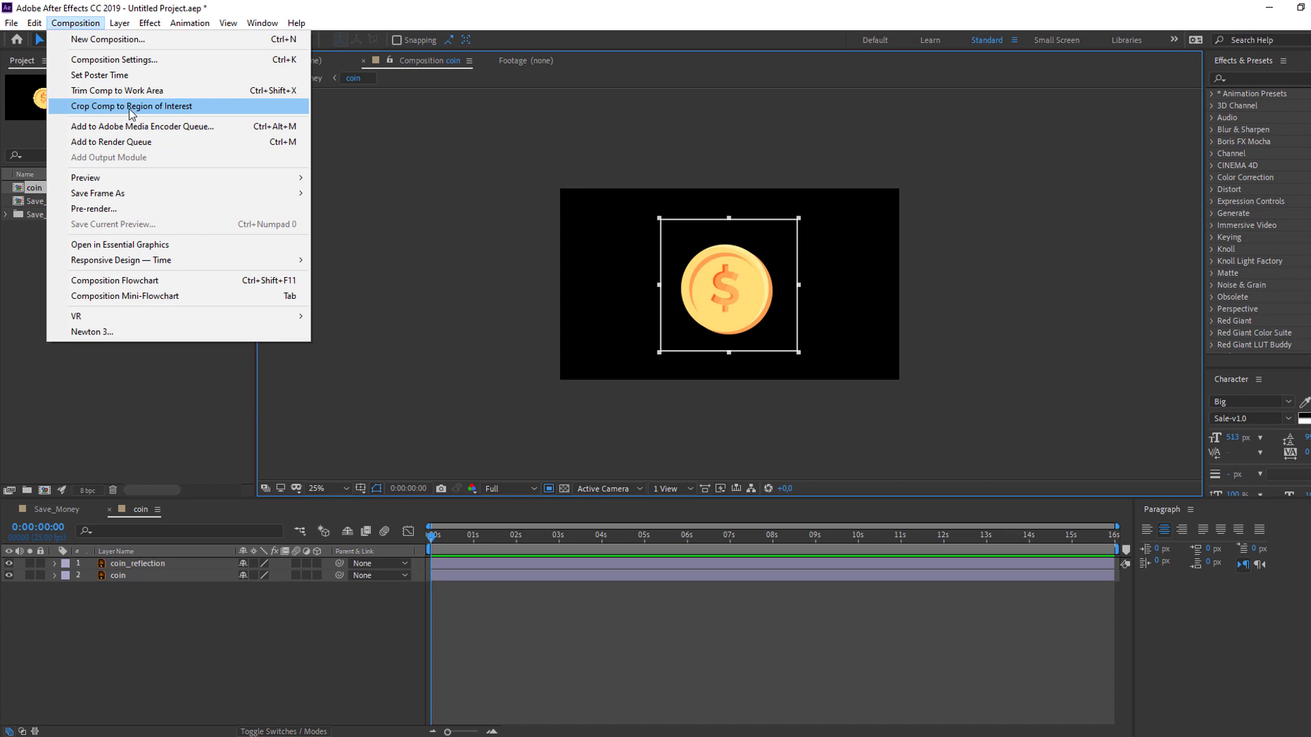
left_click(176, 109)
key("period")
key("period")
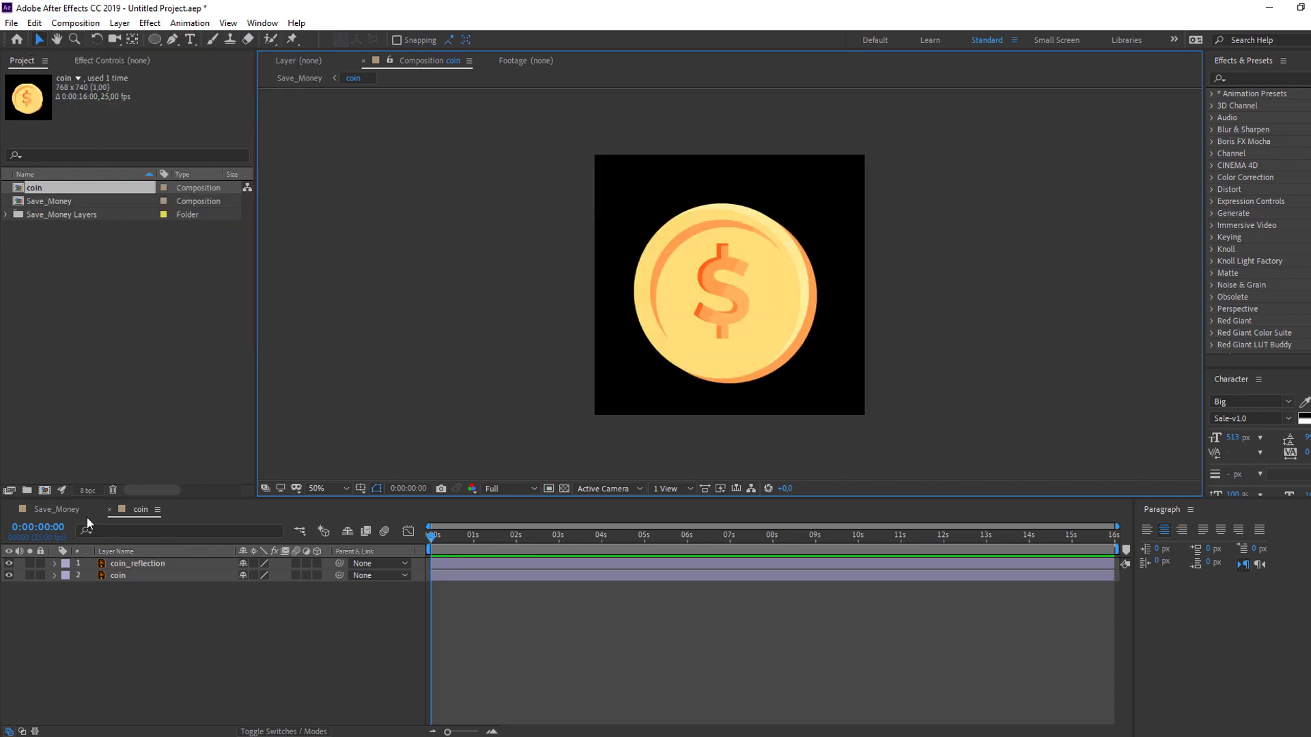
- Change the 3D renderer of the Save_Money composition to CINEMA 4D
left_click(49, 510)
left_click(84, 715)
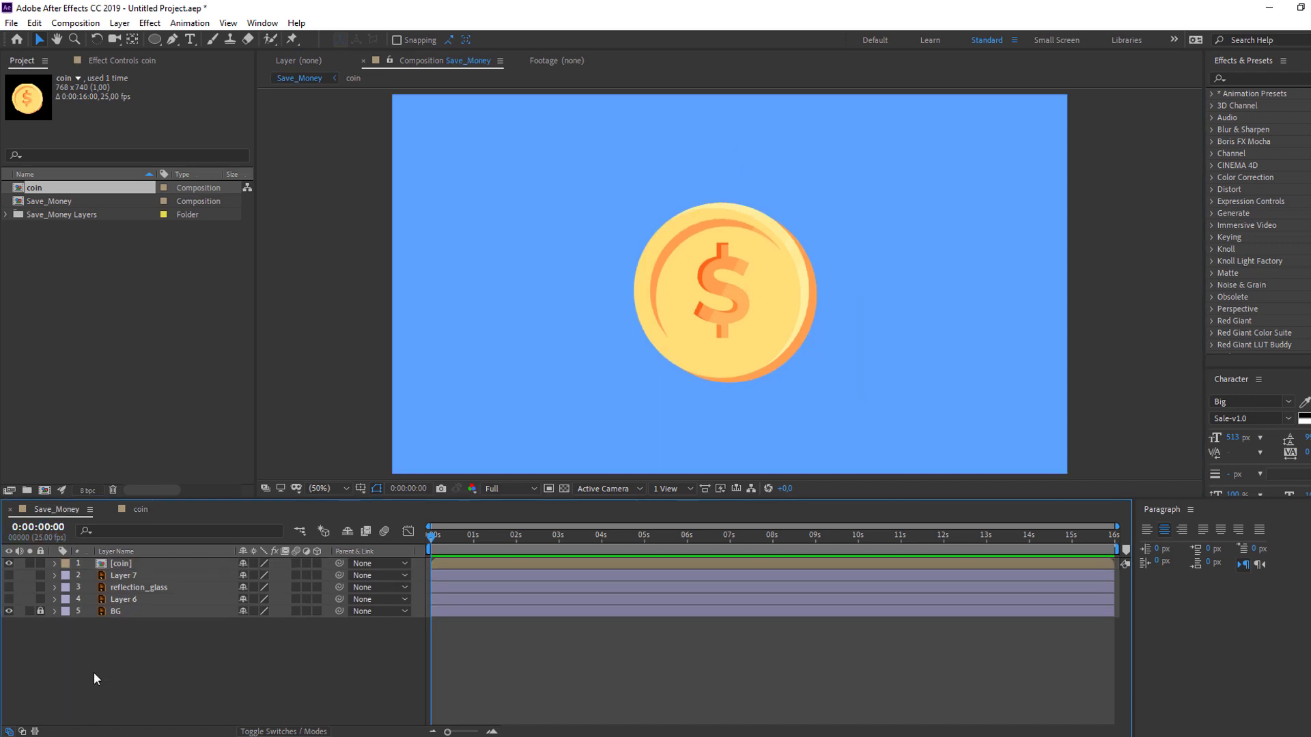
right_click(96, 655)
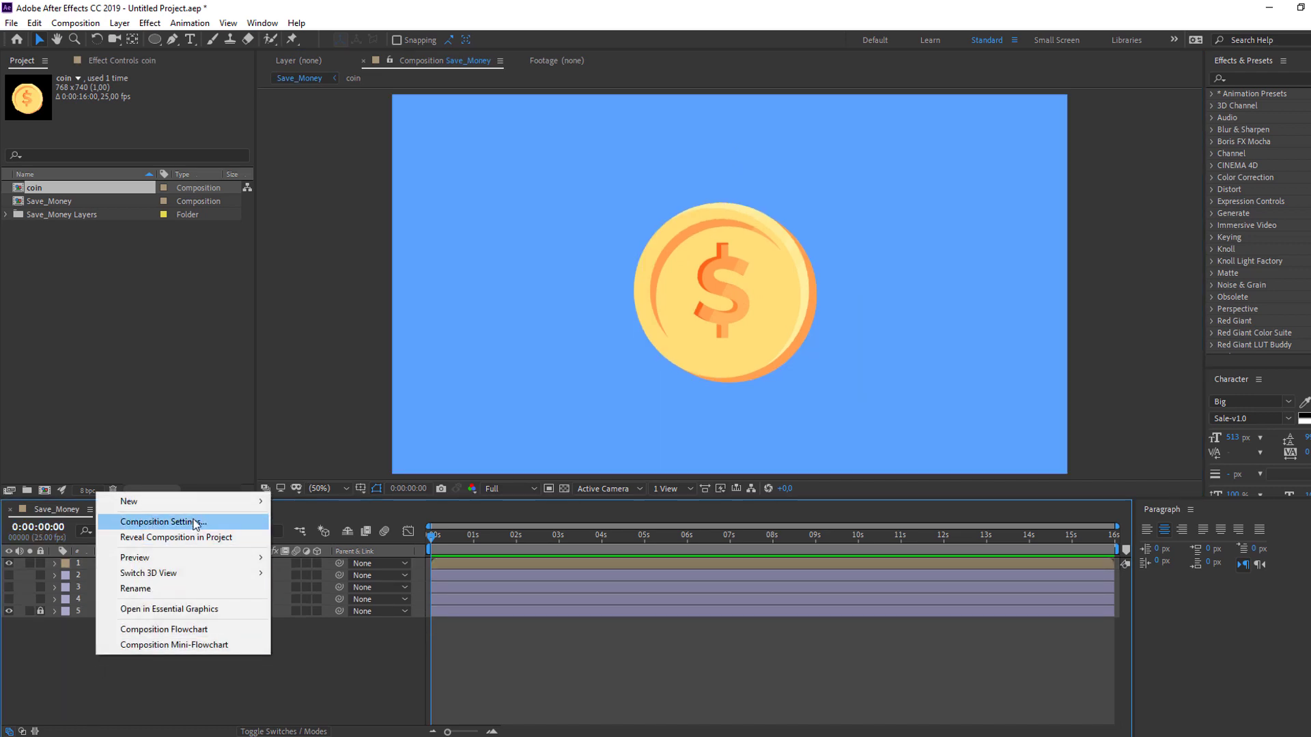
left_click(164, 521)
left_click(259, 301)
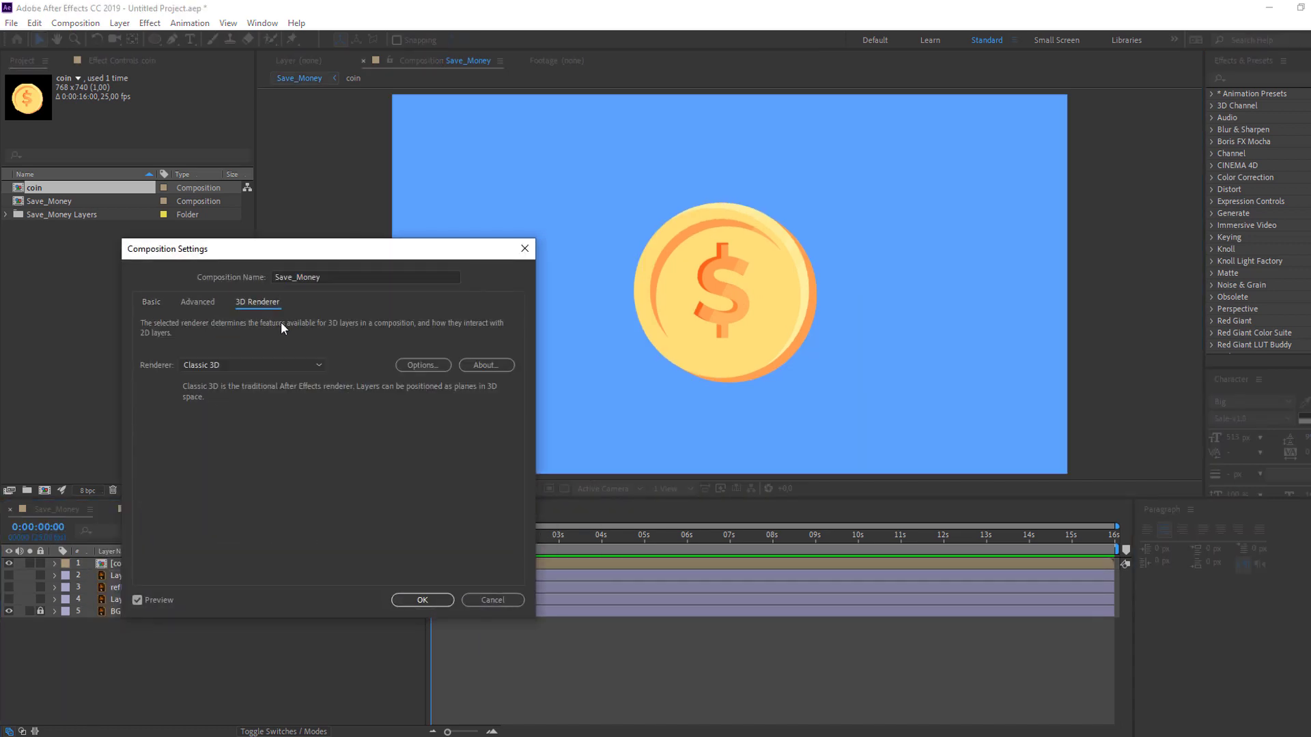
left_click(232, 366)
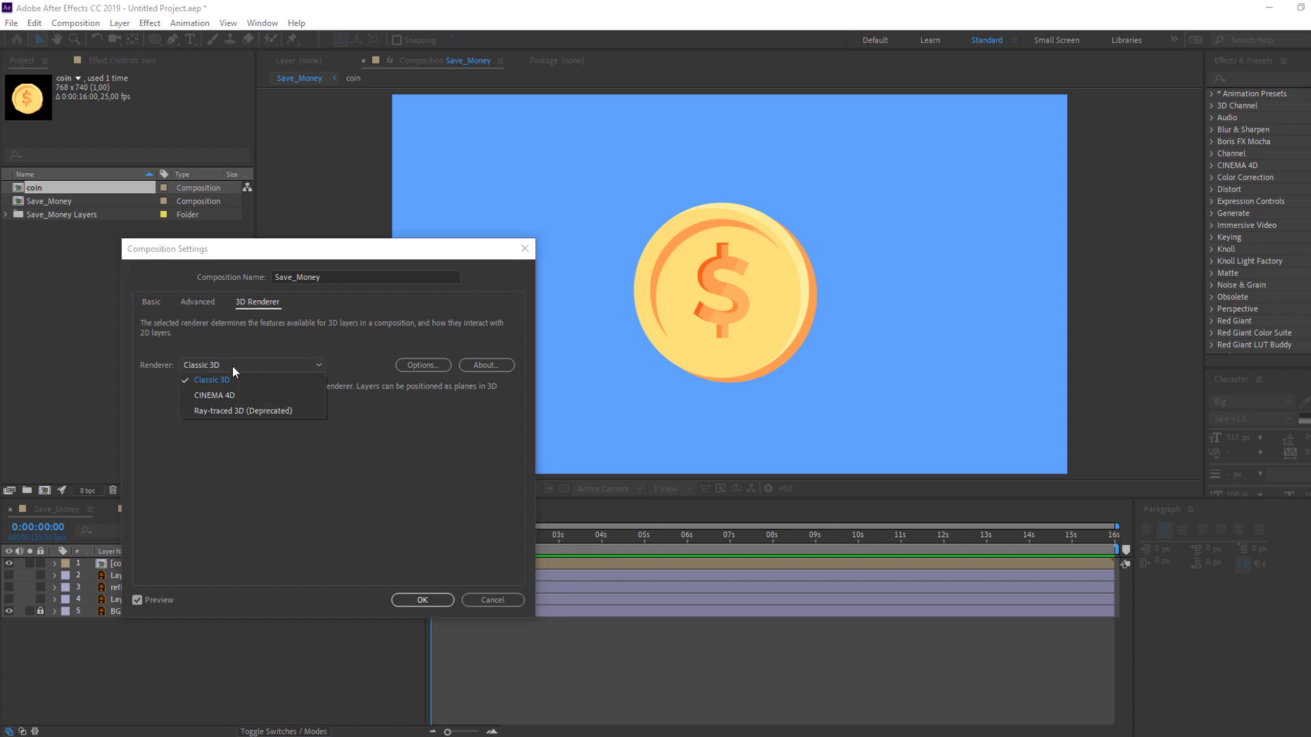
left_click(197, 396)
left_click(423, 599)
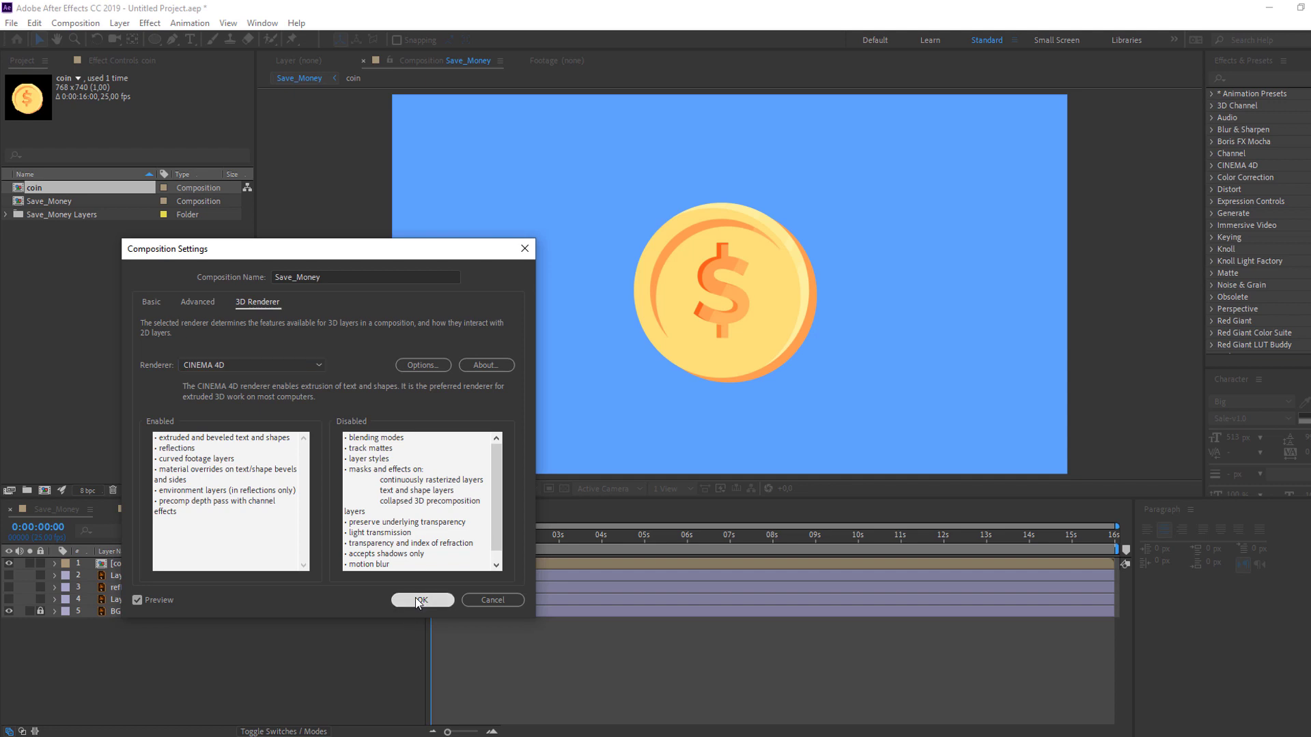
- Draw a circle slightly larger than the coin over it and centre the new shape layer's anchor point
mouse_move(157, 43)
left_mouse_down()
mouse_move(188, 71)
mouse_move(224, 77)
left_mouse_up()
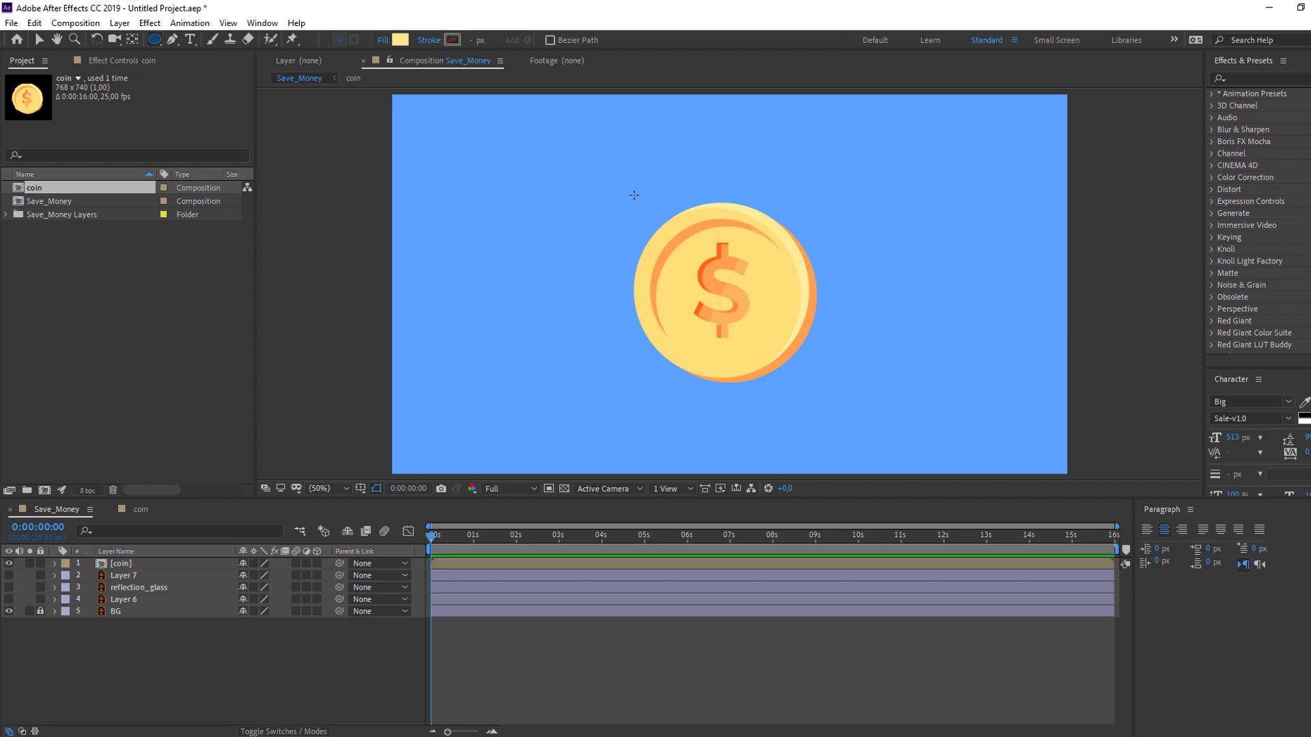
left_click_drag(624, 189, 817, 380)
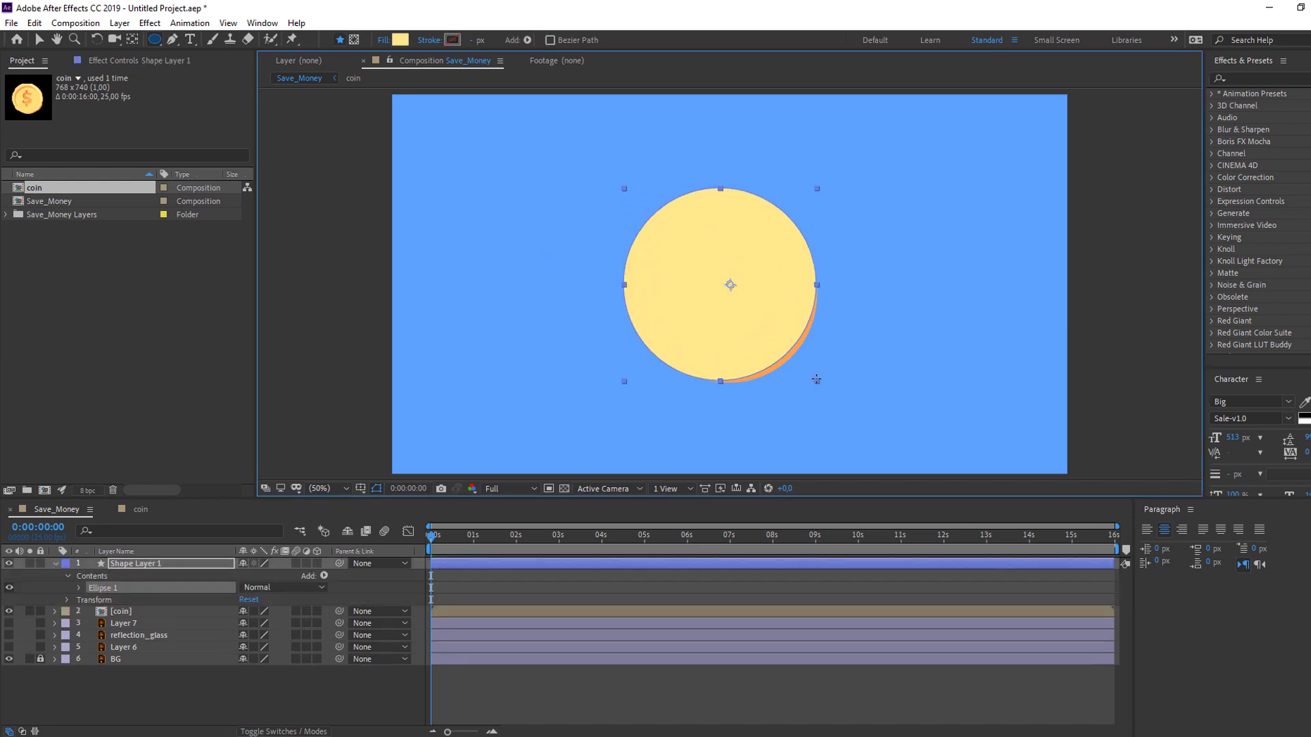
key("ctrl+alt+Home")
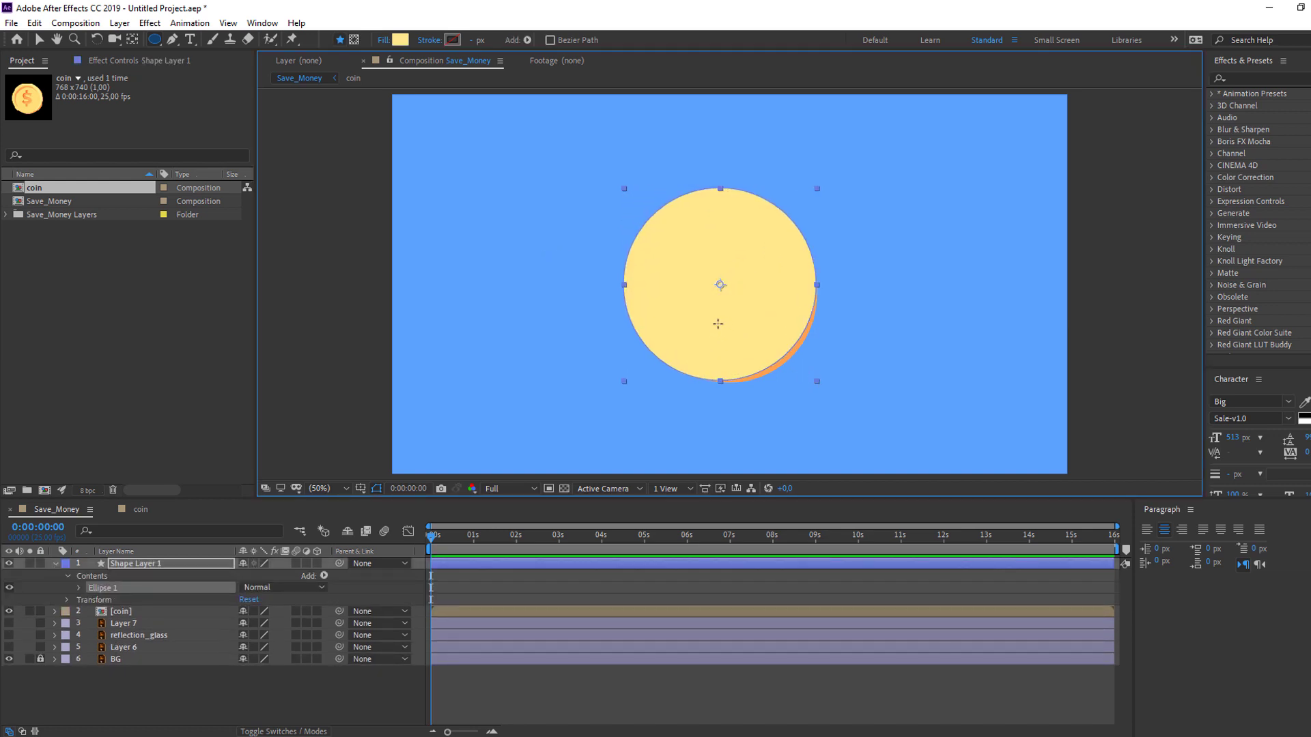
- Set the circle's fill to the dark olive colour 625C43
left_click(401, 40)
left_click(172, 488)
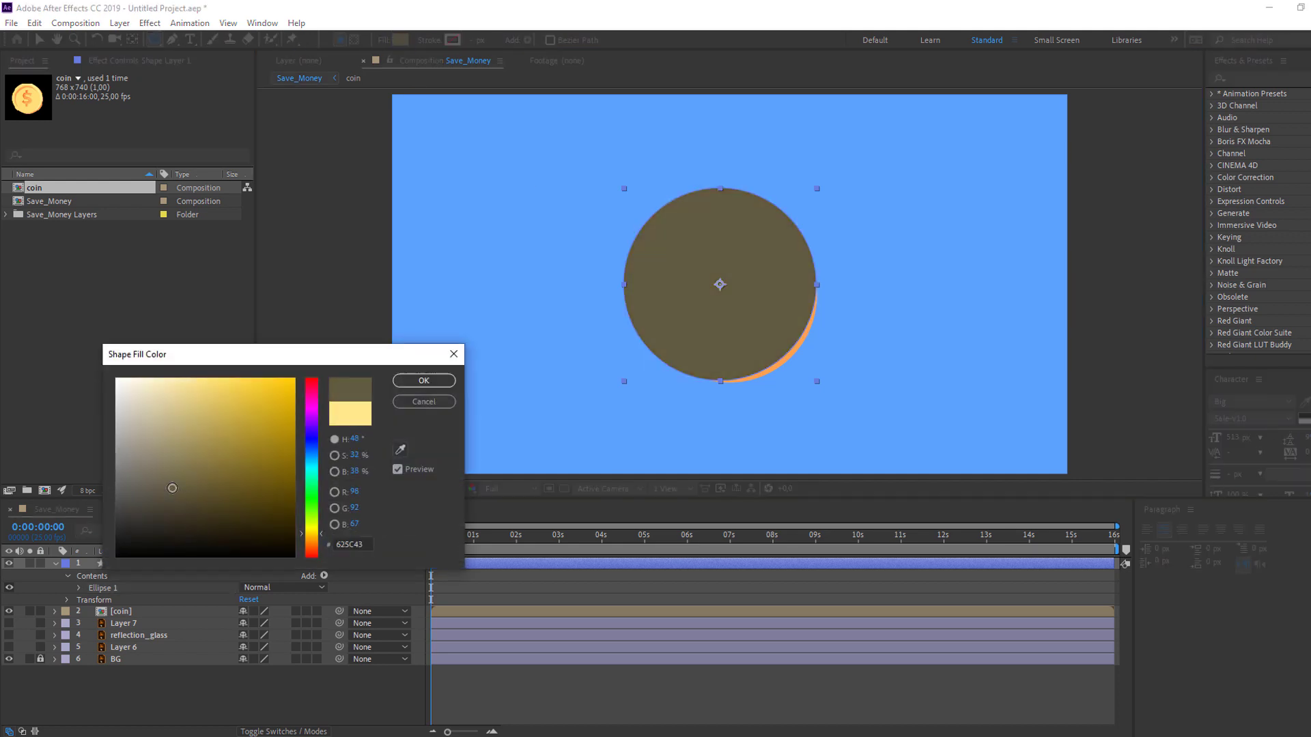
left_click(424, 381)
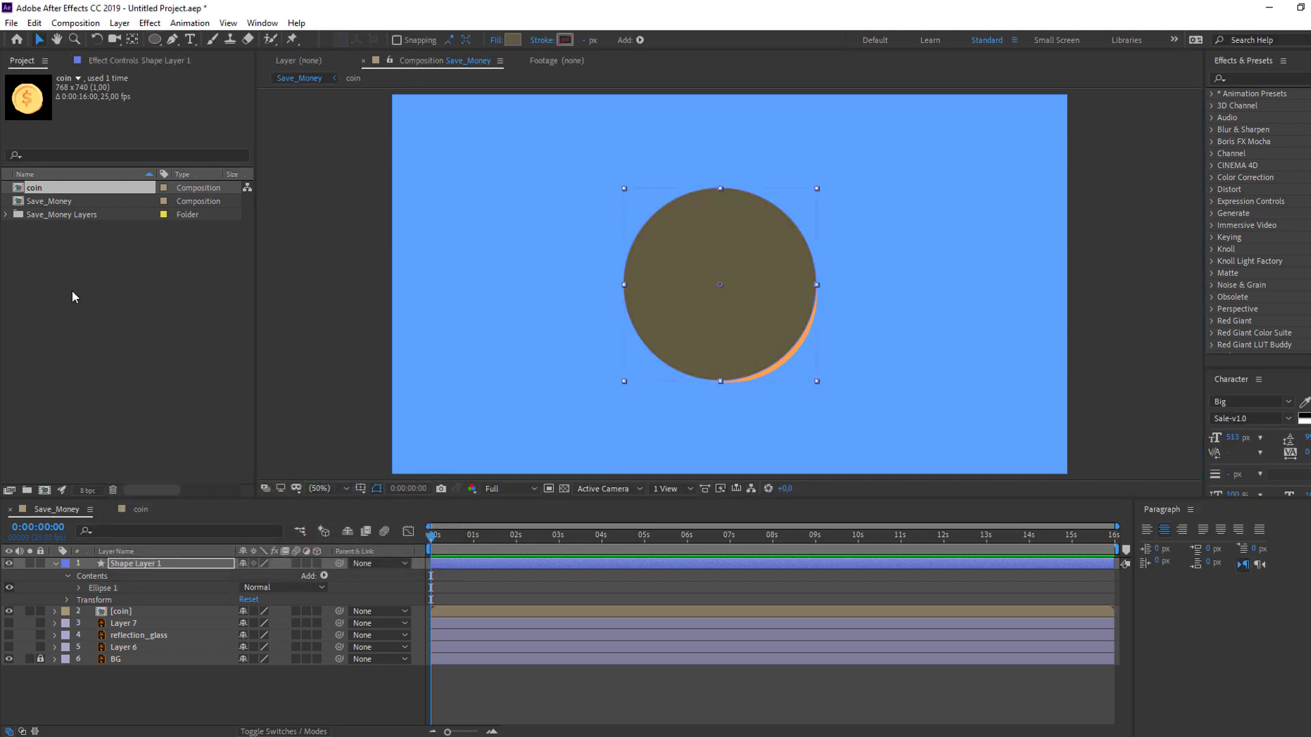
left_click(55, 564)
- Place the circle layer beneath the coin layer, centre it behind the coin and scale it to 93%
left_click_drag(135, 564, 141, 593)
left_click_drag(692, 286, 698, 296)
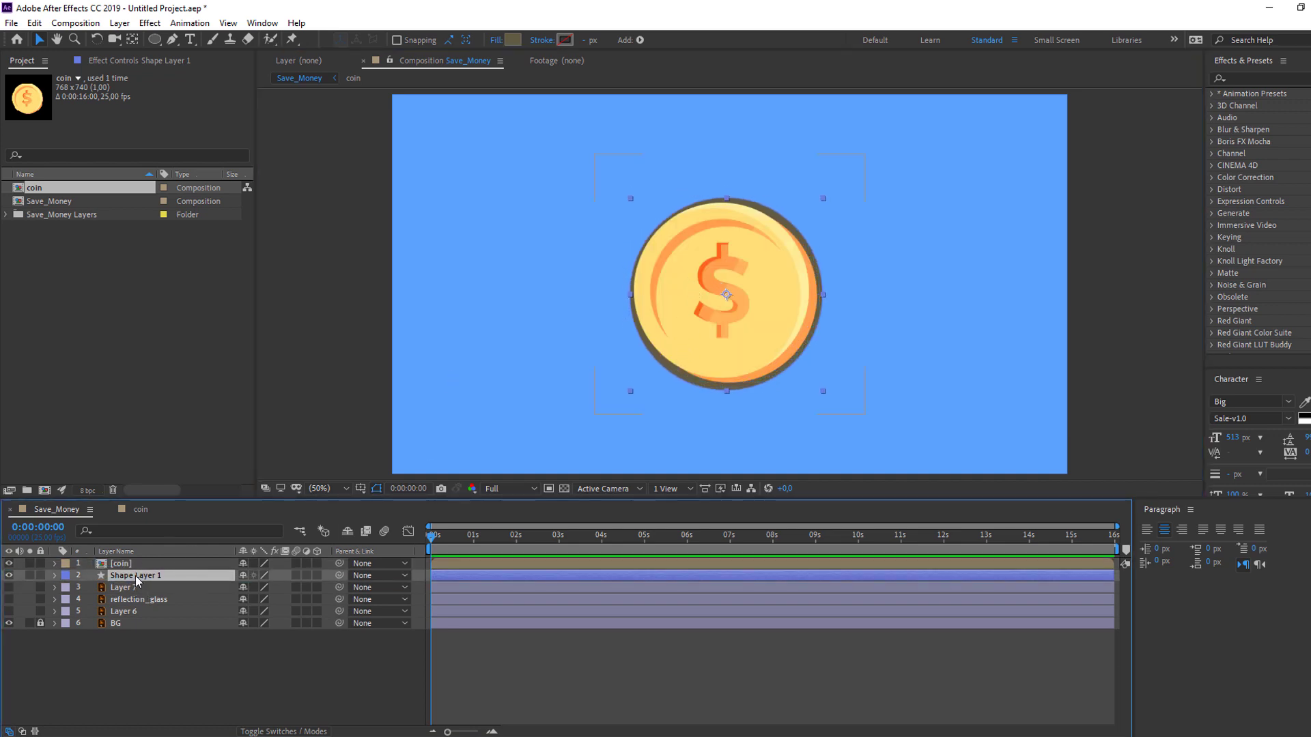
key("s")
left_click_drag(262, 588, 258, 587)
- Bring the circle layer back above the coin layer and nudge it into alignment with the coin's outline
key("ctrl+bracketright")
key("Right")
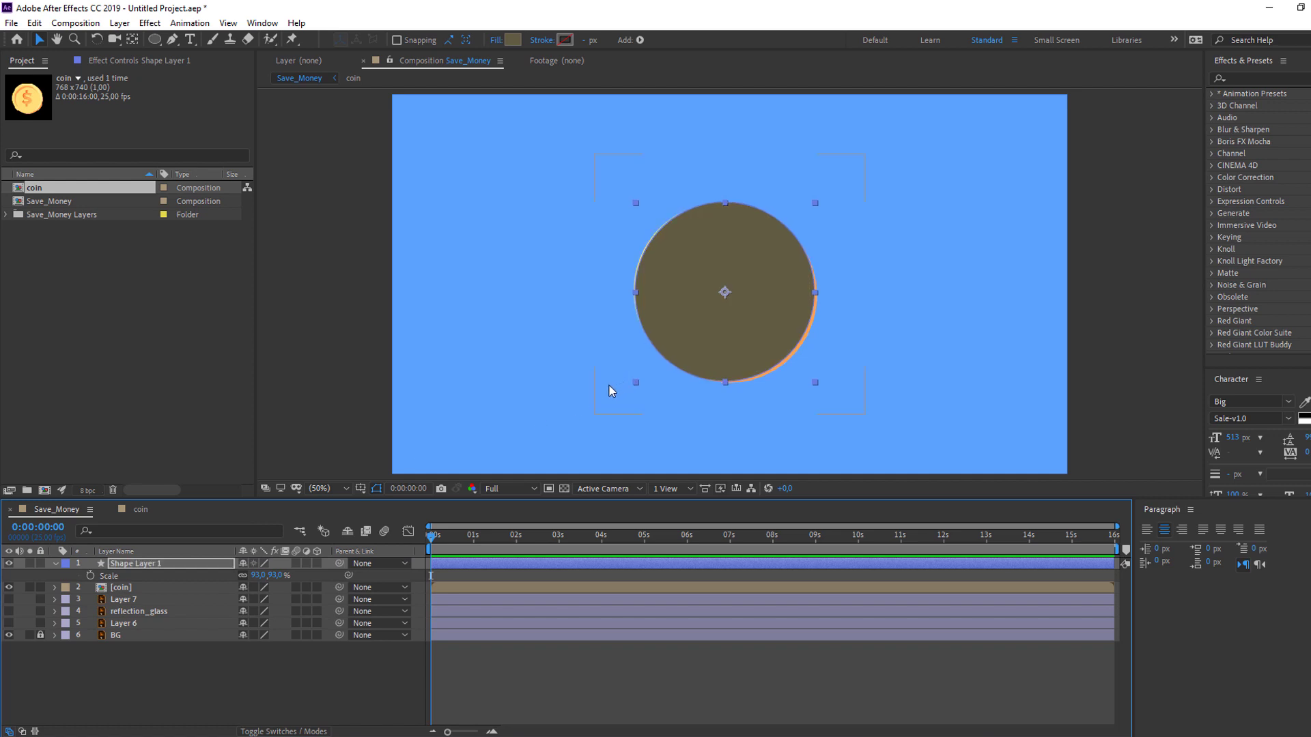
key("Right")
key("Down")
key("Down")
key("Left")
- Set the circle layer's scale to 94%
left_click(262, 575)
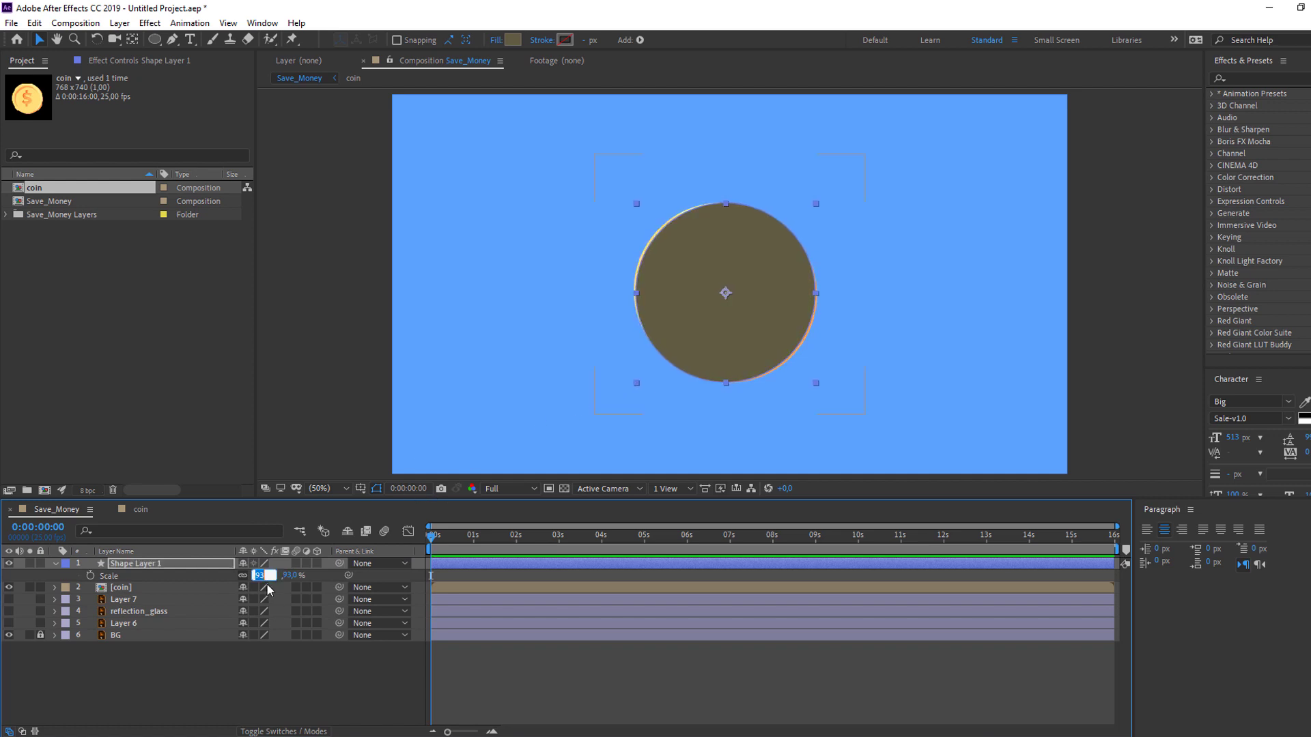
type("94")
key("Return")
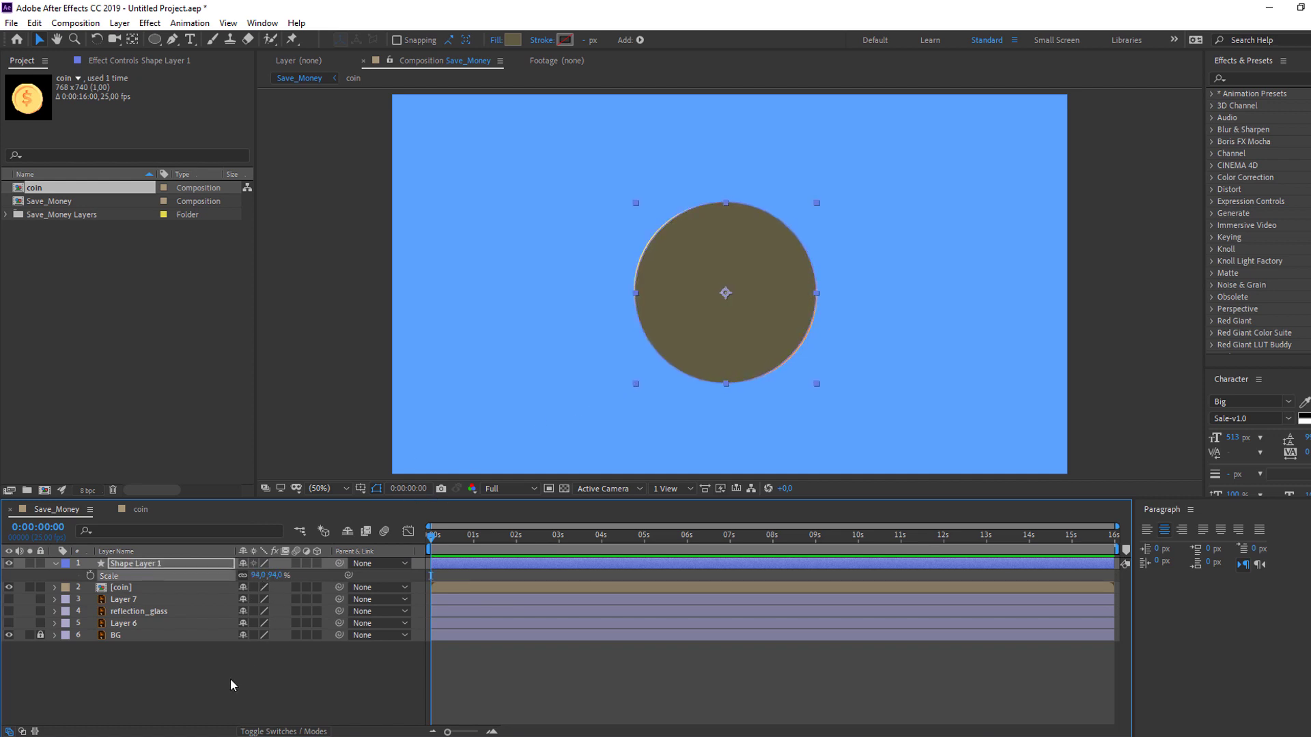
- Collapse the circle shape layer's properties and rename the layer to bevel
left_click(205, 678)
left_click(59, 564)
left_click(55, 564)
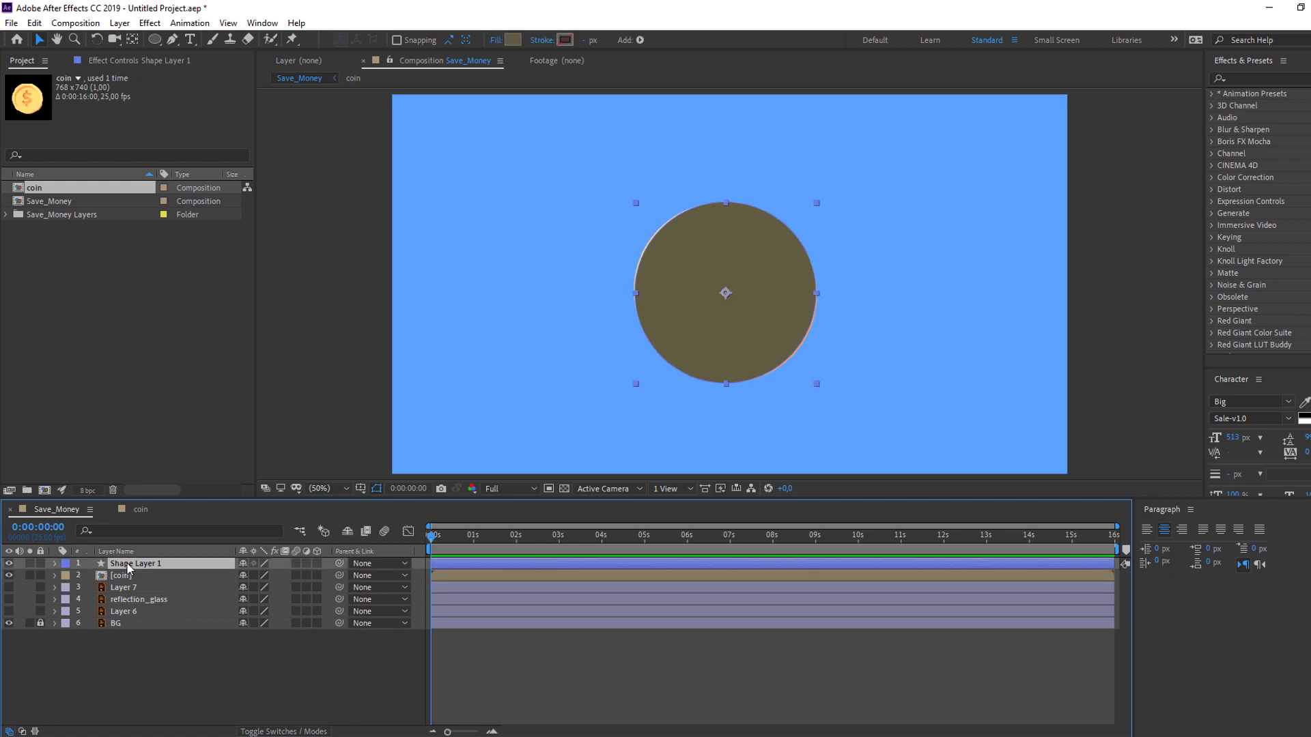
key("Return")
type("bev")
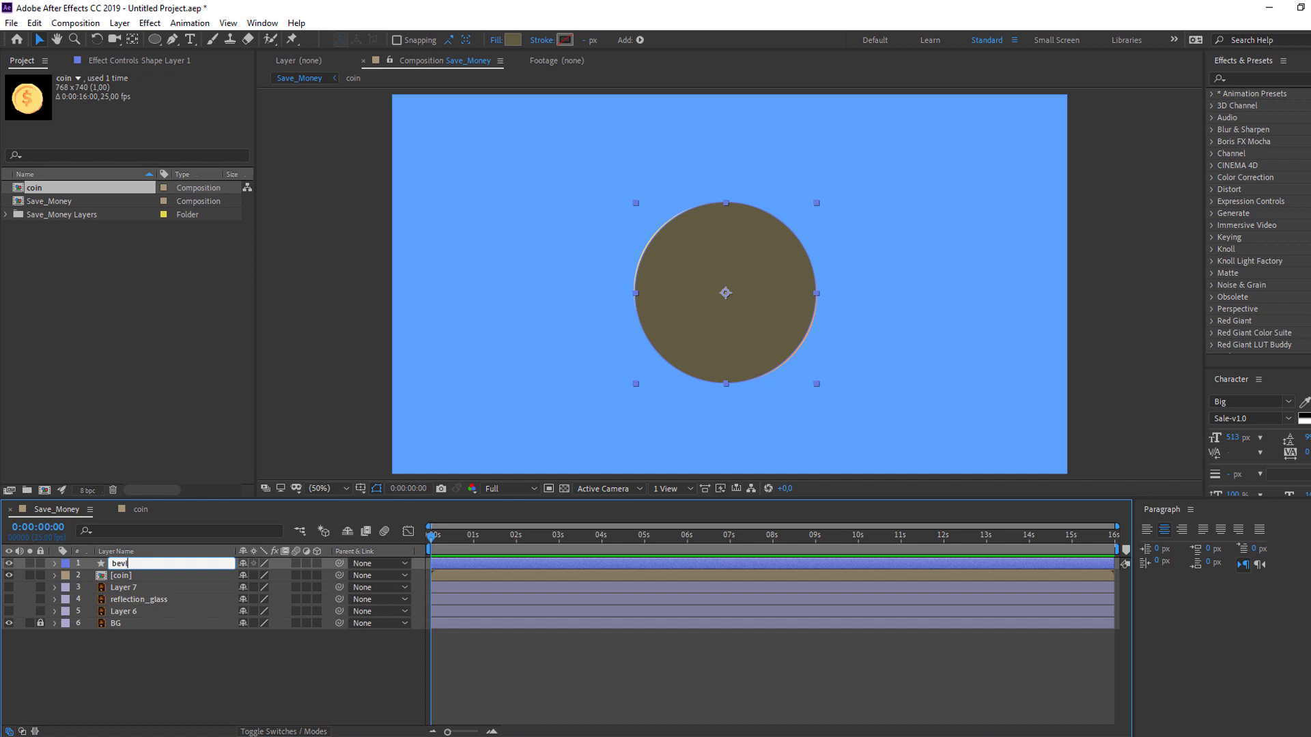
type("el")
key("Return")
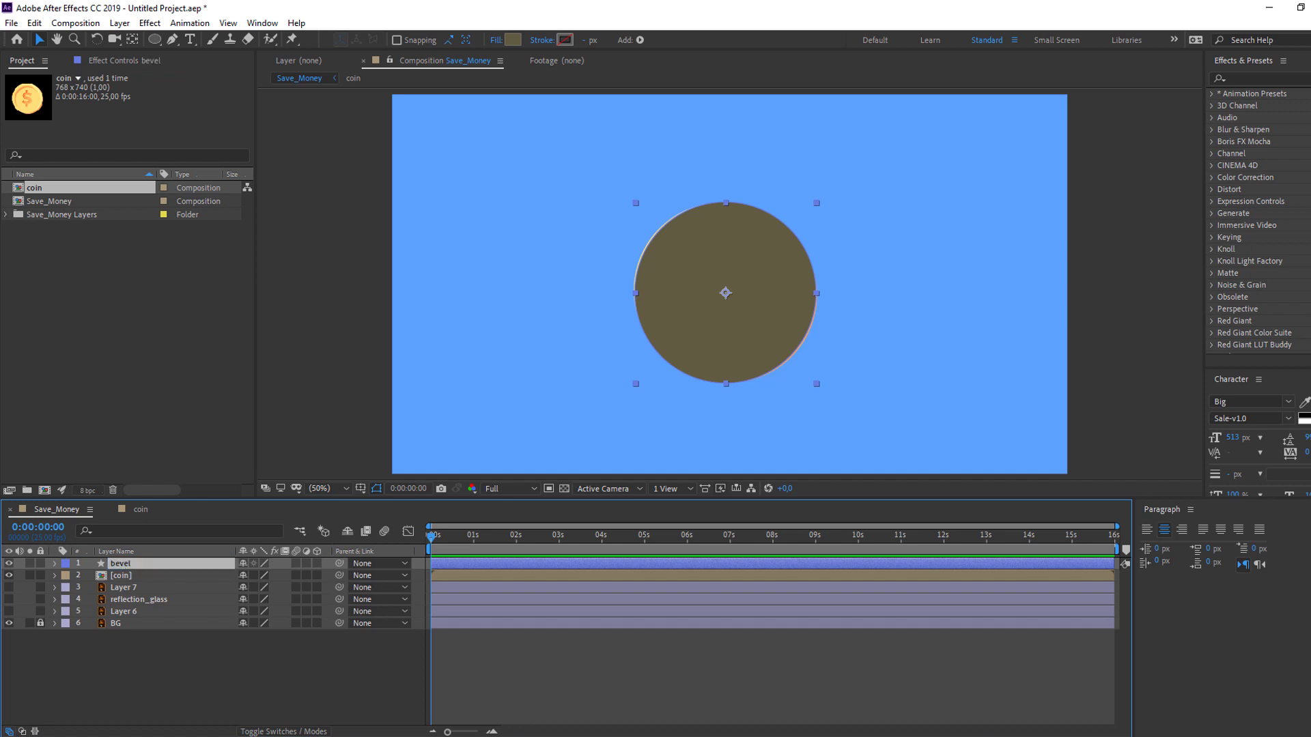
- Make the bevel layer 3D and expand its Ellipse 1 contents and Geometry Options
left_click(316, 562)
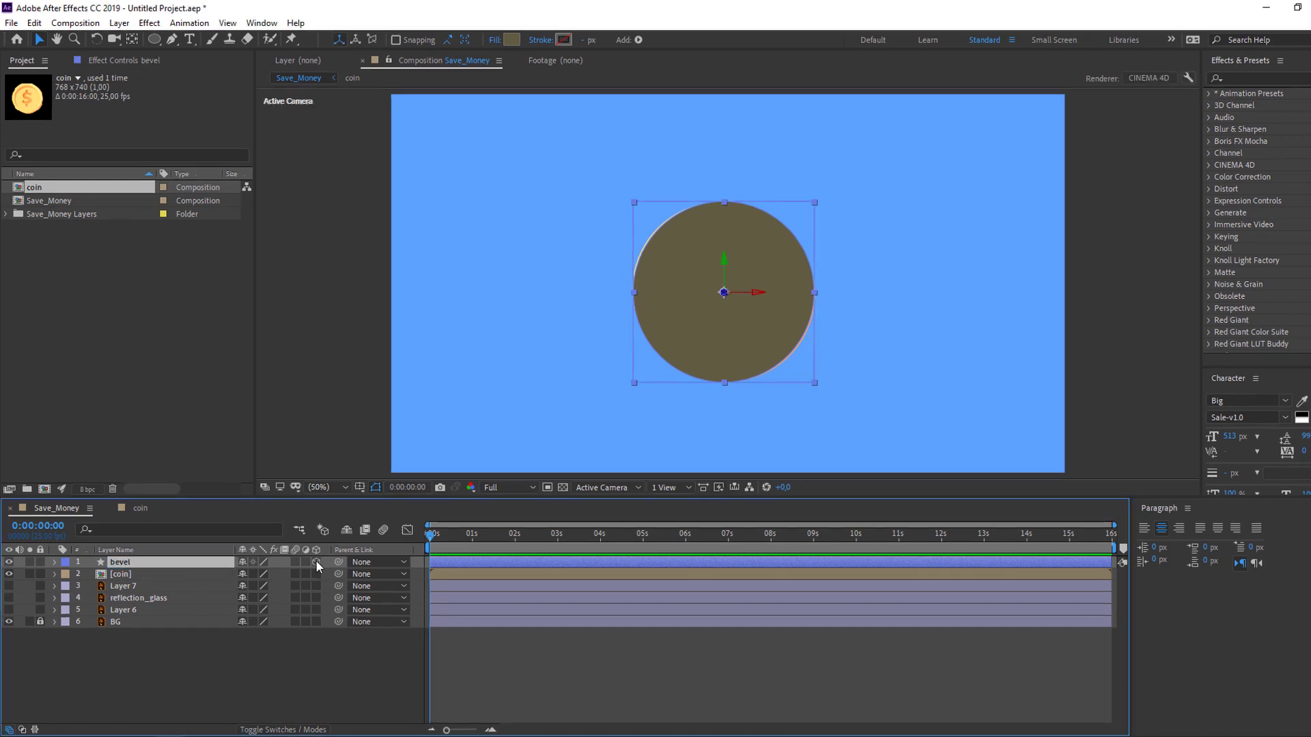
left_click(55, 562)
left_click(67, 585)
left_click(67, 573)
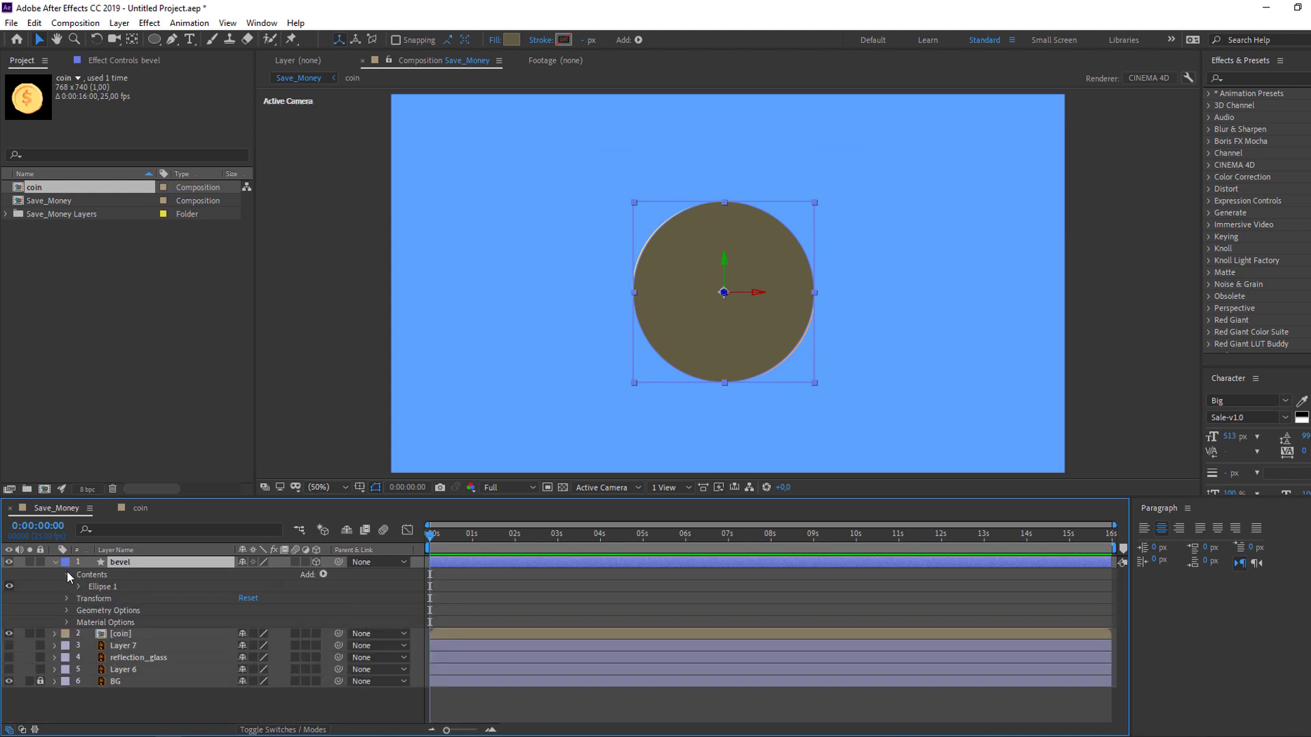
left_click(78, 586)
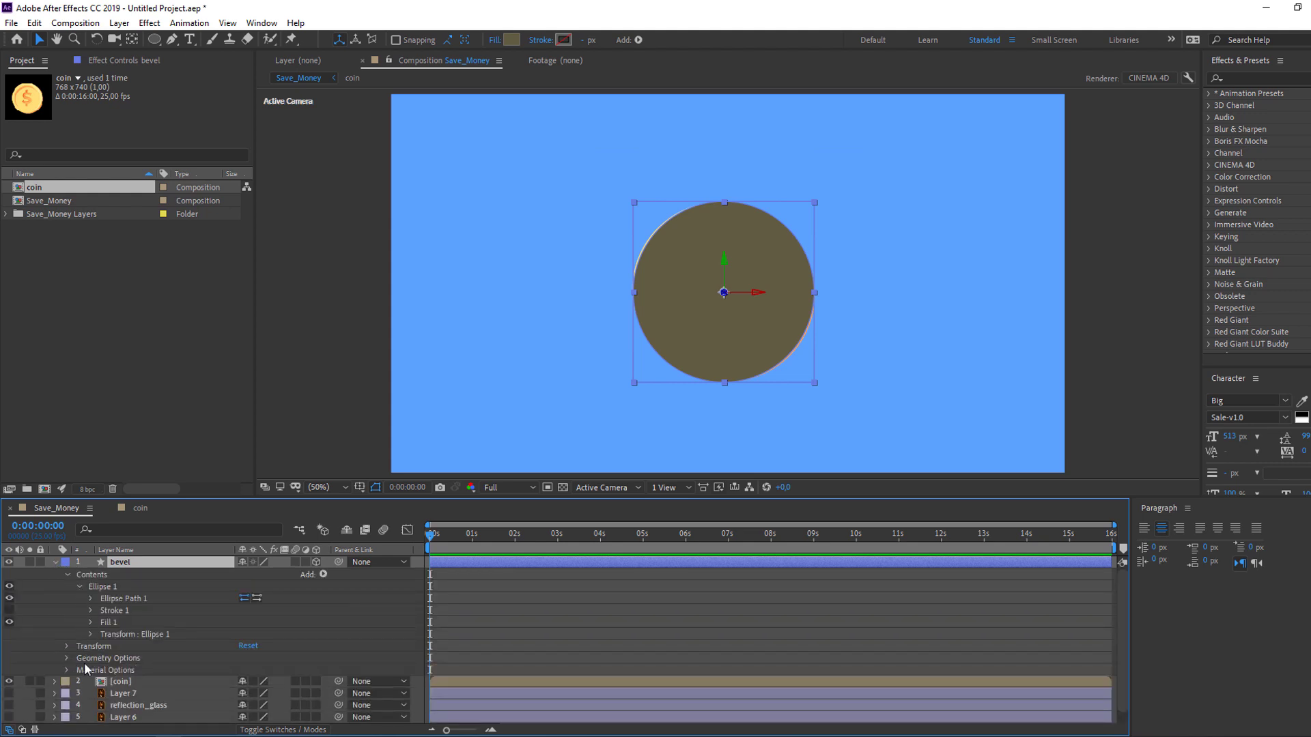
left_click(67, 659)
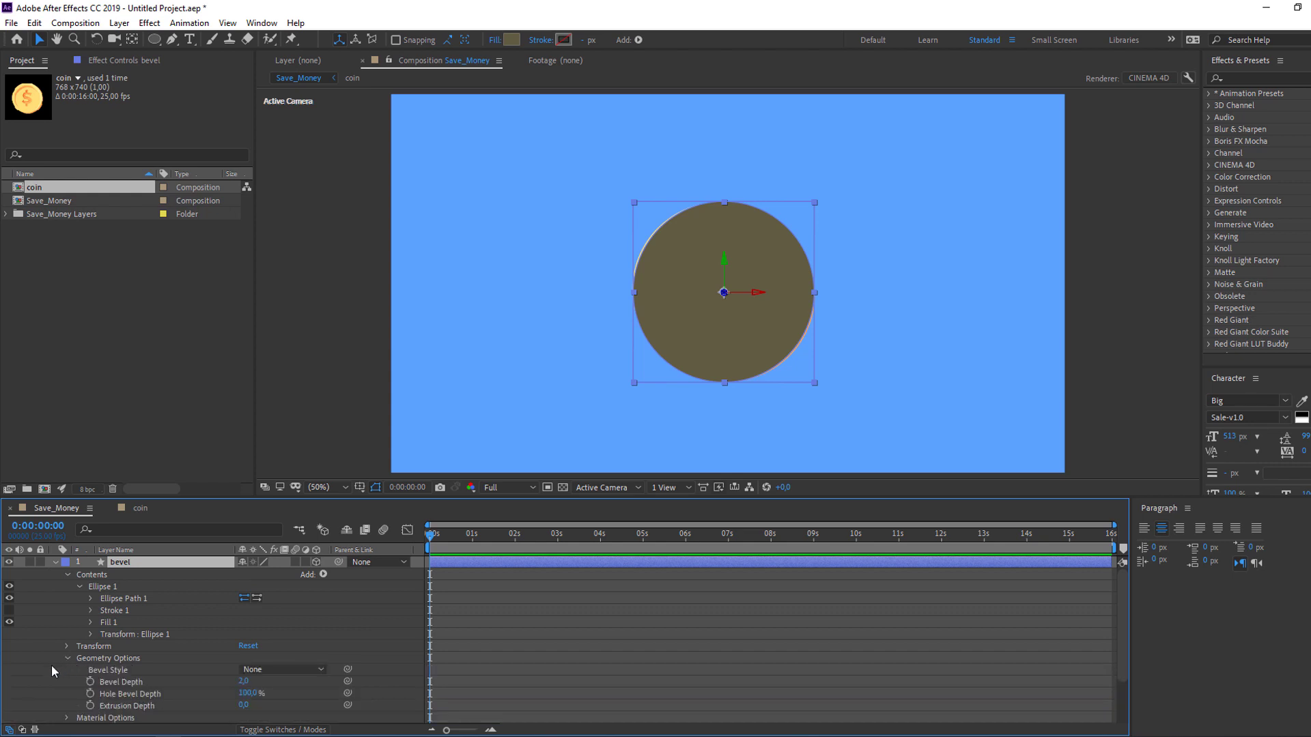
scroll(51, 665, "down", 2)
- View the scene from Custom View 1 and set the bevel layer's Extrusion Depth to 65
left_click(608, 489)
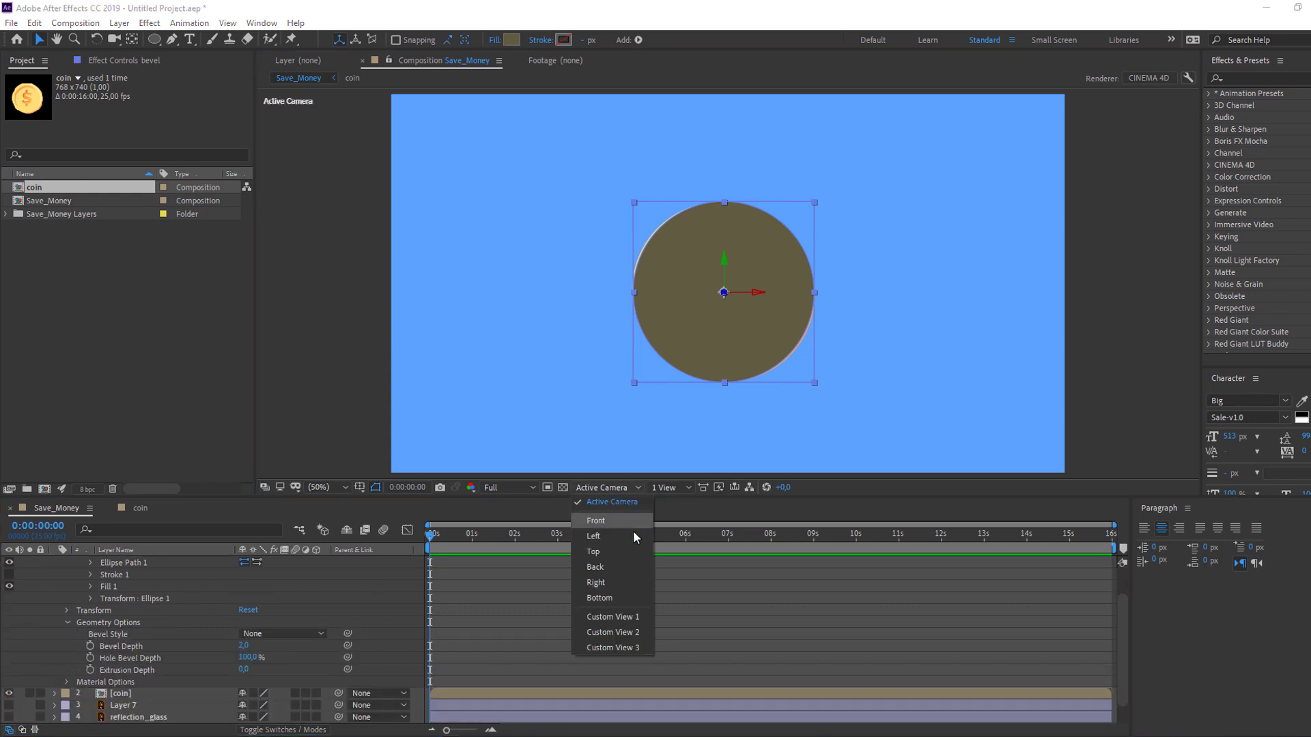
left_click(588, 618)
key("period")
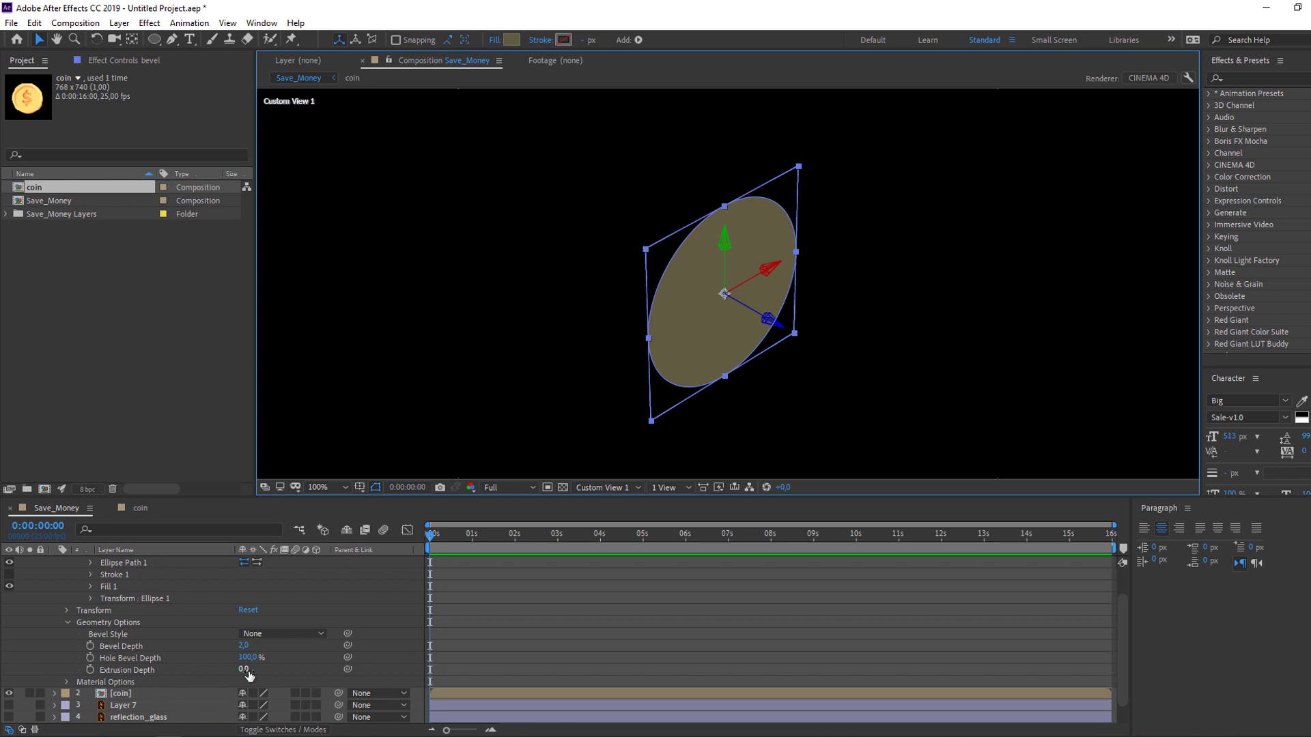
left_click_drag(249, 676, 287, 667)
left_click(313, 676)
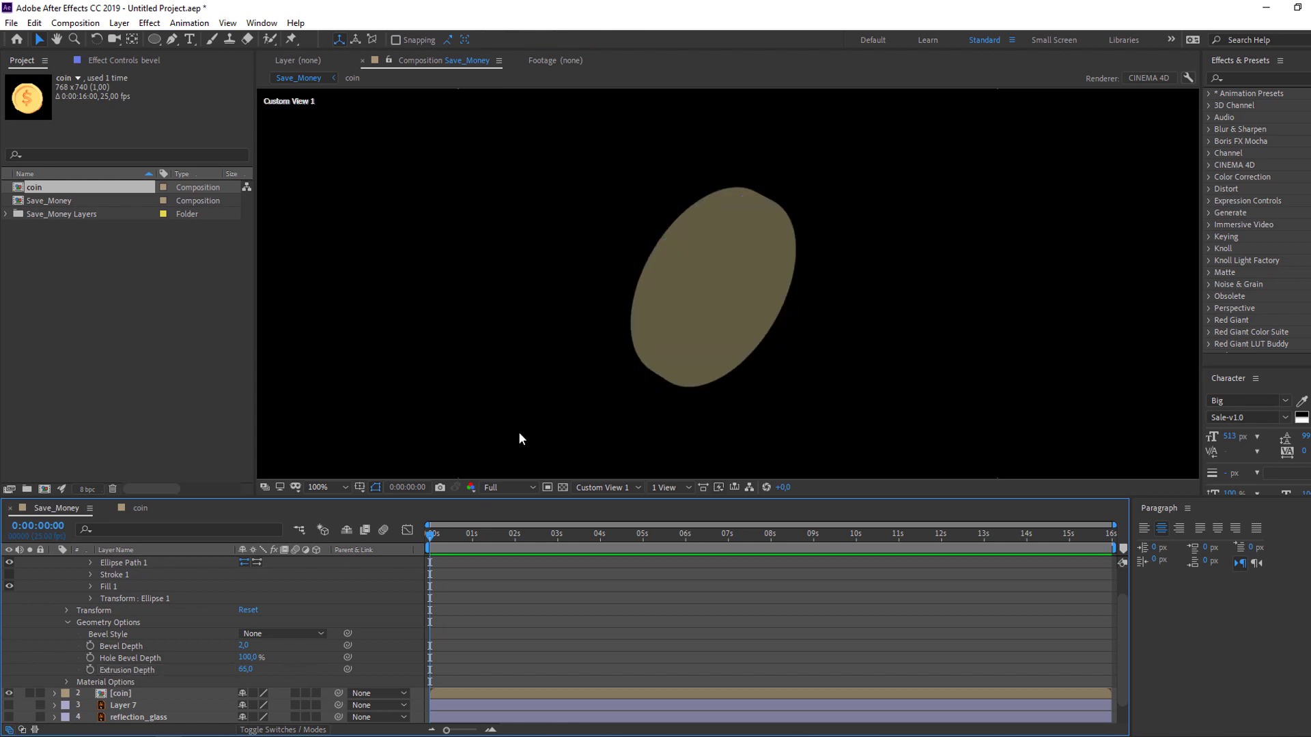
left_click(387, 585)
scroll(56, 649, "up", 2)
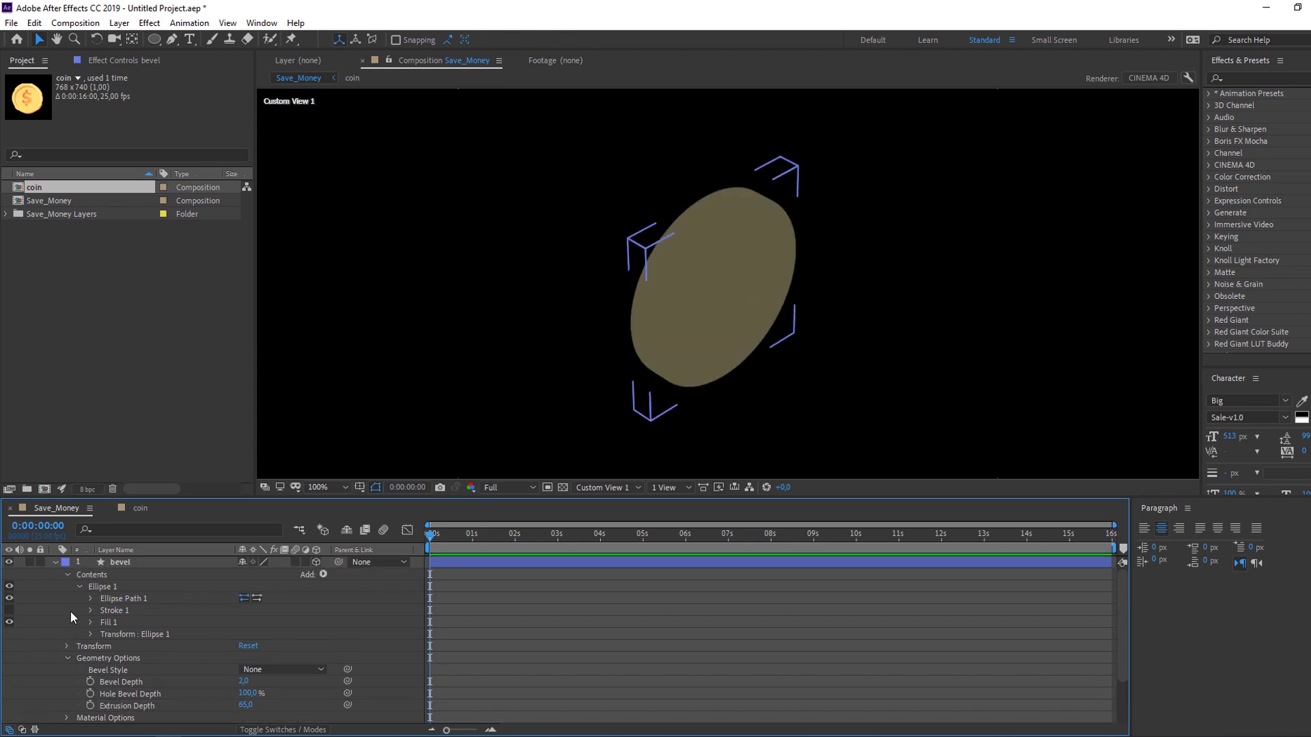
left_click(55, 563)
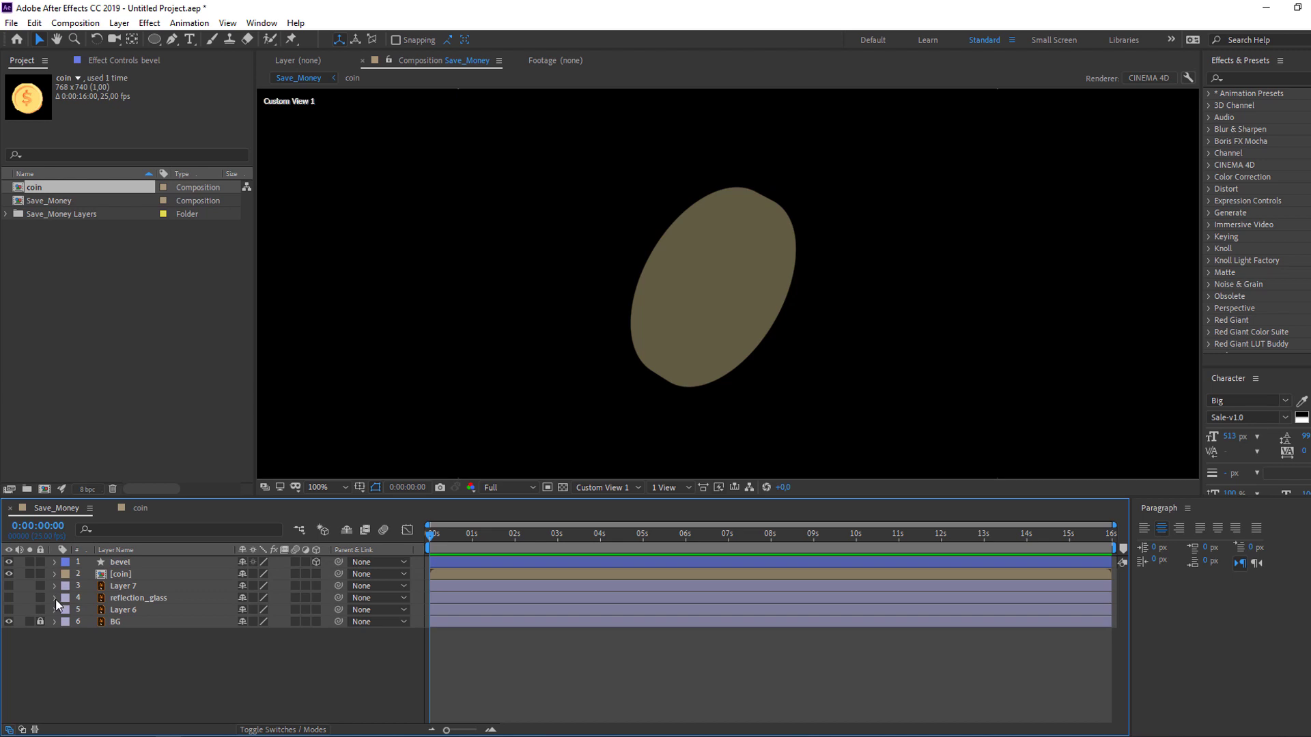
- Return to the Active Camera view and make the coin layer 3D
left_click(593, 490)
left_click(596, 504)
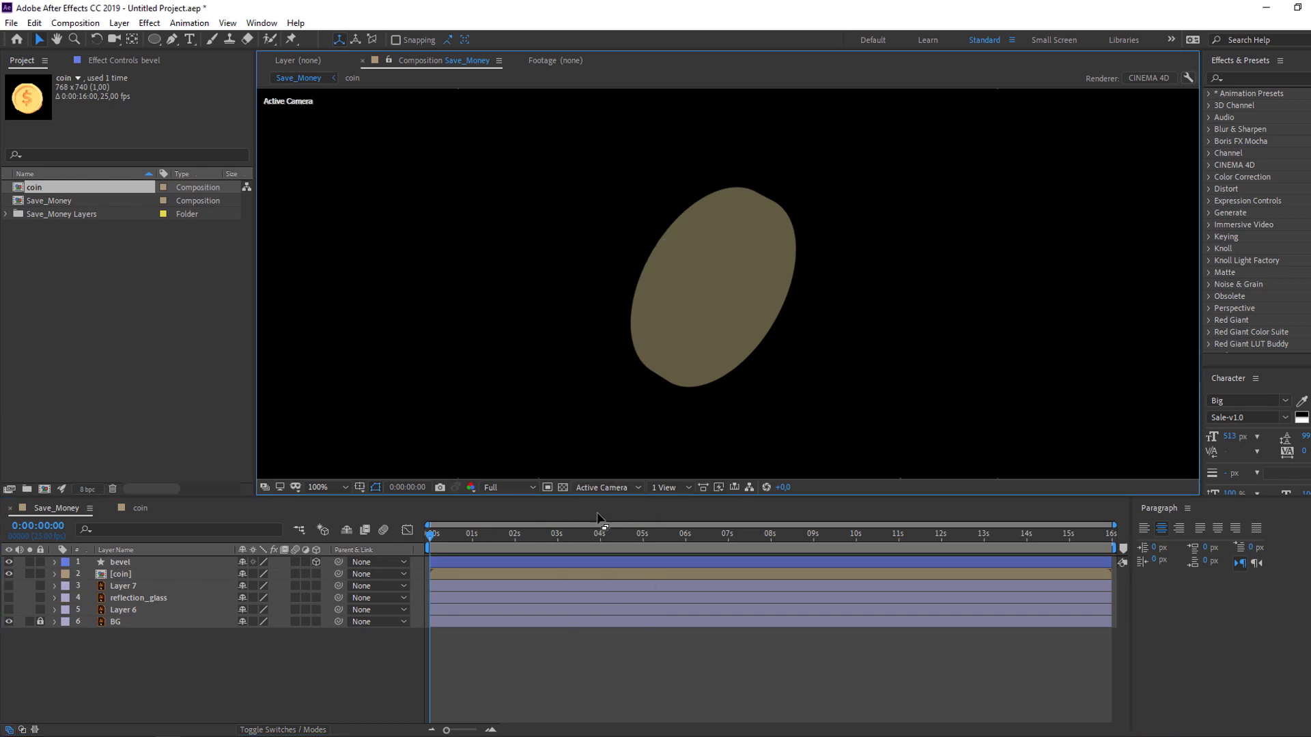
scroll(575, 291, "down", 1)
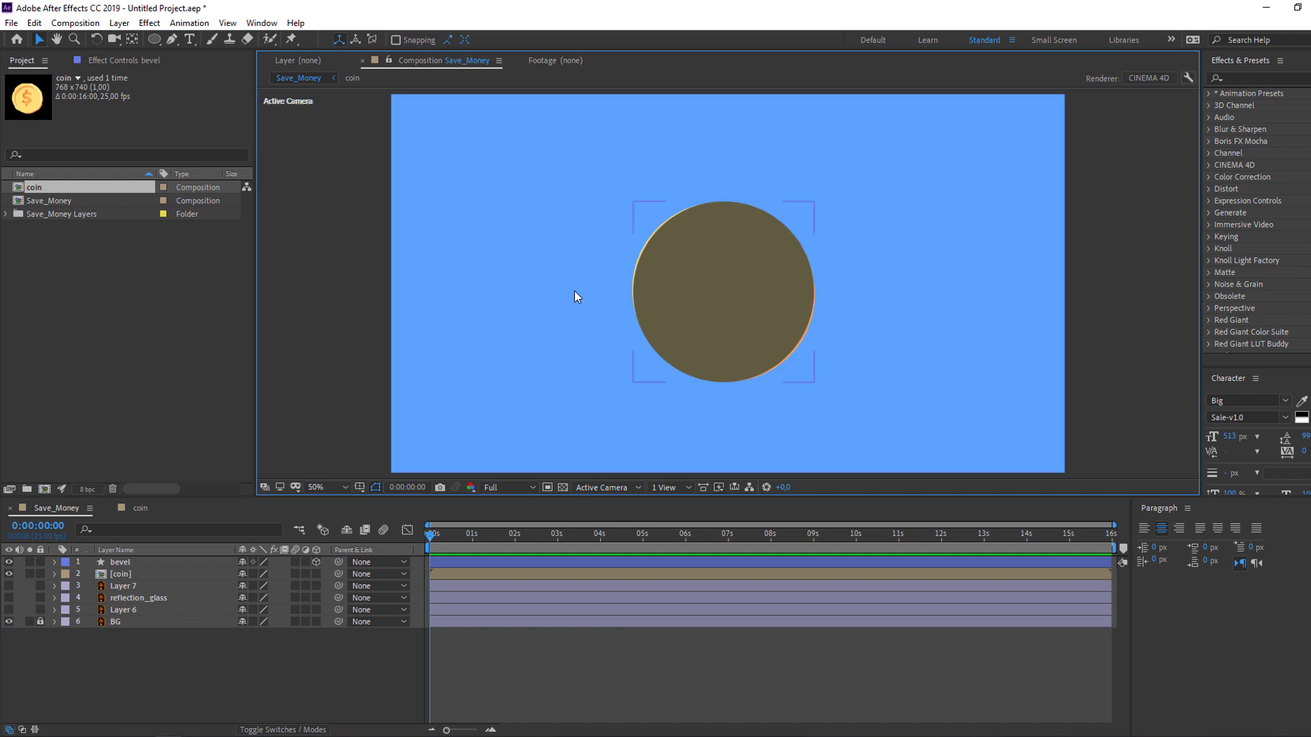
left_click(119, 575)
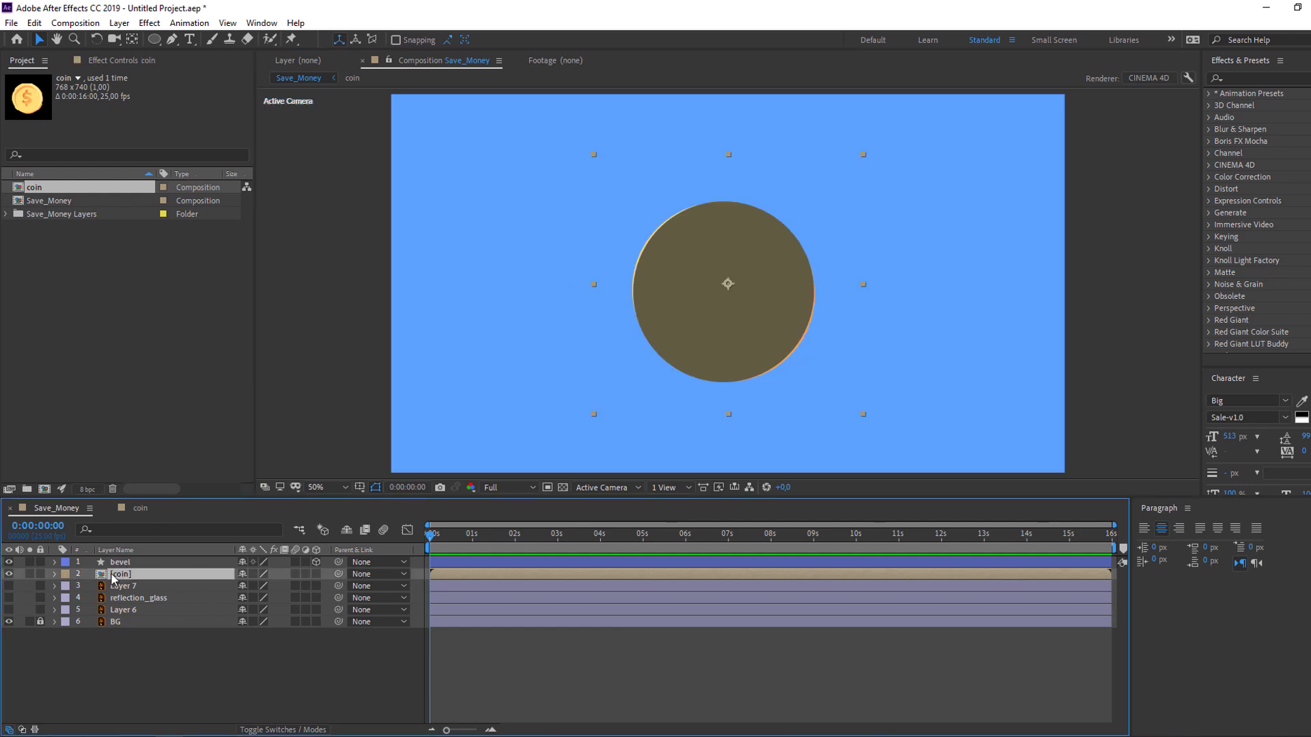
left_click(316, 574)
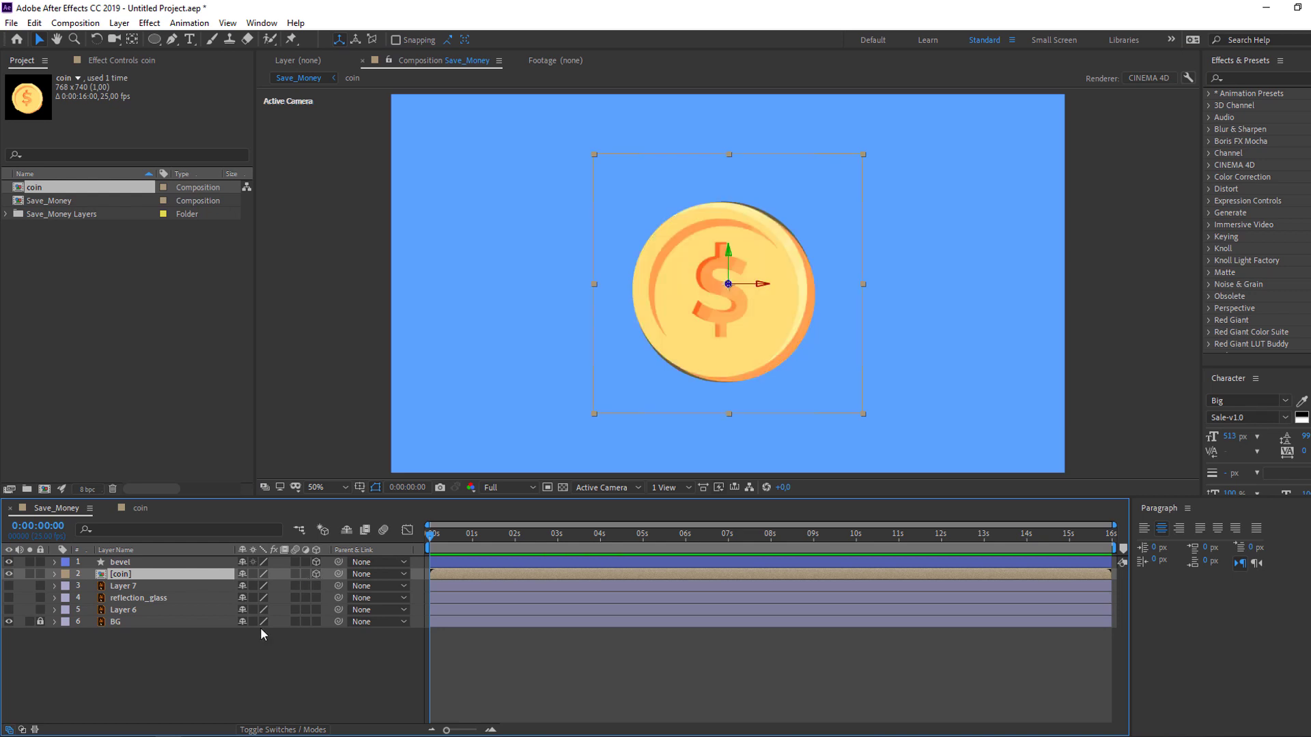
- In the Top view, duplicate the coin layer and move the copy along Z to the back edge of the bevel
key("period")
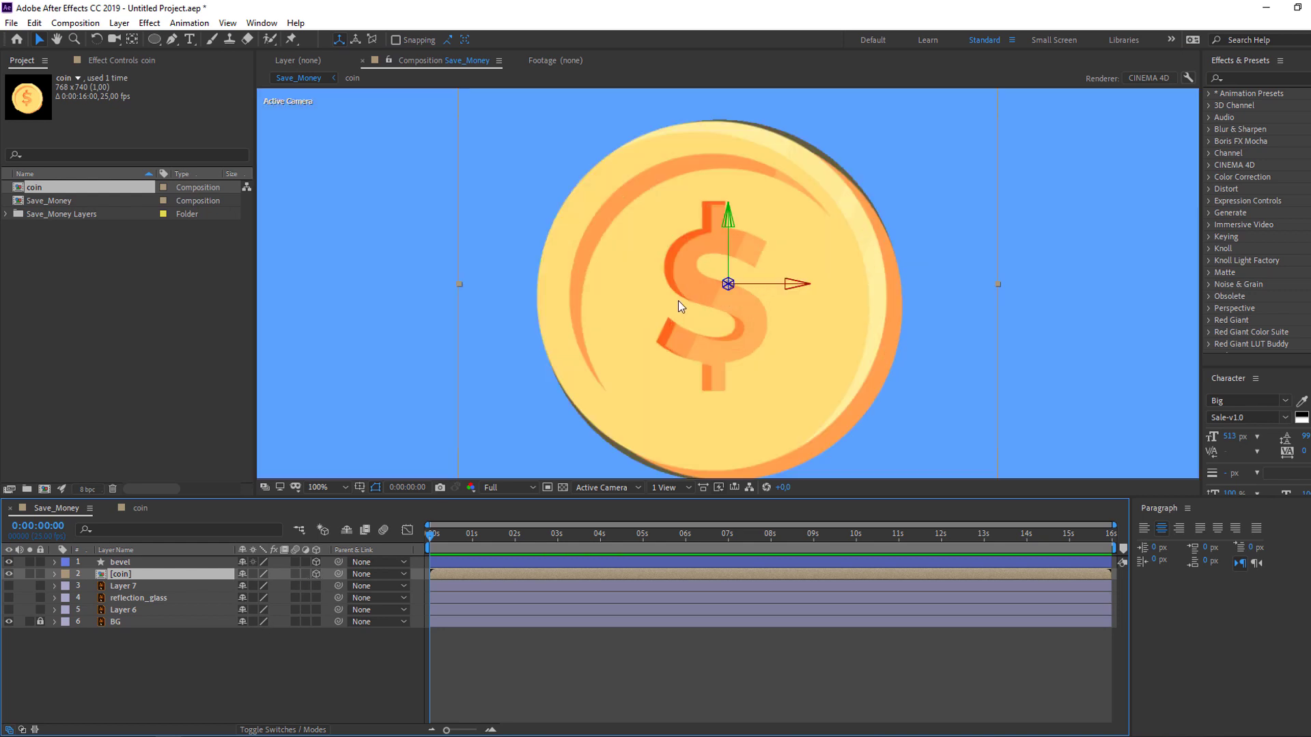
left_click(591, 488)
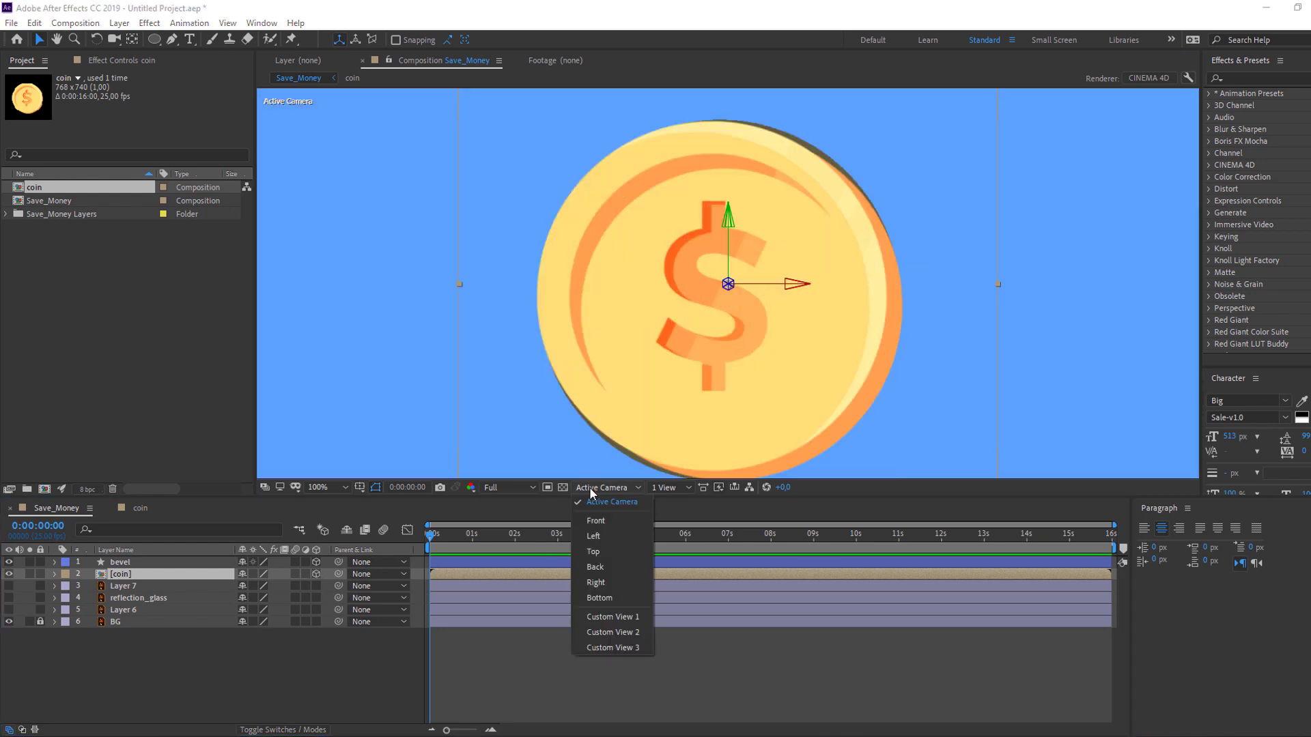
left_click(593, 553)
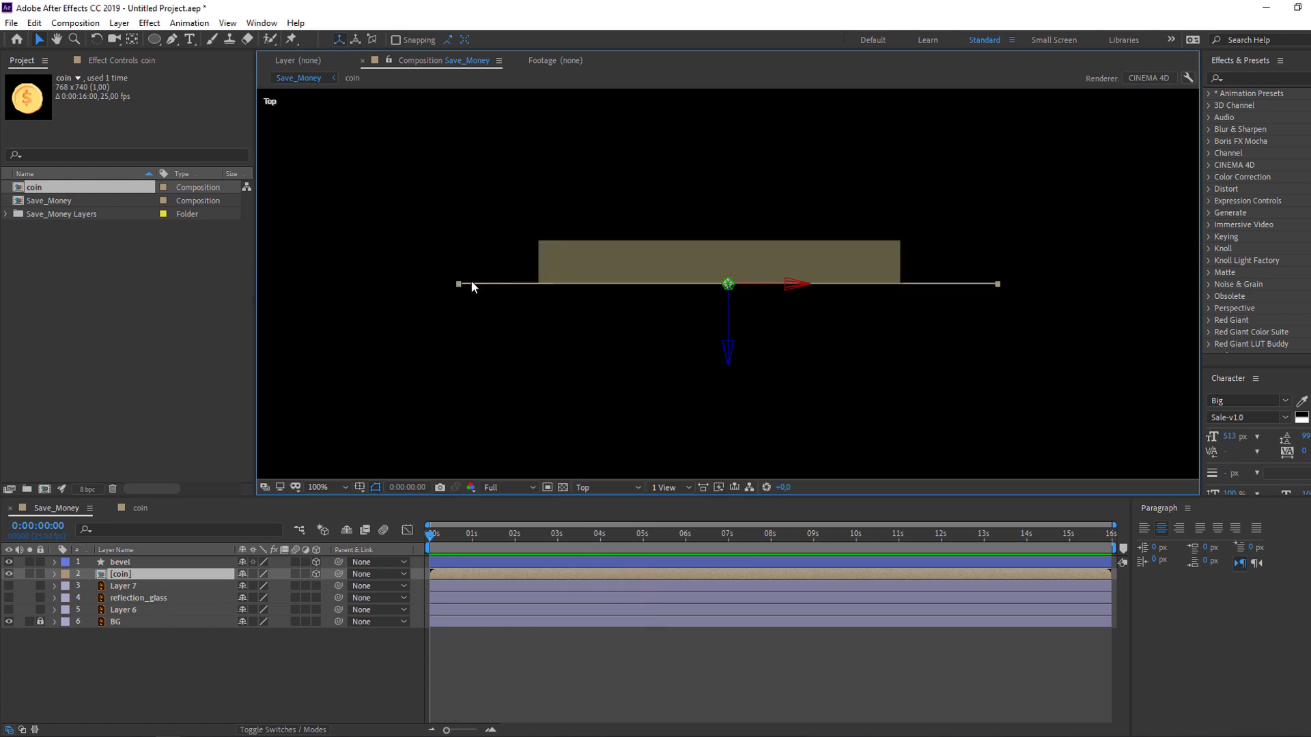
left_click(168, 572)
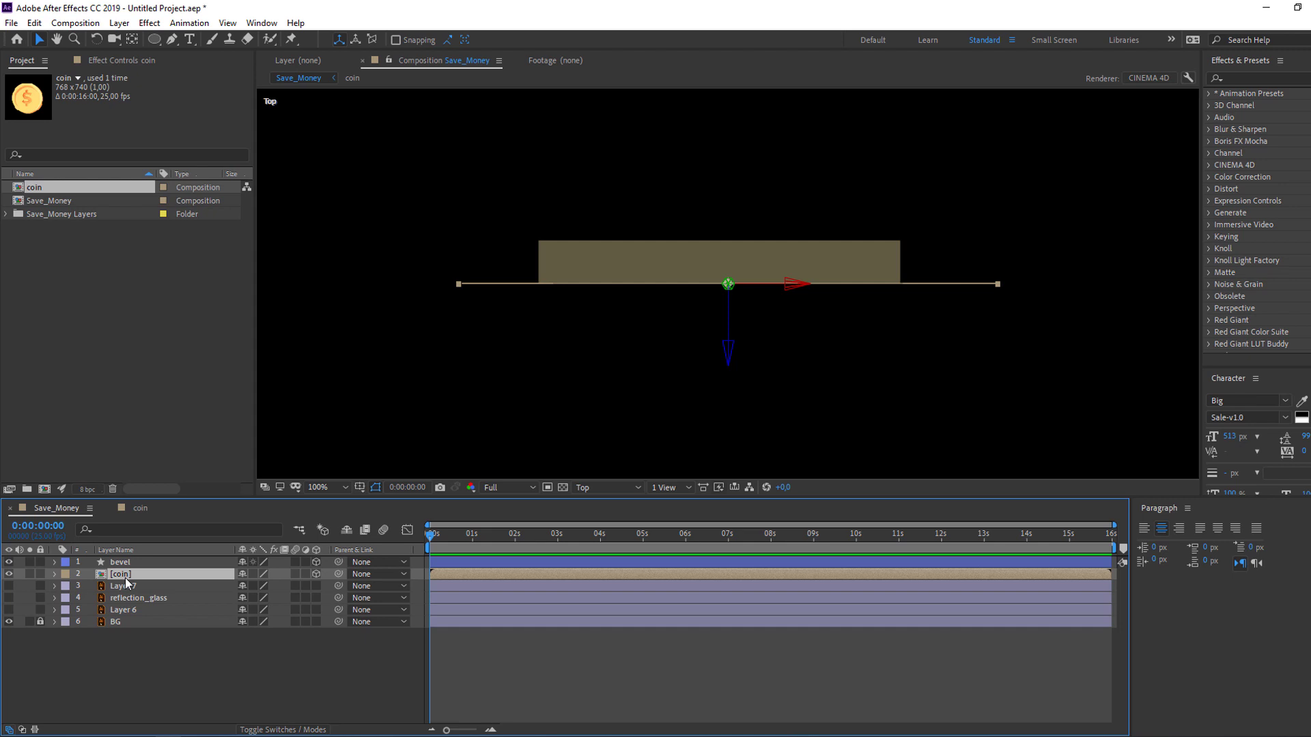
key("ctrl+d")
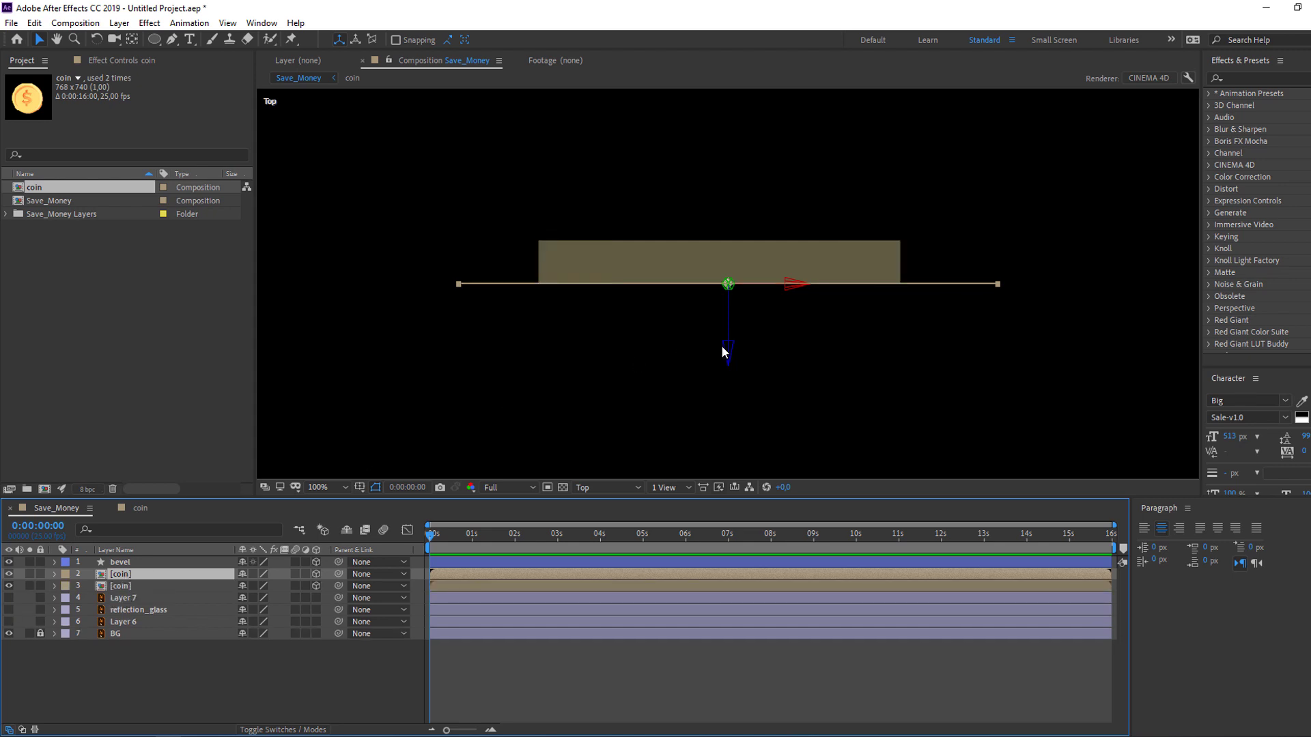
left_click_drag(727, 347, 740, 302)
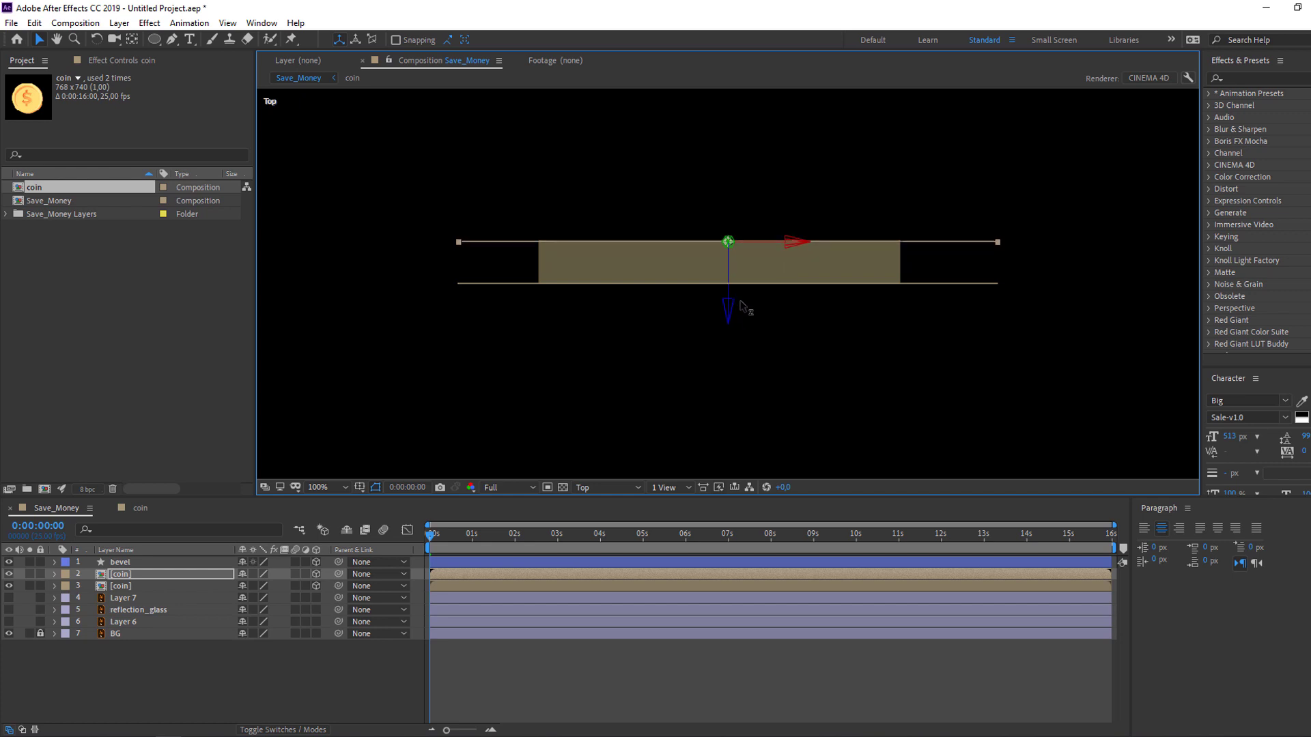
- Switch to Custom View 1 and parent both coin layers to the bevel layer
left_click(589, 486)
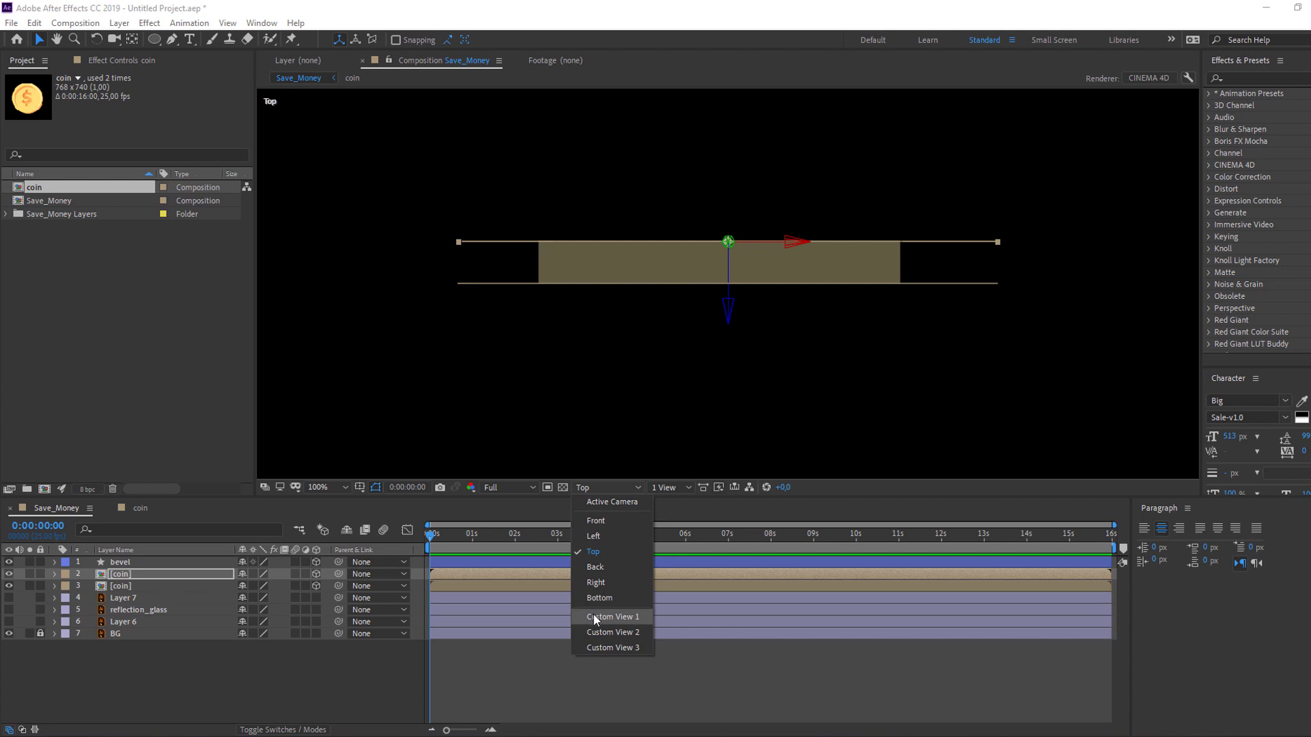
left_click(613, 616)
left_click(591, 645)
left_click(123, 586)
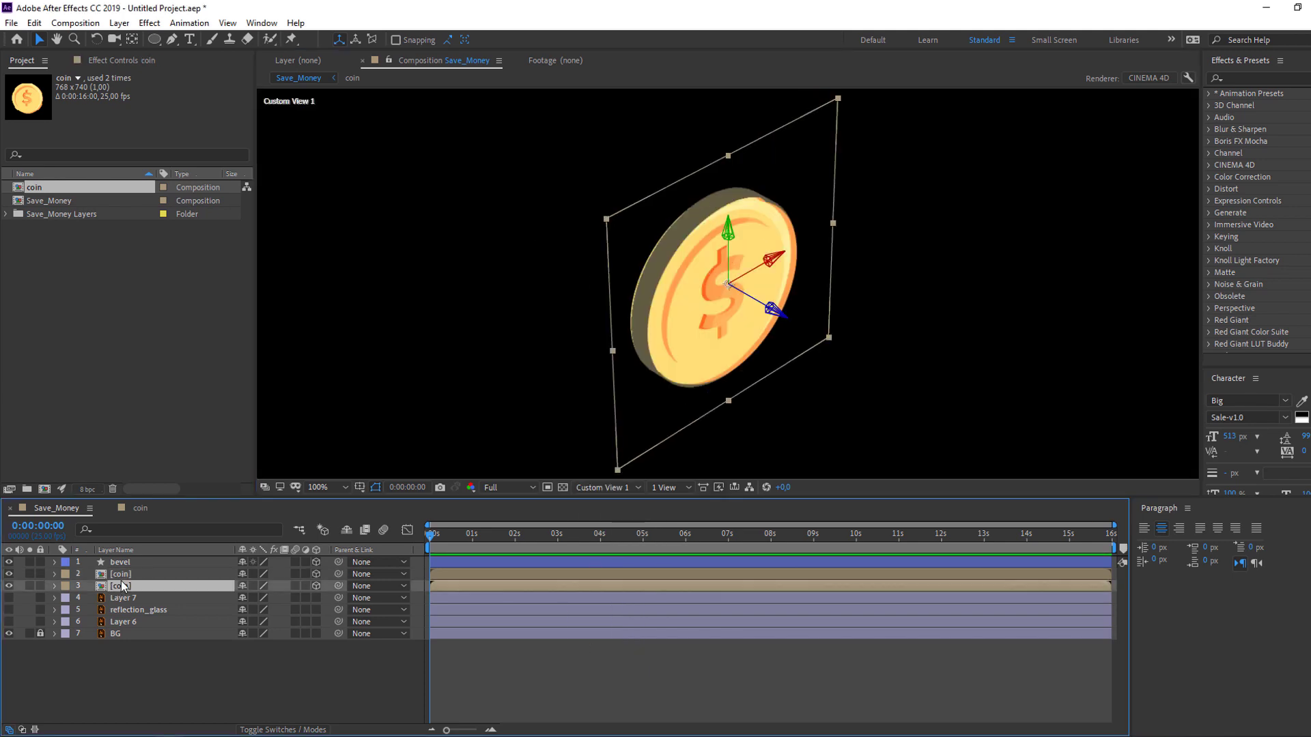
left_click(122, 576, "shift")
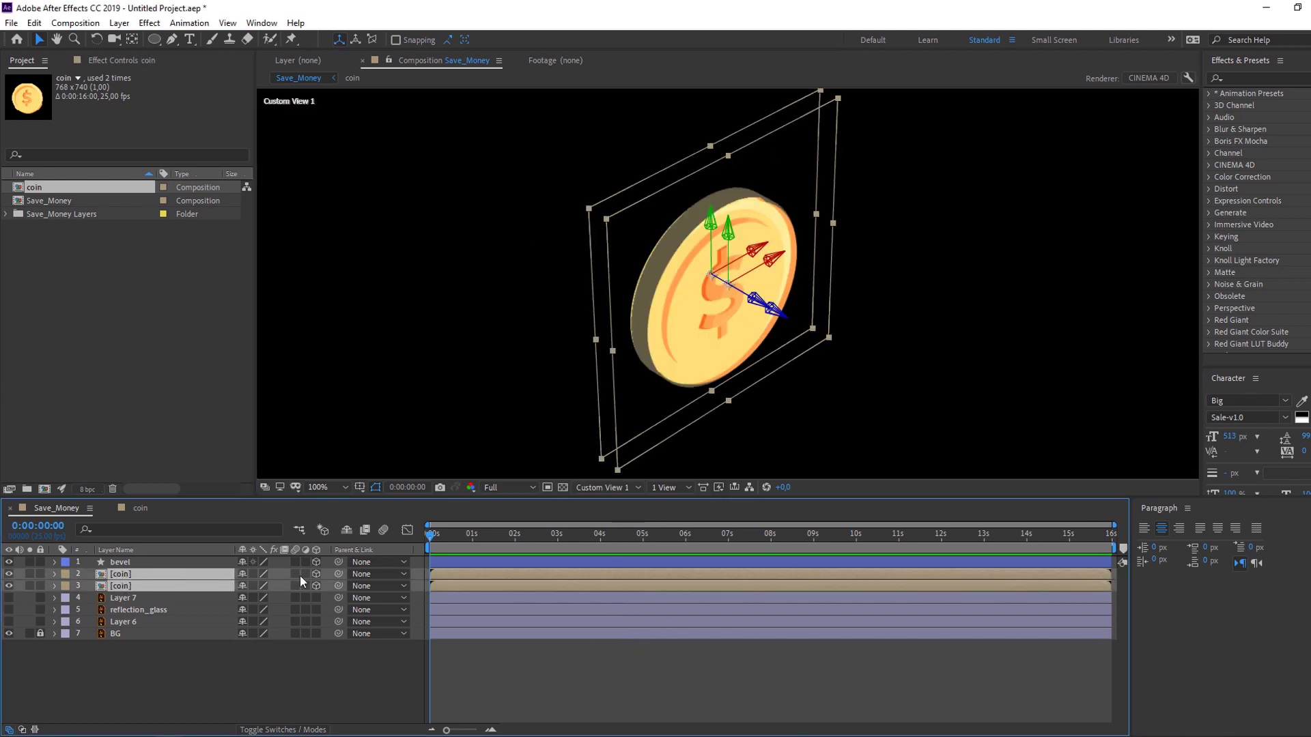
left_click_drag(336, 574, 120, 571)
left_click(125, 716)
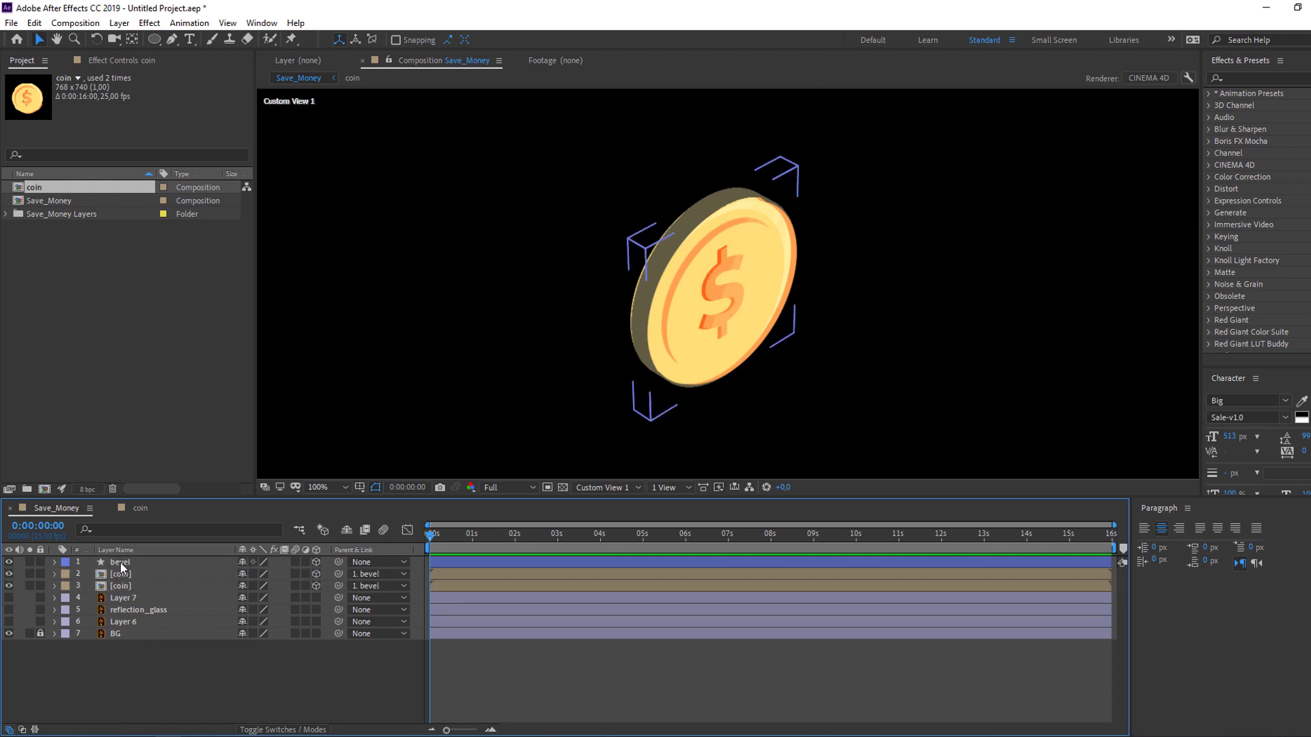
- Reveal the bevel layer's rotation properties and set its Y Rotation to 187° to expose the coin's back
left_click(120, 563)
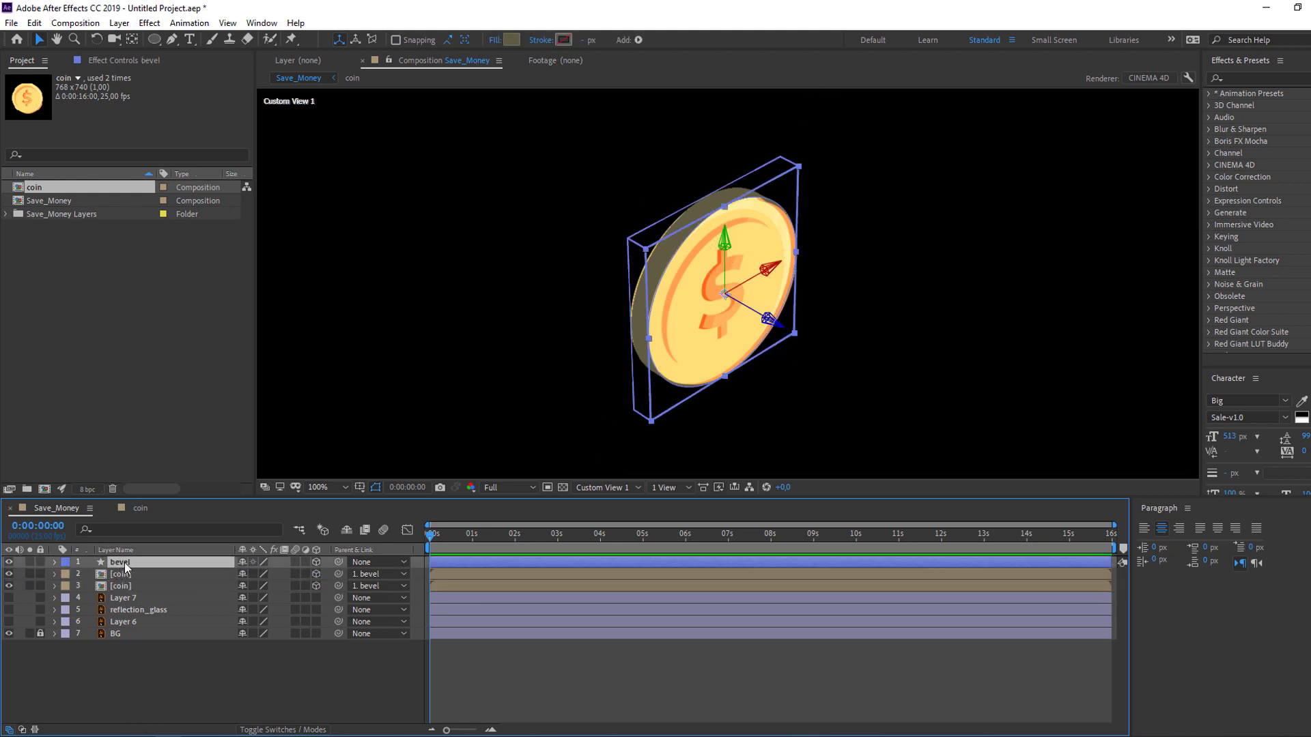
key("r")
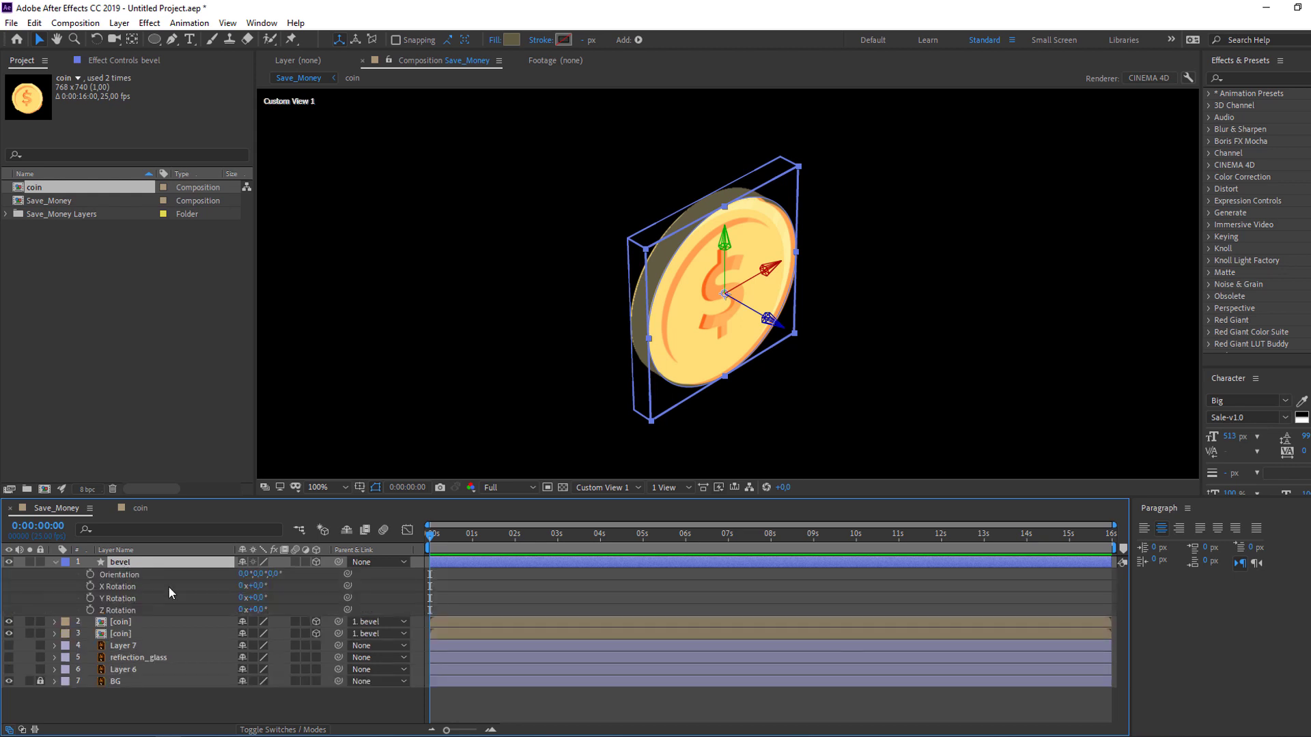
left_click_drag(256, 598, 358, 584)
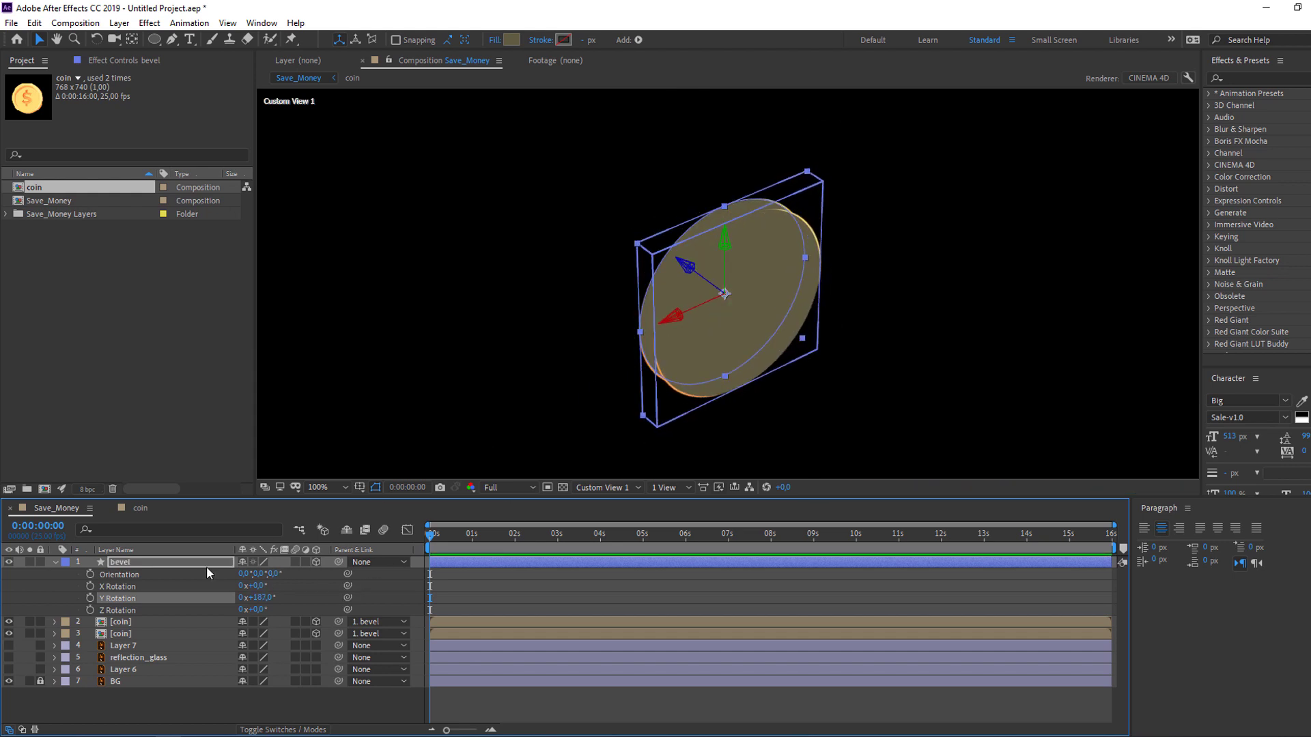
- Nudge the duplicate coin layer slightly outward along Z so it sits just beyond the bevel's back face
left_click(120, 634)
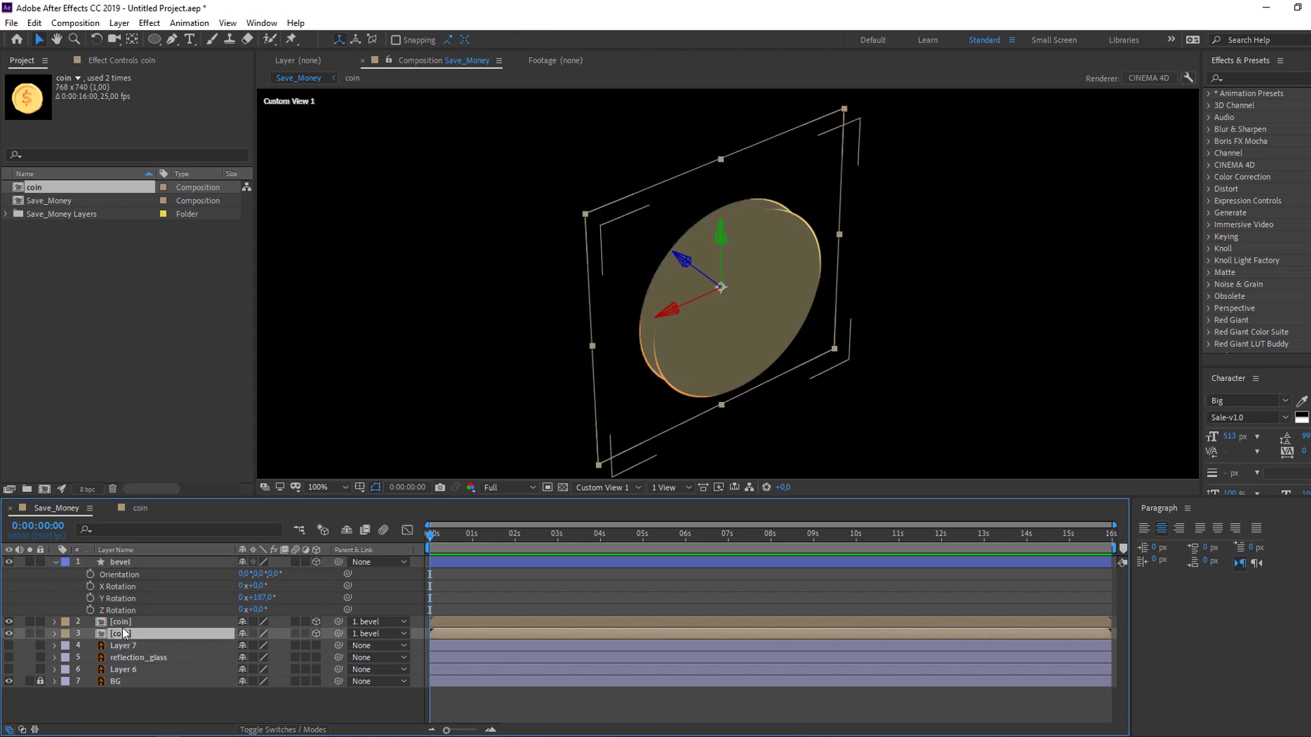
left_click(124, 624)
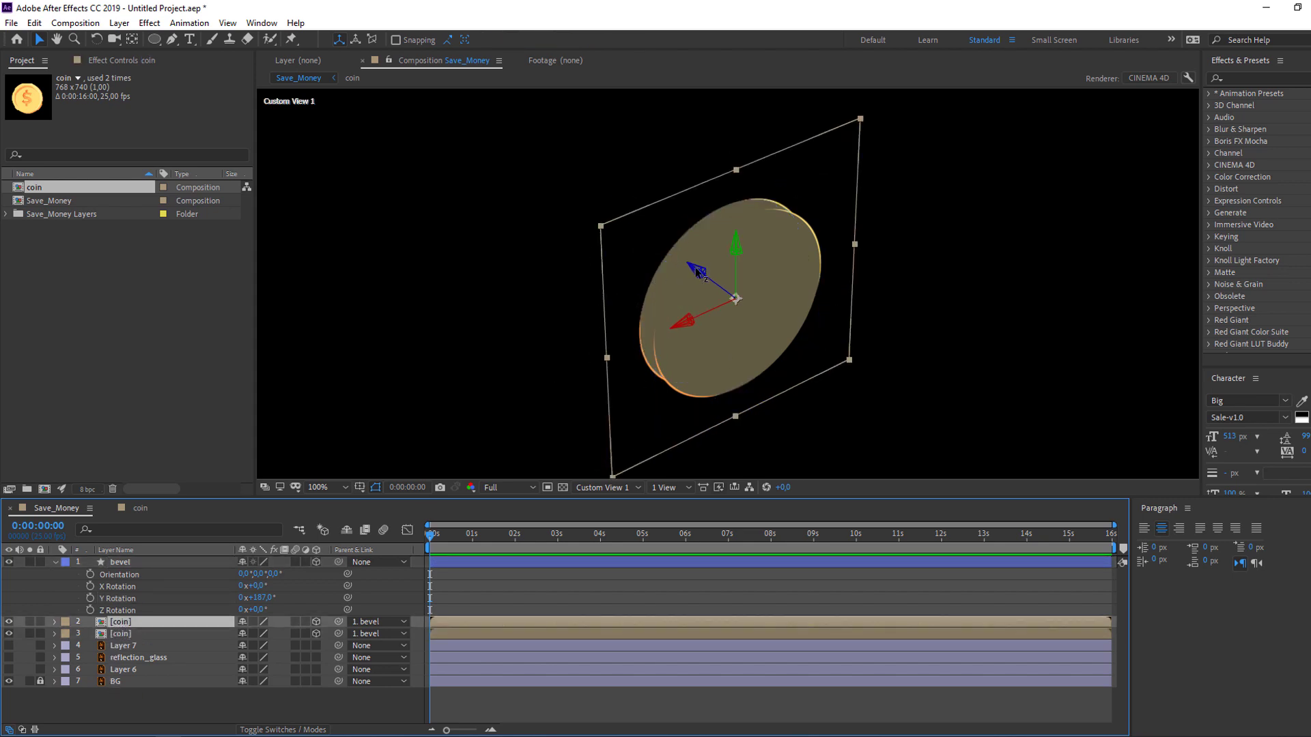
left_click_drag(695, 272, 694, 276)
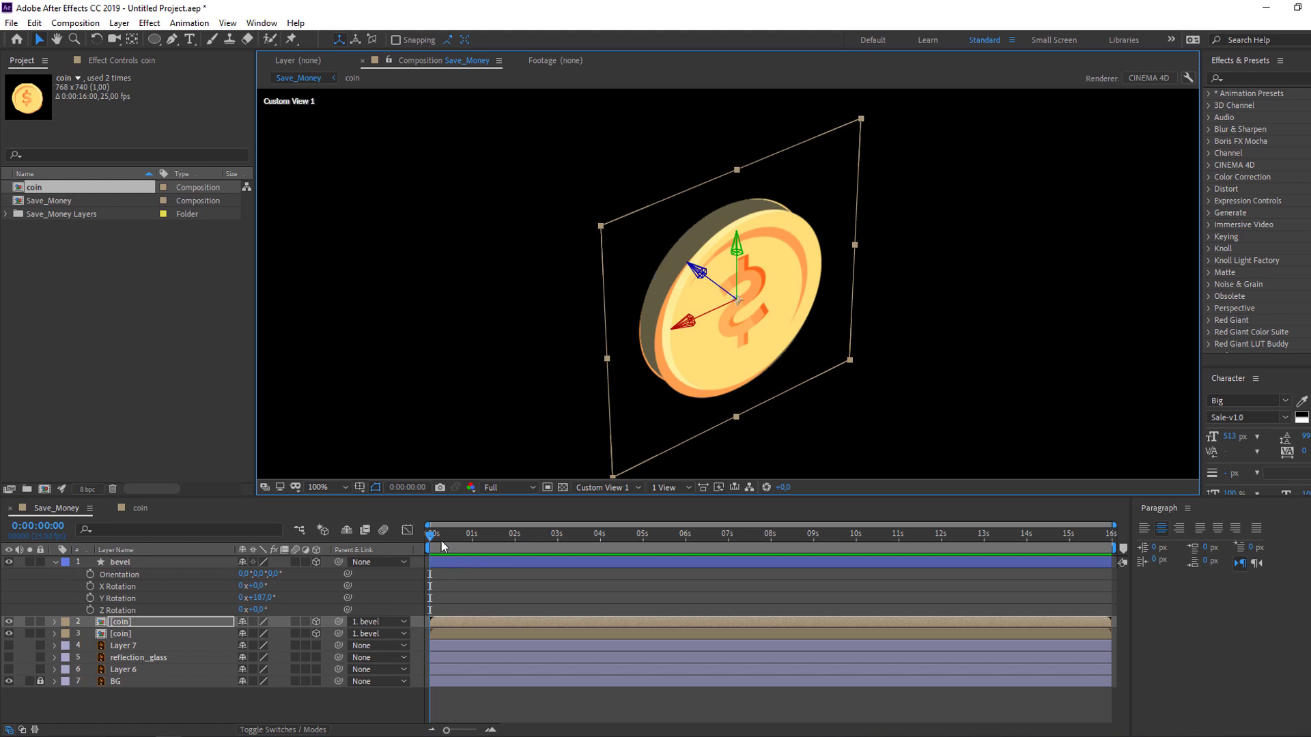
- Set the bevel's Y Rotation to 90° and nudge the front coin layer slightly outward along Z
left_click_drag(258, 598, 209, 625)
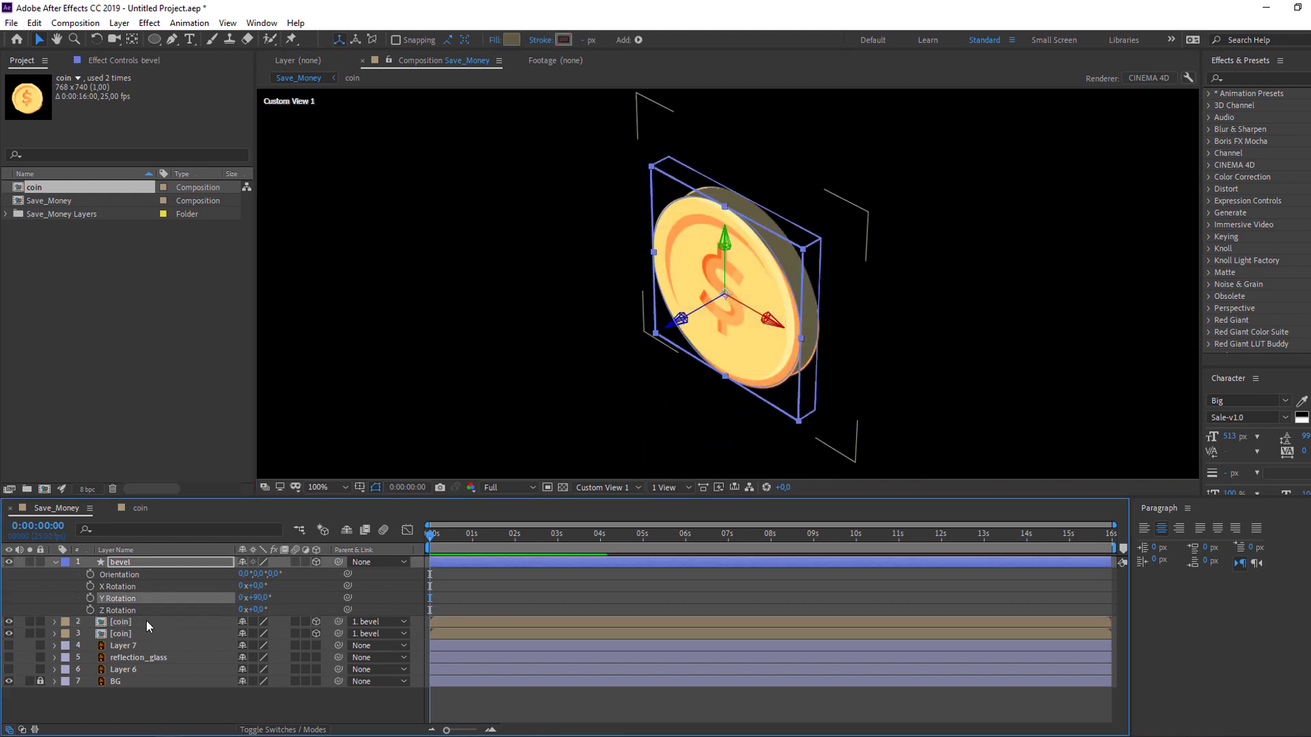
left_click(120, 623)
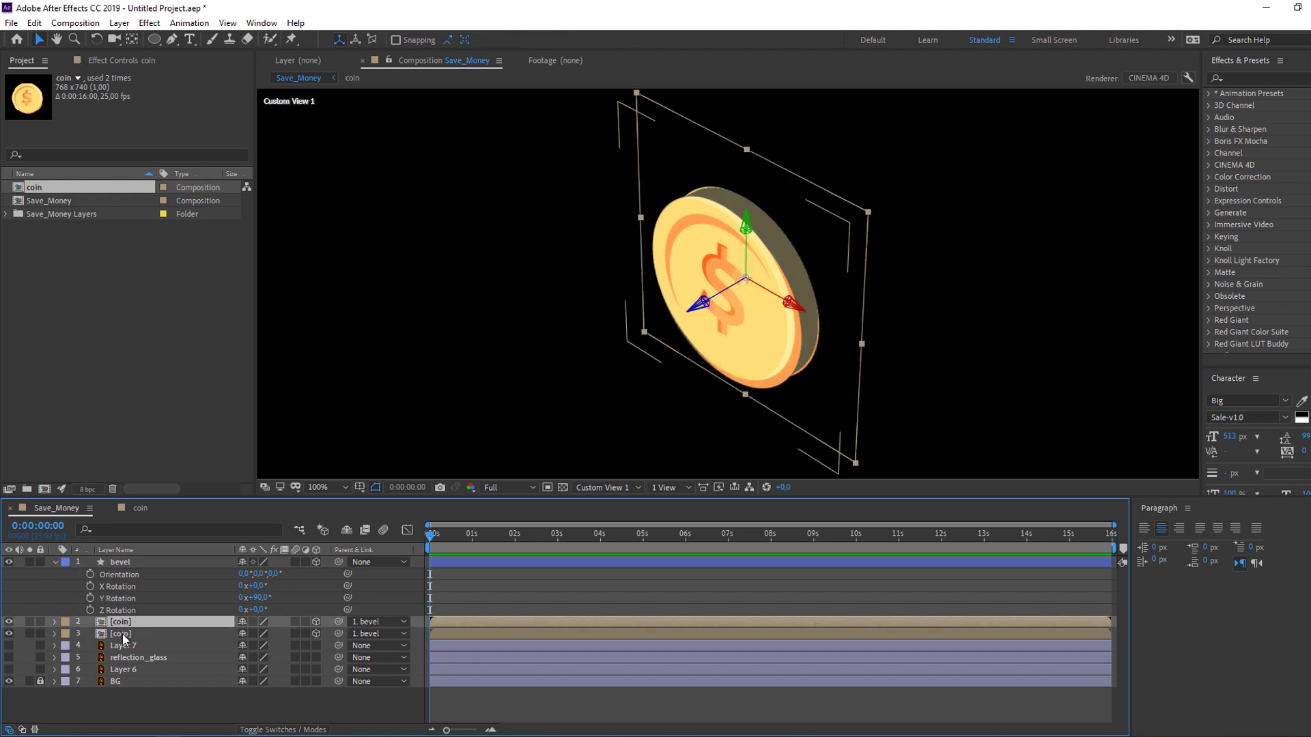
left_click(123, 637)
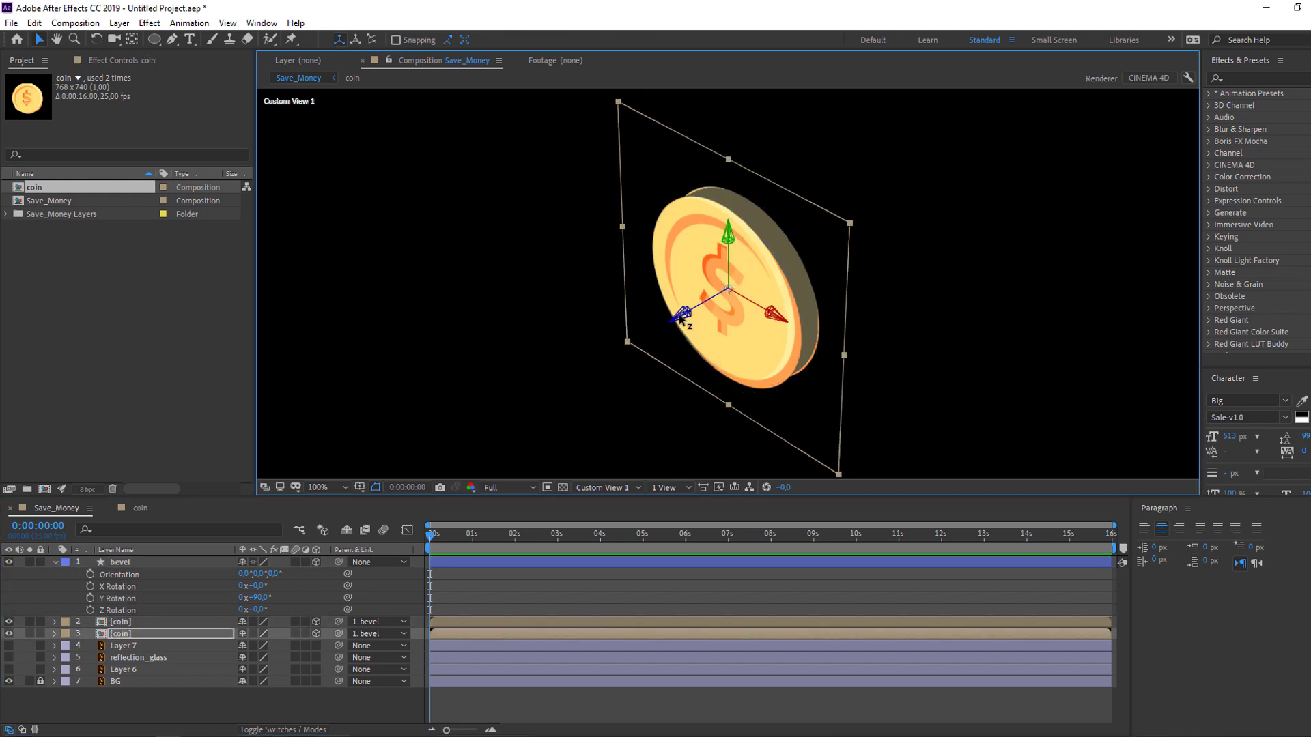
left_click_drag(682, 319, 681, 320)
- Set the bevel layer's fill to the orange FFA14F sampled from the coin's rim
left_click(135, 572)
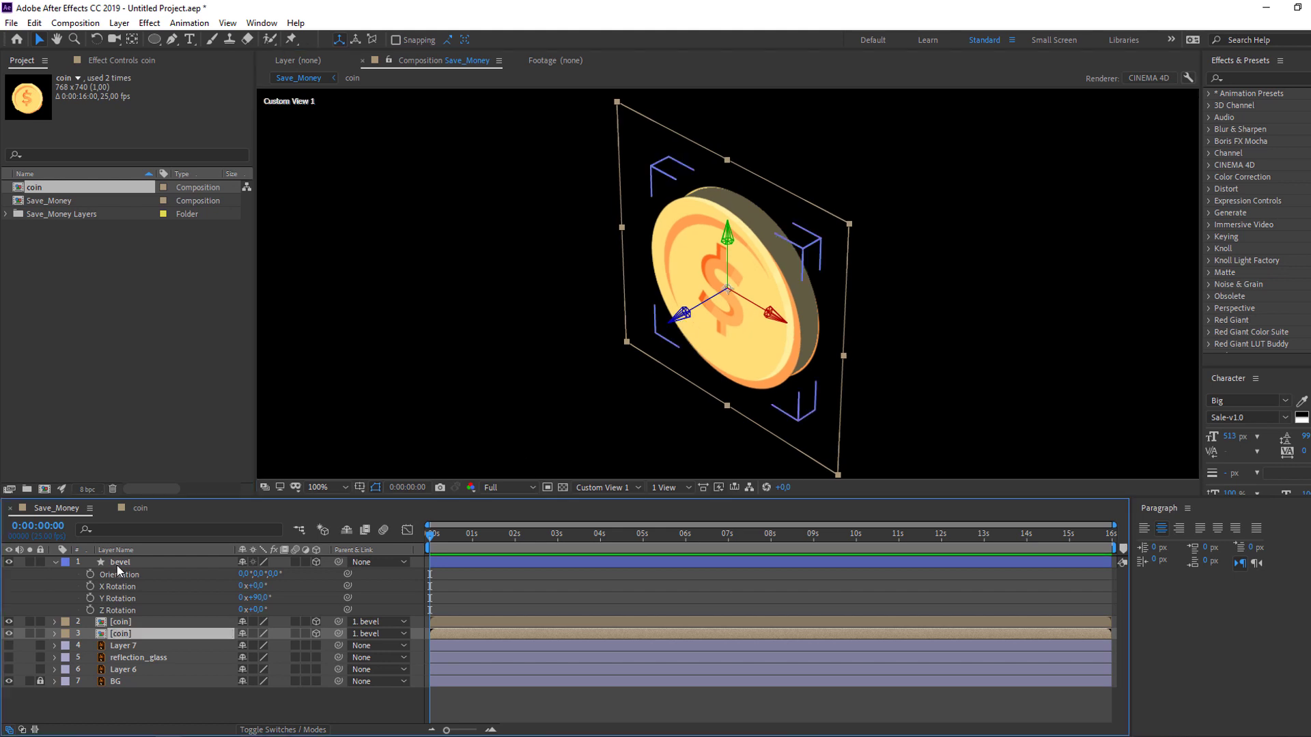
left_click(121, 564)
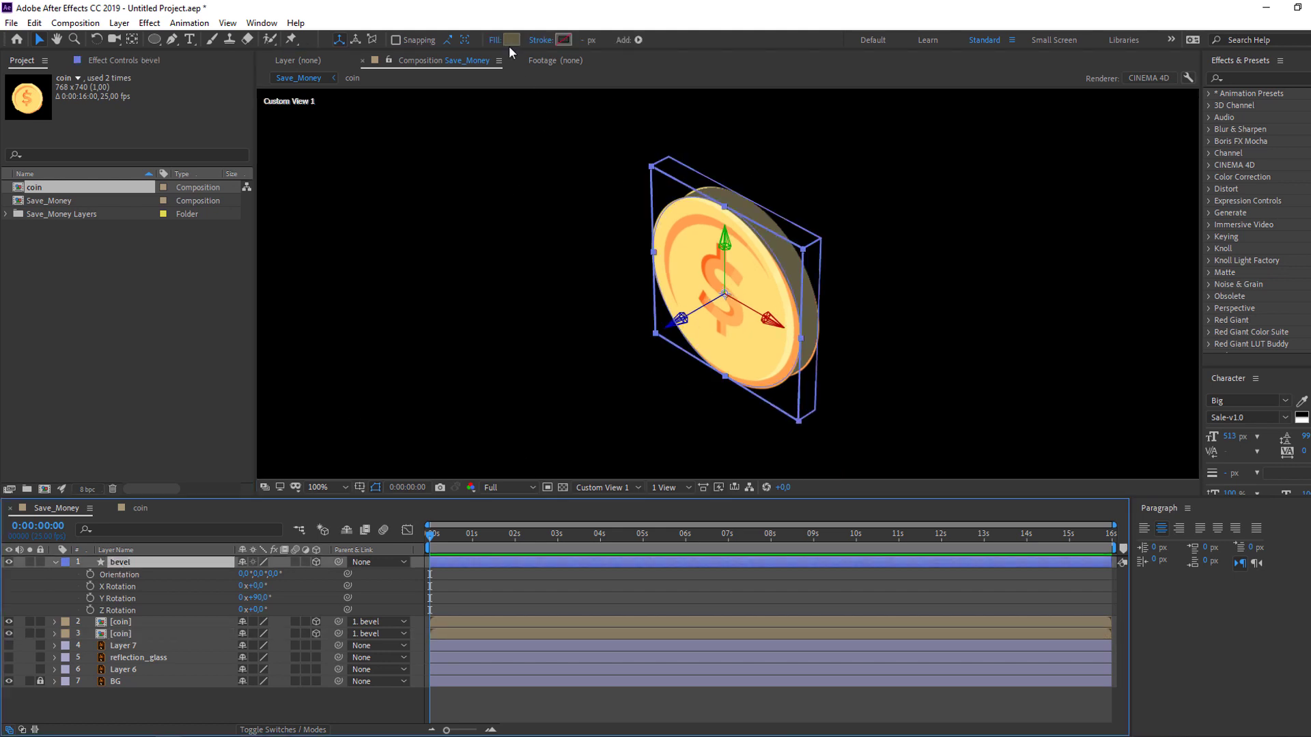
left_click(510, 41)
left_click(399, 448)
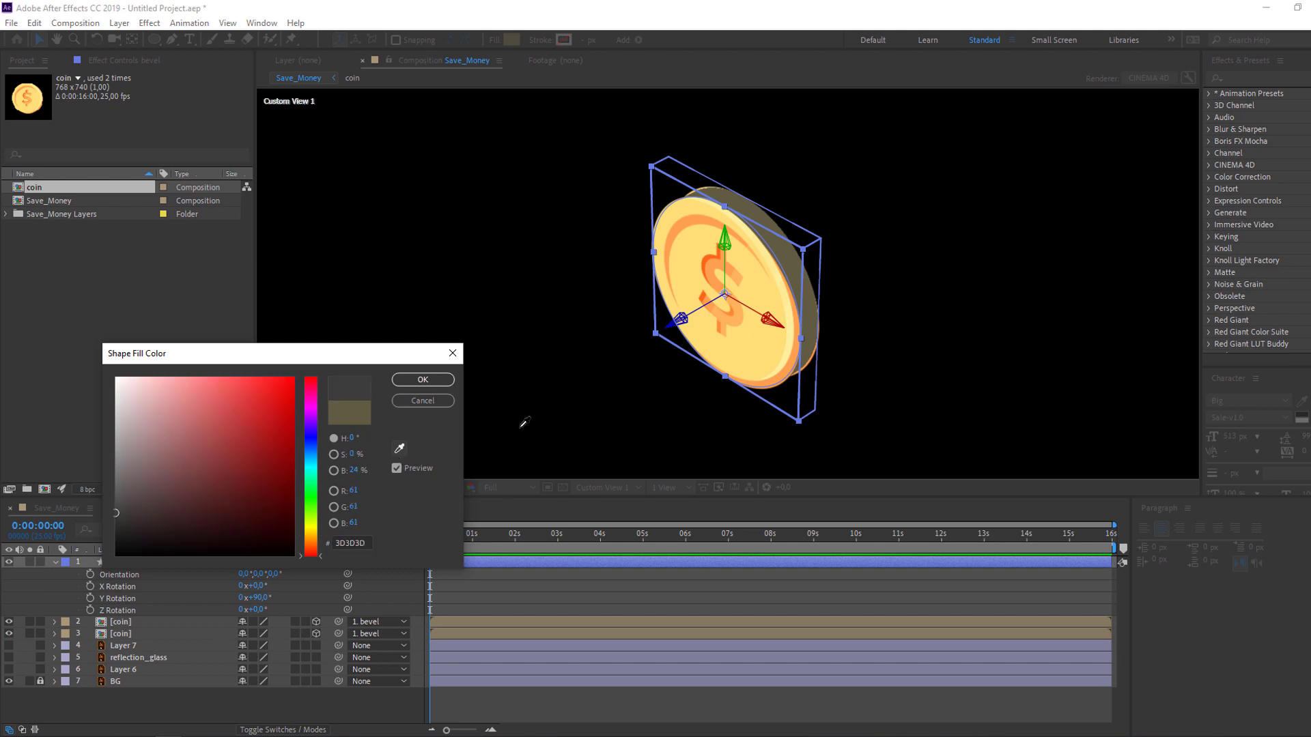
left_click(794, 362)
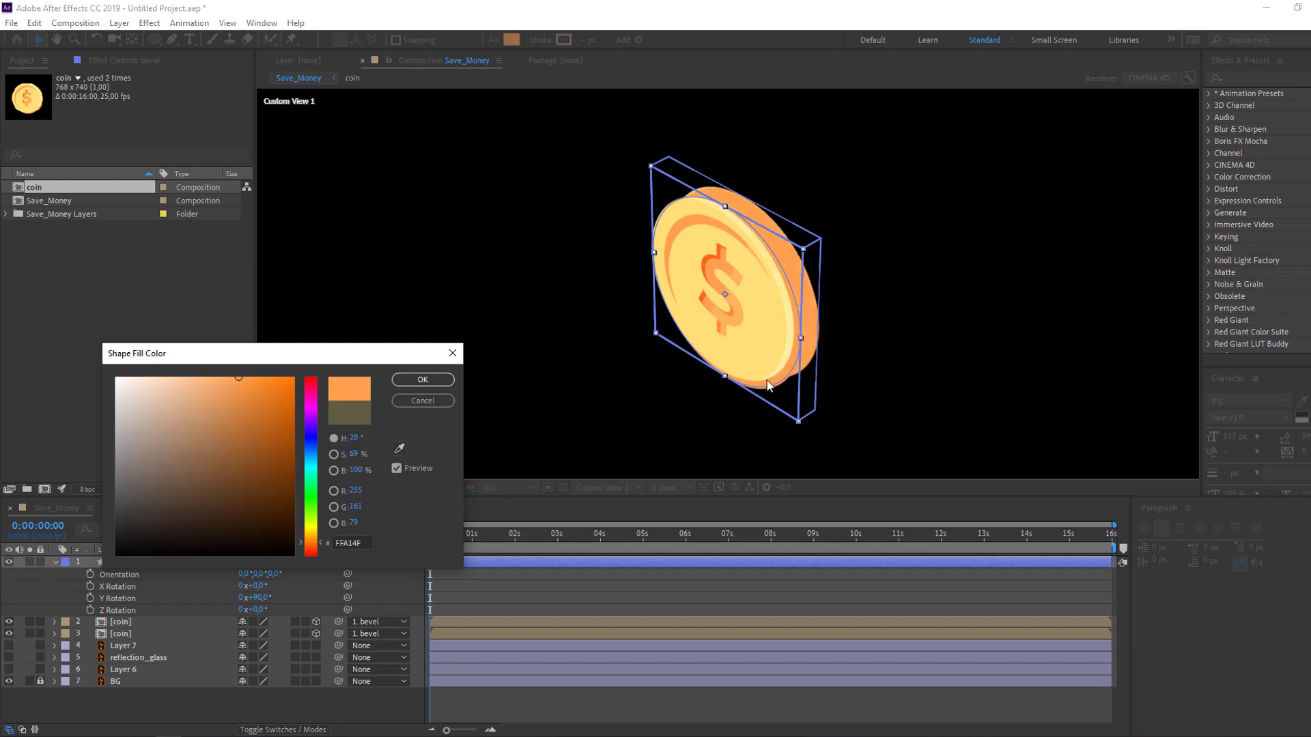
left_click(423, 379)
left_click(146, 703)
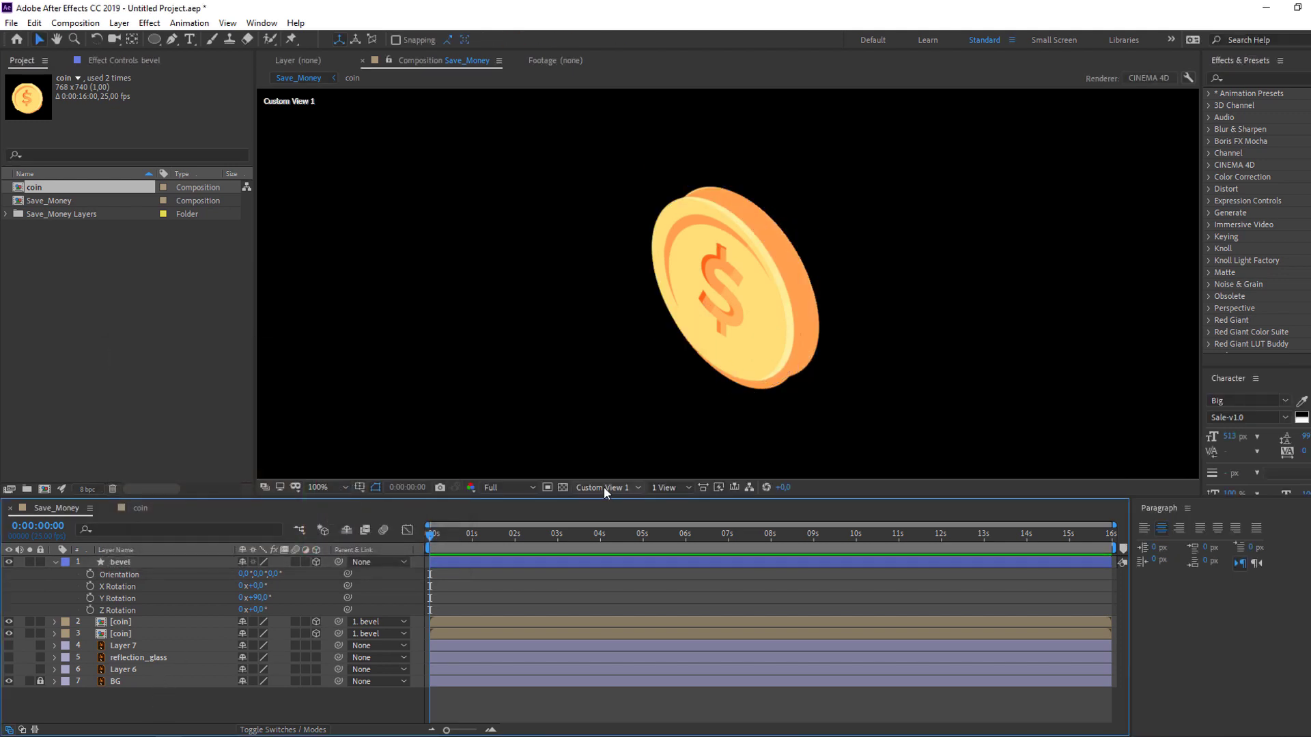
- Return to the Active Camera view, rotate the bevel on Y until the coin's back faces the camera, and collapse its properties
left_click(601, 486)
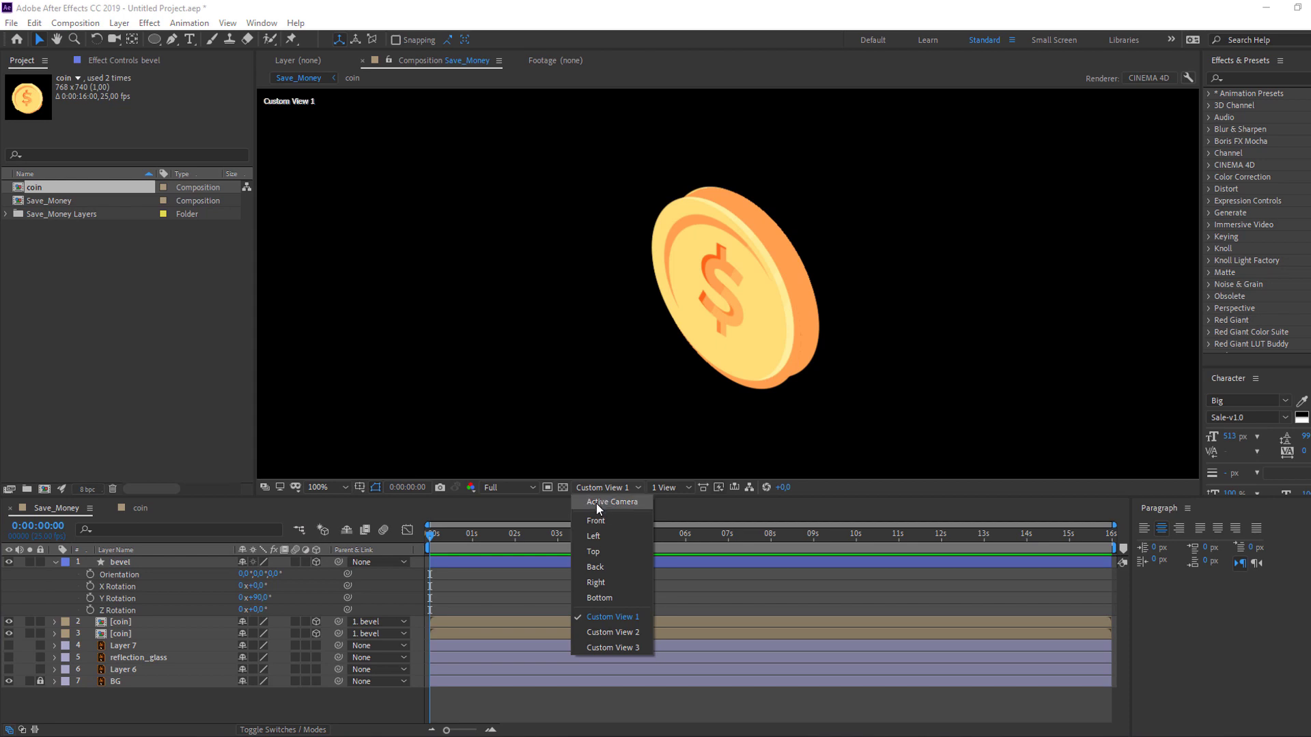
left_click(596, 503)
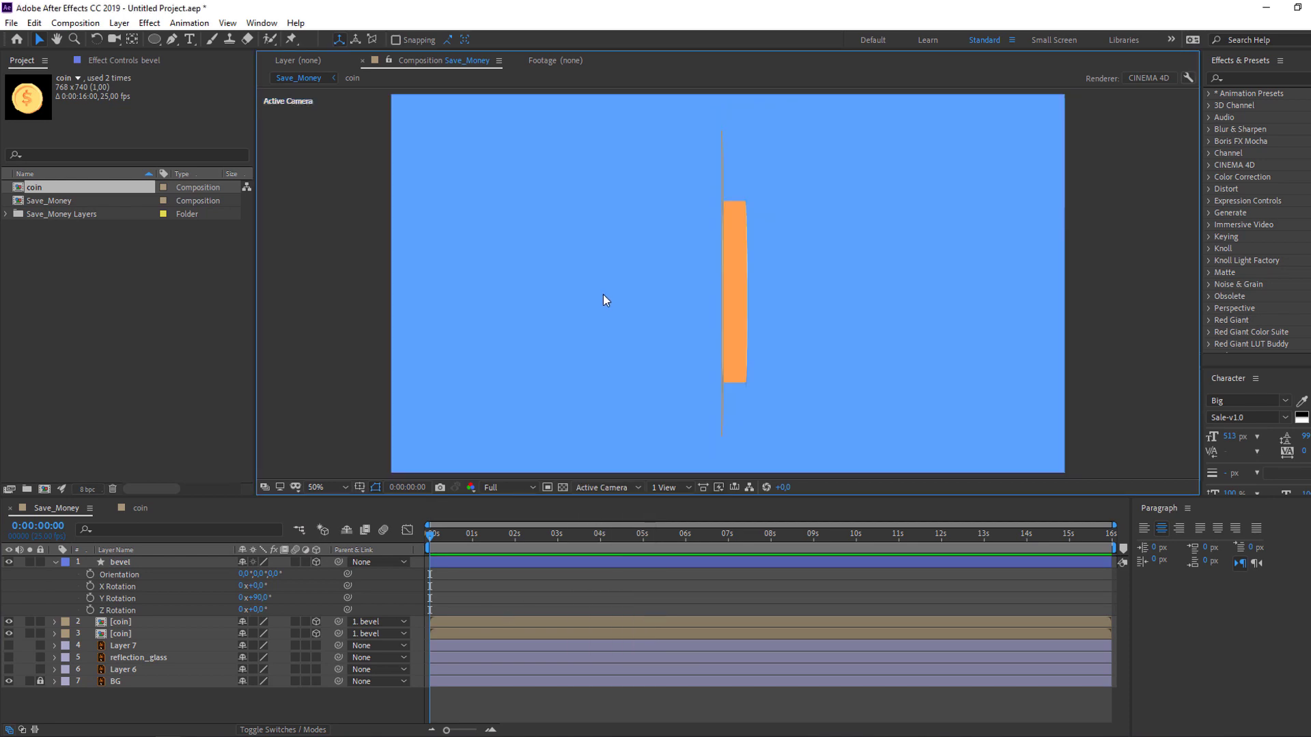
left_click_drag(260, 598, 321, 597)
key("u")
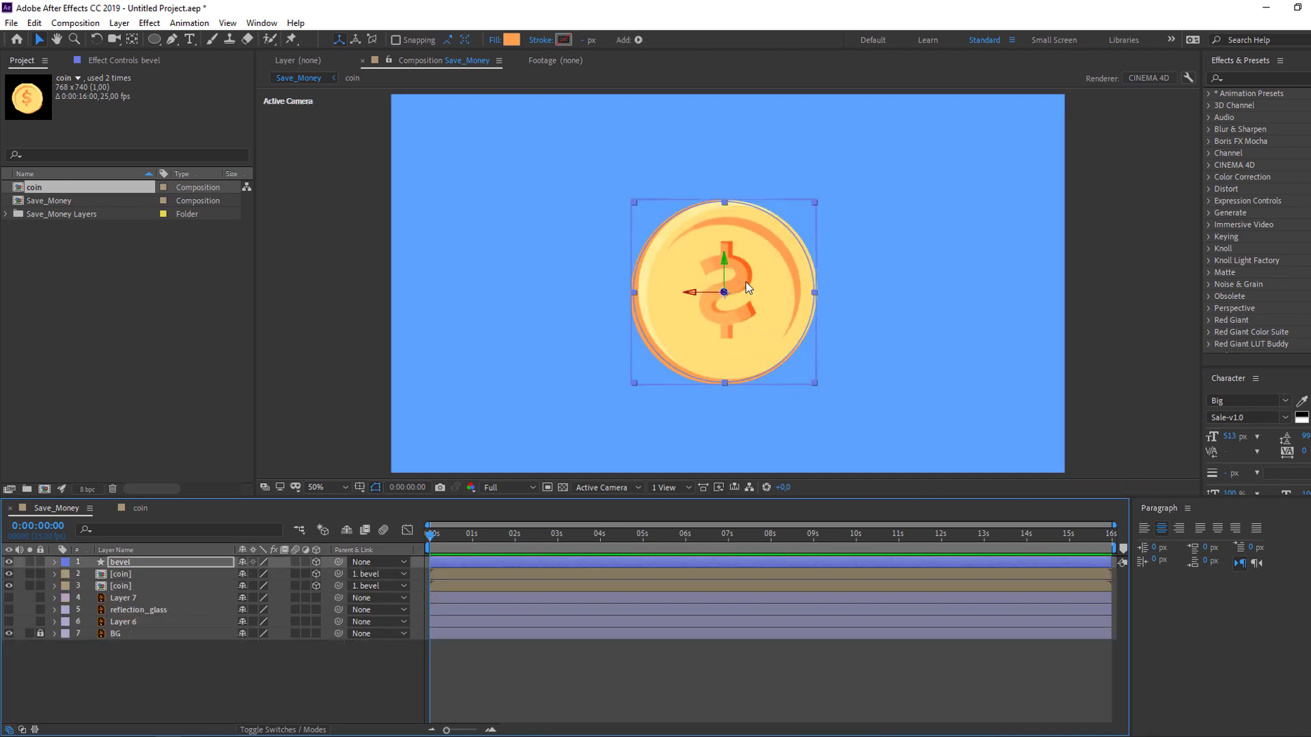
- Rename the duplicate coin layer that forms the back face to coin_back
left_click(123, 576)
key("Return")
left_click(148, 575)
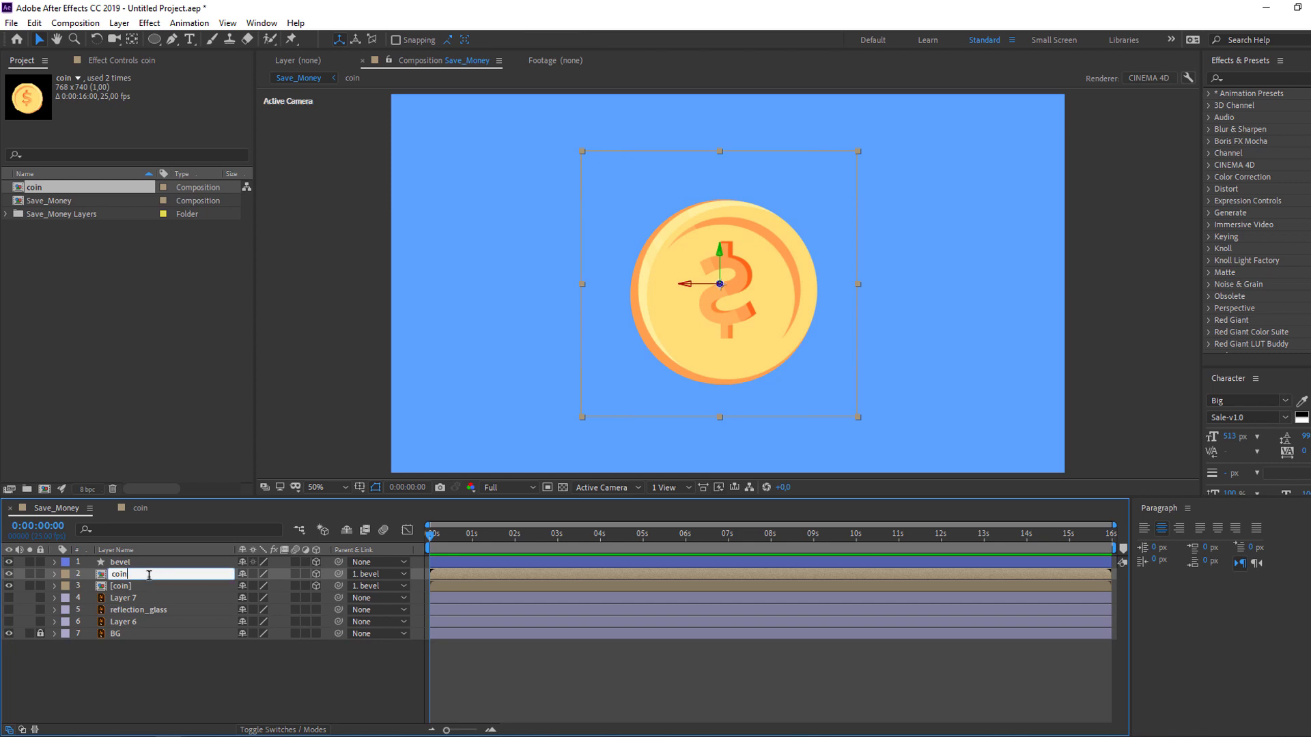
type("_back")
key("Return")
- Flip the coin_back layer horizontally, keeping its width, so the dollar sign reads correctly from the back
left_click(8, 575)
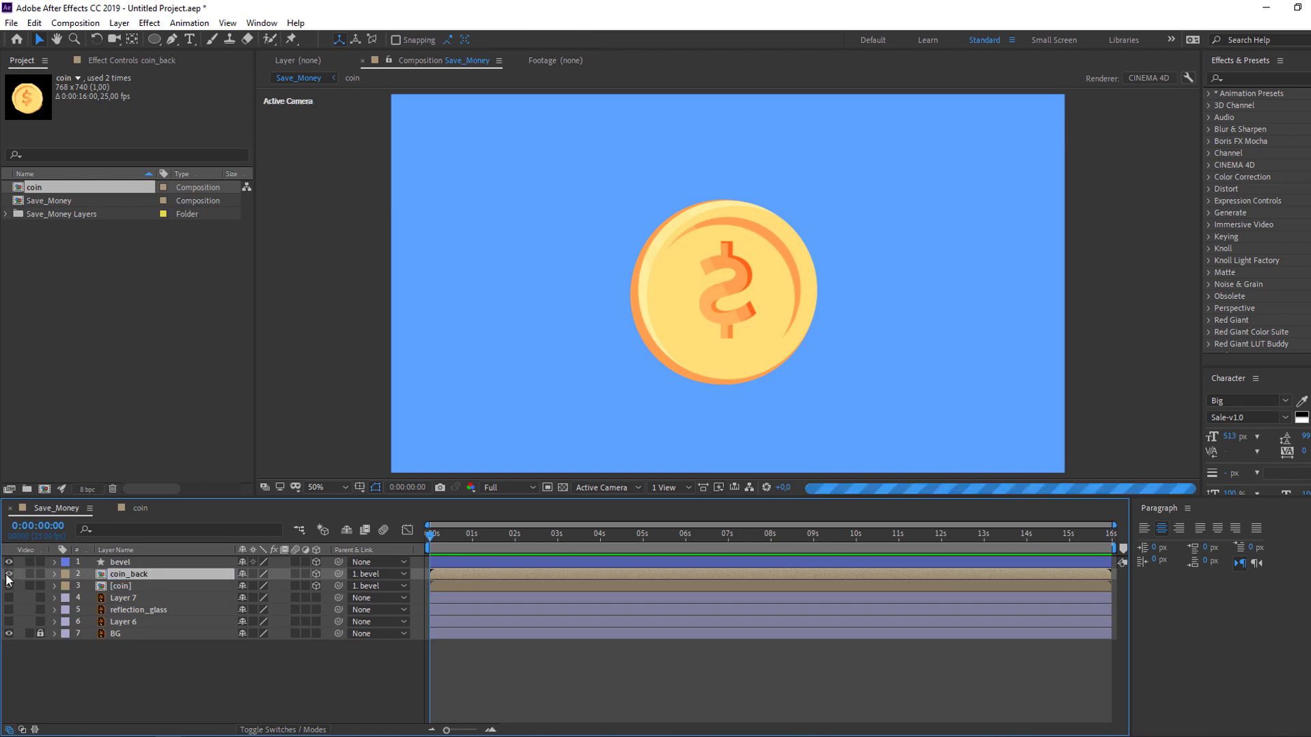
left_click(8, 575)
left_click(8, 576)
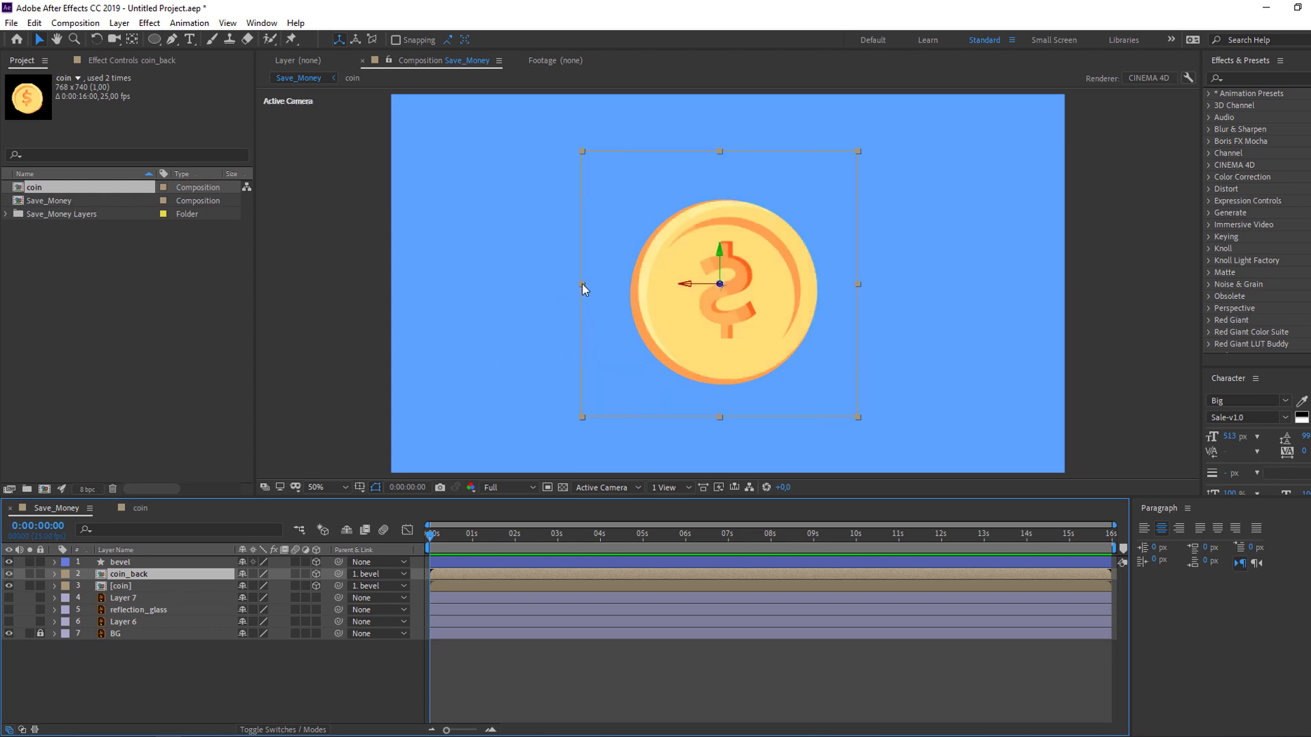
left_click_drag(589, 288, 865, 289)
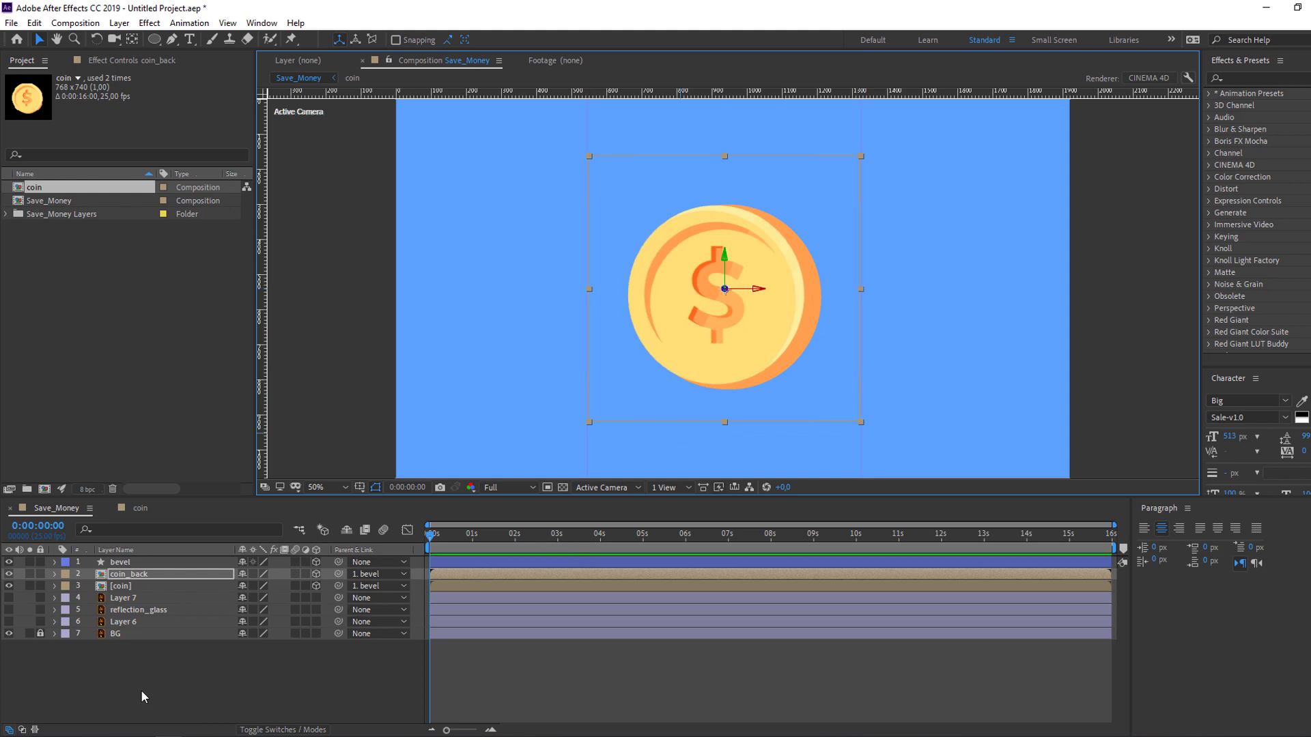
left_click(127, 714)
- Rotate the bevel layer around its Y axis and lower the preview resolution to Quarter
left_click_drag(261, 598, 452, 599)
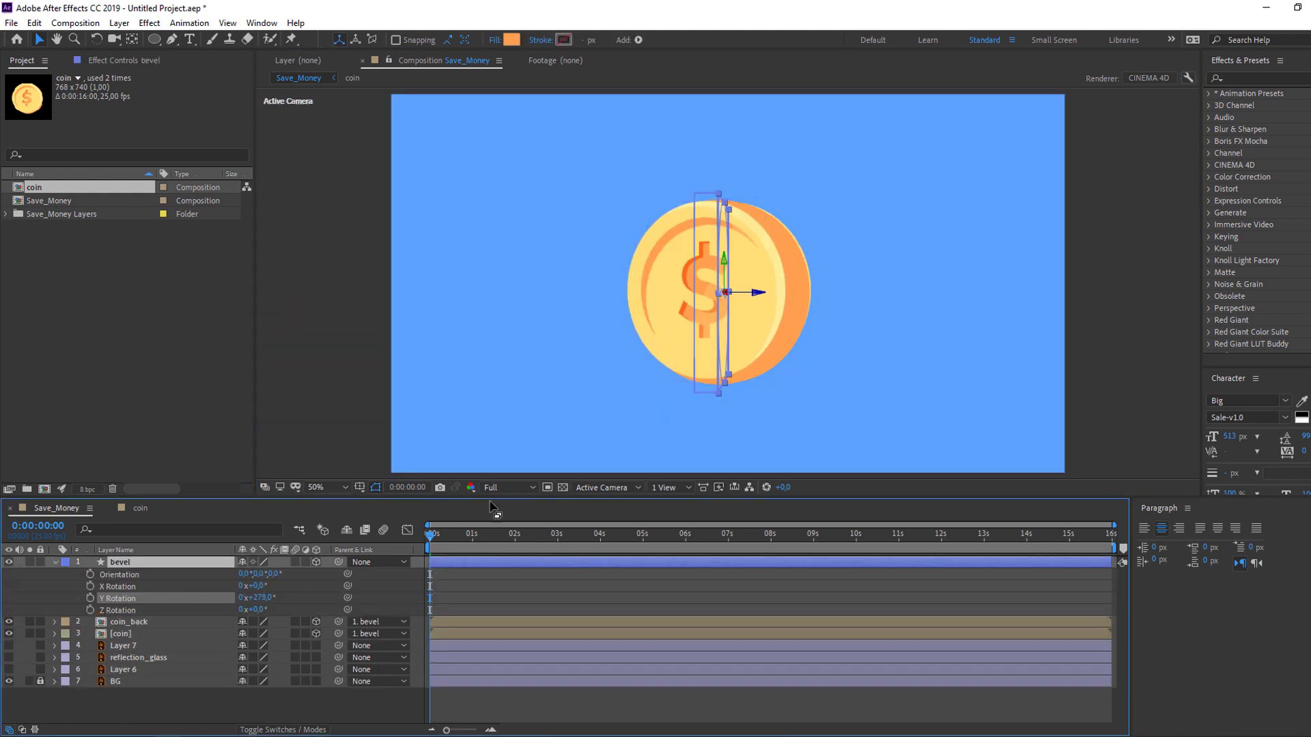
left_click(508, 488)
left_click(508, 567)
- Test the bevel layer's Y rotation, undo the test, and open the Y Rotation value for editing
left_click_drag(259, 598, 638, 531)
key("ctrl+z")
left_click(260, 598)
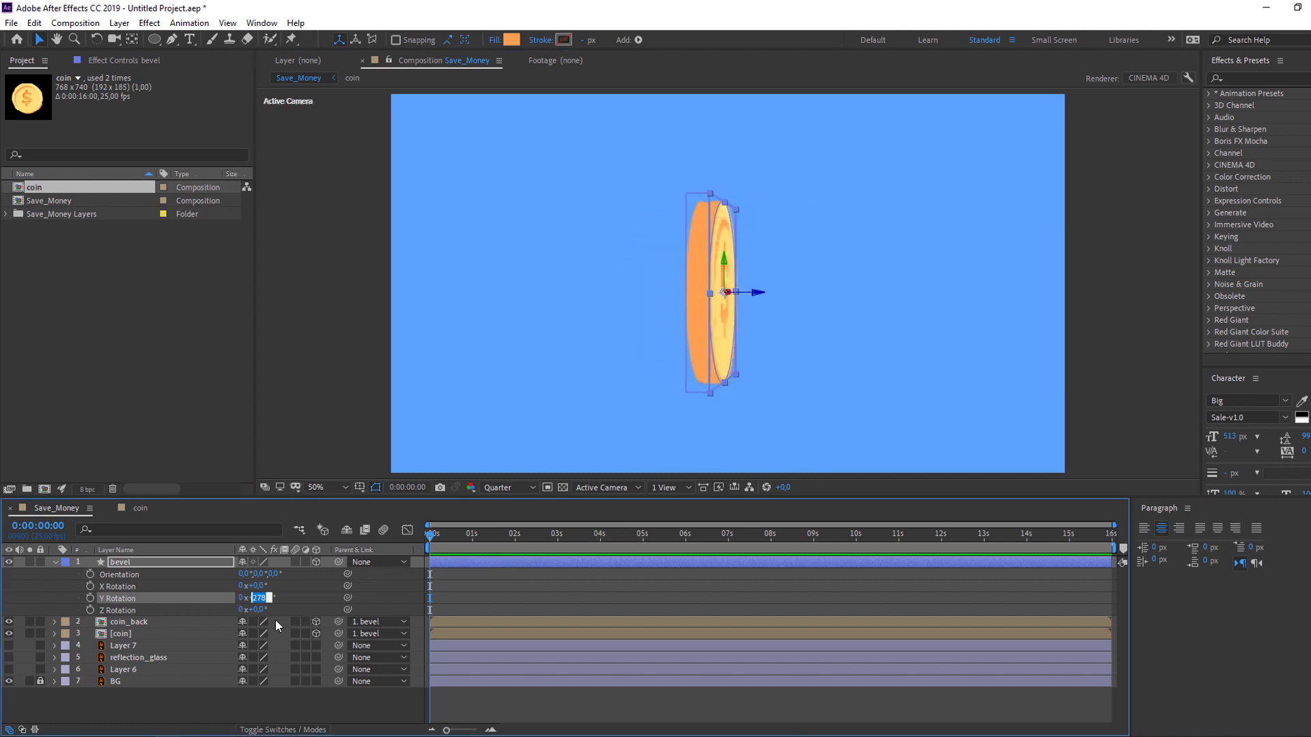
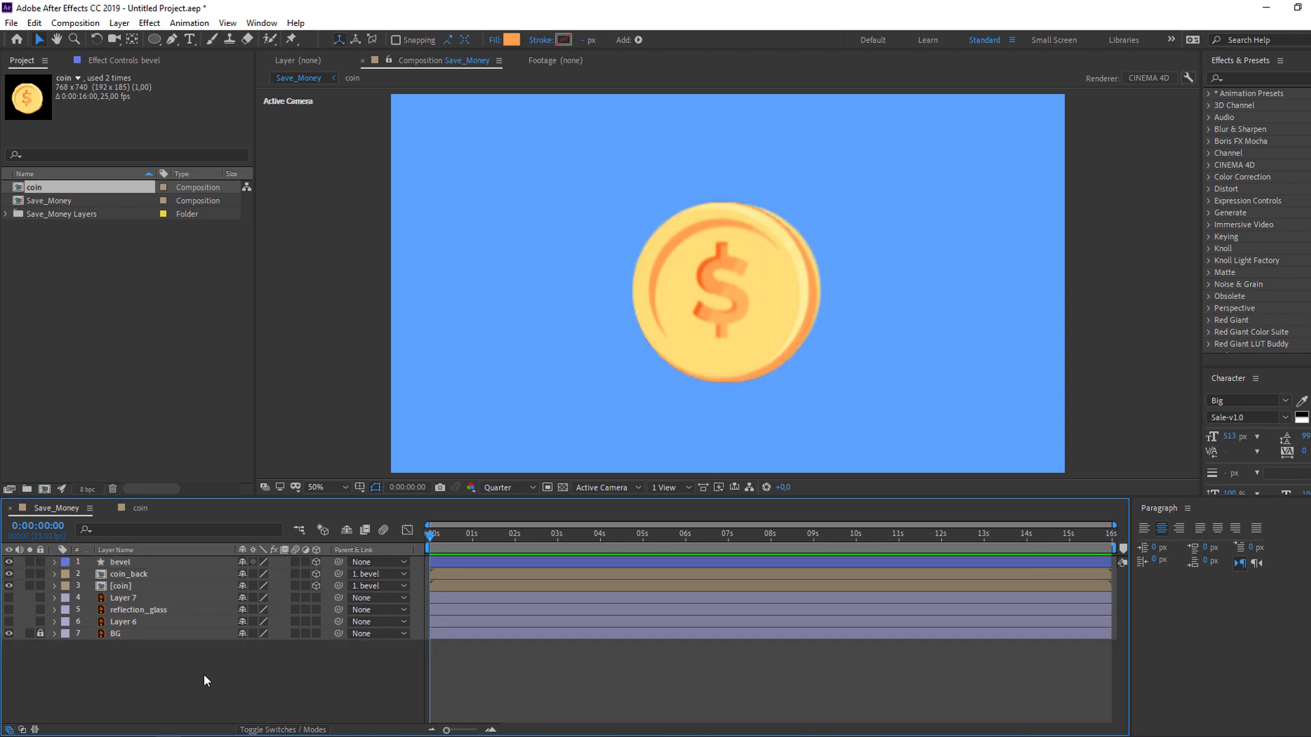
- Move the bevel layer below the frame to a Y position of 1415 and keyframe its Position at the start
left_click(127, 564)
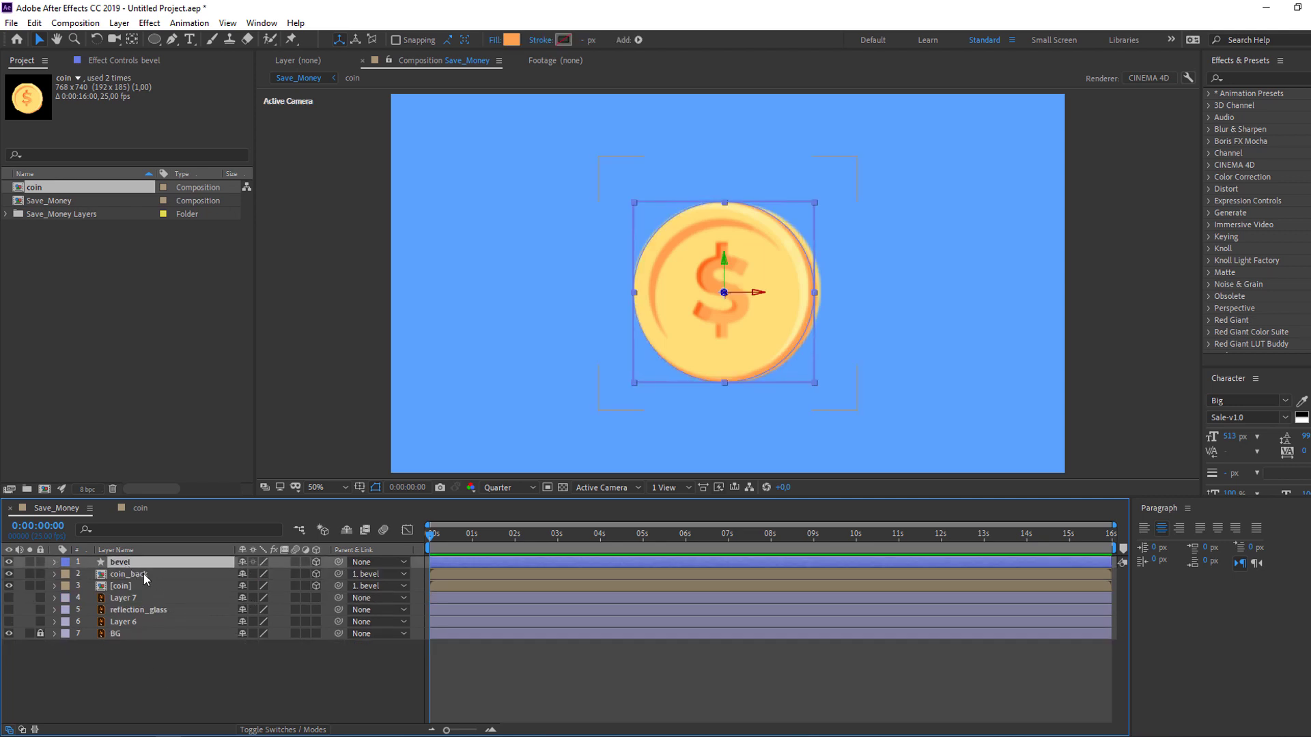
key("p")
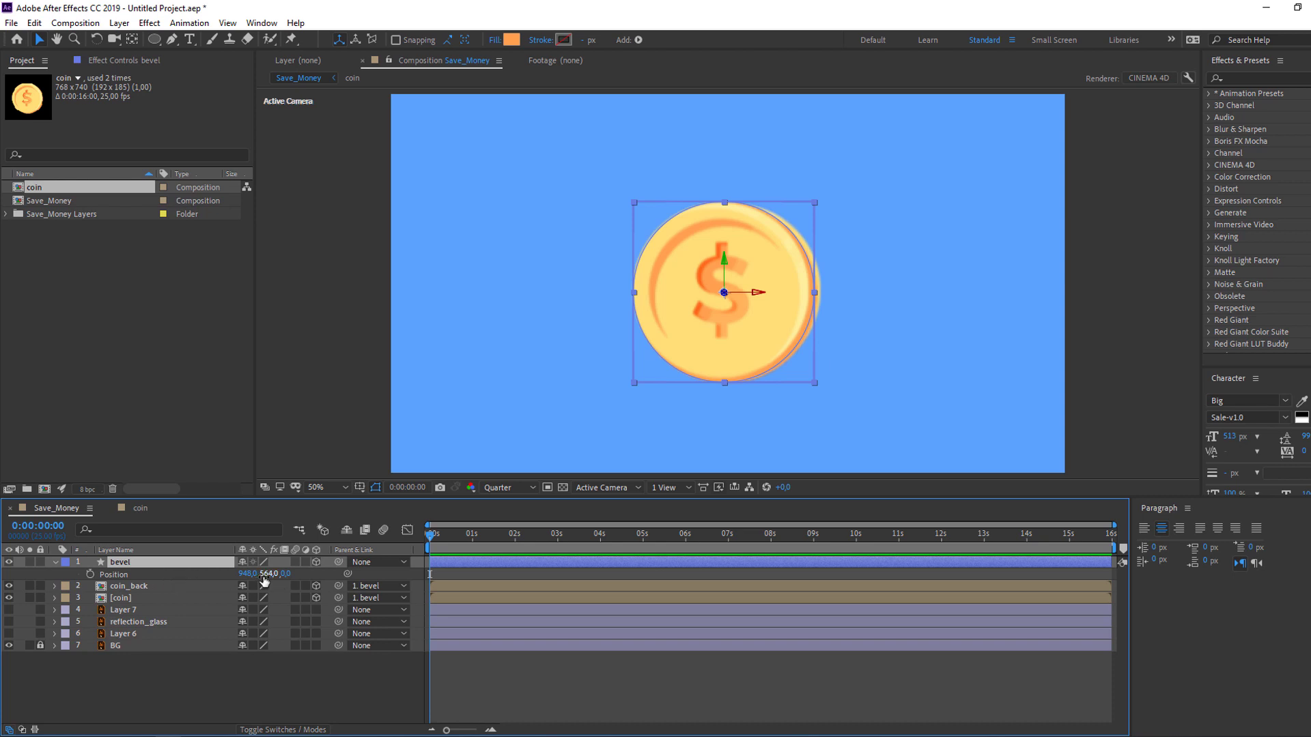
left_click_drag(277, 574, 944, 497)
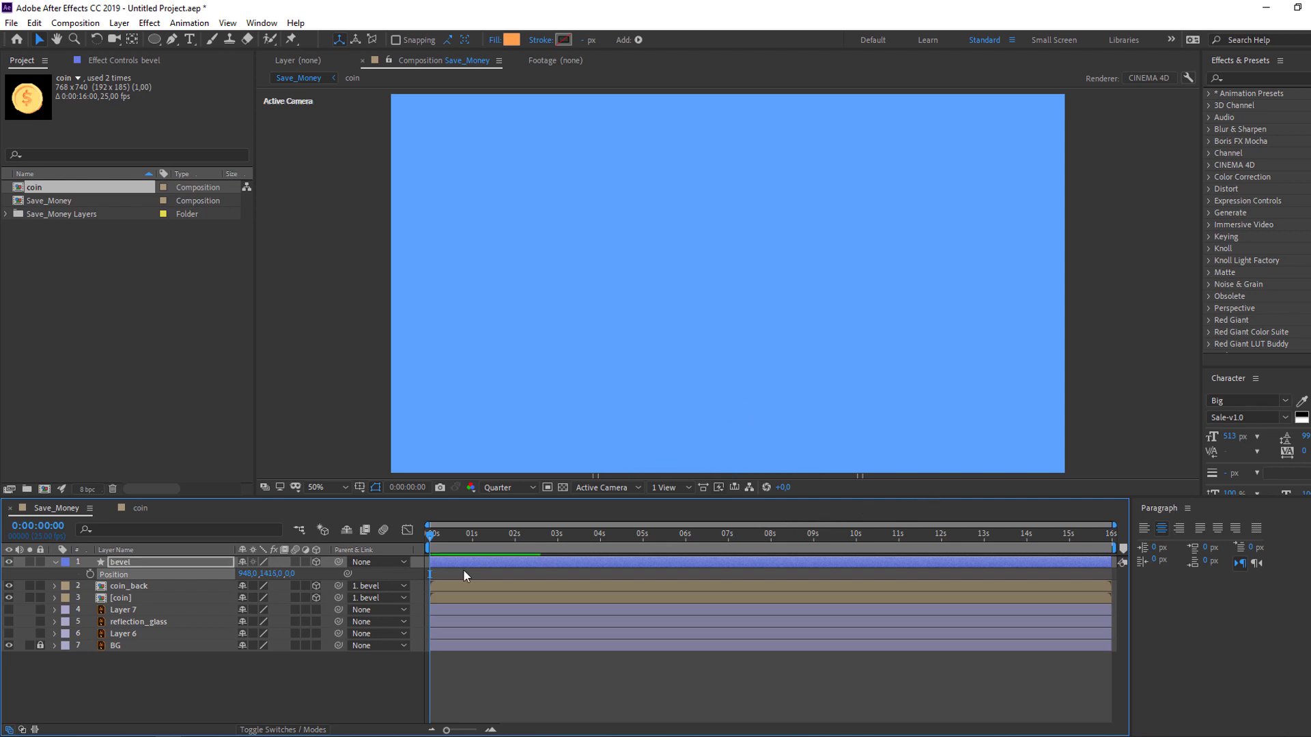
left_click(90, 574)
- At 1 second, raise the bevel layer to a Y position of 496 and preview the coin's rise
left_click_drag(433, 533, 477, 534)
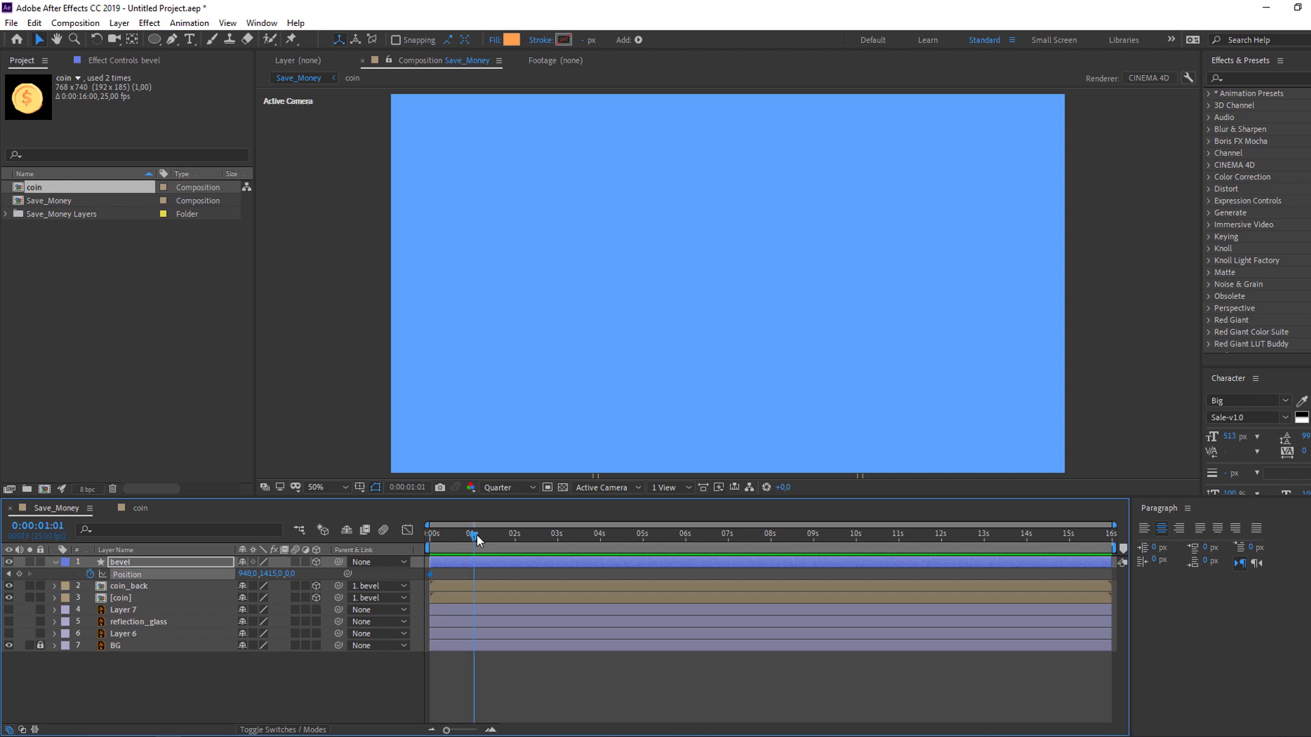
key("Page_Up")
left_click_drag(276, 575, 0, 575)
key("space")
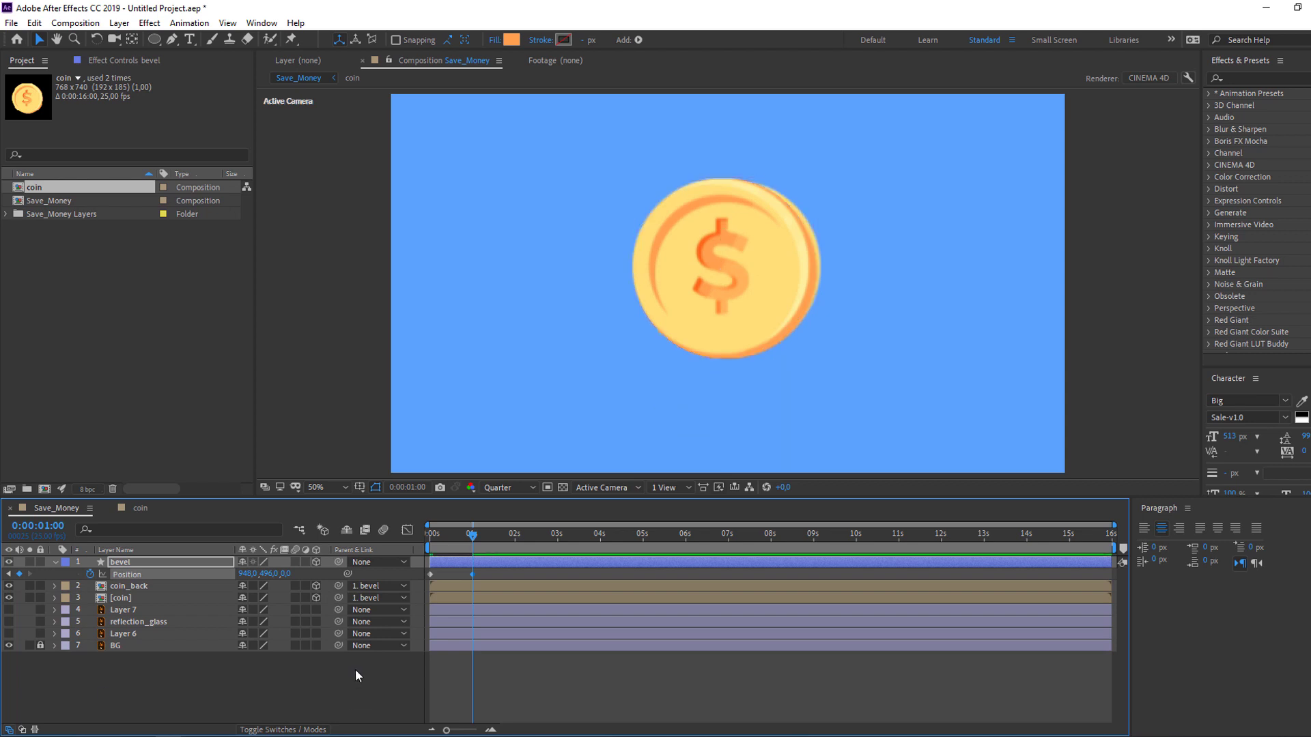
key("space")
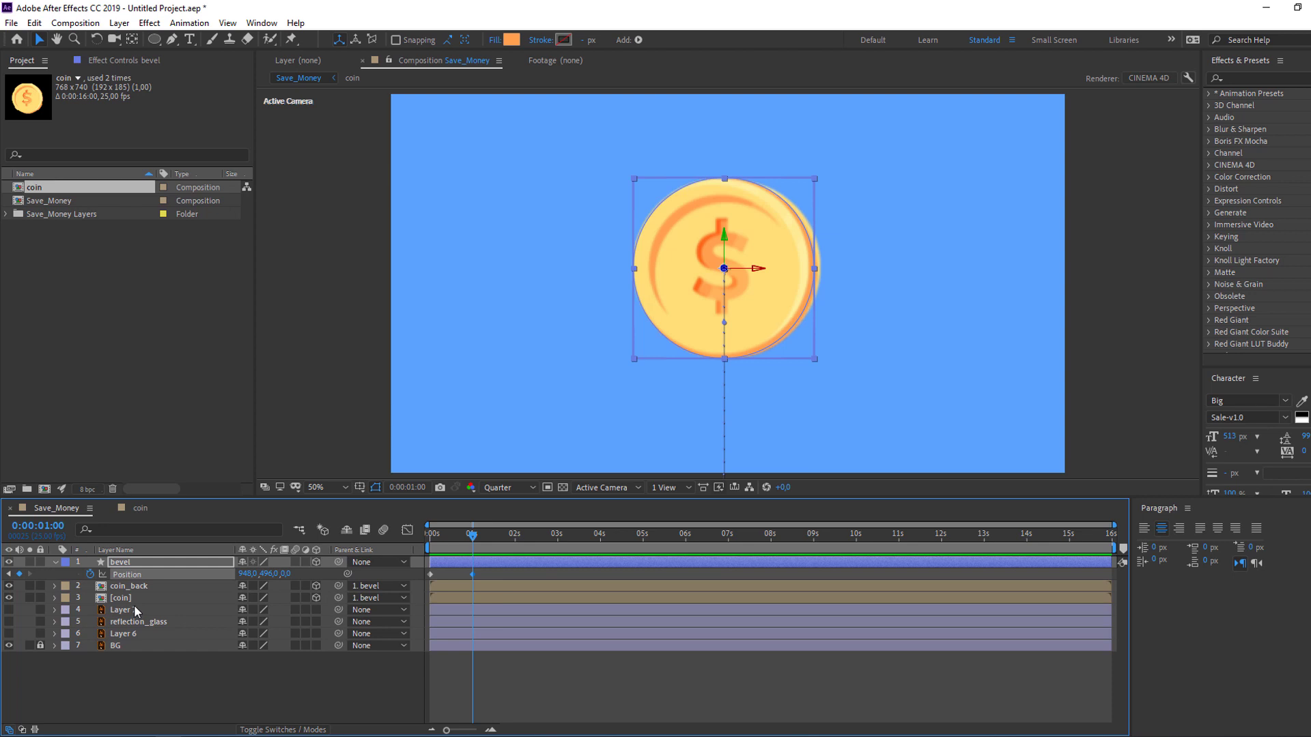
- Keyframe the bevel's Y Rotation at 0° at 1 second and about -119° at the start, and preview with the view fitted up to 100%
key("shift+r")
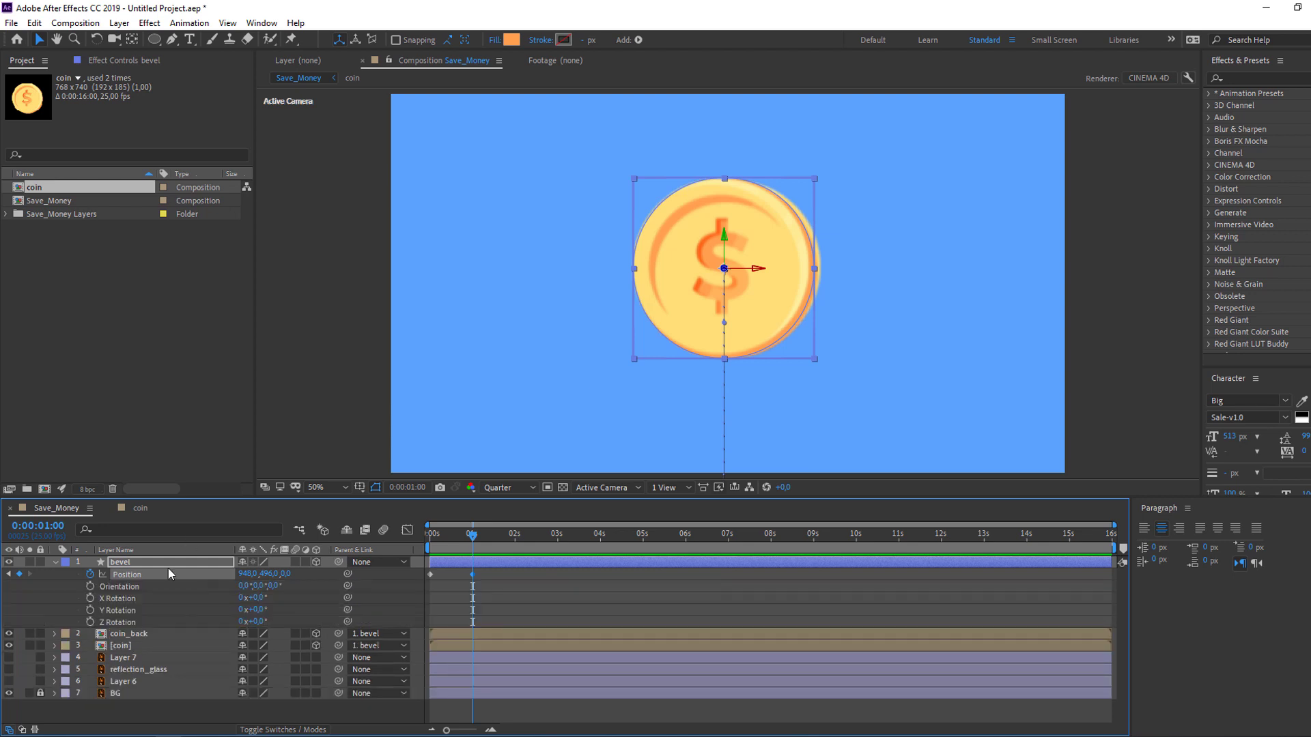
left_click(91, 610)
left_click_drag(441, 538, 430, 538)
left_click_drag(258, 610, 216, 610)
scroll(746, 313, "down", 2)
mouse_move(432, 531)
left_mouse_down()
mouse_move(455, 529)
mouse_move(433, 531)
left_mouse_up()
left_click(335, 491)
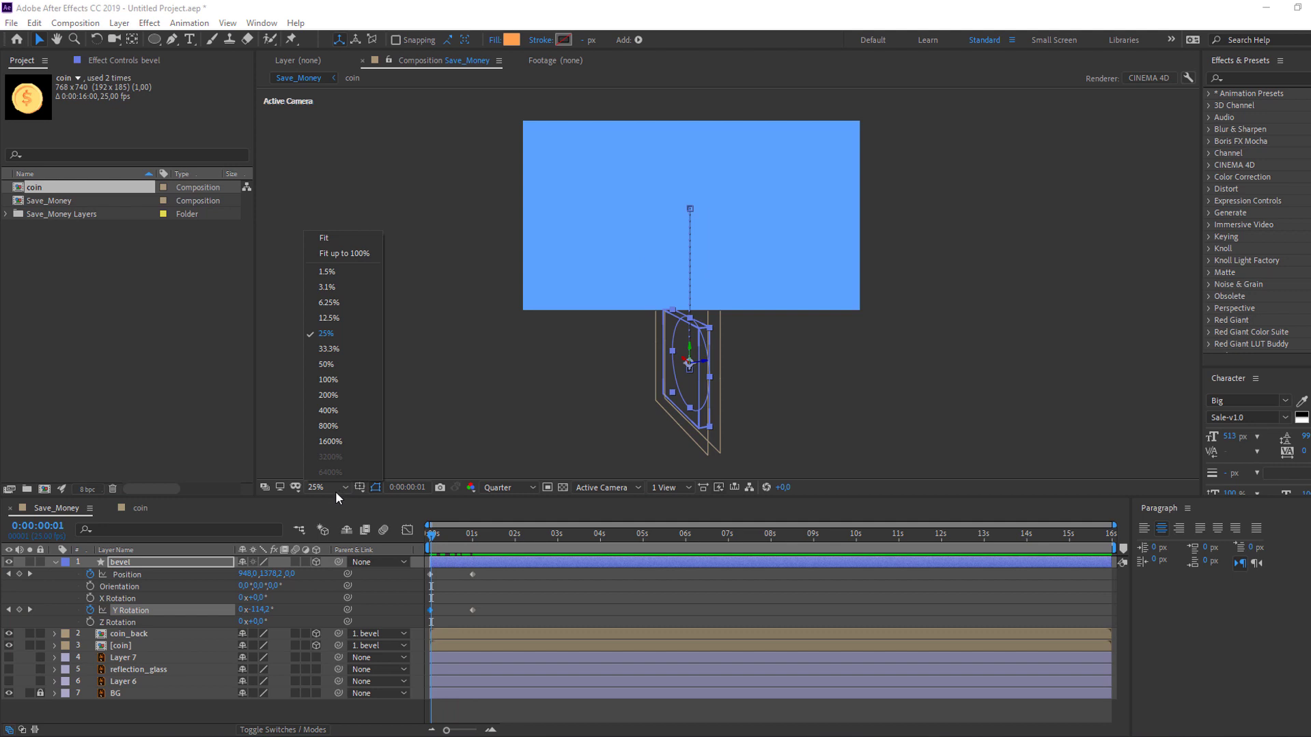
left_click(334, 254)
key("space")
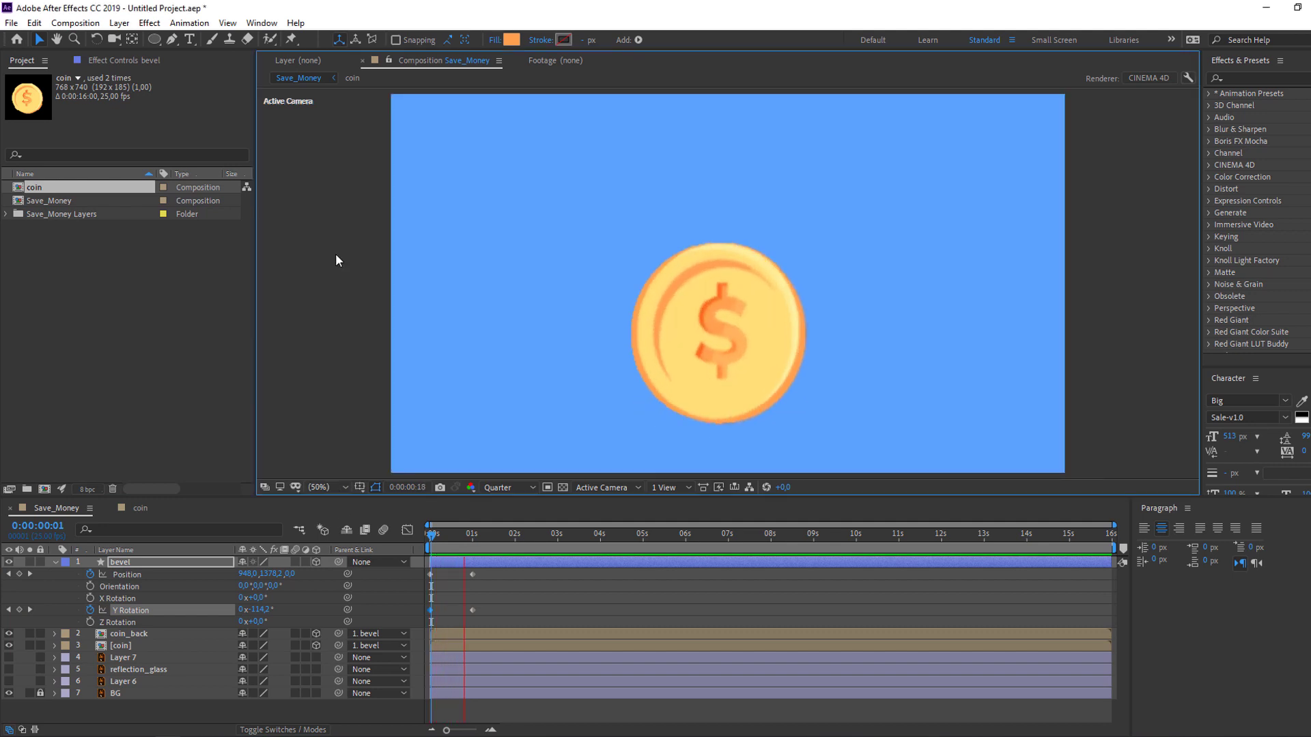
- Try Y Rotation values of -32° and -2° on the bevel's 1-second keyframe, previewing the spin for each
left_click_drag(434, 533, 476, 539)
left_click(473, 607)
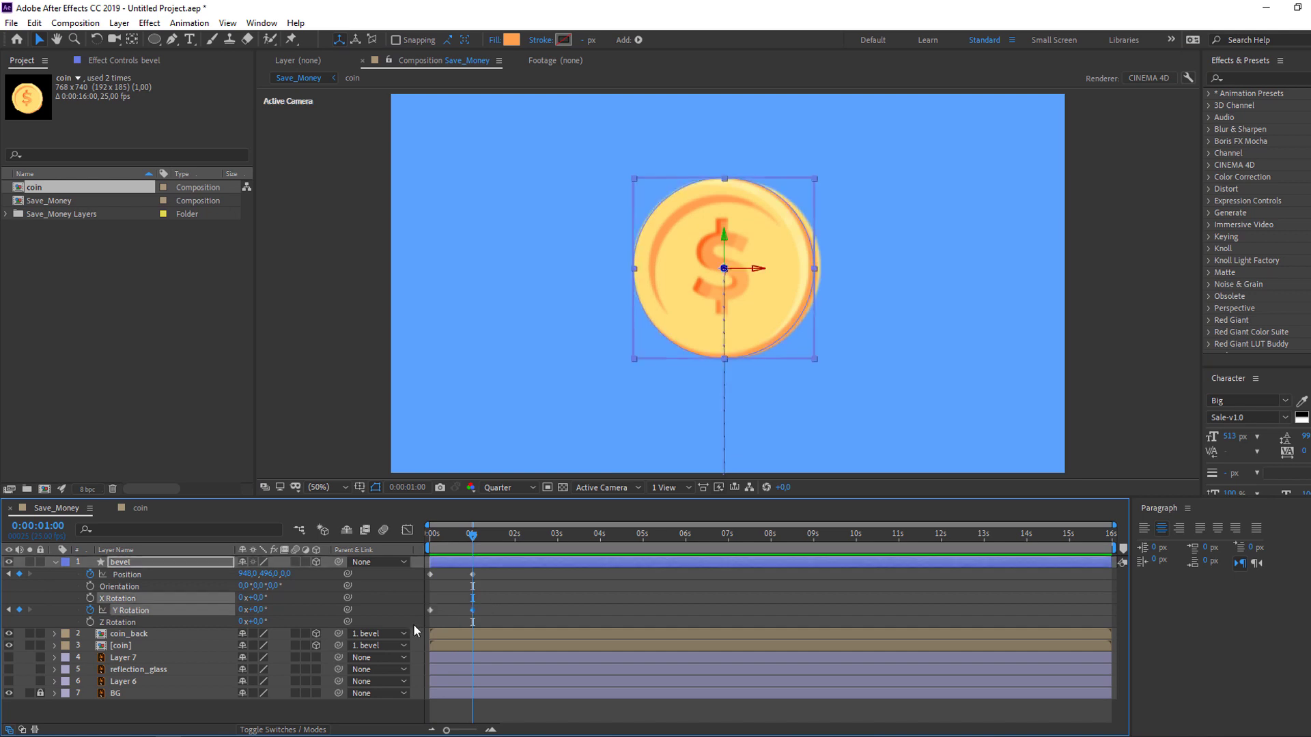
left_click_drag(260, 610, 239, 611)
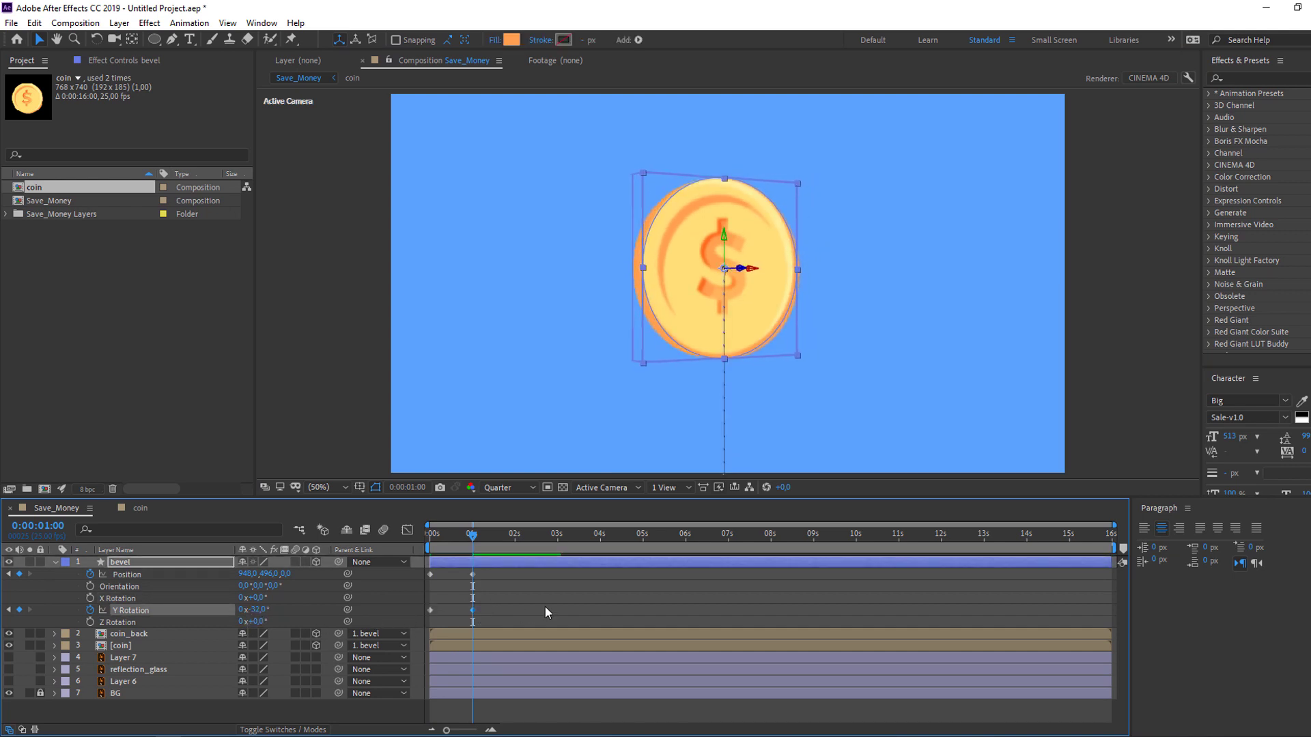
left_click(576, 604)
key("space")
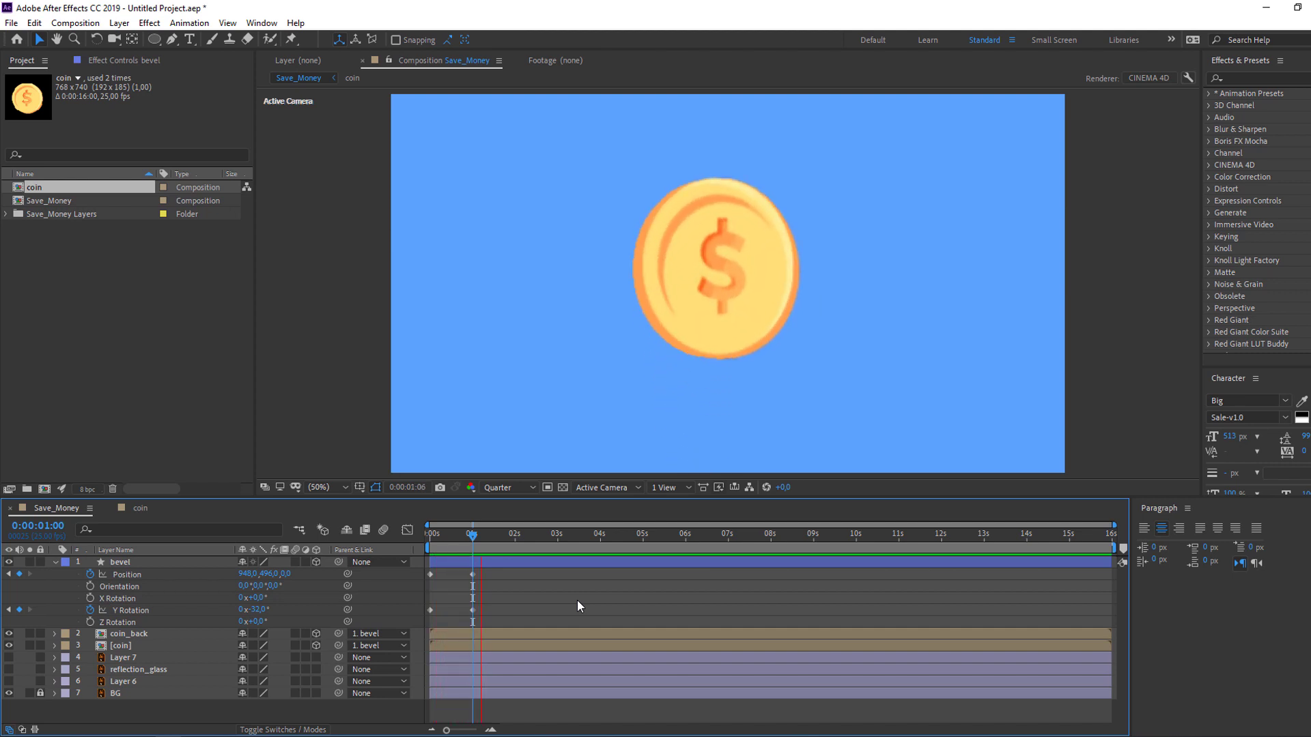
key("space")
mouse_move(257, 611)
left_mouse_down()
mouse_move(289, 603)
mouse_move(275, 604)
left_mouse_up()
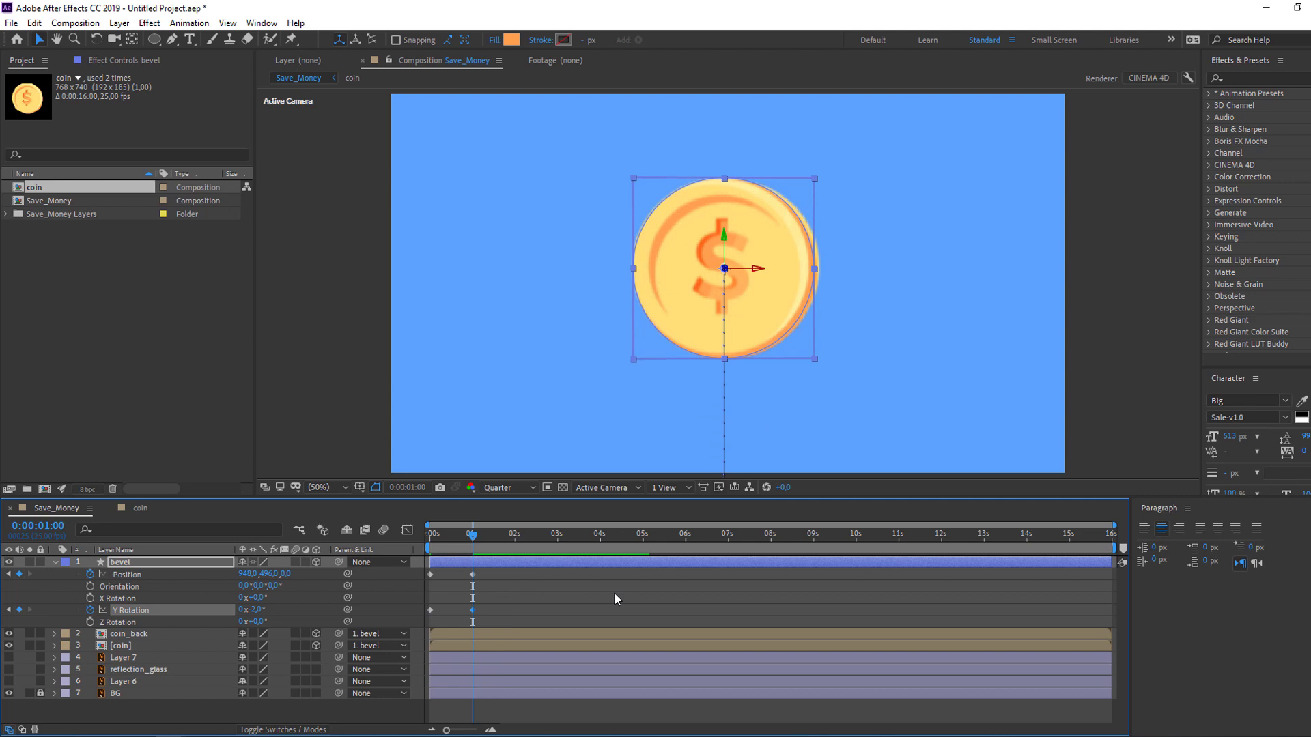
left_click(590, 612)
key("space")
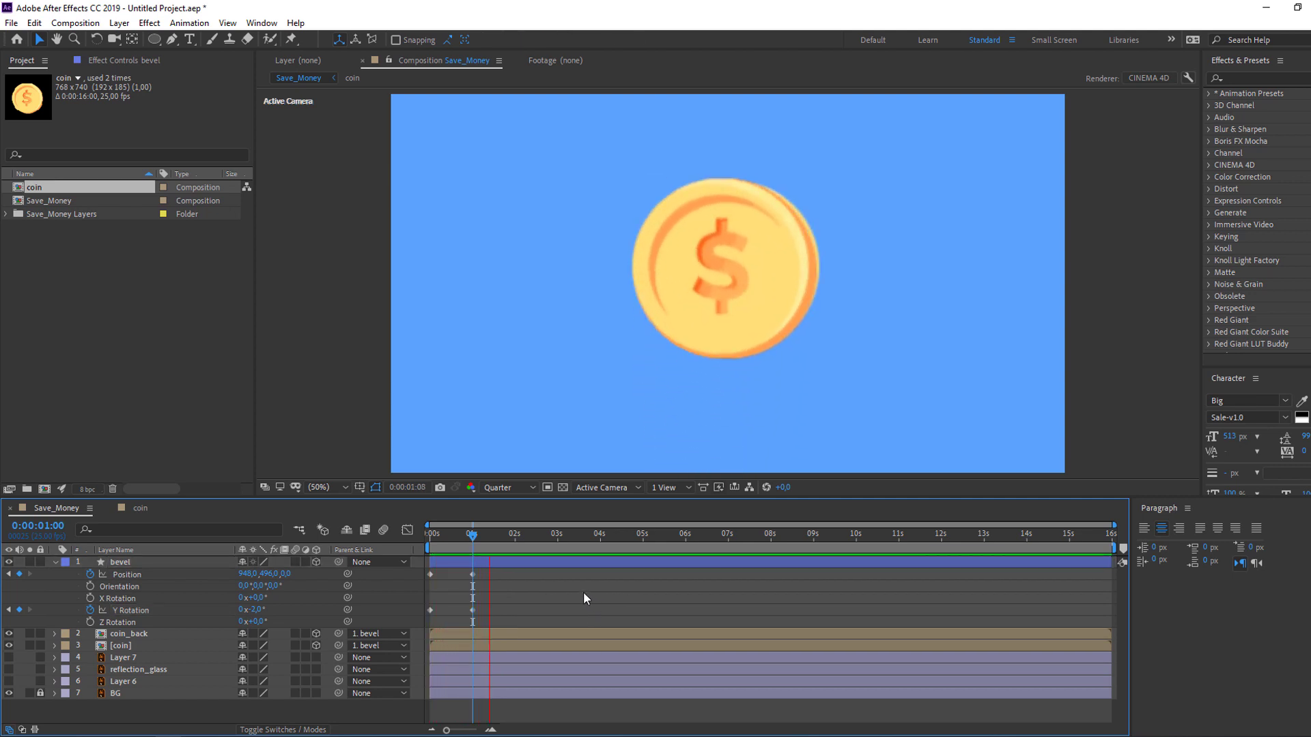
left_click(488, 559)
- Set the bevel's Y Rotation at 1 second to 12° and preview the spin
left_click_drag(257, 611, 266, 611)
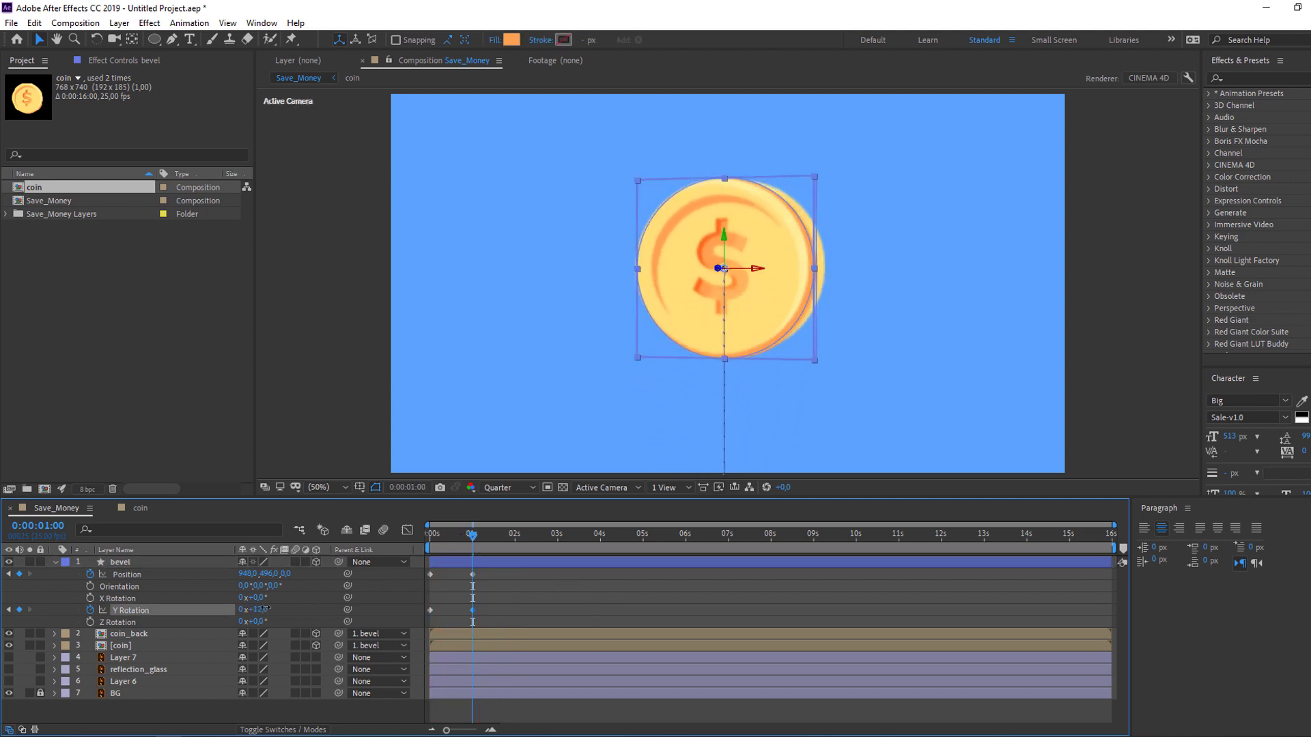
left_click(529, 605)
key("space")
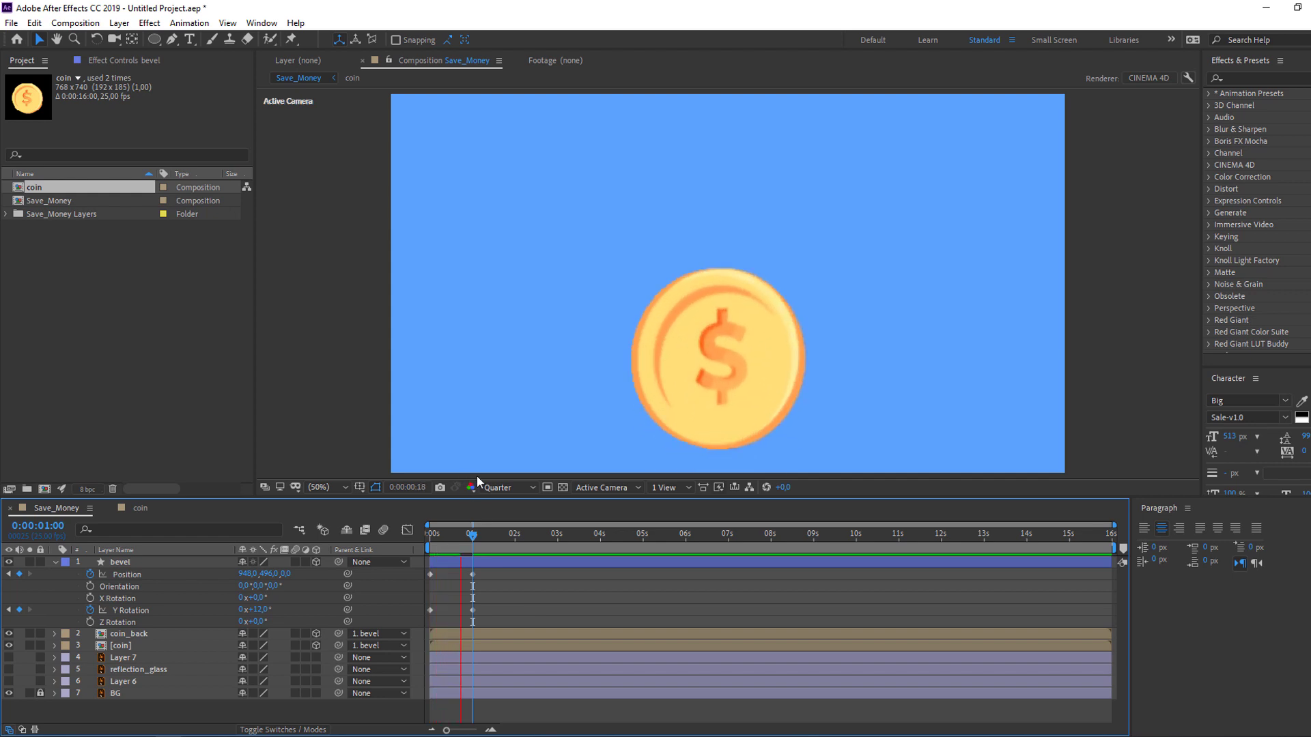
key("space")
- Apply Easy Ease to all of the bevel layer's Position and Y Rotation keyframes
left_click_drag(499, 572, 421, 611)
right_click(430, 611)
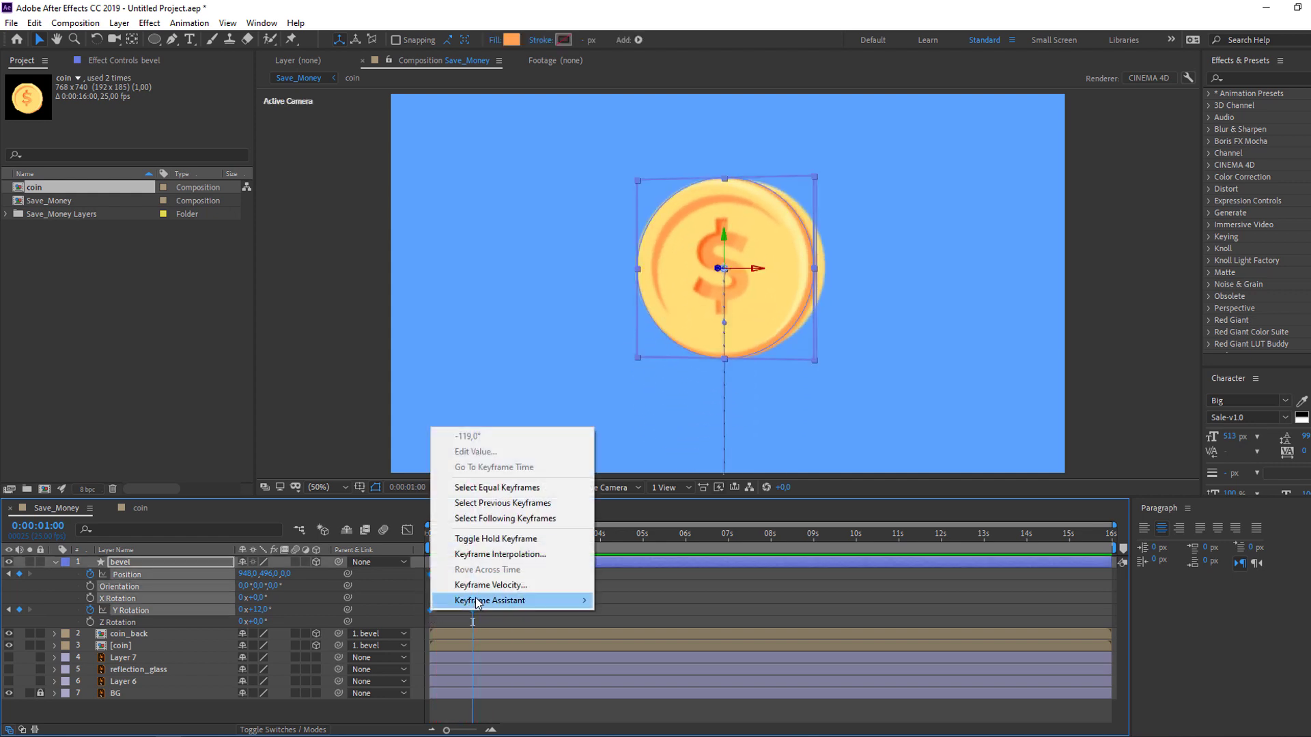
mouse_move(539, 601)
left_click(625, 648)
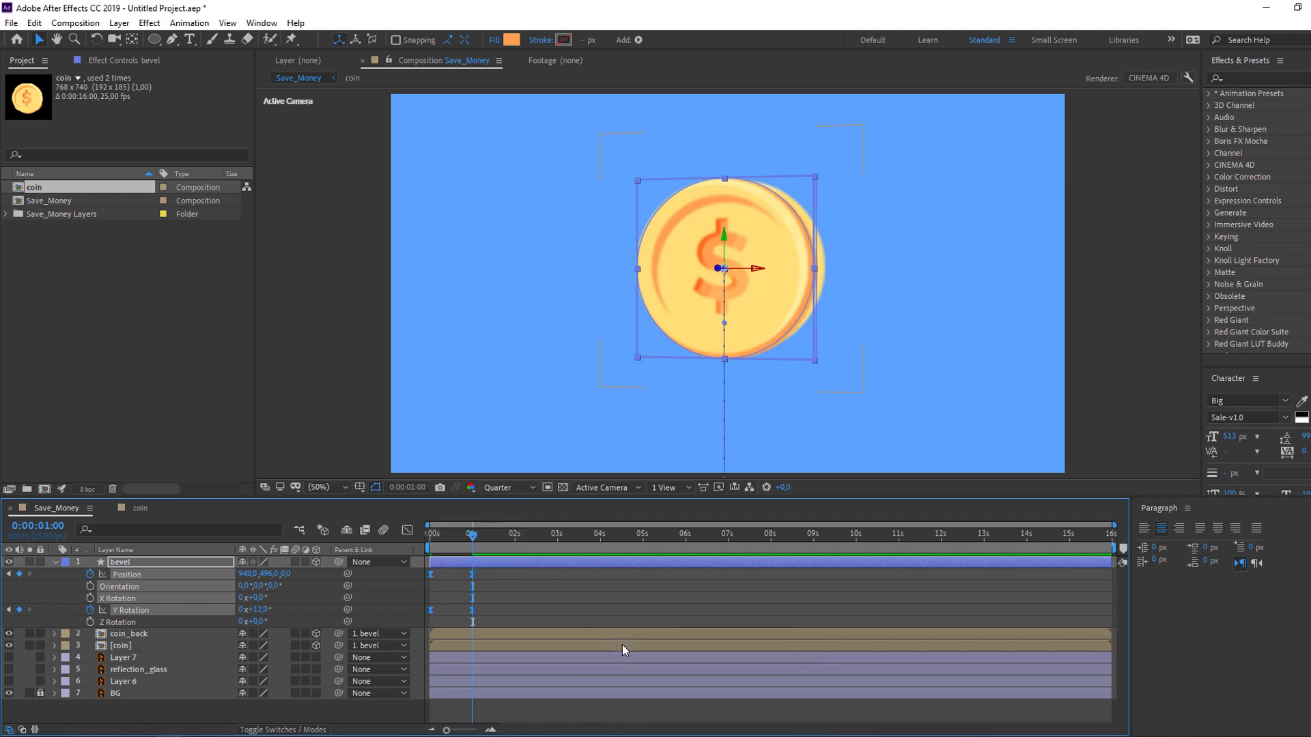
- Reshape the Position and Y Rotation speed curves in the Graph Editor for a fast start and long slow-down, and preview
left_click(409, 531)
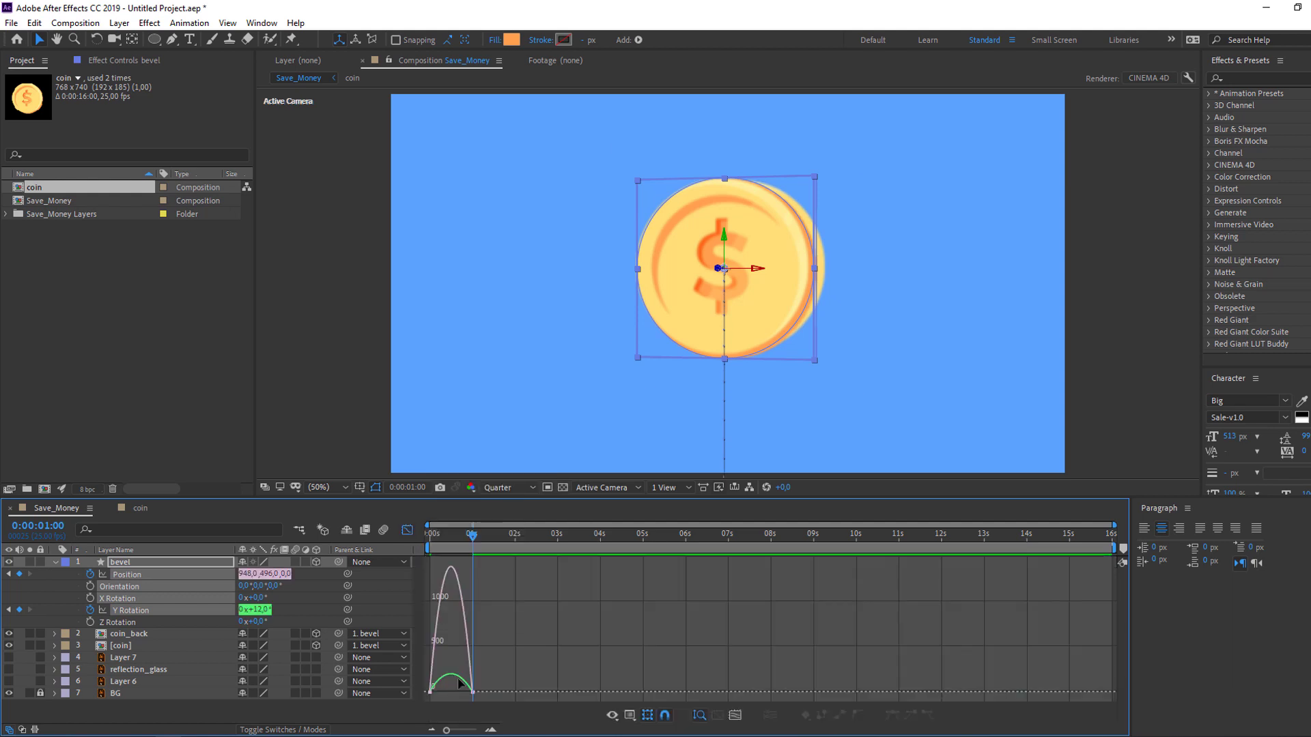
scroll(444, 689, "up", 5)
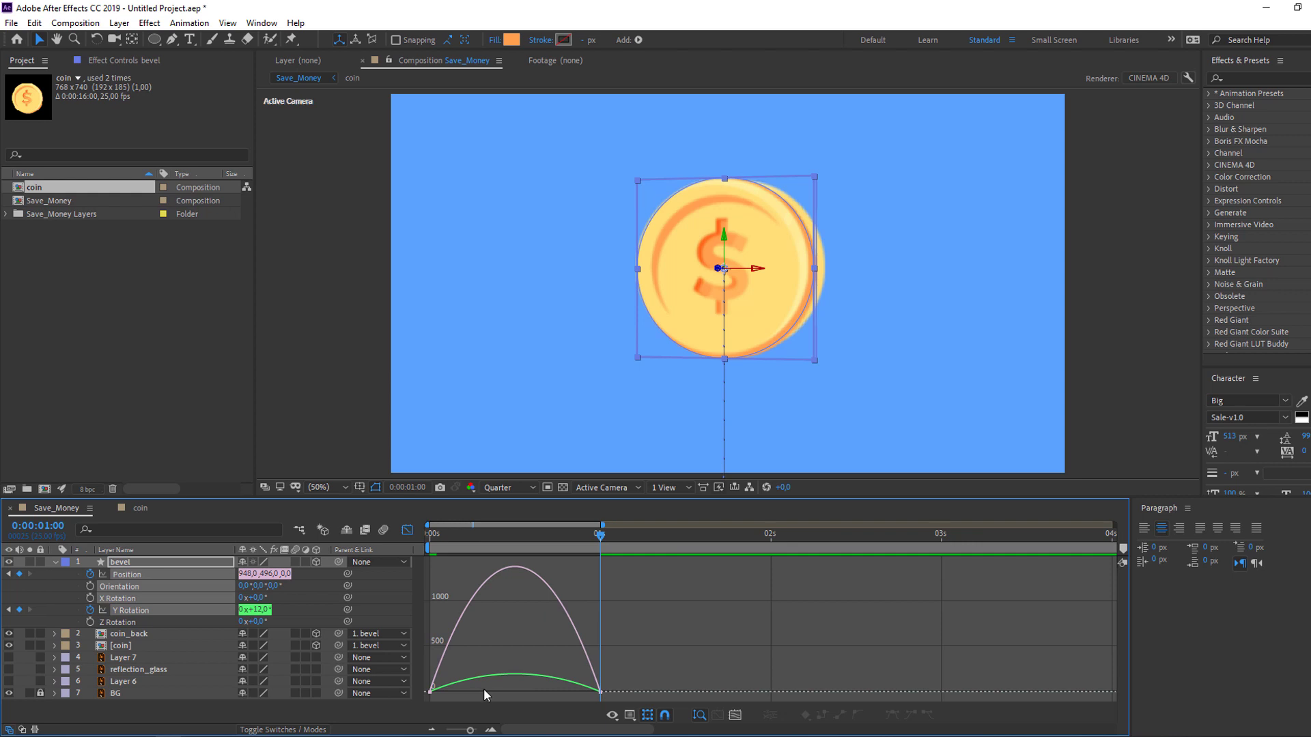
left_click(462, 677)
left_click_drag(458, 687, 444, 687)
left_click_drag(649, 670, 539, 691)
key("space")
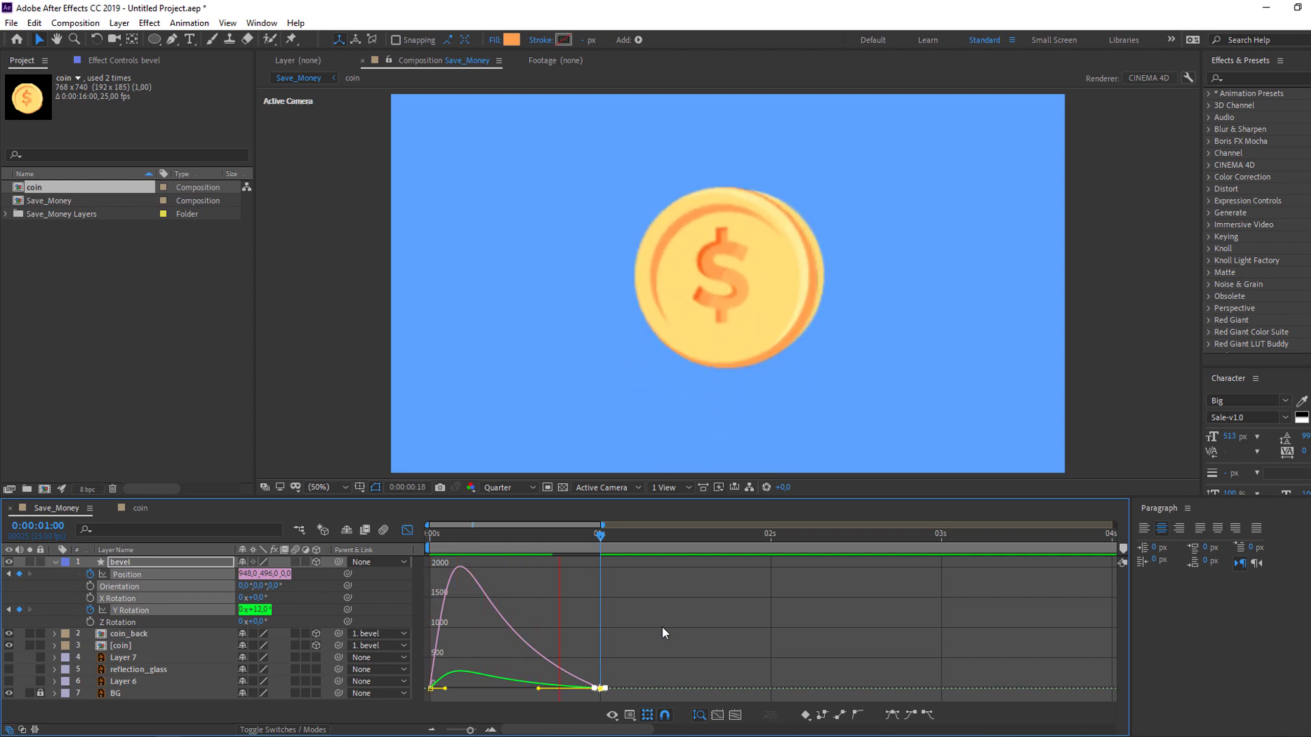
key("comma")
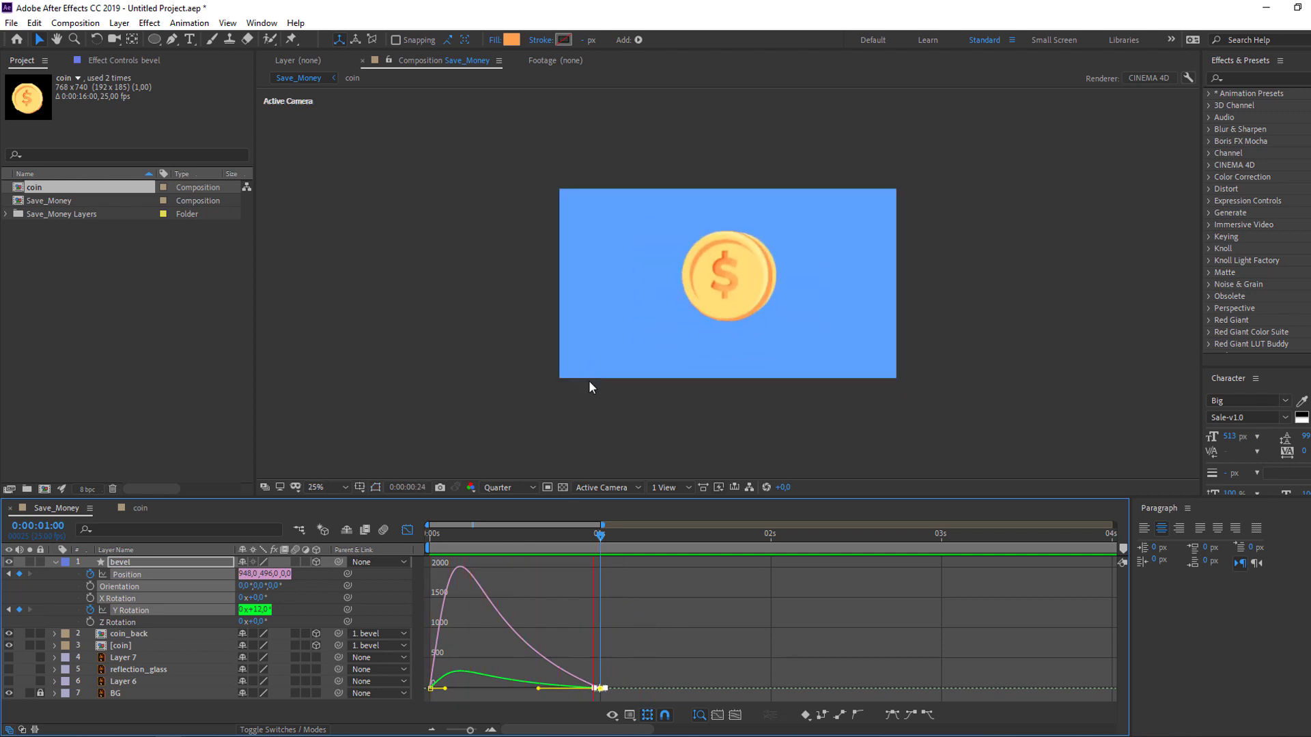
key("space")
- Leave the Graph Editor, increase the bevel's ending Y Rotation to about 33°, place that keyframe at 1 second, and preview
left_click(407, 530)
left_click_drag(584, 538, 594, 543)
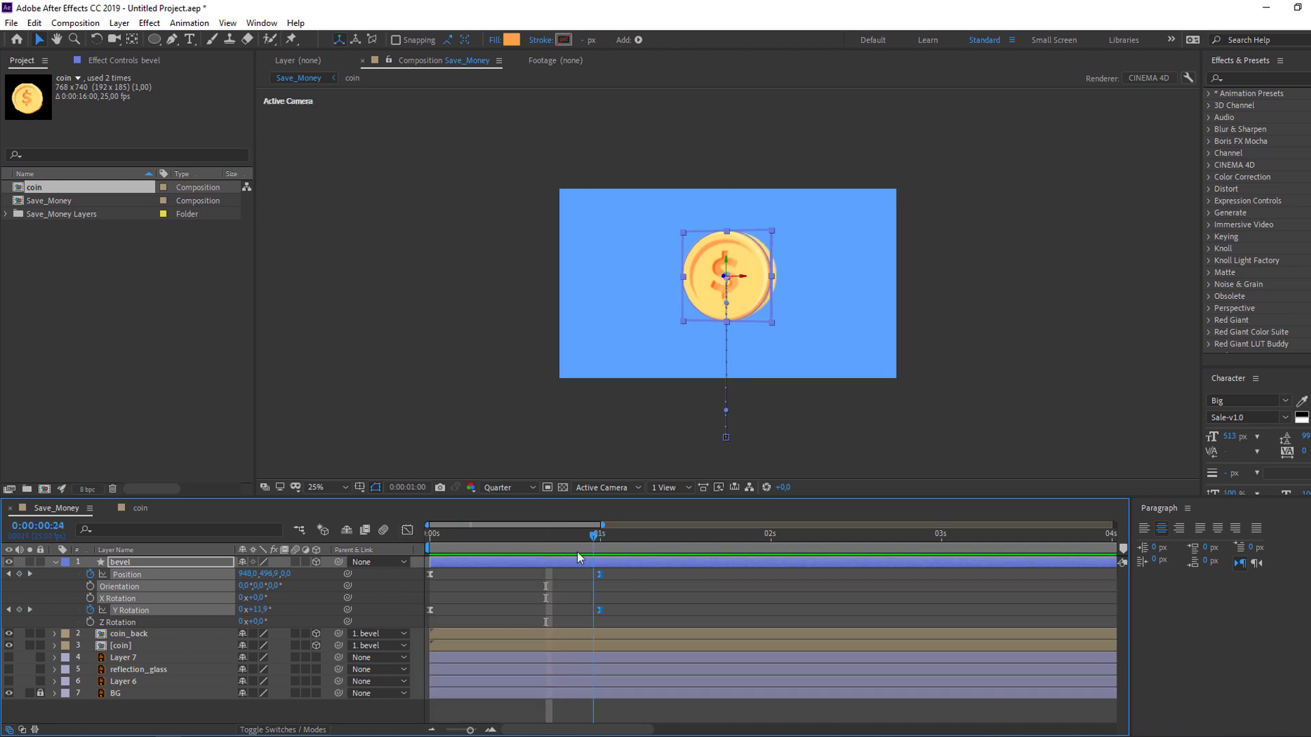
left_click(295, 619)
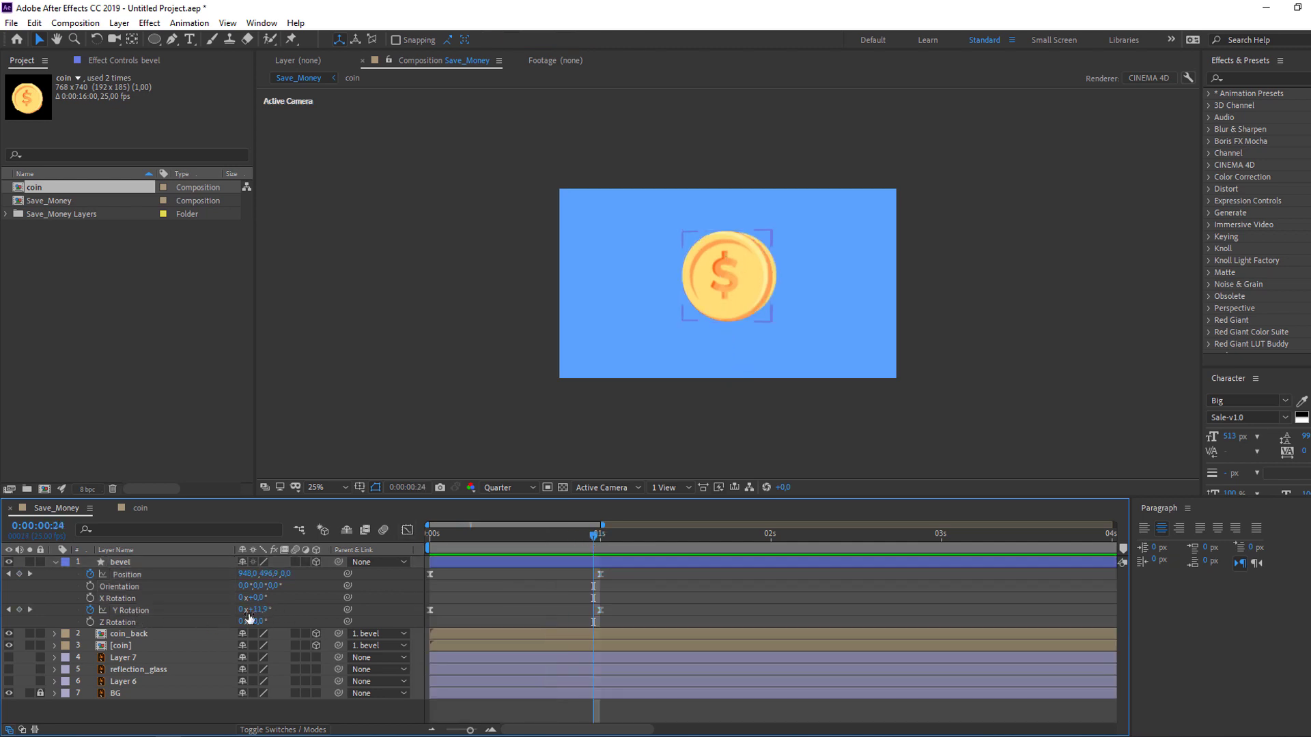
left_click_drag(261, 610, 273, 610)
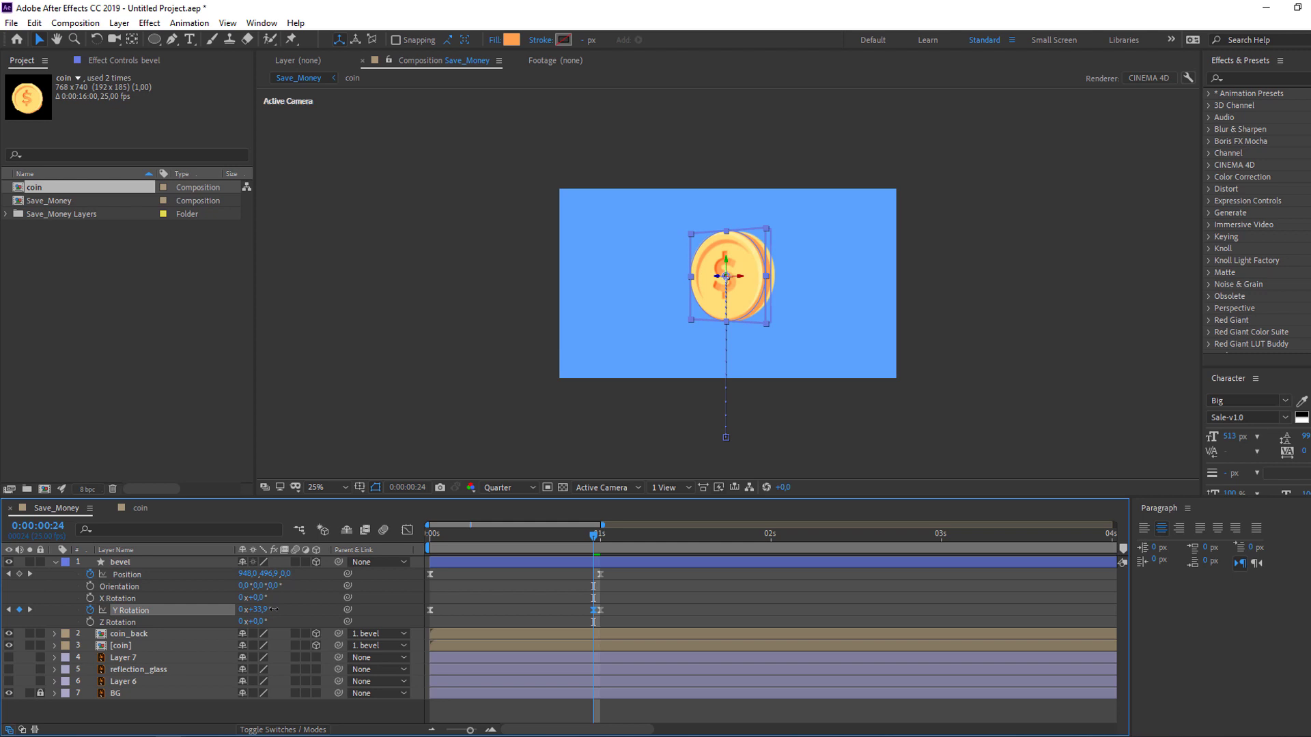
left_click_drag(592, 610, 600, 611)
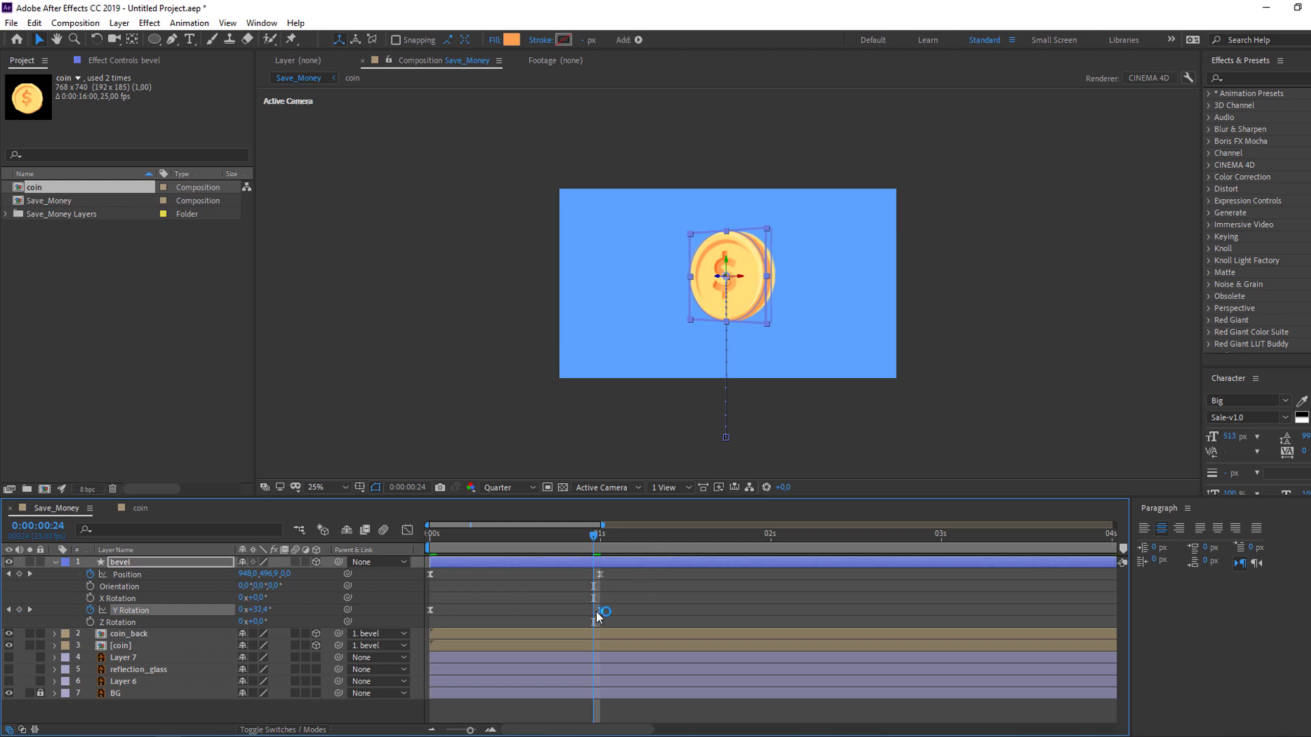
left_click(665, 605)
key("space")
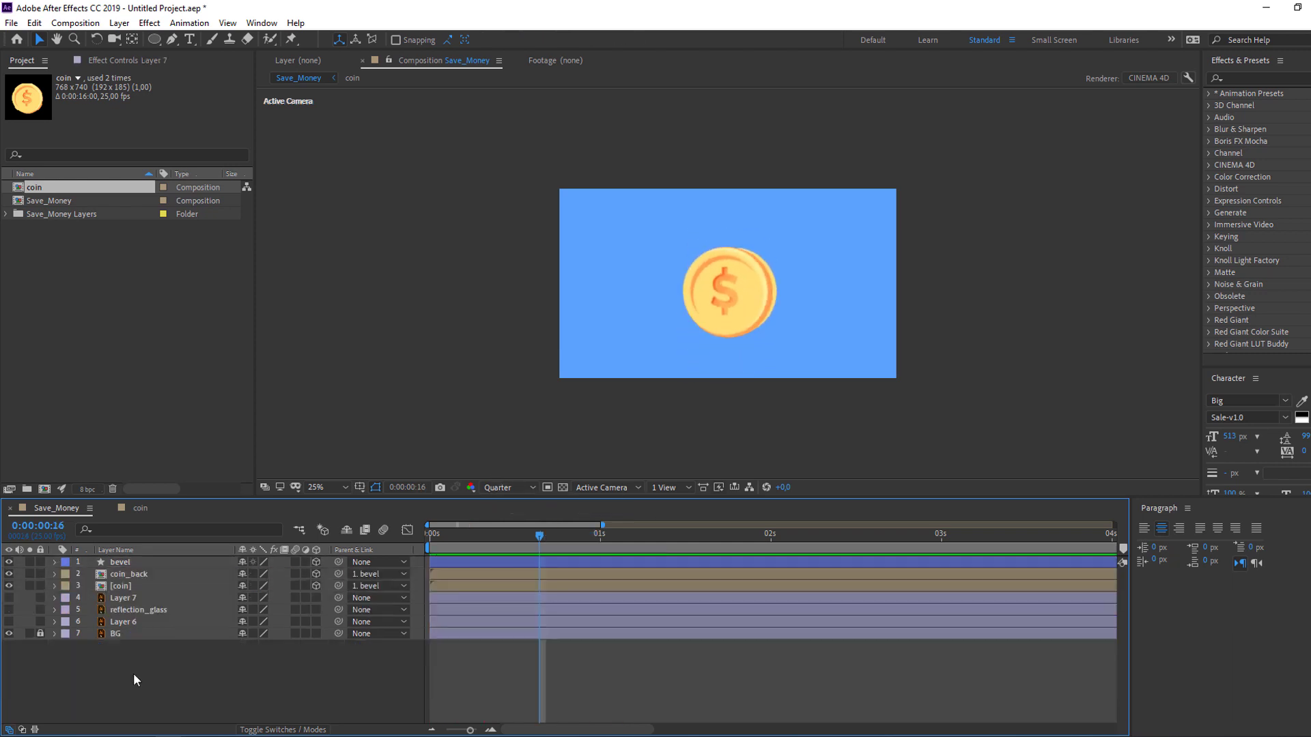
- Add a new two-node camera named Camera 1 with the 50mm preset to the composition
right_click(120, 657)
mouse_move(184, 504)
left_click(366, 570)
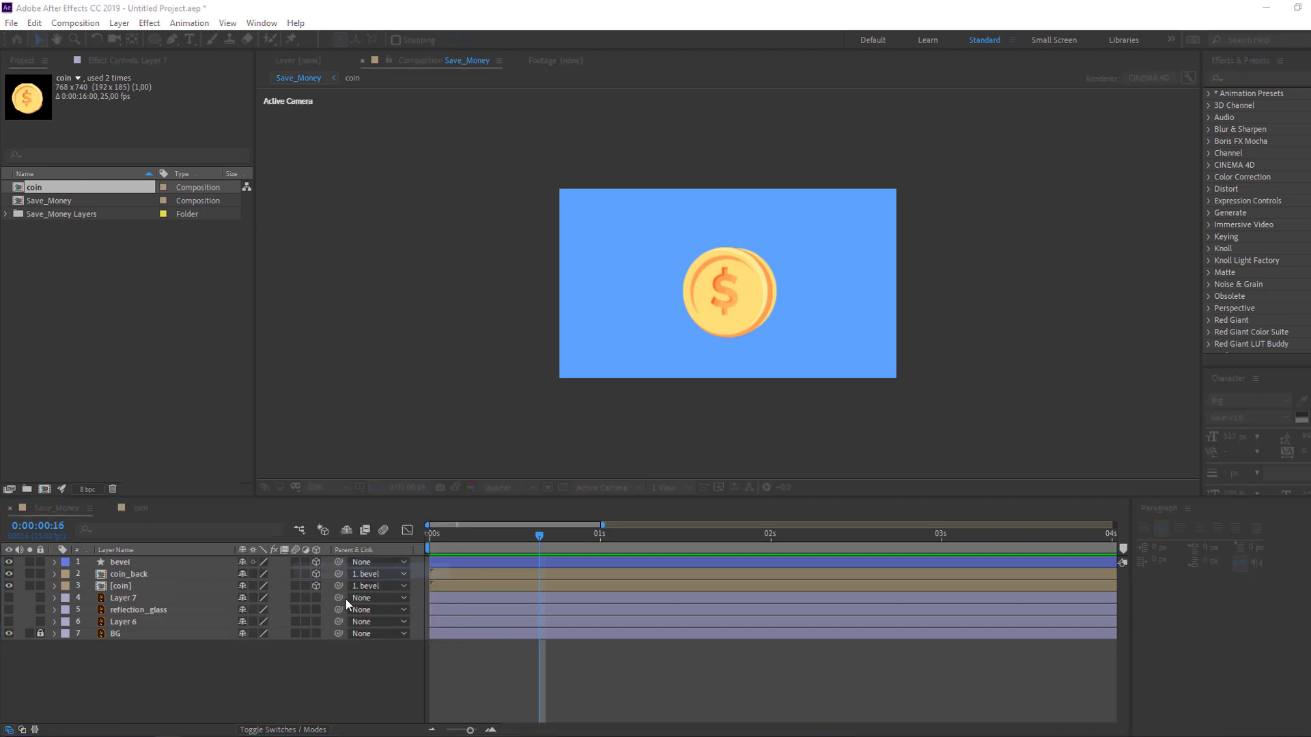
left_click_drag(566, 257, 745, 238)
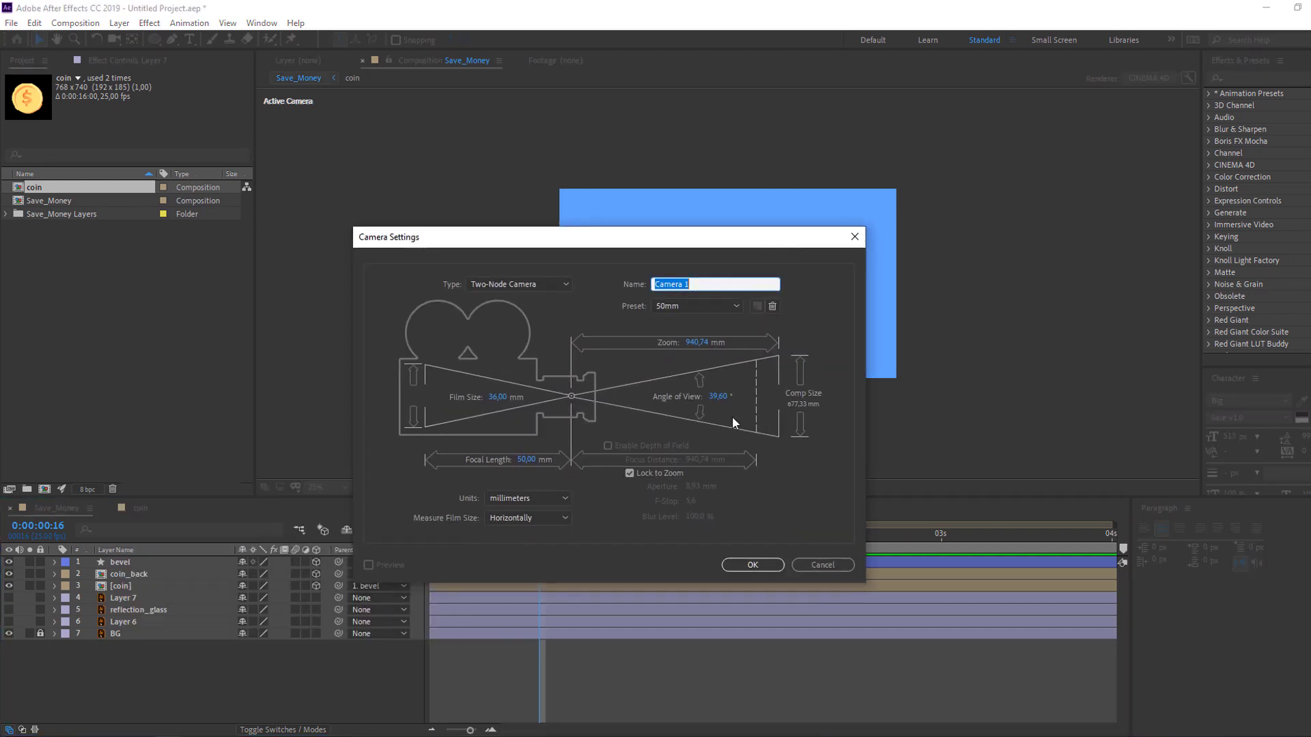
left_click(747, 568)
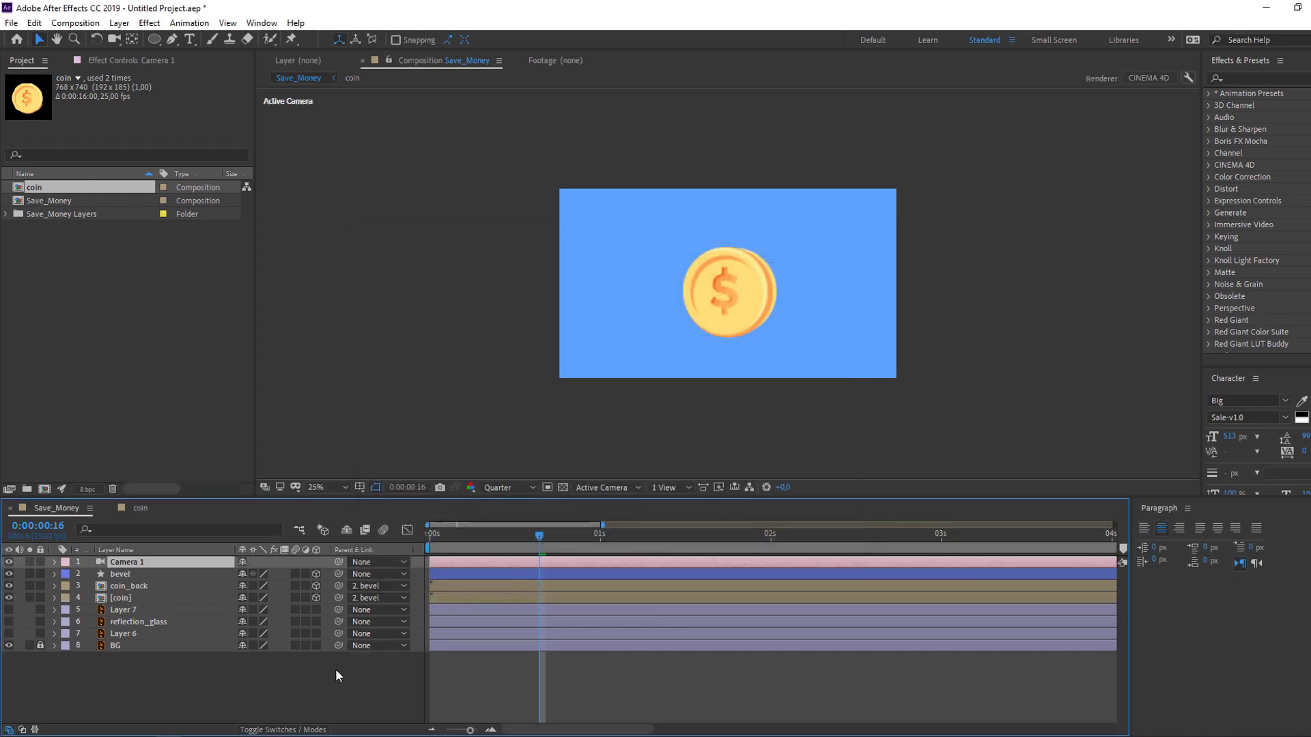
- Make Layer 7, reflection_glass and Layer 6 visible to show the glass jar
left_click(116, 616)
left_click(127, 624, "shift")
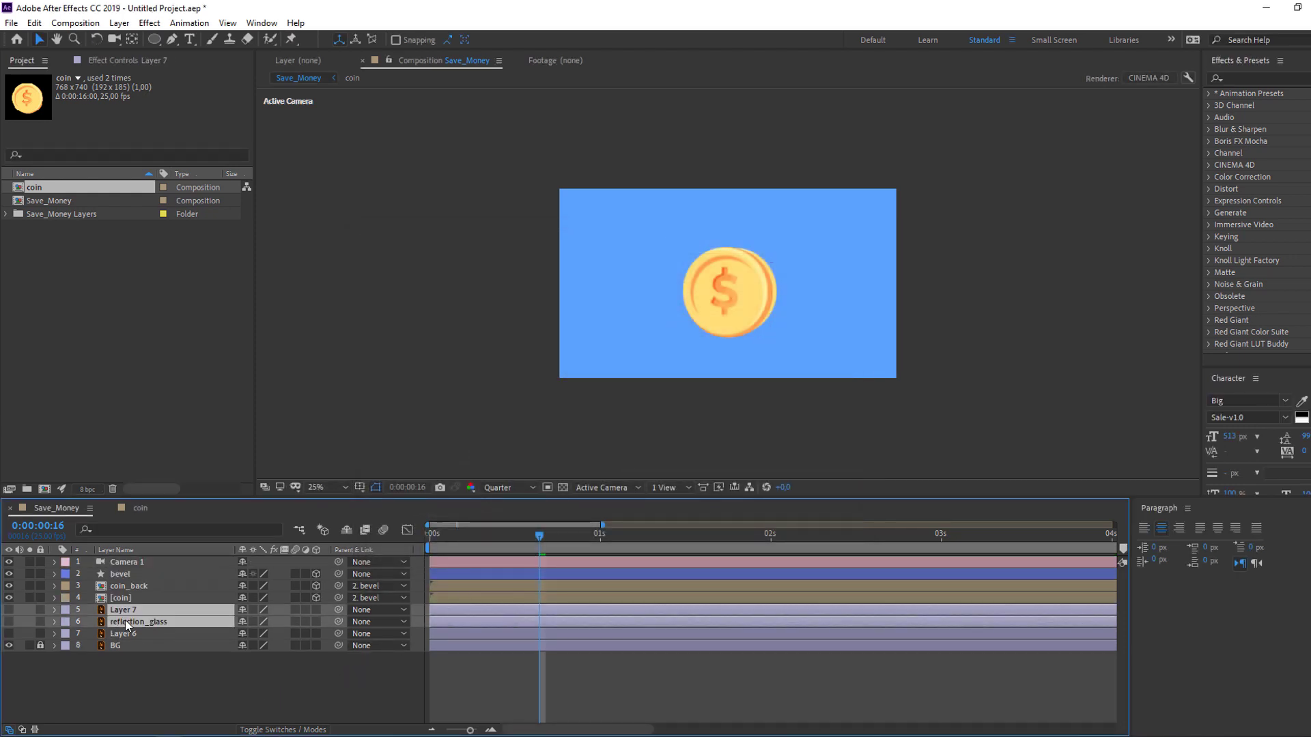
left_click(130, 635, "shift")
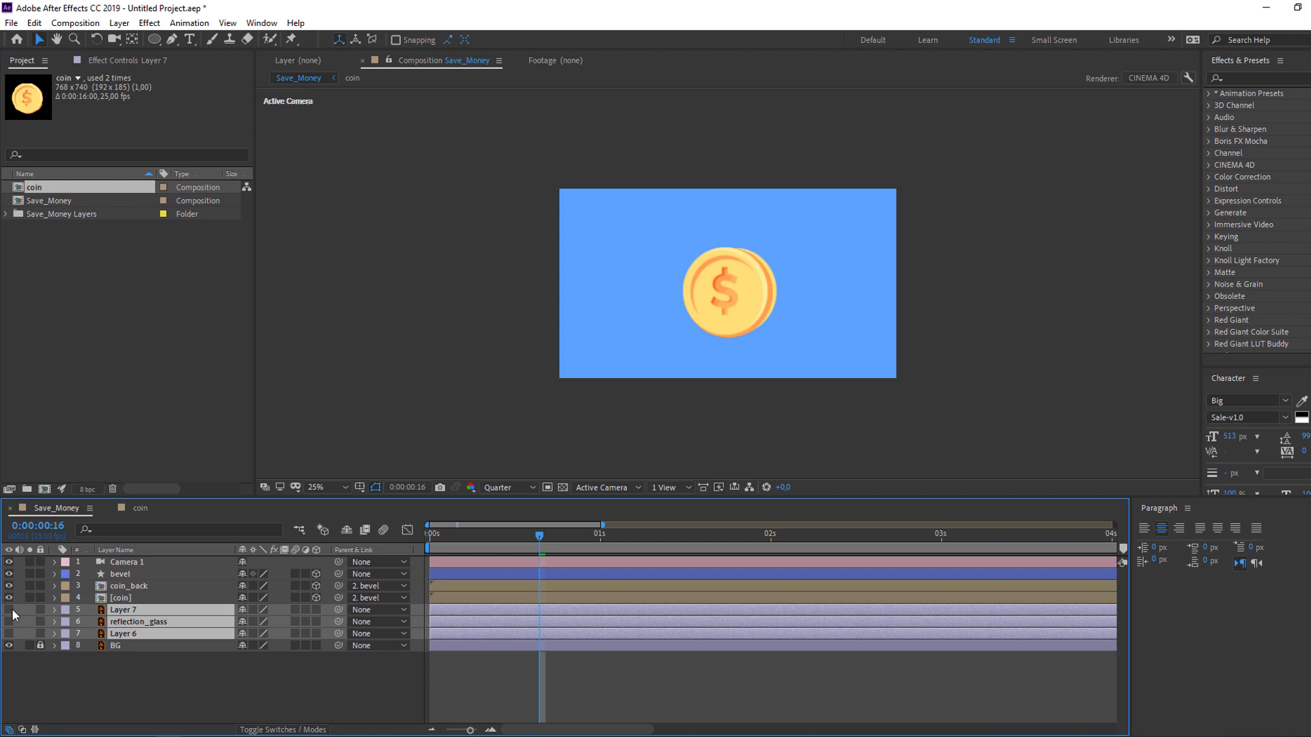
left_click_drag(9, 612, 9, 635)
left_click(133, 704)
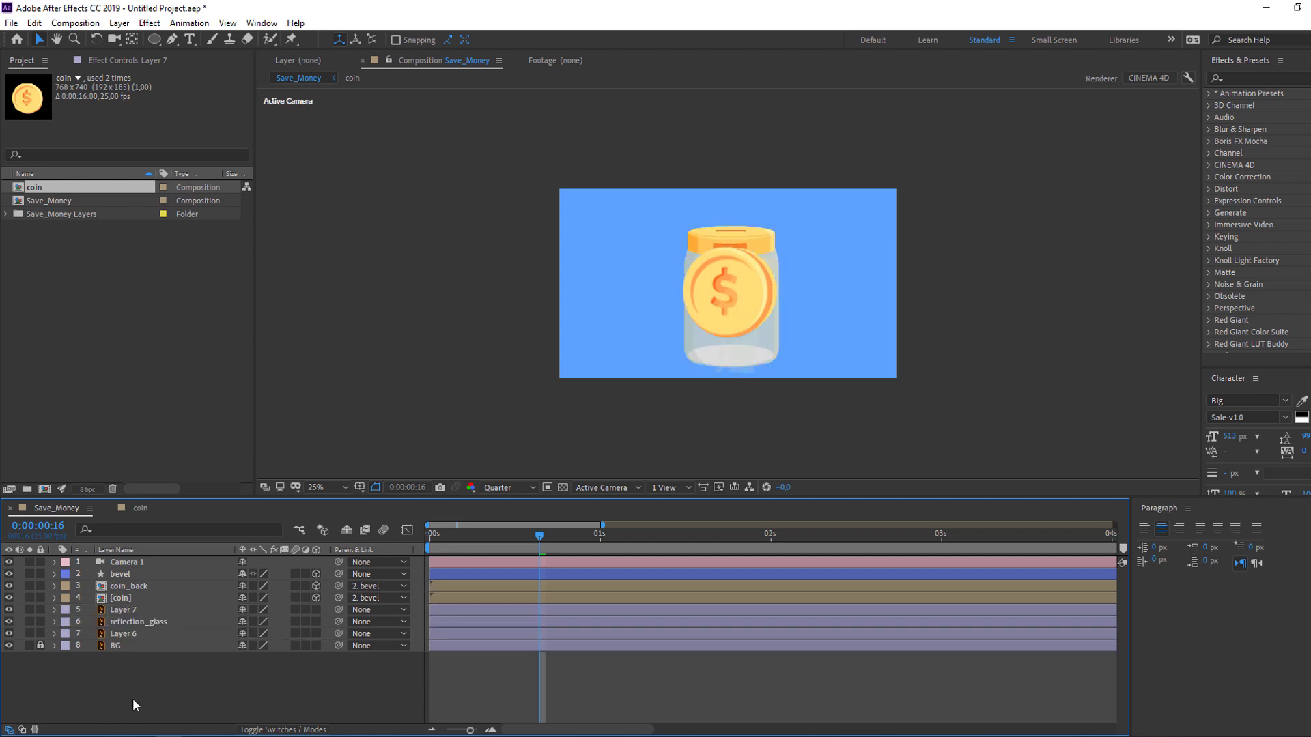
- Create an orbit null for Camera 1
right_click(134, 562)
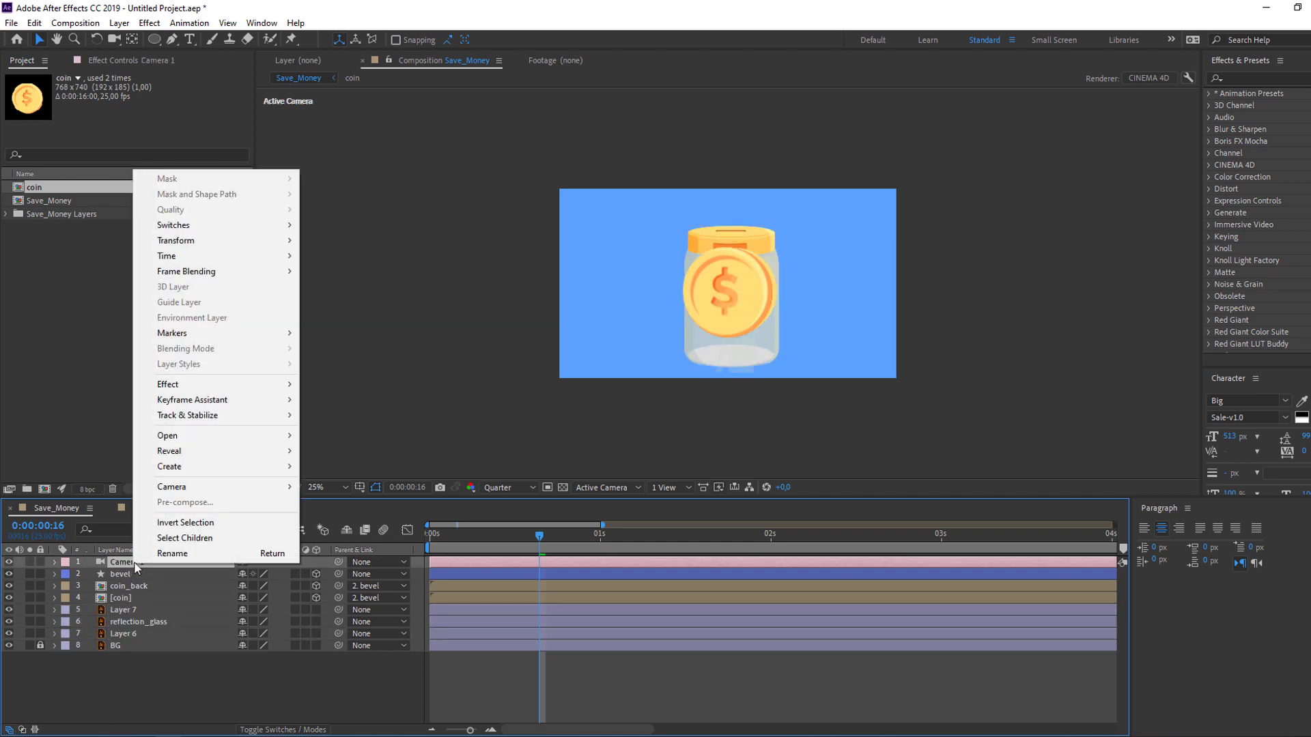
mouse_move(227, 488)
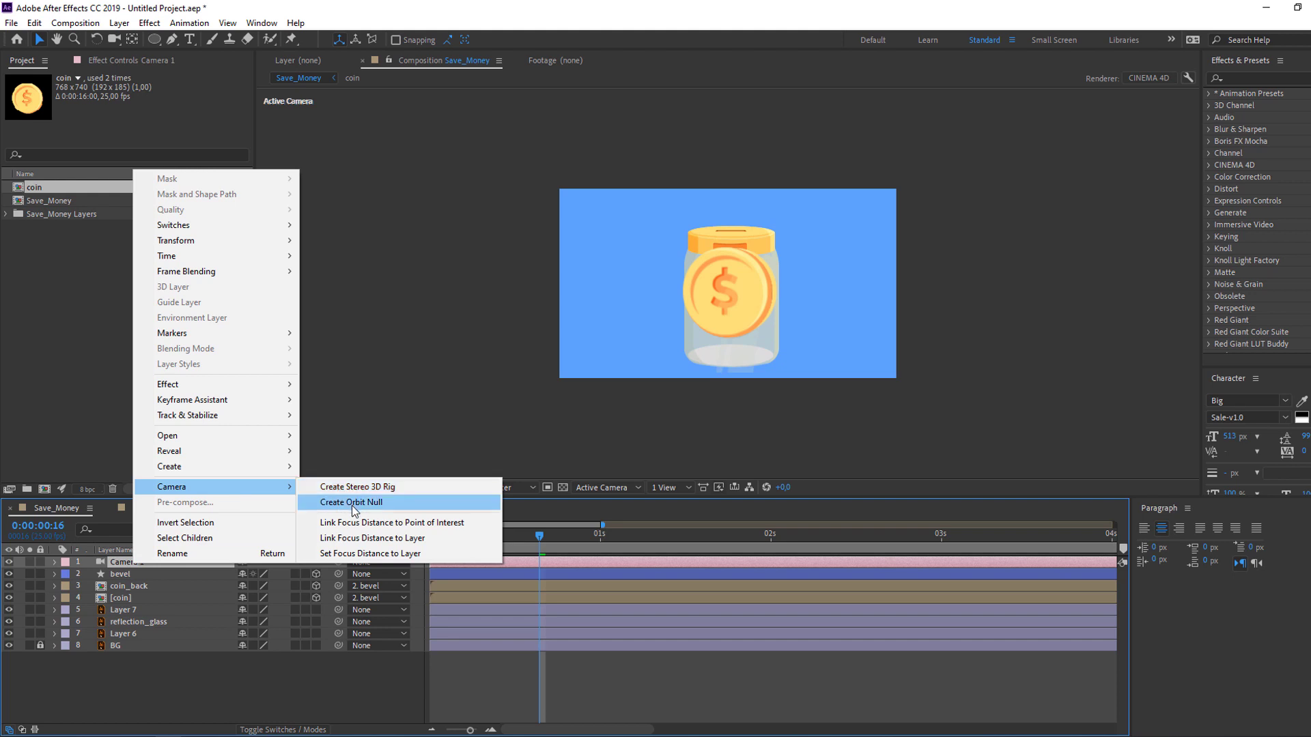
left_click(373, 506)
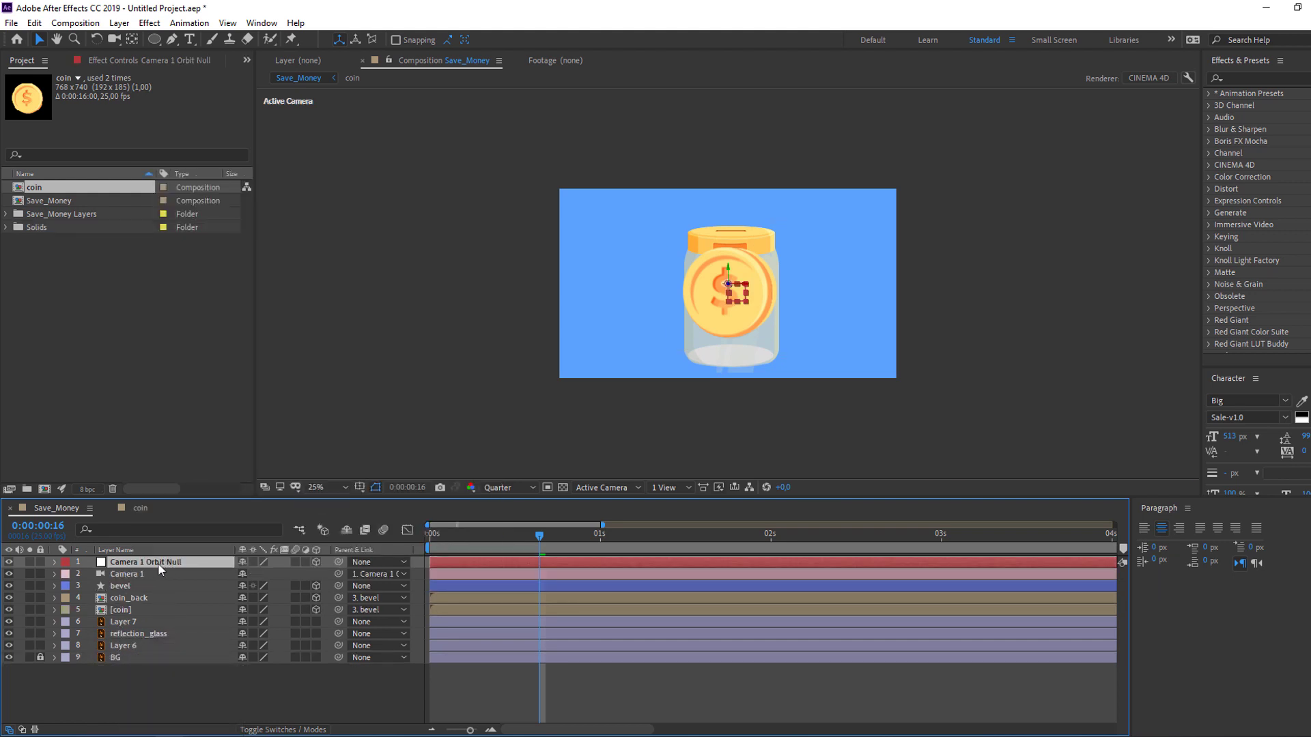
- Add a starting Position keyframe to Camera 1 Orbit Null at 0:00:00:15
key("p")
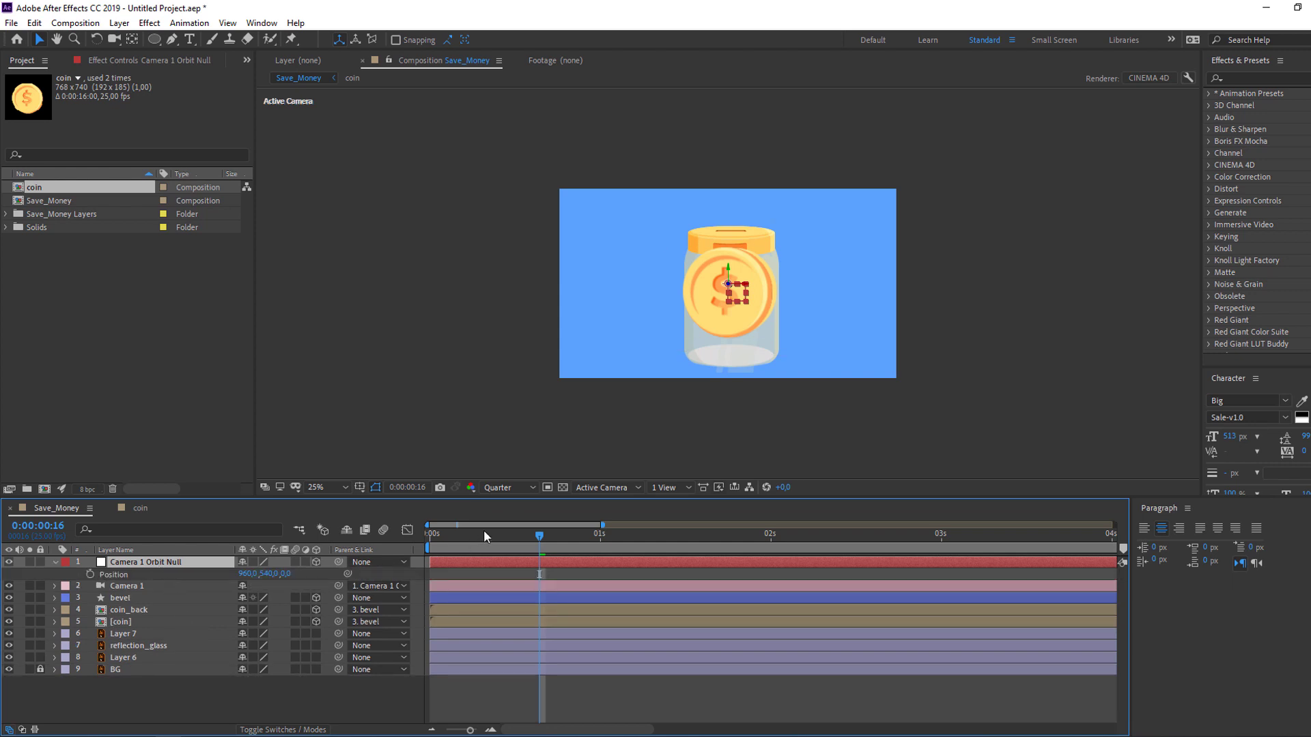
left_click_drag(477, 539, 532, 539)
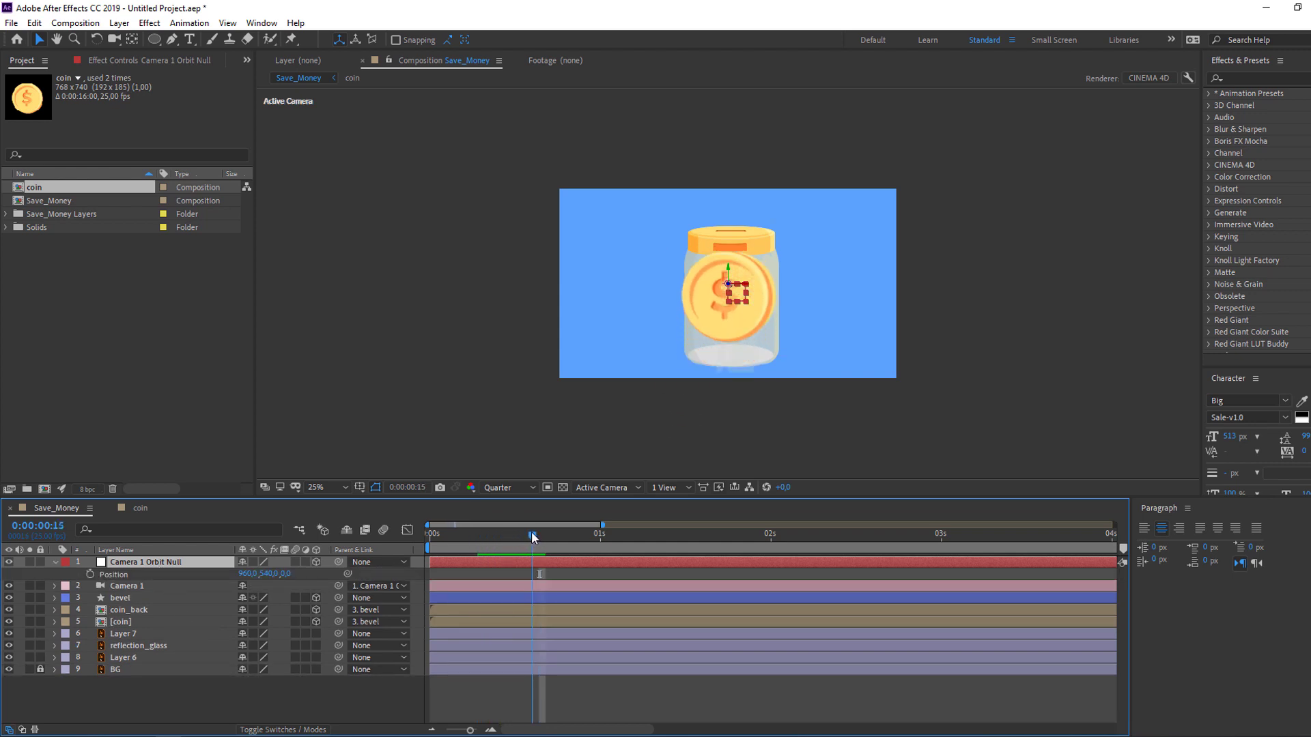
left_click(90, 574)
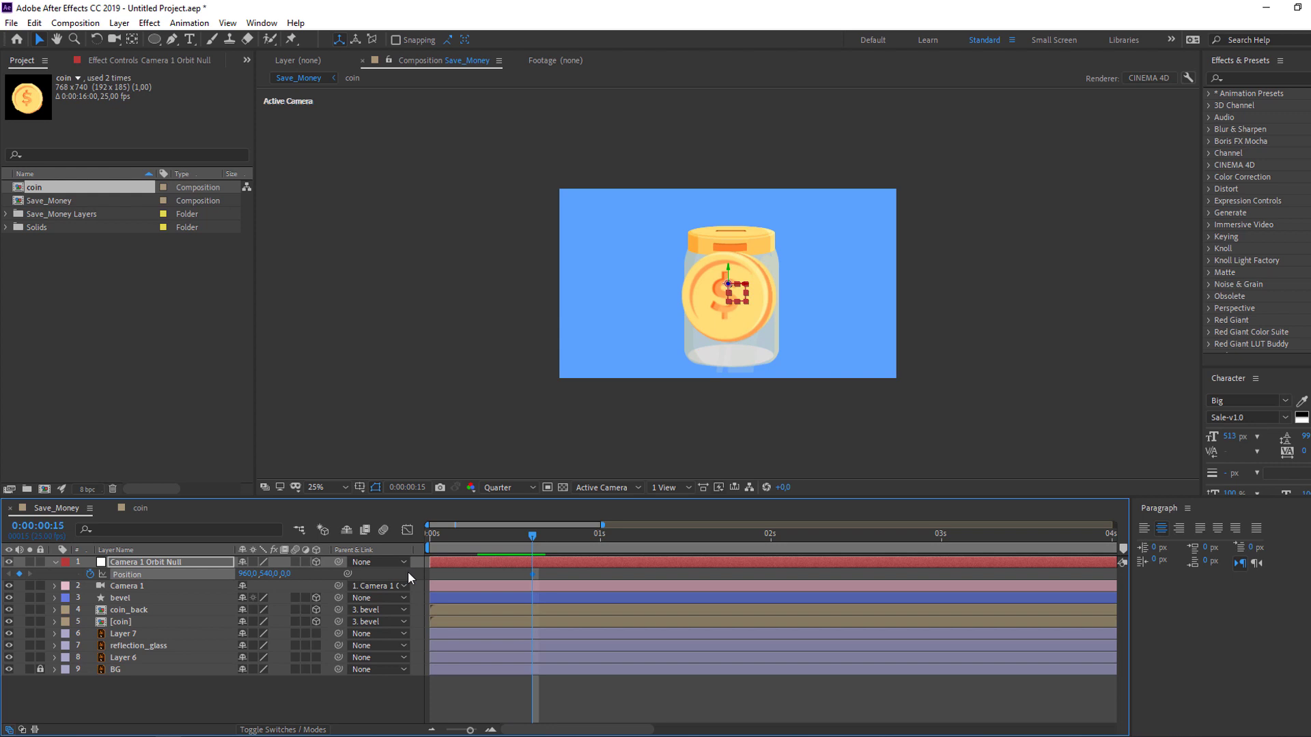
- At 0:00:01:12, set the orbit null's Y Position to 2941 to move the camera down away from the coin
left_click_drag(554, 542, 682, 540)
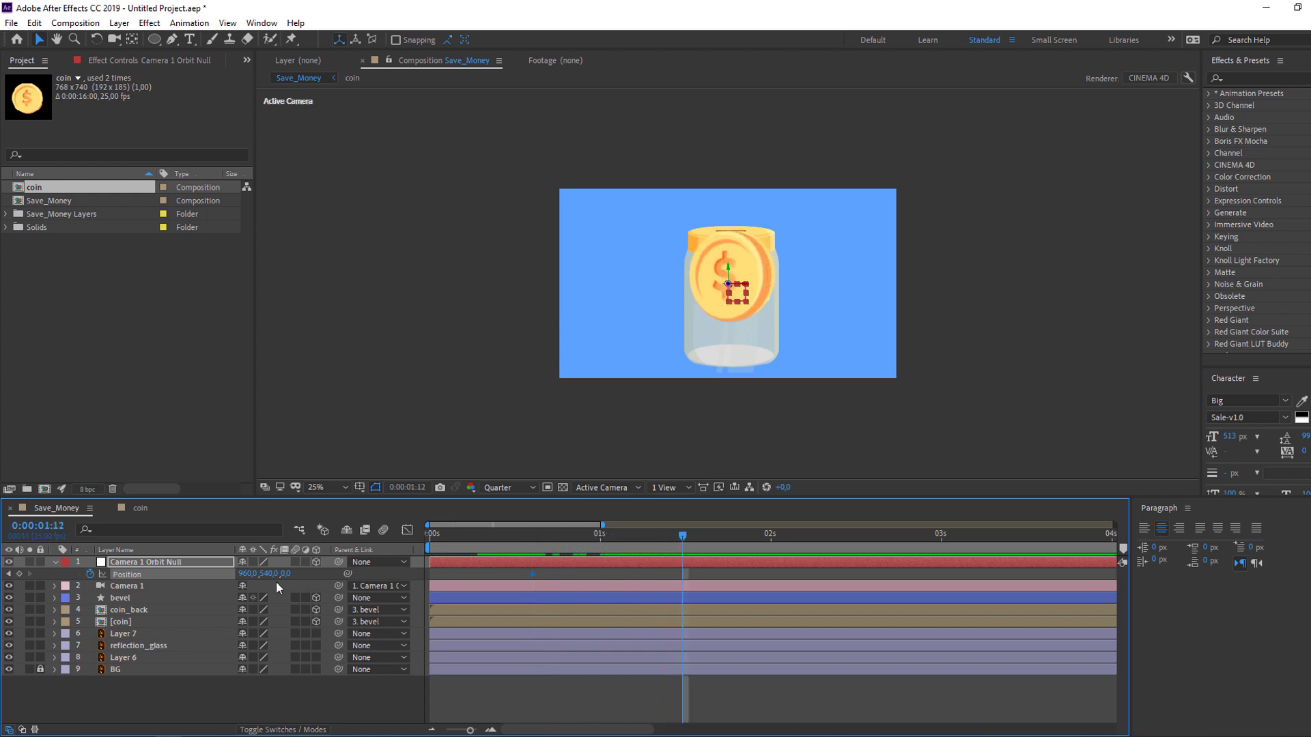
left_click_drag(266, 574, 902, 541)
left_click_drag(268, 574, 776, 530)
key("comma")
key("comma")
key("comma")
key("comma")
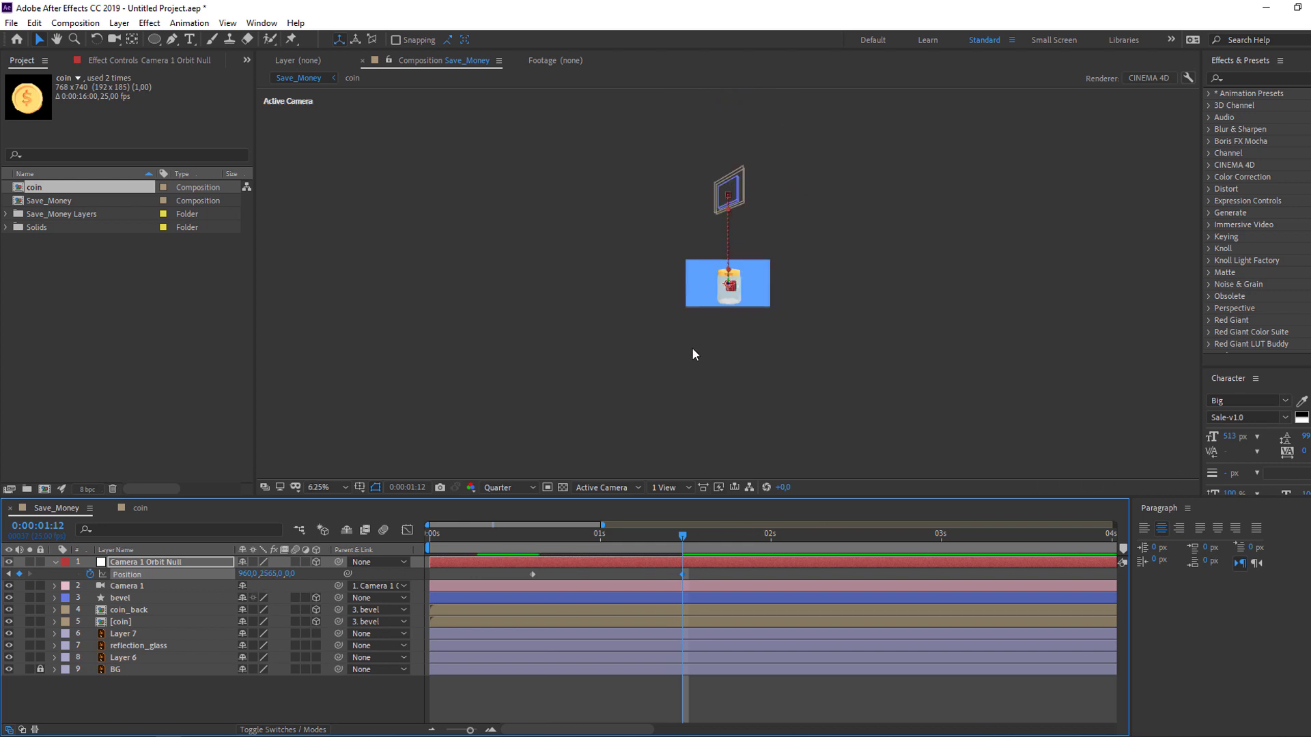
left_click_drag(271, 574, 573, 566)
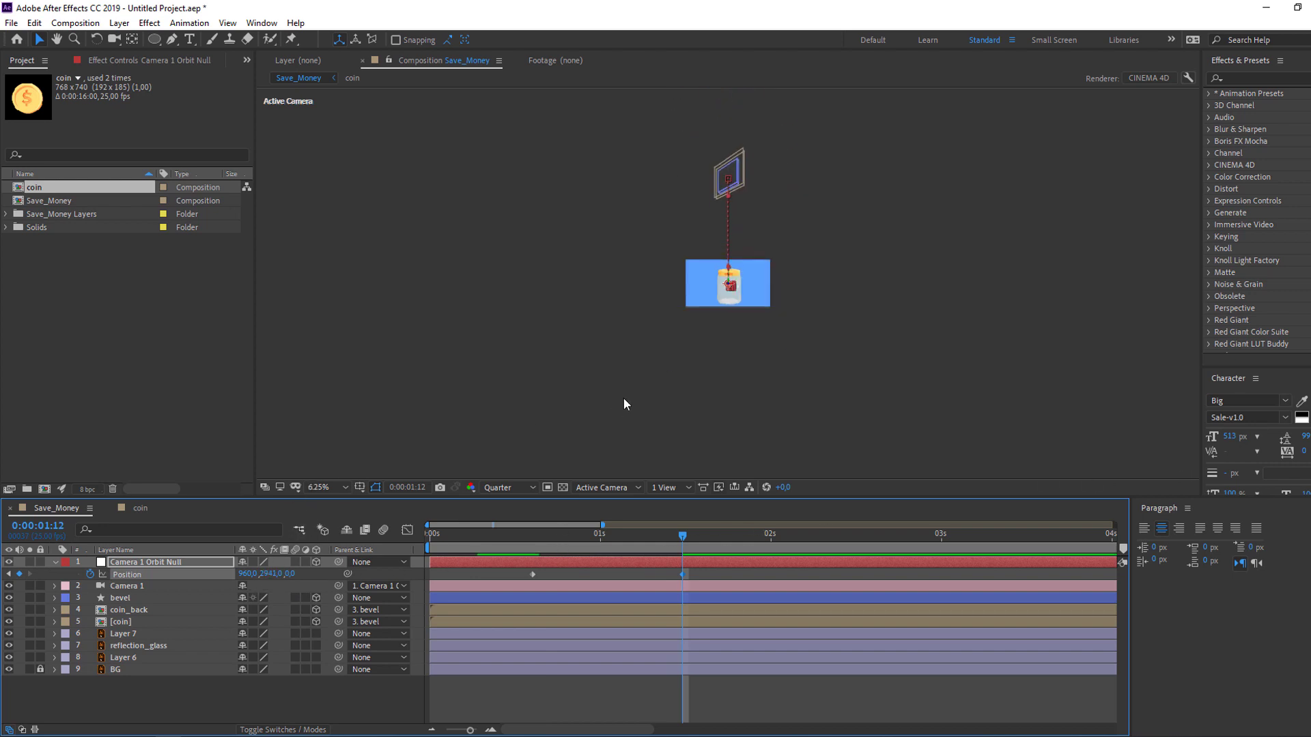
- Turn Layer 7, reflection_glass and Layer 6 into 3D layers
key("period")
key("period")
left_click(123, 635)
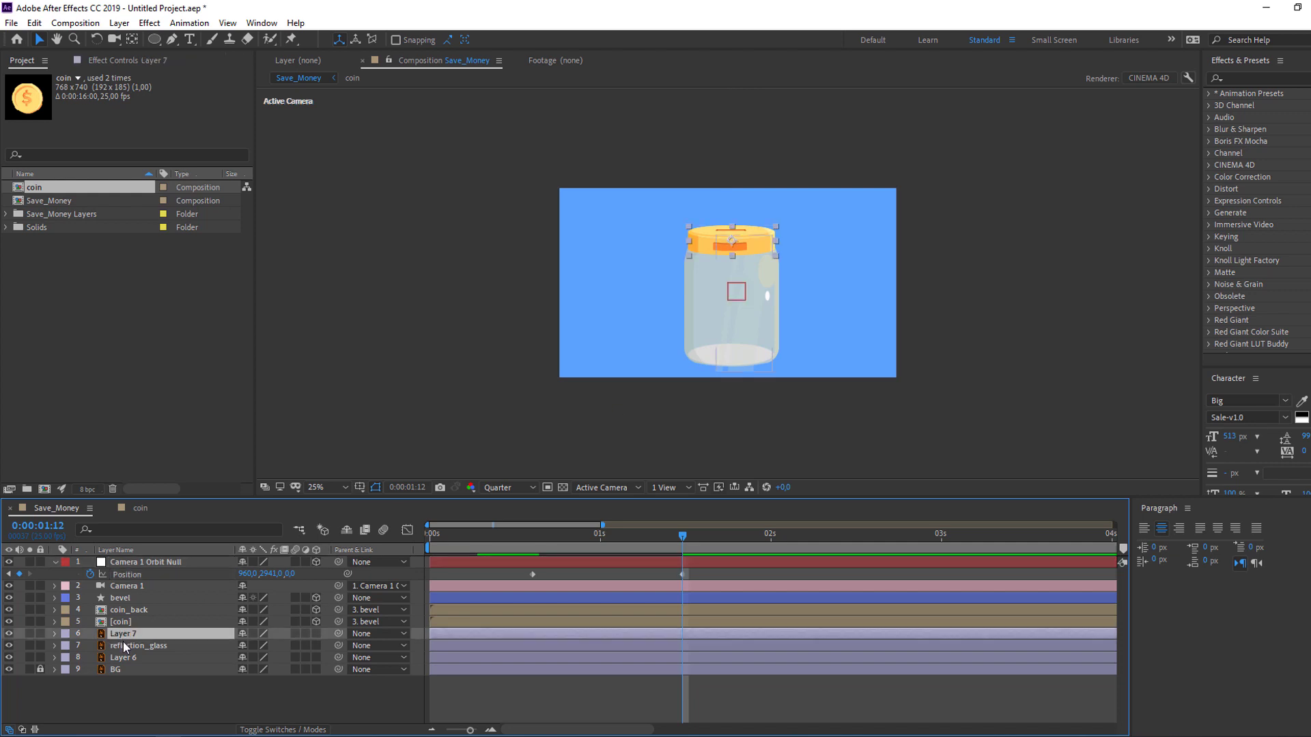
left_click(126, 646, "shift")
left_click(124, 658, "shift")
left_click_drag(533, 351, 473, 274)
key("comma")
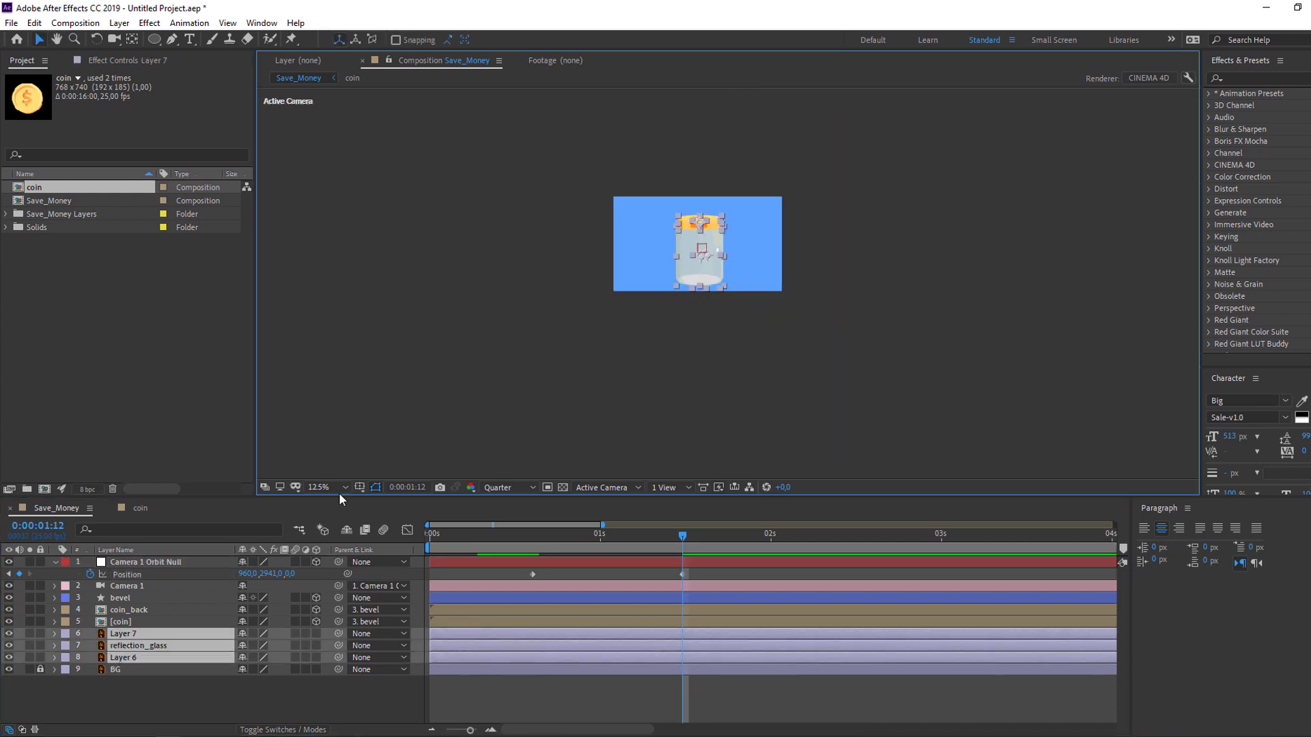
left_click(317, 633)
scroll(703, 311, "down", 1)
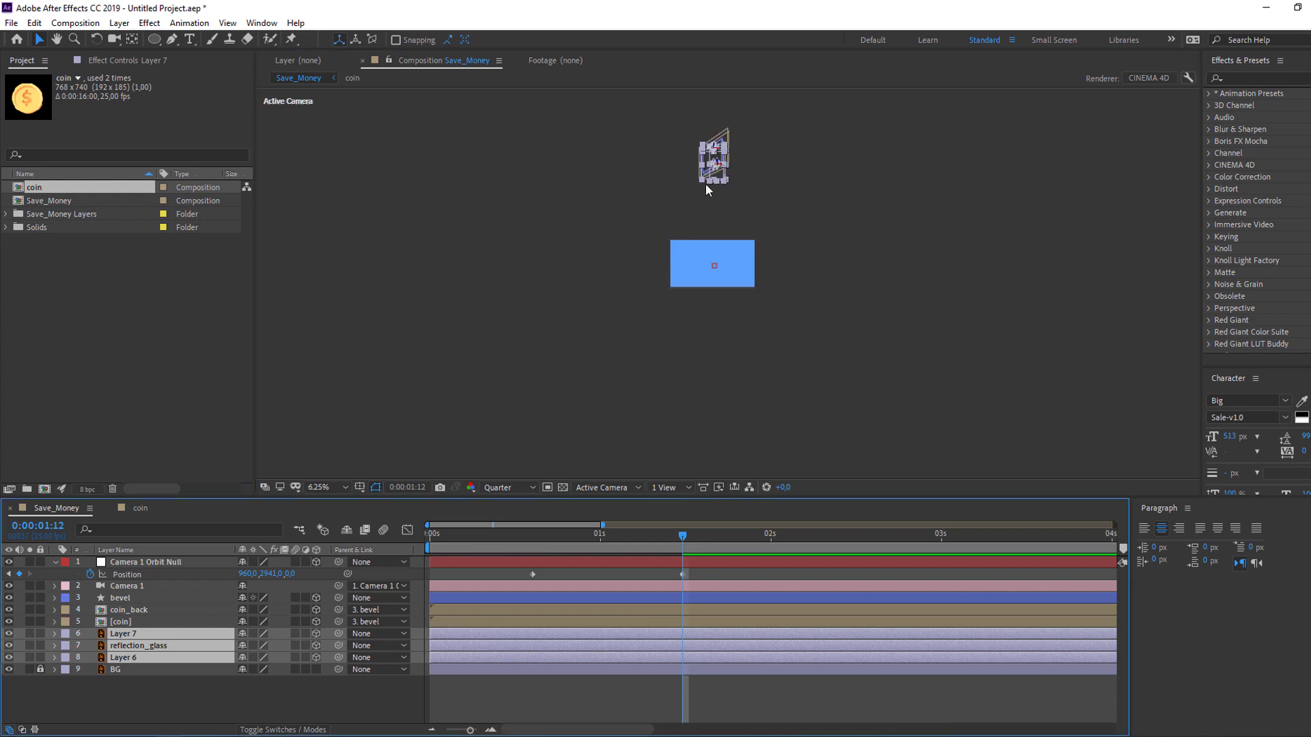
- Move the three jar layers down together until the jar sits inside the lowered camera view, and deselect them
key("shift+Down")
key("shift+Down")
key("shift+Down")
key("shift+Down")
key("shift+Down")
key("shift+Down")
key("shift+Down")
key("shift+Down")
key("shift+Down")
key("shift+Down")
key("shift+Down")
key("shift+Down")
key("shift+Down")
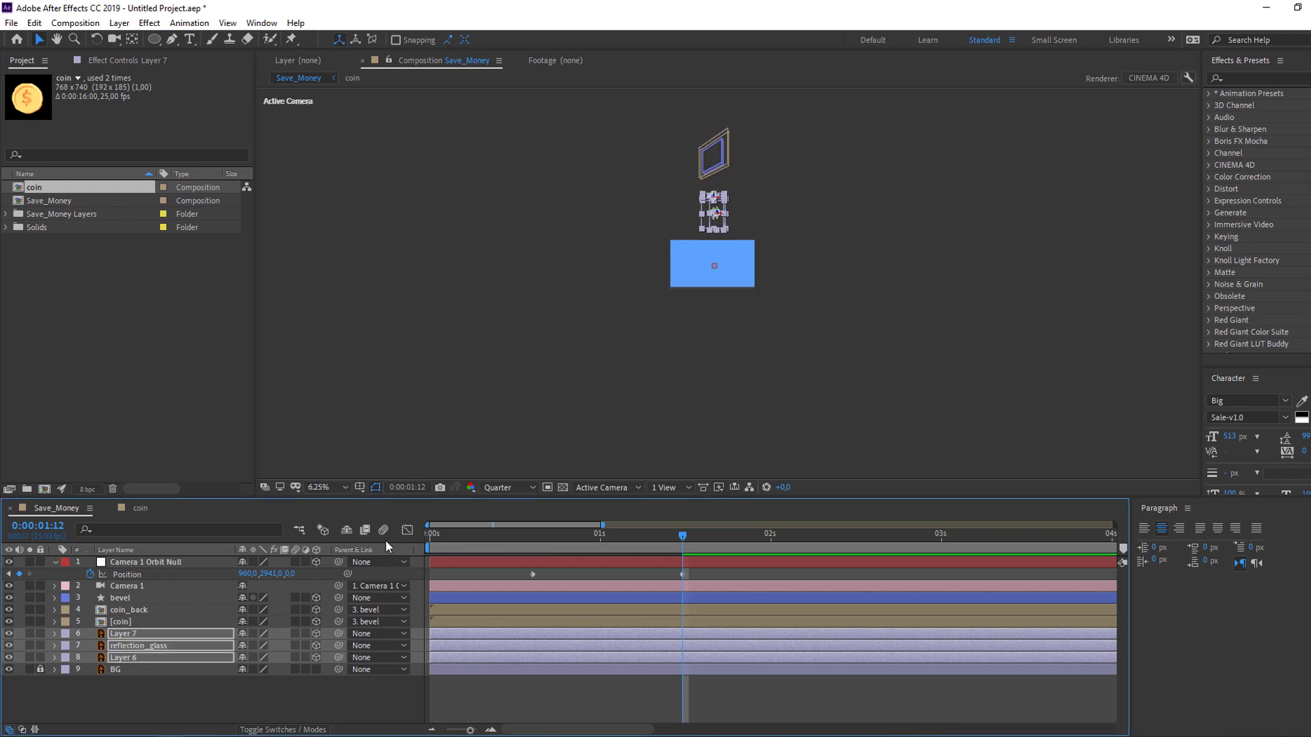
key("period")
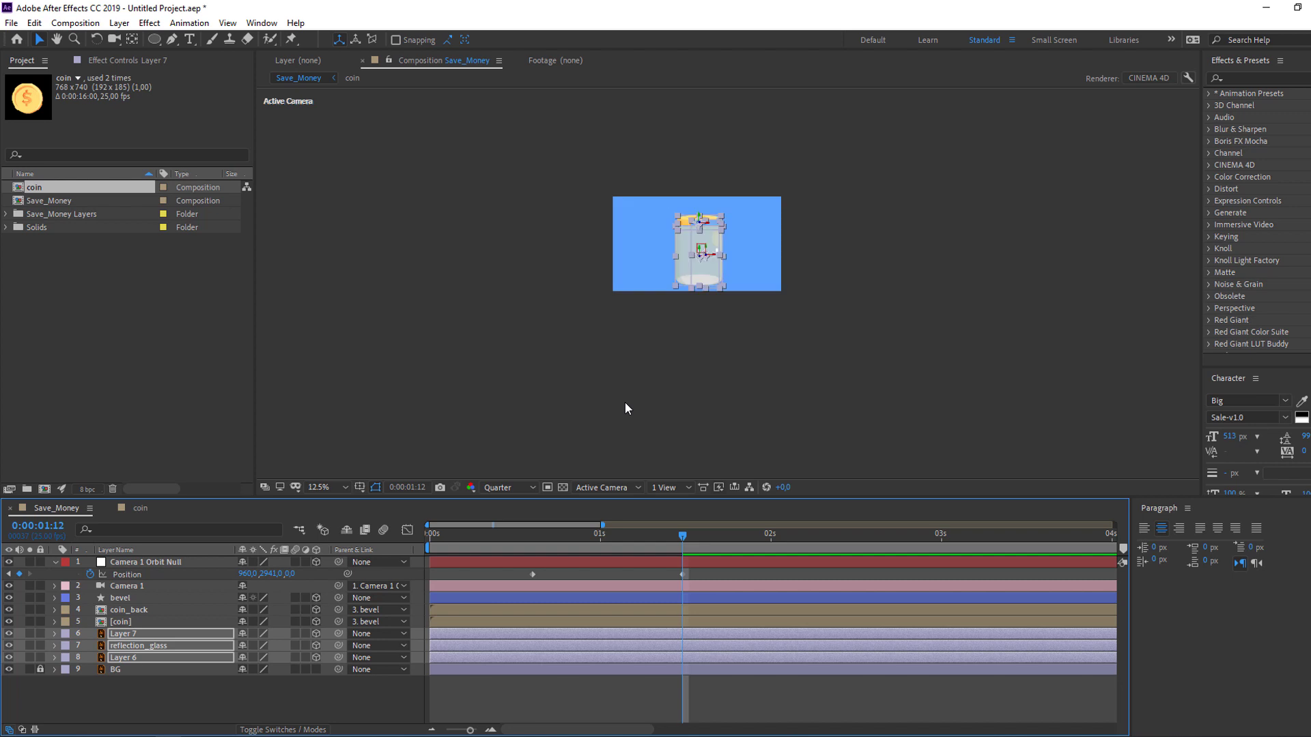
left_click(626, 404)
- Fit the composition in the viewer and set Layer 7's Z Position to about -3, bringing the lid in front of the glass
left_click(321, 487)
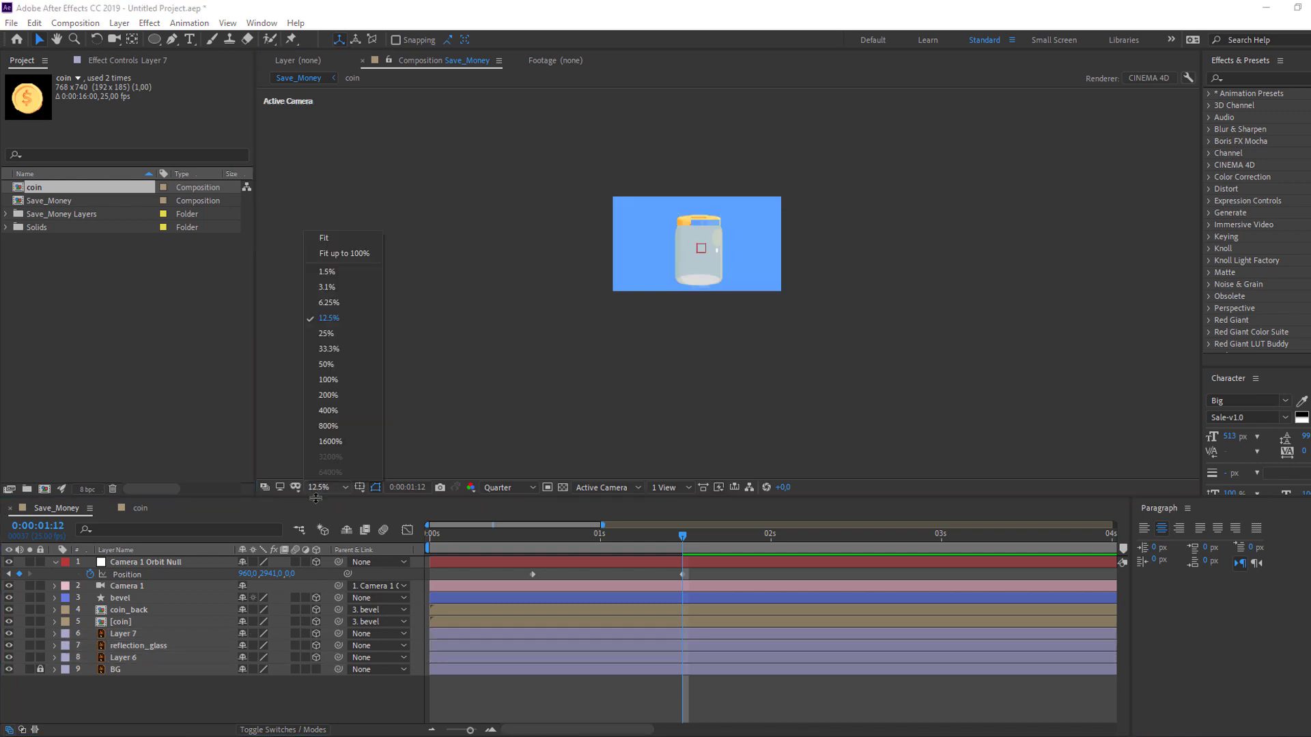
left_click(366, 260)
left_click(127, 634)
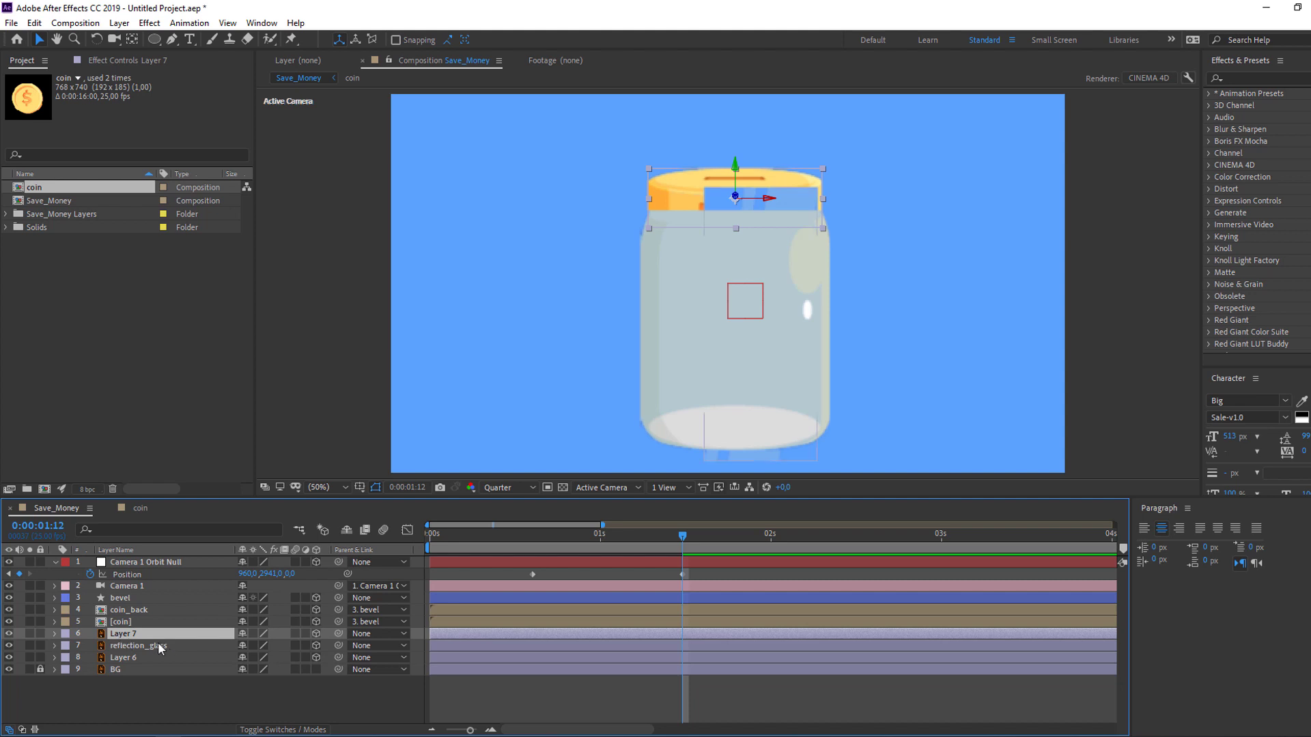
key("p")
left_click_drag(292, 647, 287, 650)
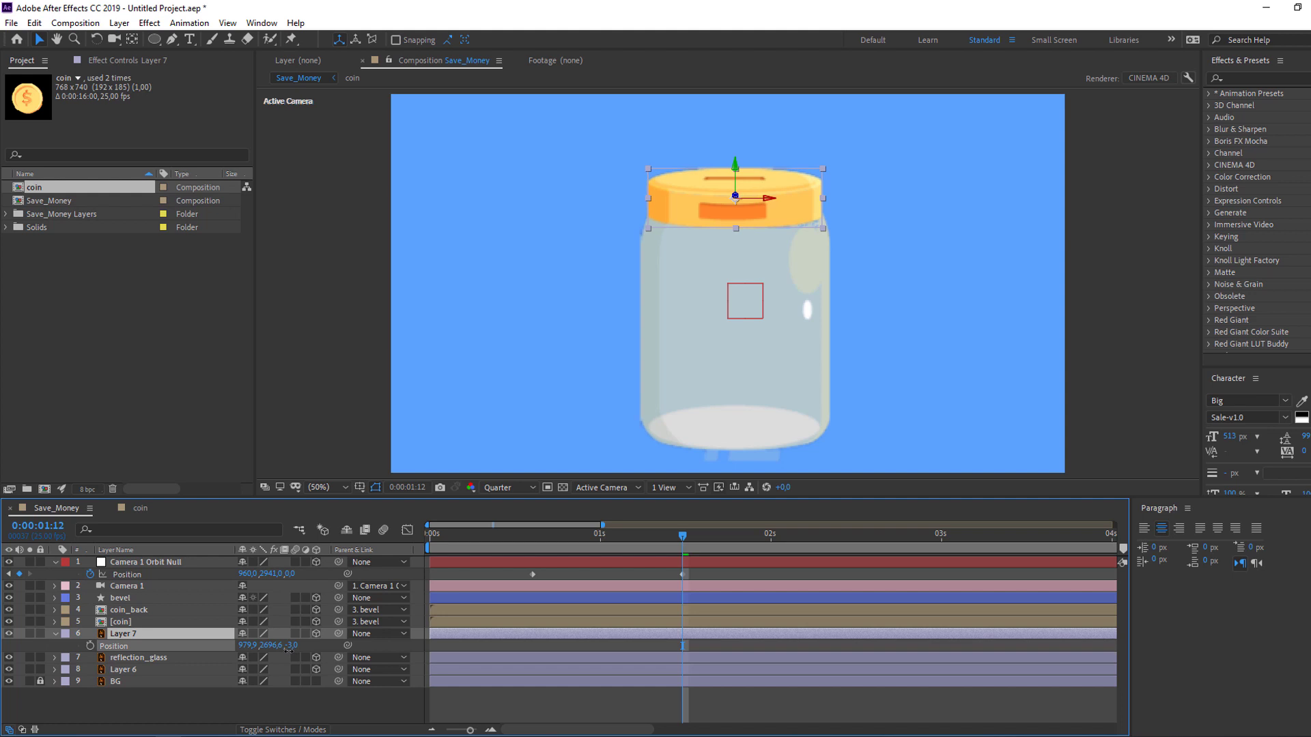
left_click(161, 693)
left_click(56, 633)
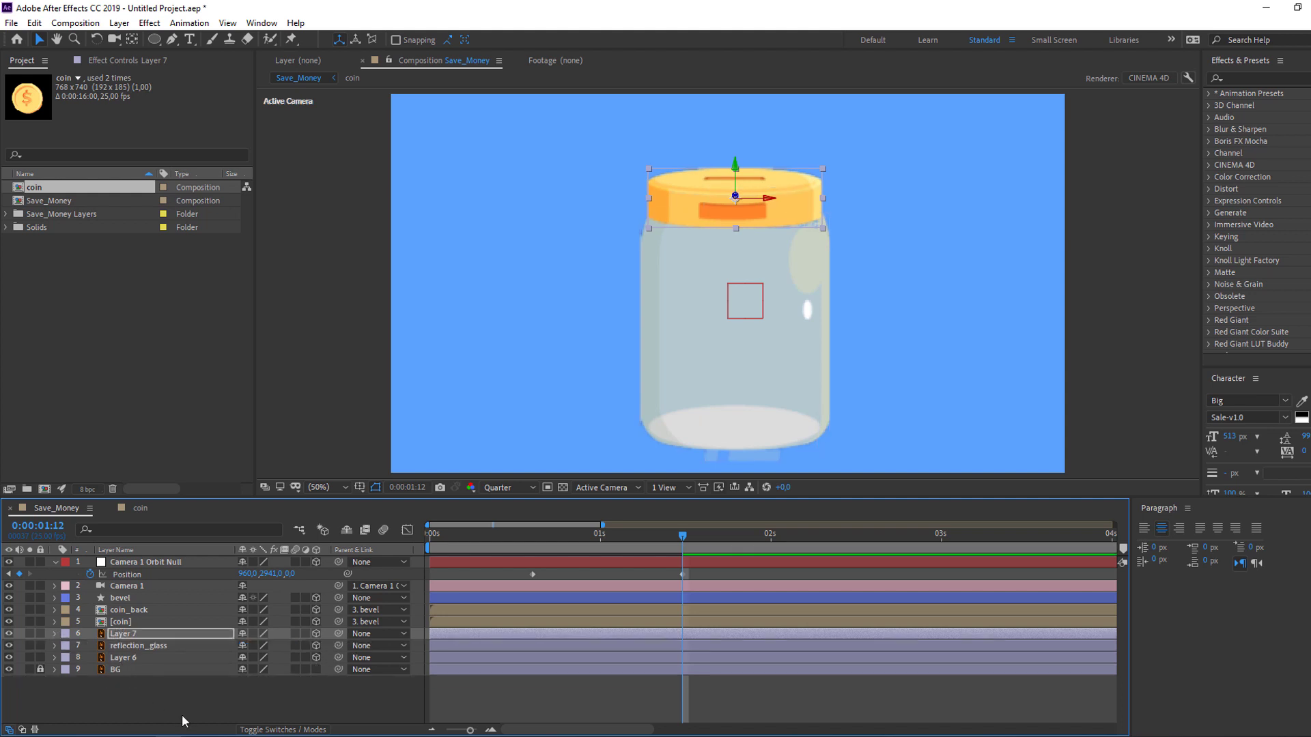
- Shift both orbit null Position keyframes so the camera move starts at about 1.4 seconds, and preview
scroll(557, 417, "down", 1)
left_click_drag(658, 540, 539, 531)
key("minus")
key("minus")
key("minus")
mouse_move(512, 576)
left_mouse_down()
mouse_move(451, 580)
mouse_move(490, 575)
left_mouse_up()
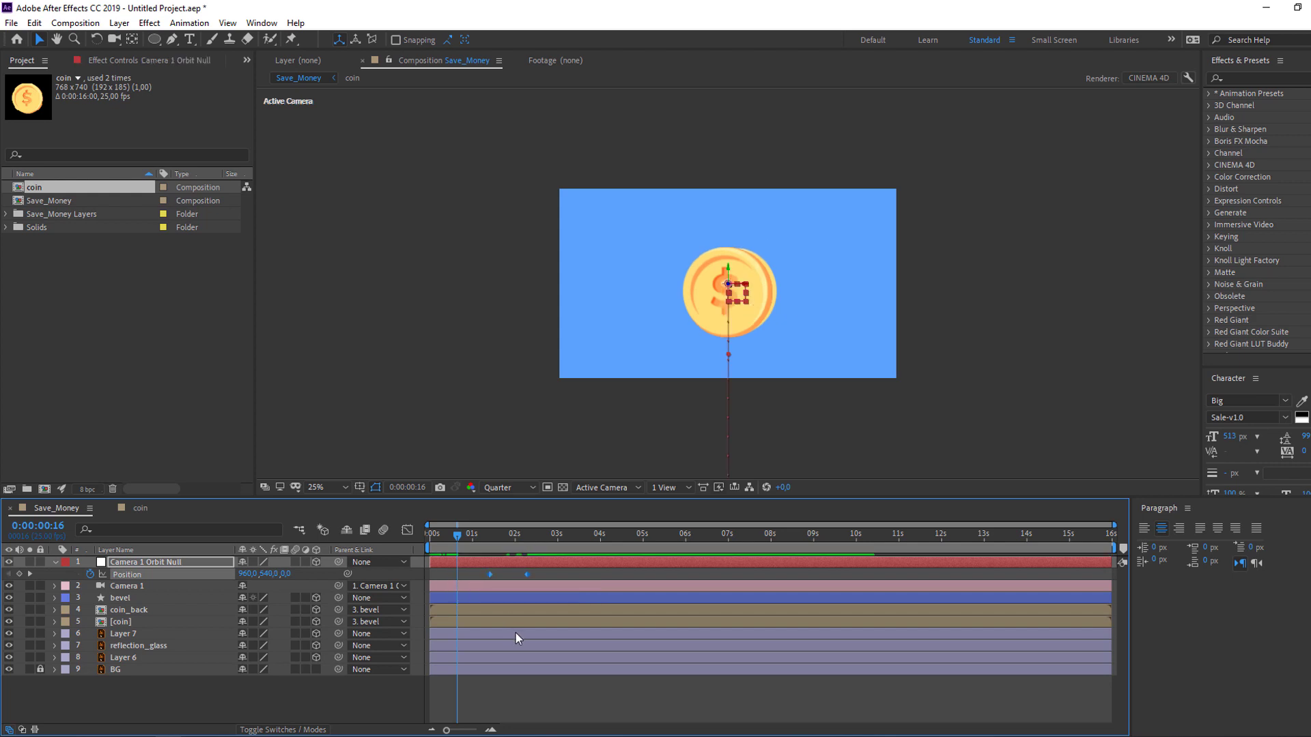
key("space")
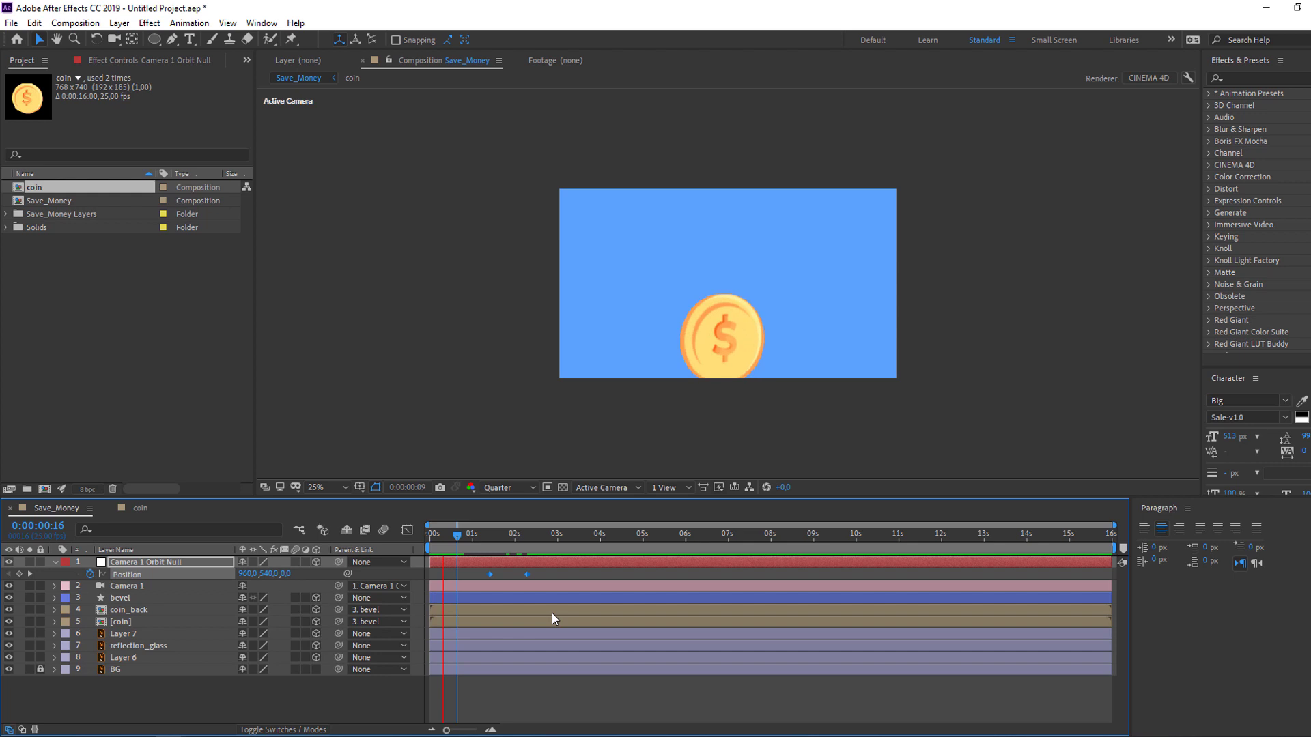
key("space")
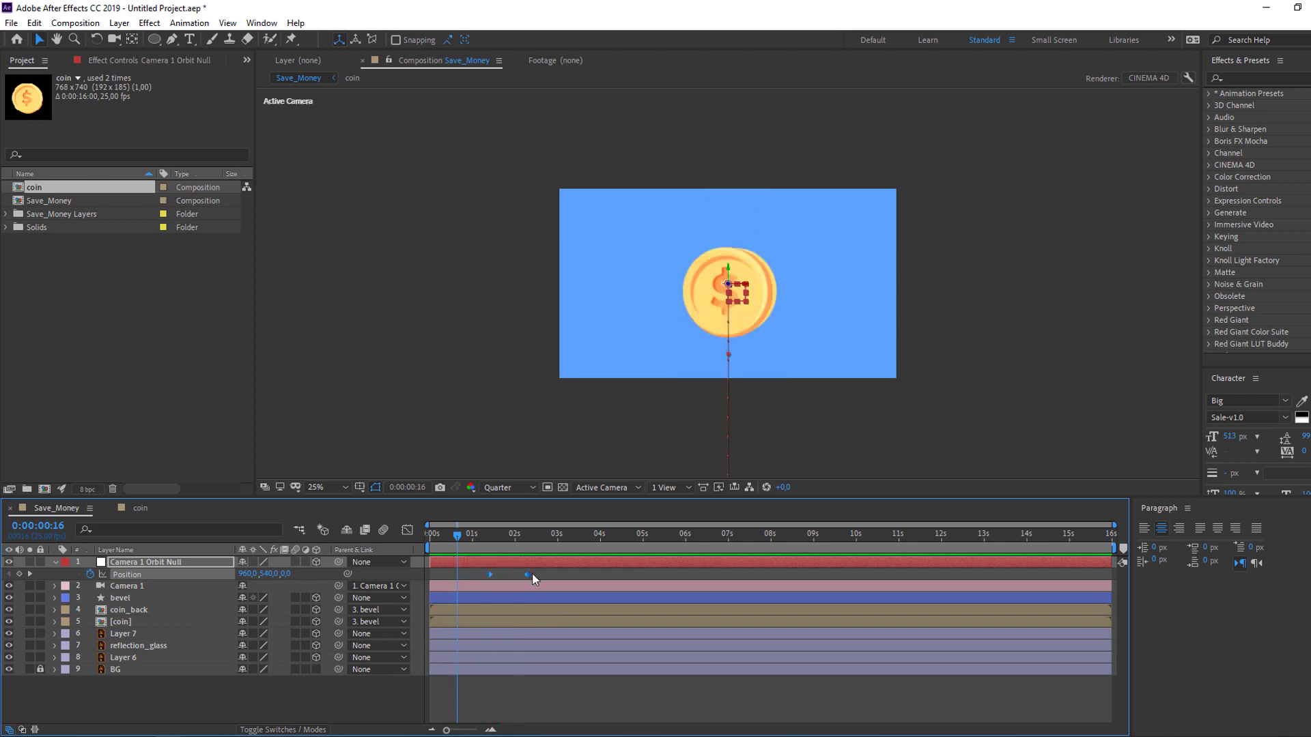
- Apply Easy Ease to the orbit null's two Position keyframes
right_click(527, 575)
mouse_move(575, 562)
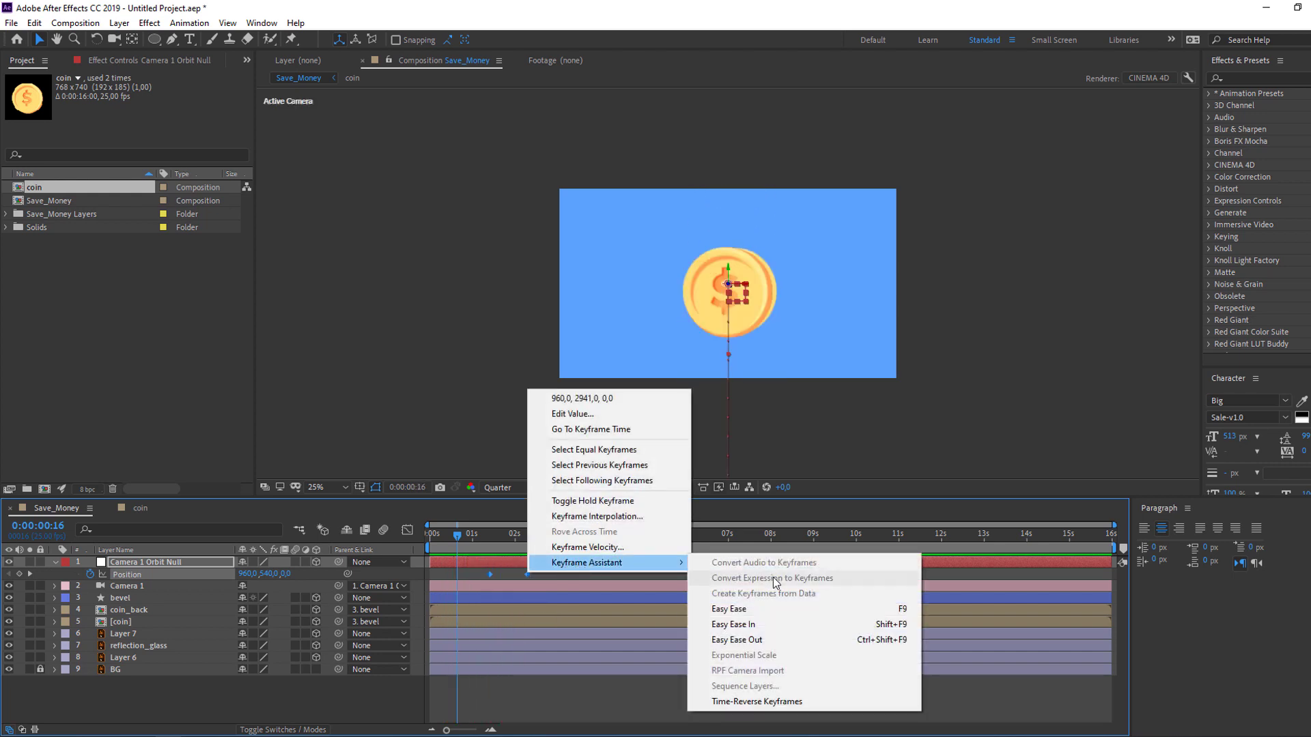
left_click(728, 609)
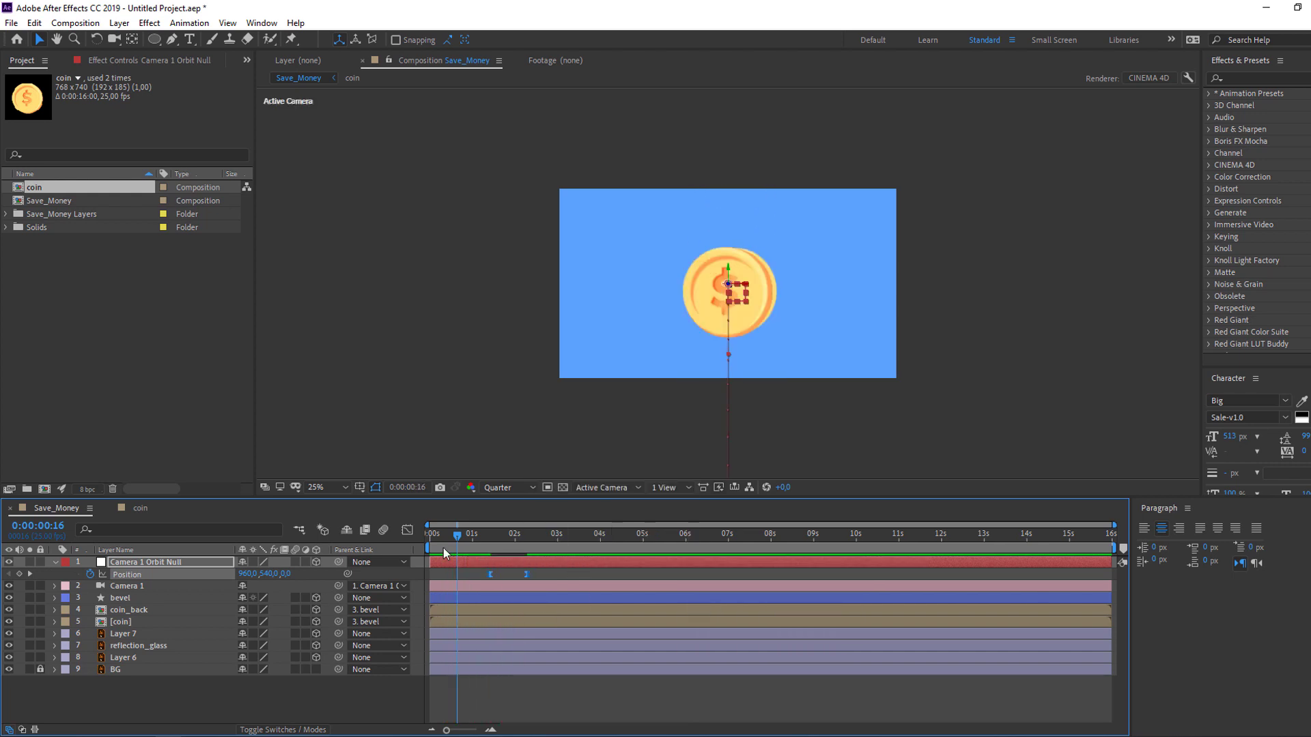
- Adjust the orbit null's Position speed curve in the Graph Editor, then move its ending keyframe to just past 3 seconds and preview
left_click(407, 530)
left_click(496, 692)
left_click_drag(496, 692, 513, 693)
left_click(408, 530)
left_click_drag(526, 574, 564, 579)
key("space")
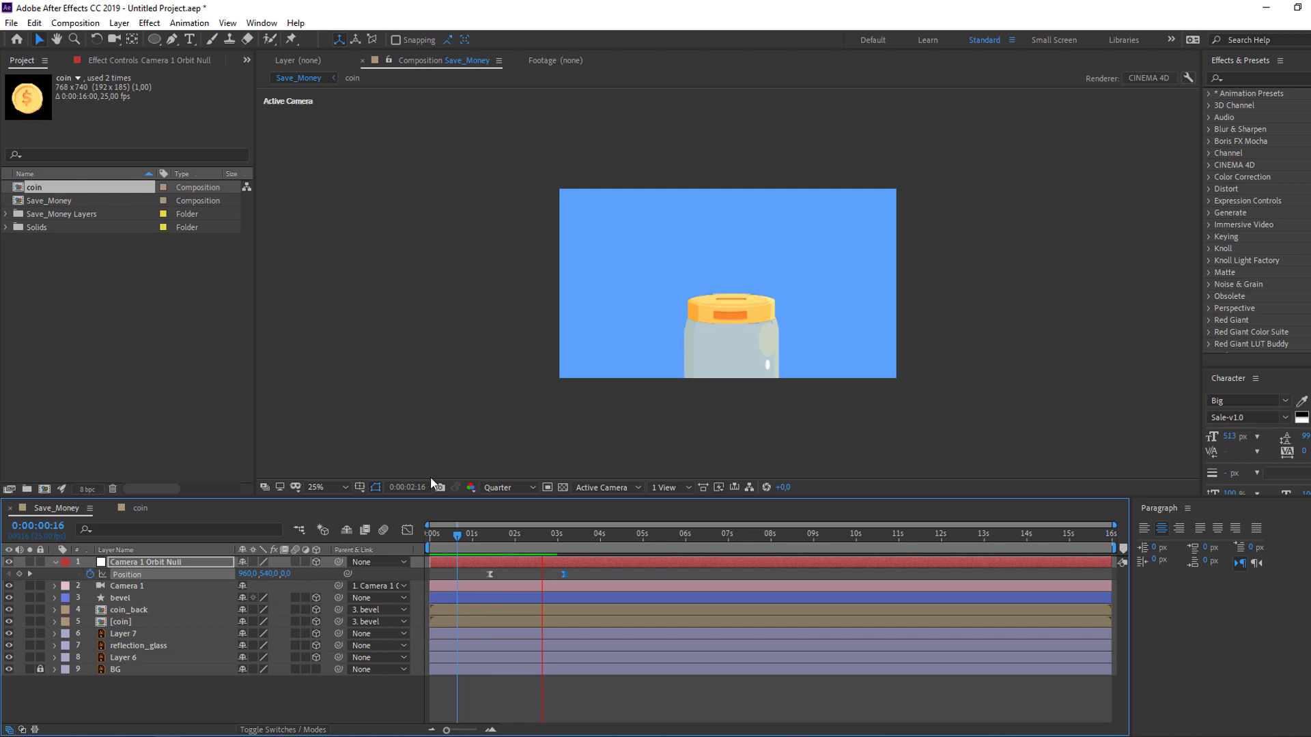
- Add a Position keyframe to the bevel layer at 0:00:01:12 to hold the coin in place
mouse_move(486, 534)
left_mouse_down()
mouse_move(568, 531)
mouse_move(493, 544)
left_mouse_up()
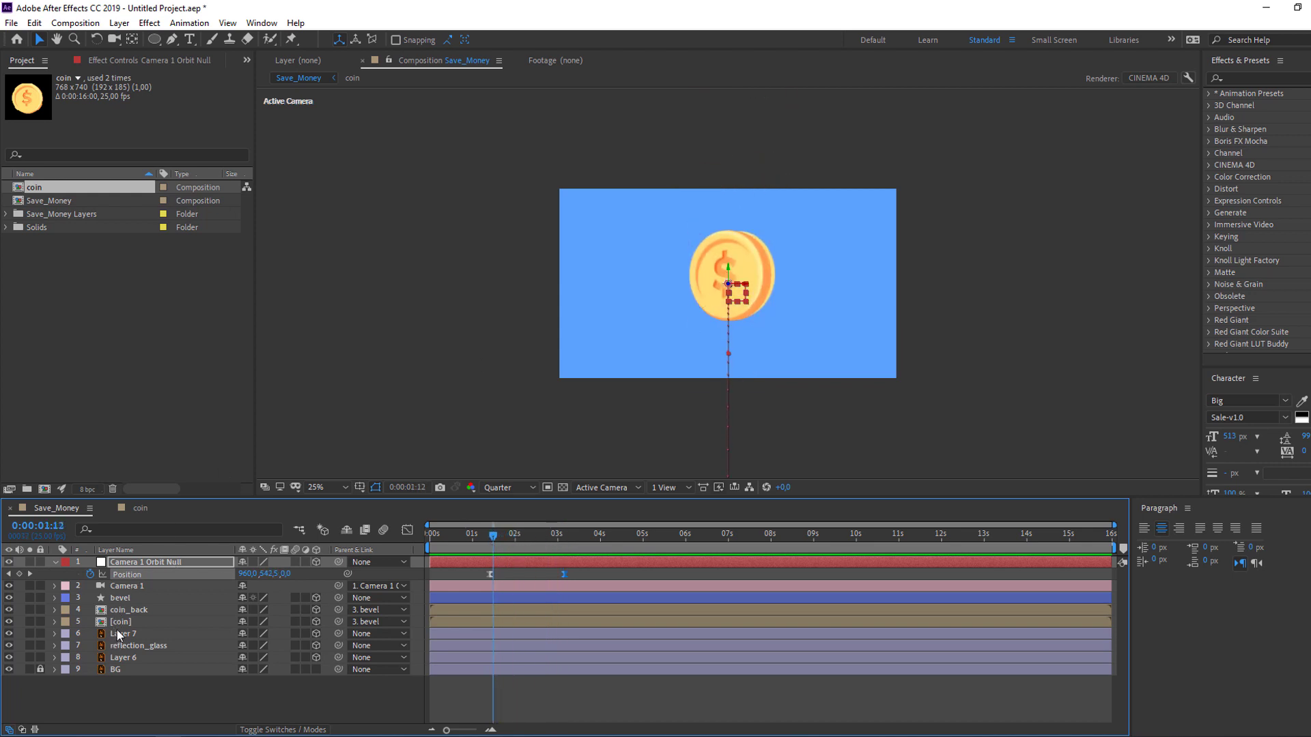
left_click(120, 599)
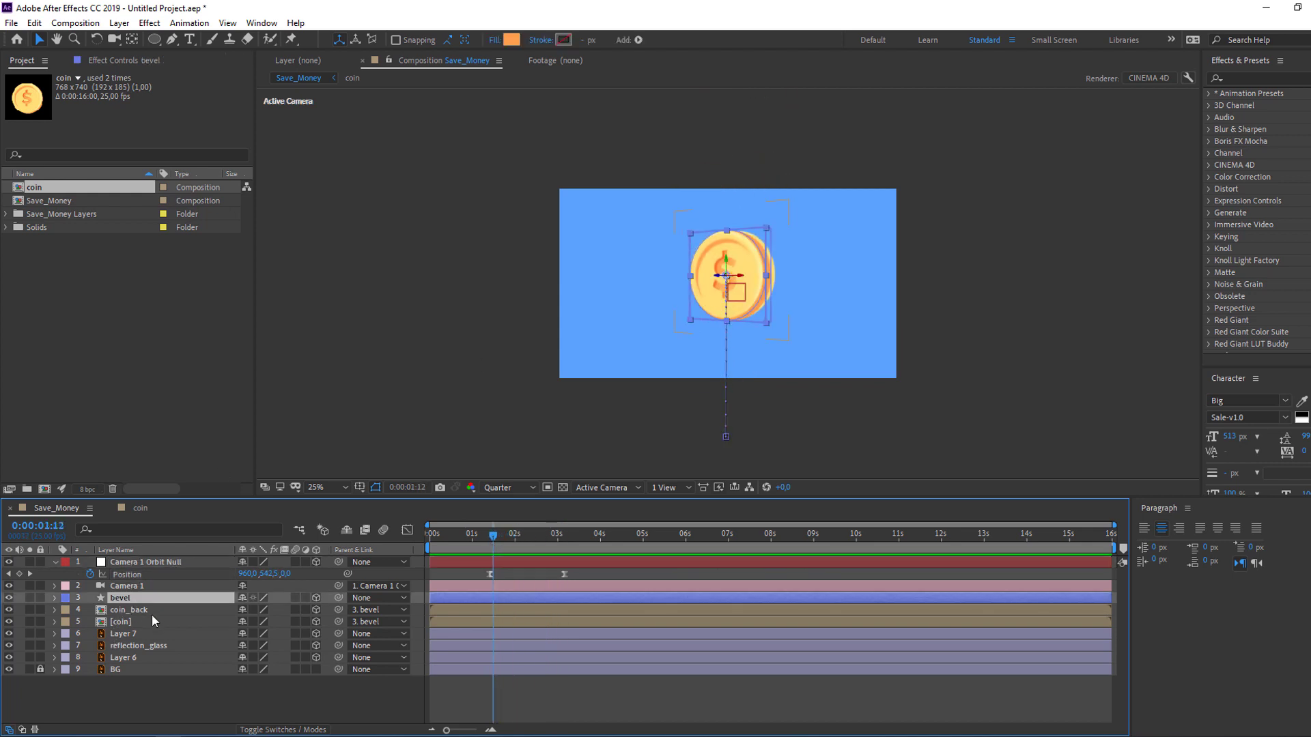
key("p")
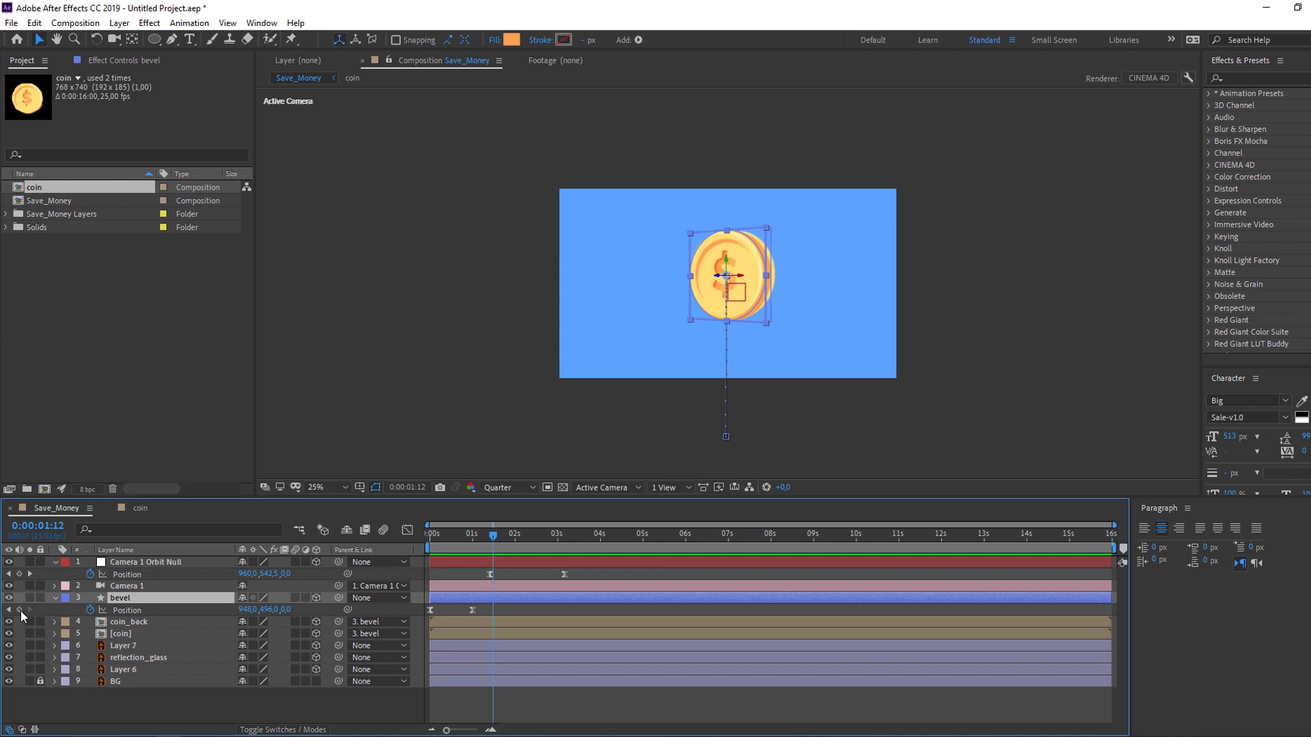
left_click(20, 609)
- At 0:00:03:03, set the bevel's Y Position to about 3063 so the coin drops to the jar, and preview
left_click_drag(494, 538, 560, 539)
left_click_drag(266, 609, 336, 640)
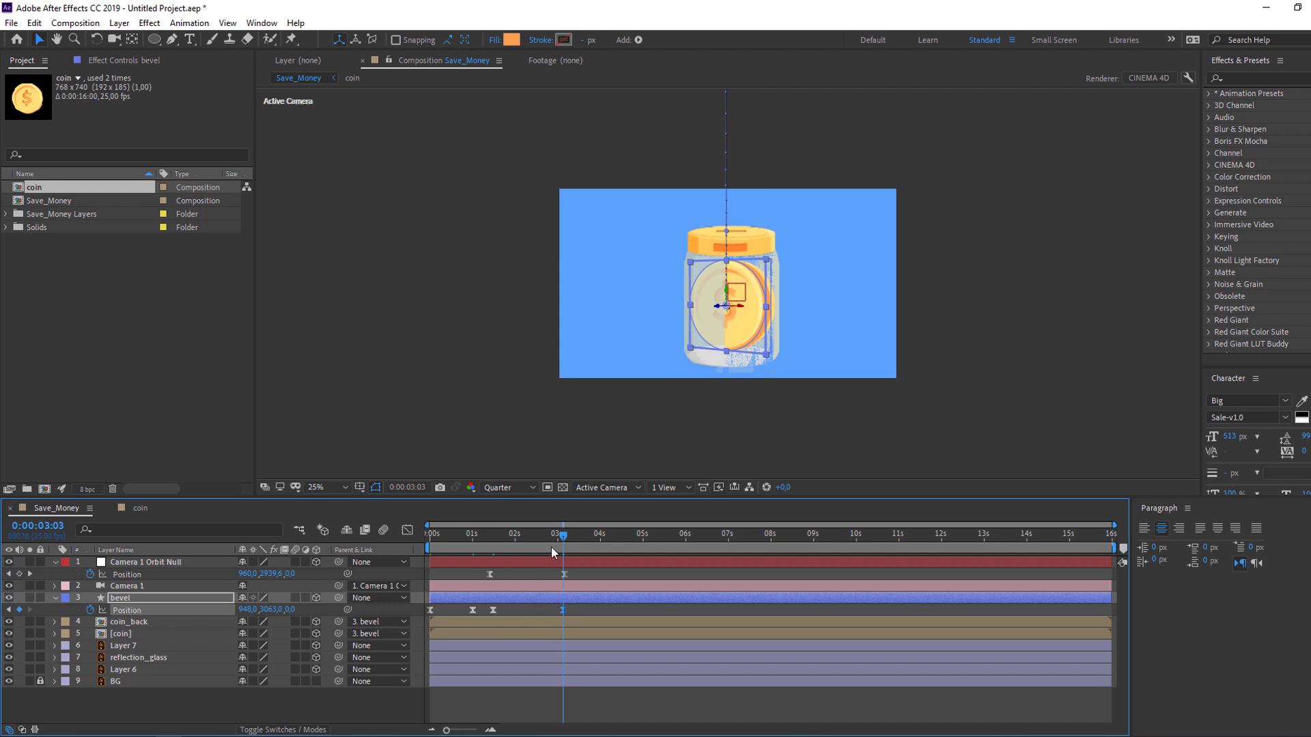
left_click_drag(456, 543, 493, 553)
key("space")
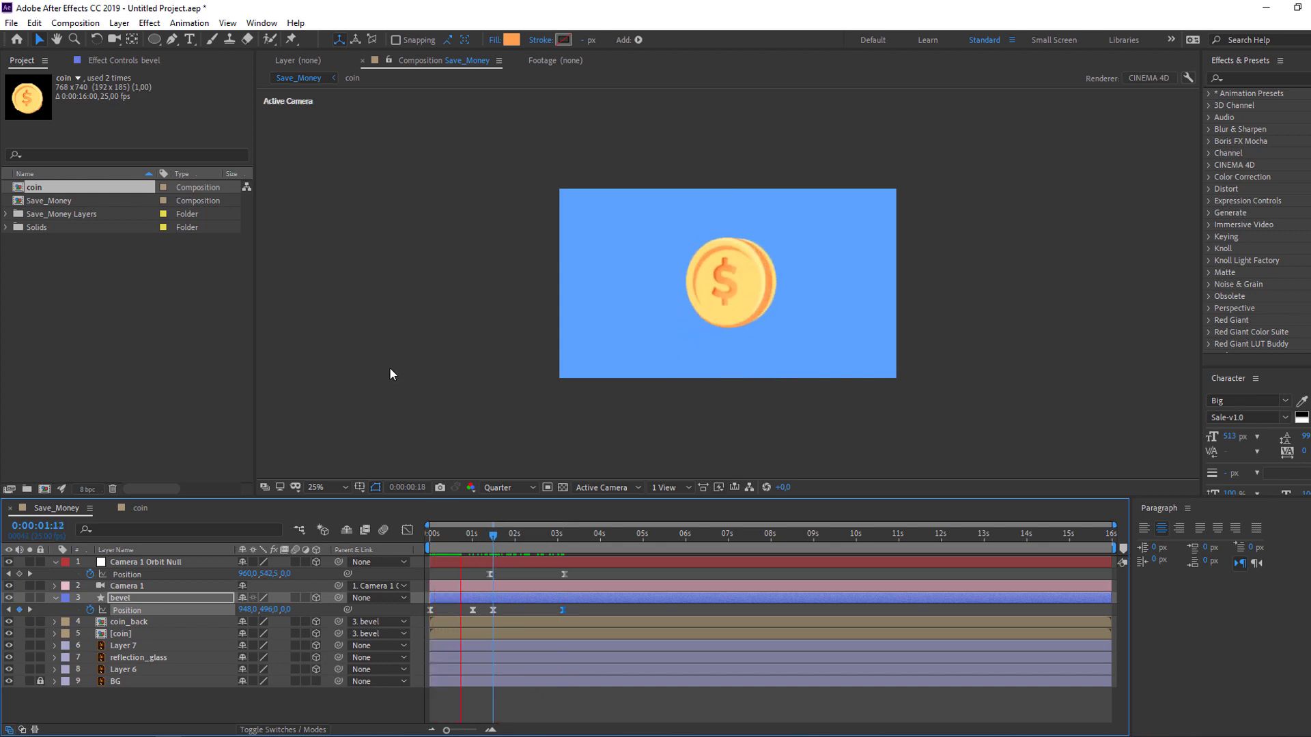
- Reshape the speed curve of the bevel's drop in the Graph Editor into a sharp peak at about 2.4 seconds
left_click(513, 540)
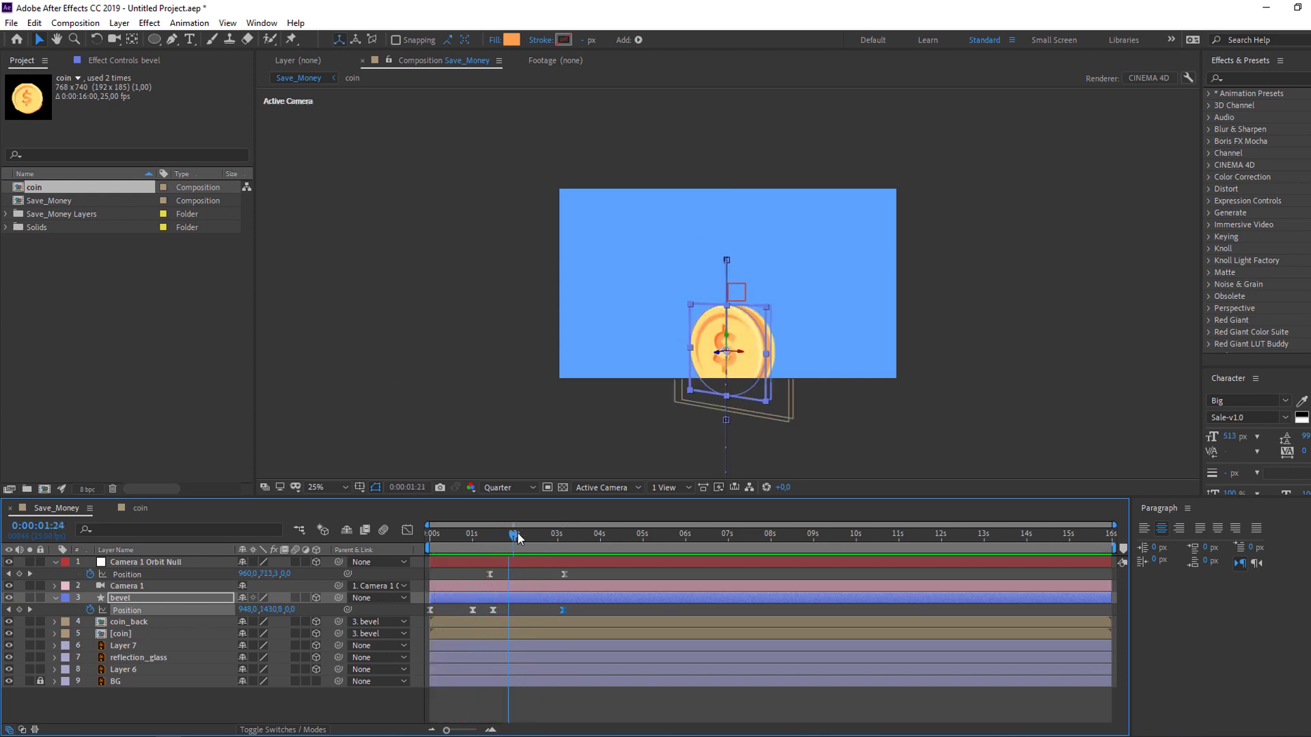
left_click_drag(512, 538, 512, 540)
left_click_drag(586, 609, 493, 623)
left_click_drag(572, 610, 492, 615)
left_click(408, 531)
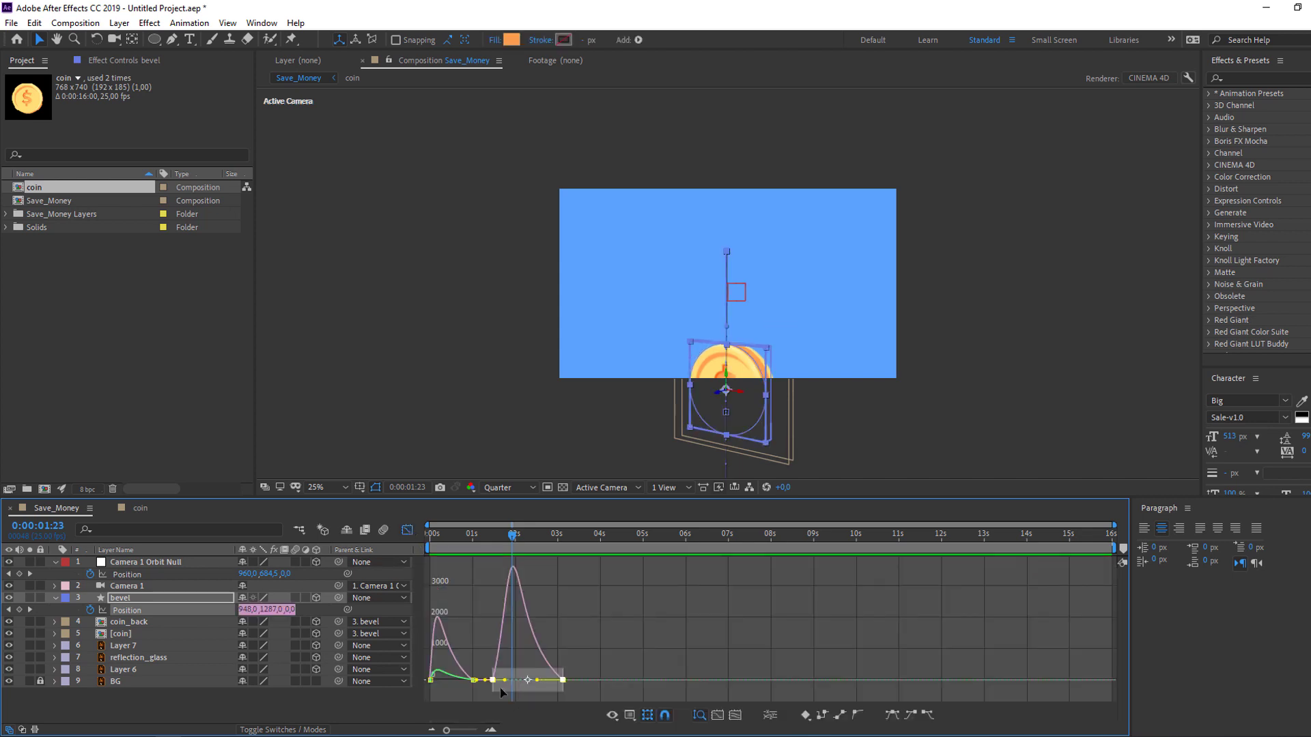
left_click_drag(527, 665, 513, 692)
left_click(480, 534)
left_click_drag(483, 532, 537, 543)
left_click_drag(537, 692, 527, 692)
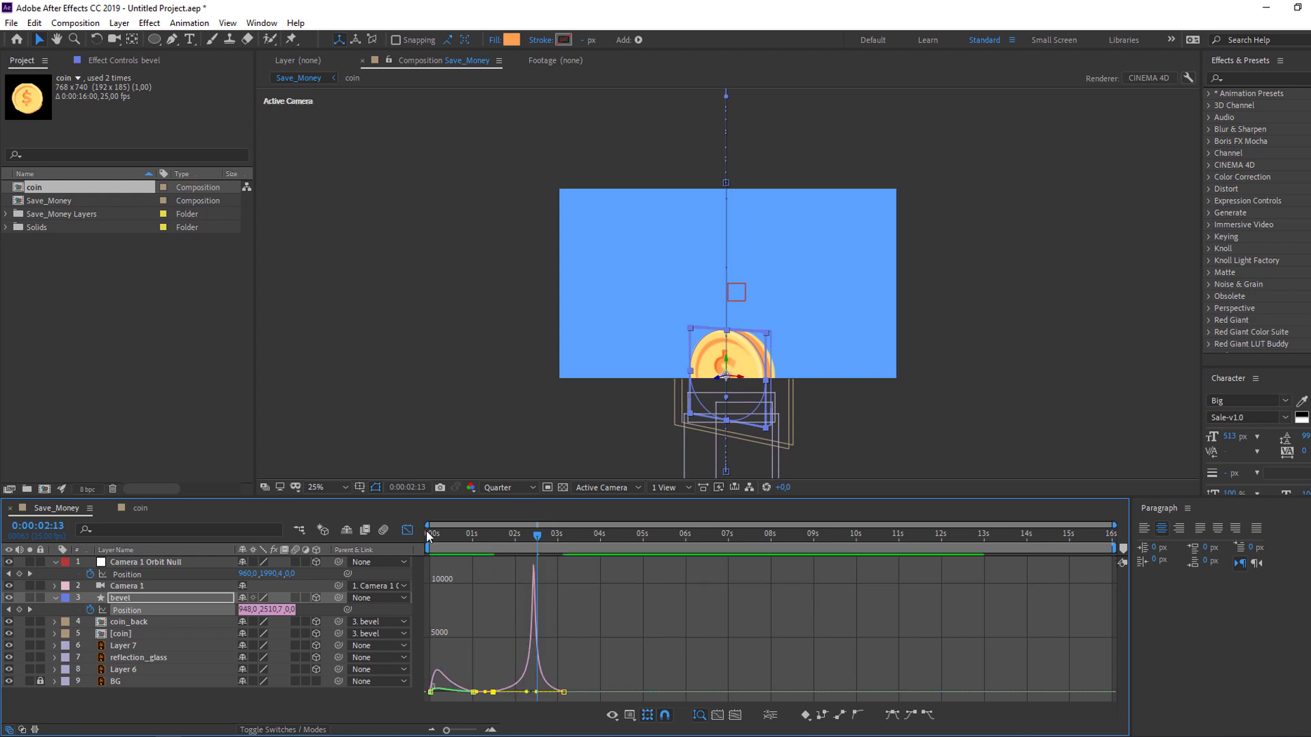
- Shorten the ending keyframe's ease so the bevel's Position speed peaks at about 2.7 seconds, and preview
mouse_move(494, 537)
left_mouse_down()
mouse_move(554, 543)
mouse_move(517, 546)
left_mouse_up()
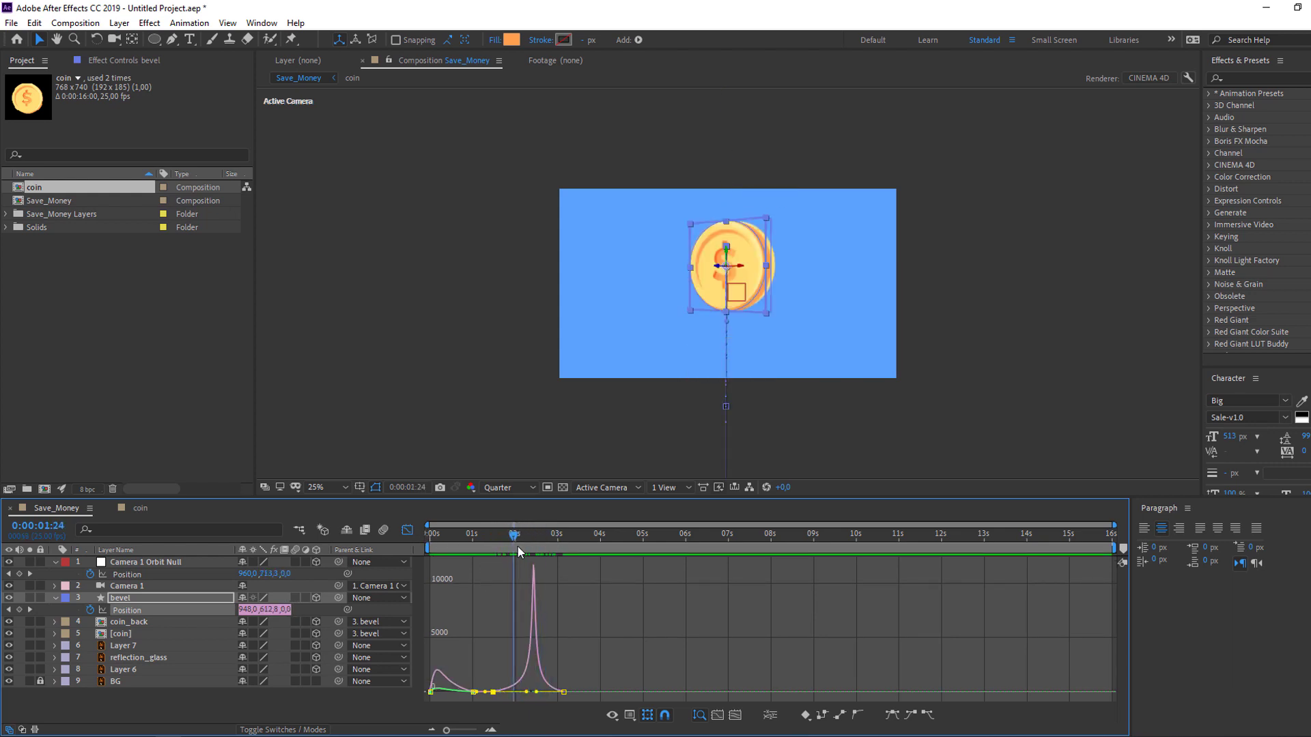
left_click_drag(541, 692, 546, 691)
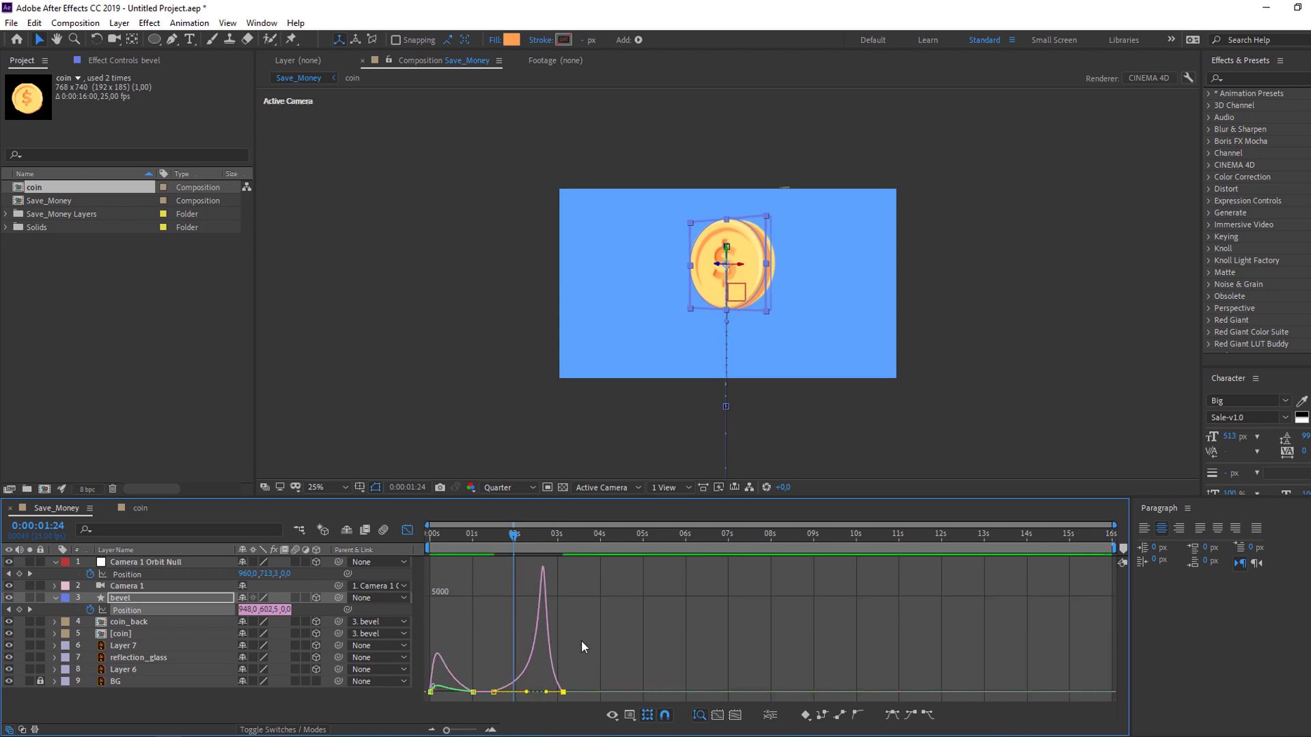
key("space")
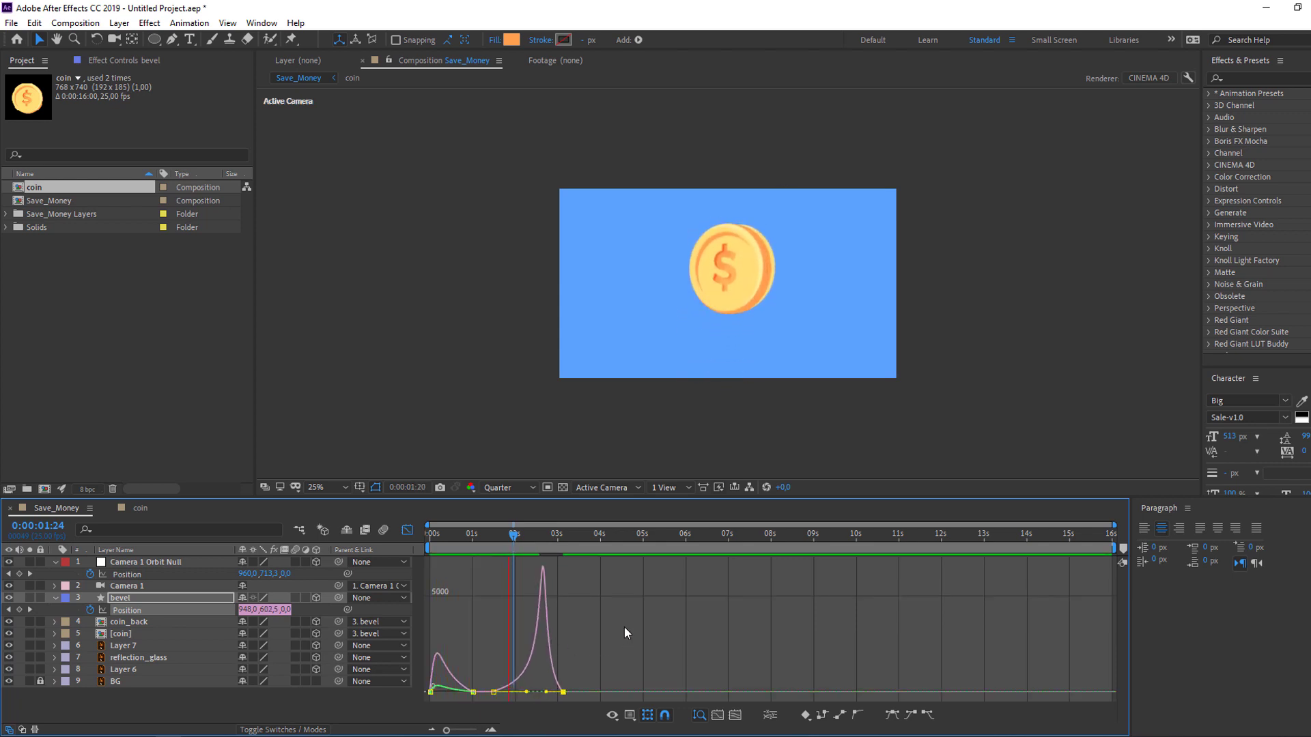
- Leave the Graph Editor, keyframe the bevel's Scale at 0:00:01:13, and shrink it to 48% at 0:00:02:14
left_click(408, 529)
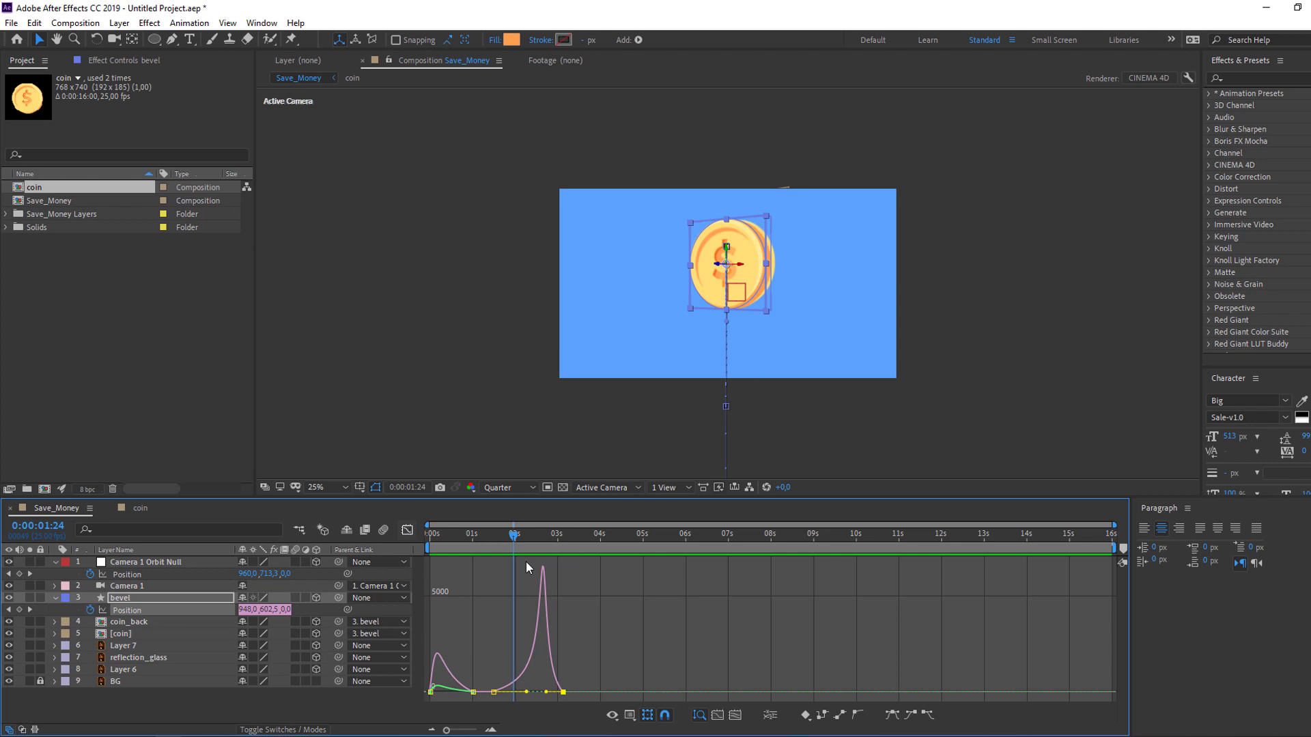
left_click_drag(473, 535, 521, 535)
left_click(499, 532)
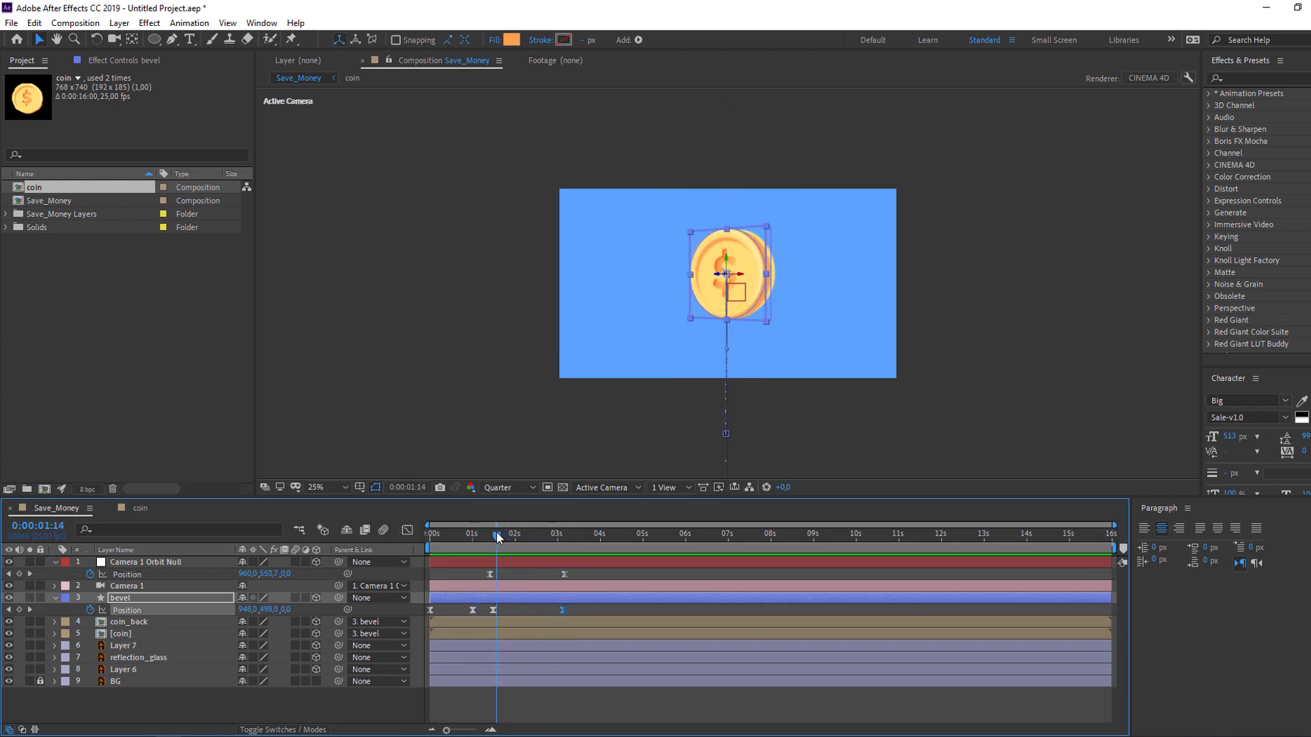
left_click(116, 598)
left_click_drag(497, 533, 494, 535)
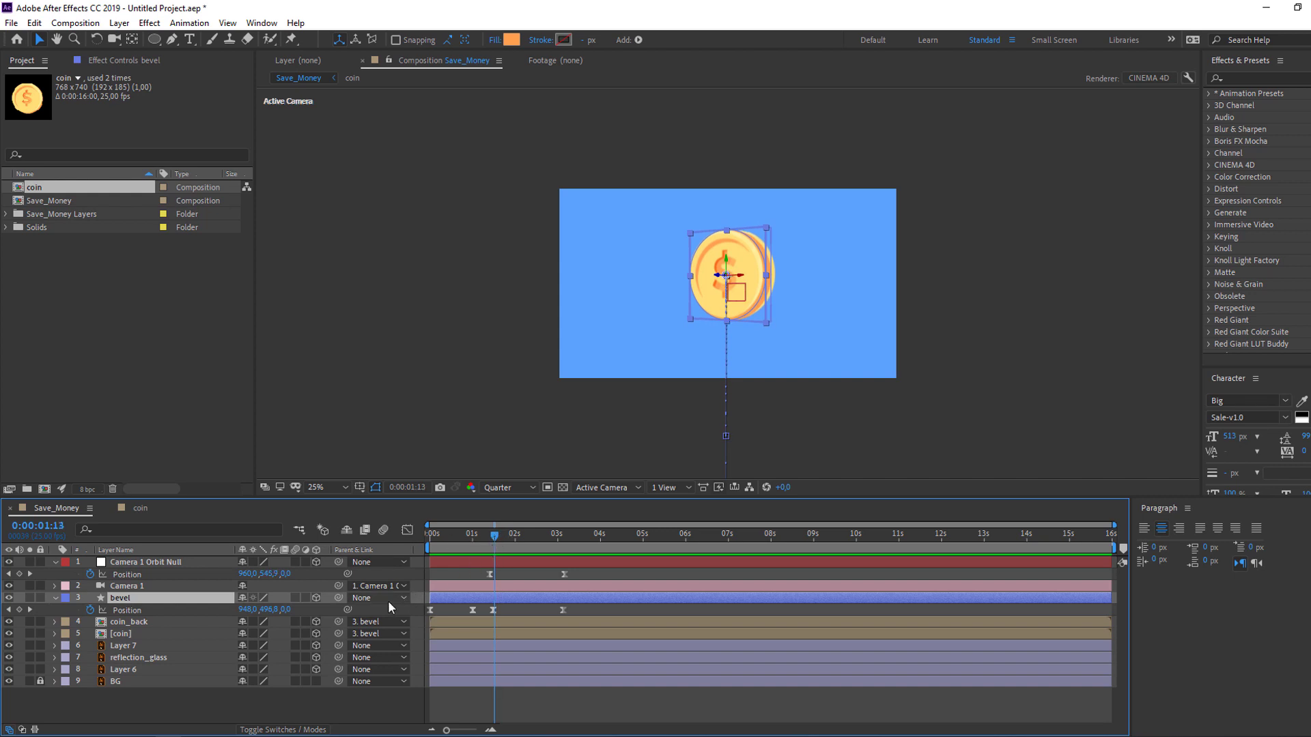
key("shift+s")
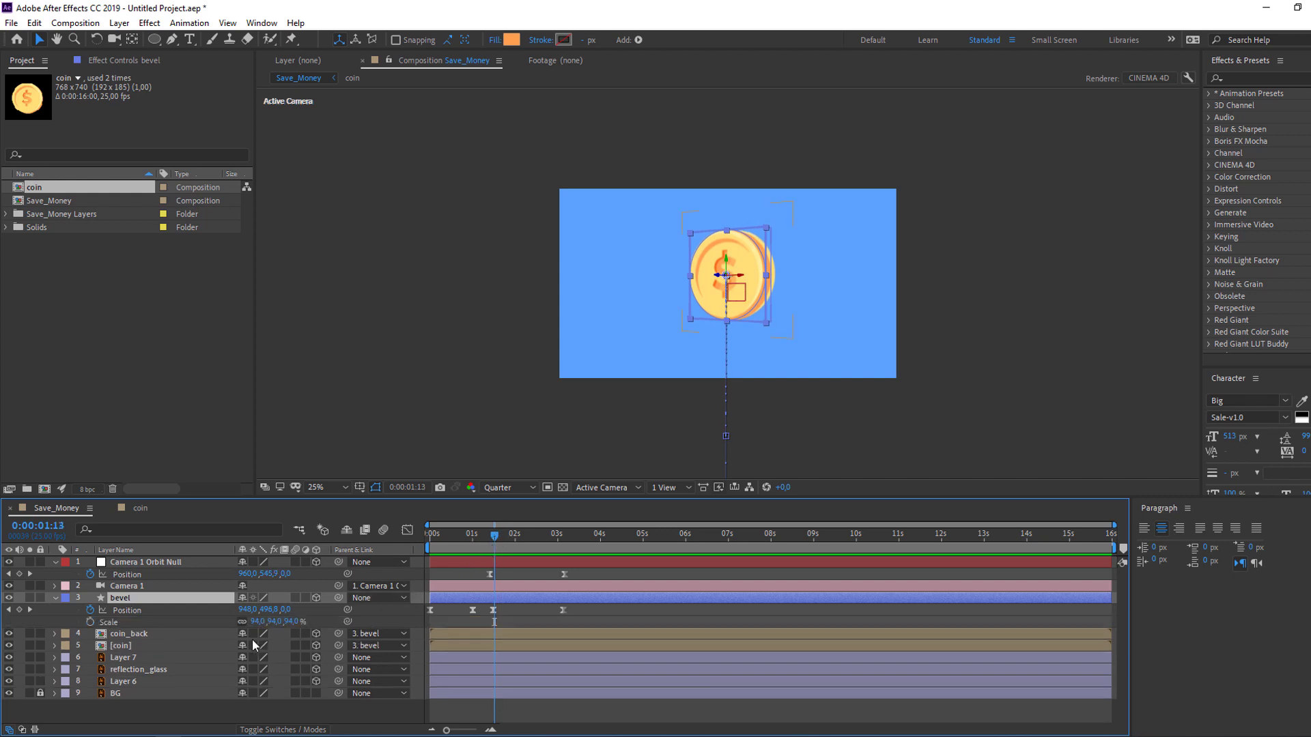
left_click(90, 622)
left_click_drag(495, 540, 538, 533)
left_click_drag(264, 622, 234, 623)
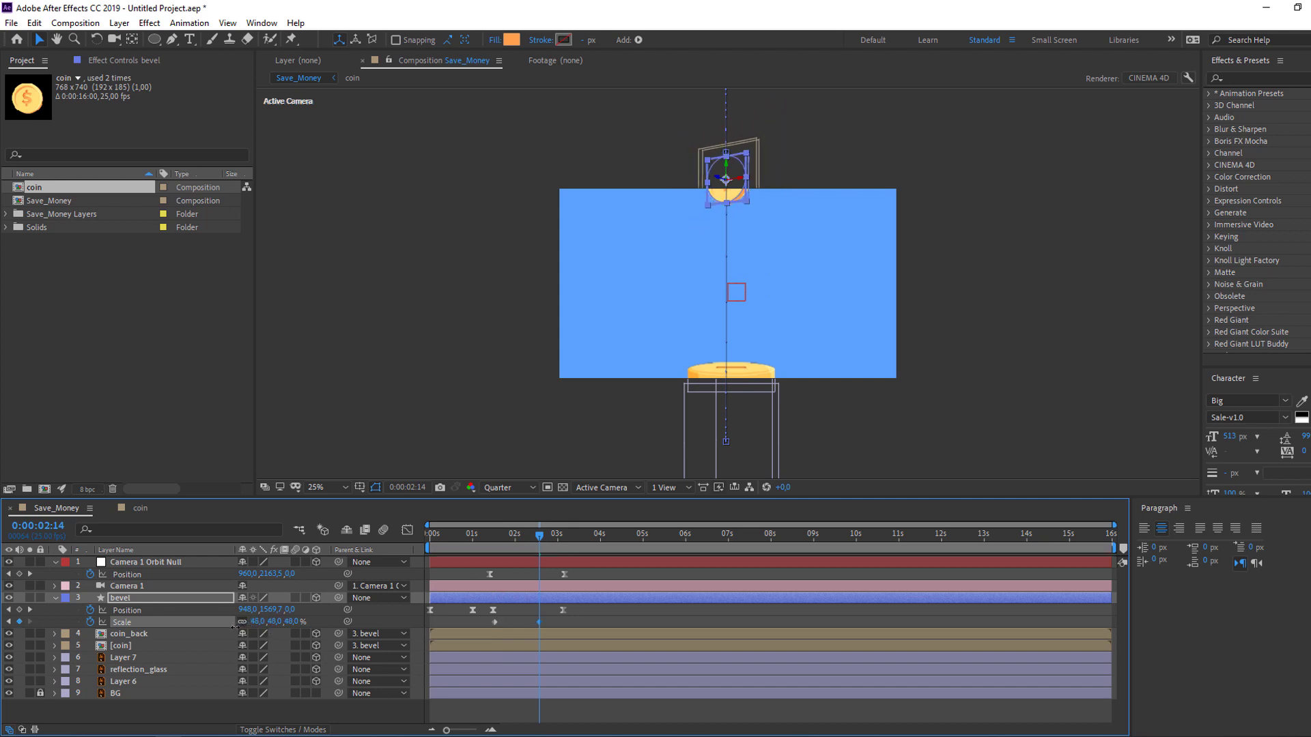
- Preview the coin's shrinking drop and apply Easy Ease to both of the bevel's Scale keyframes
left_click(576, 616)
left_click_drag(476, 533, 560, 538)
left_click_drag(567, 622, 490, 628)
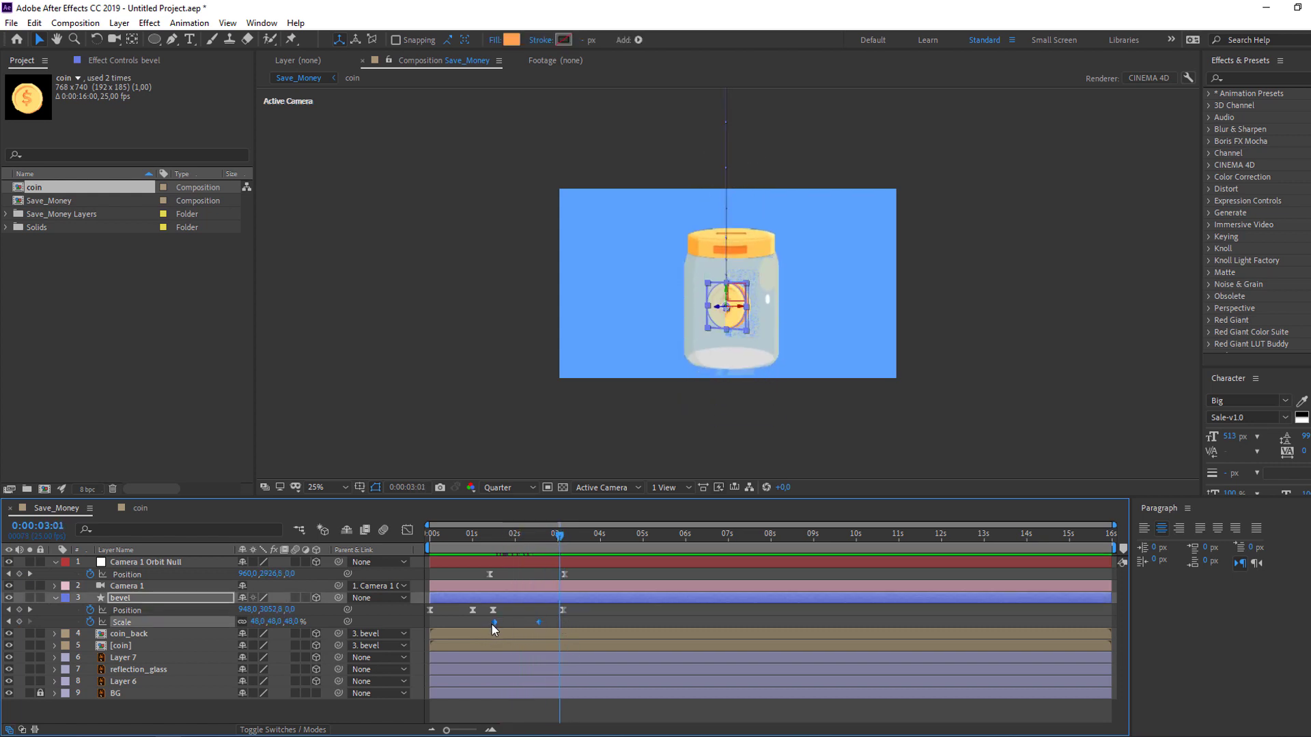
right_click(494, 621)
mouse_move(540, 611)
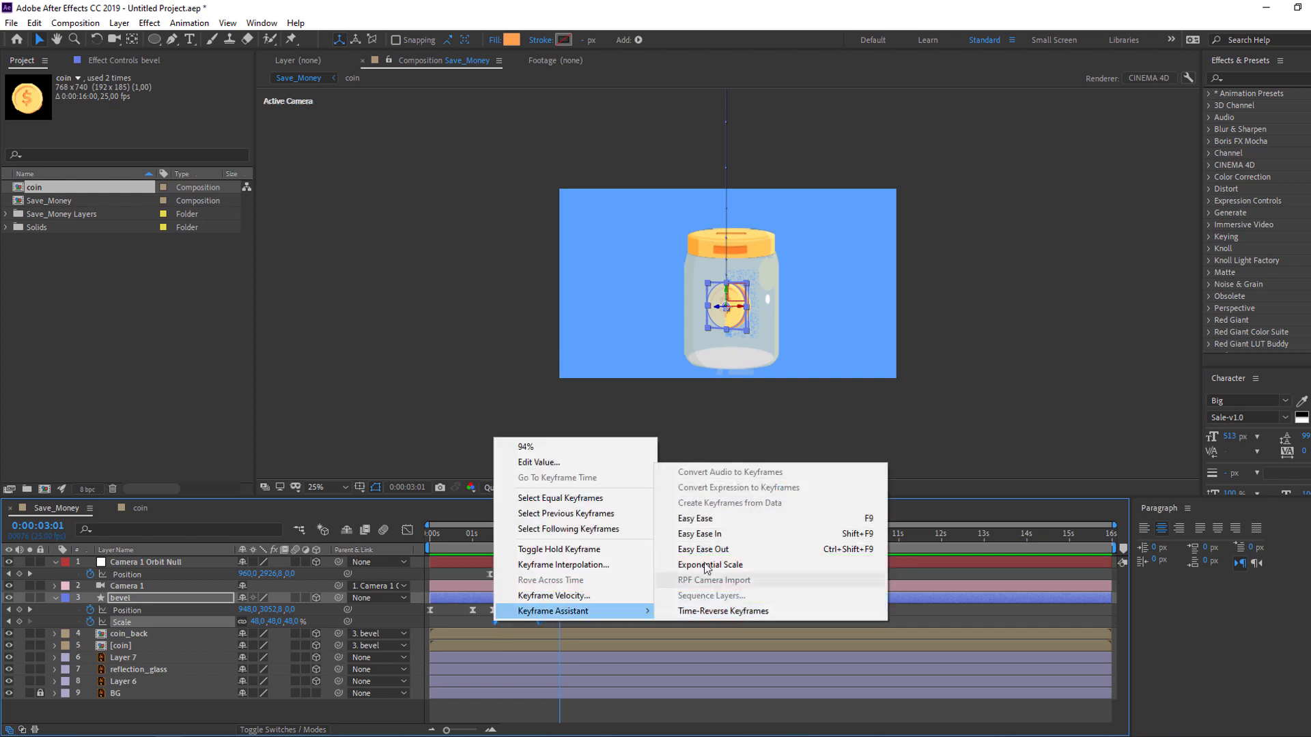
left_click(697, 519)
- Add a holding Y Rotation keyframe to the bevel at 0:00:01:11, and set its rotation to one revolution plus 32.9° at 0:00:02:16
left_click(491, 543)
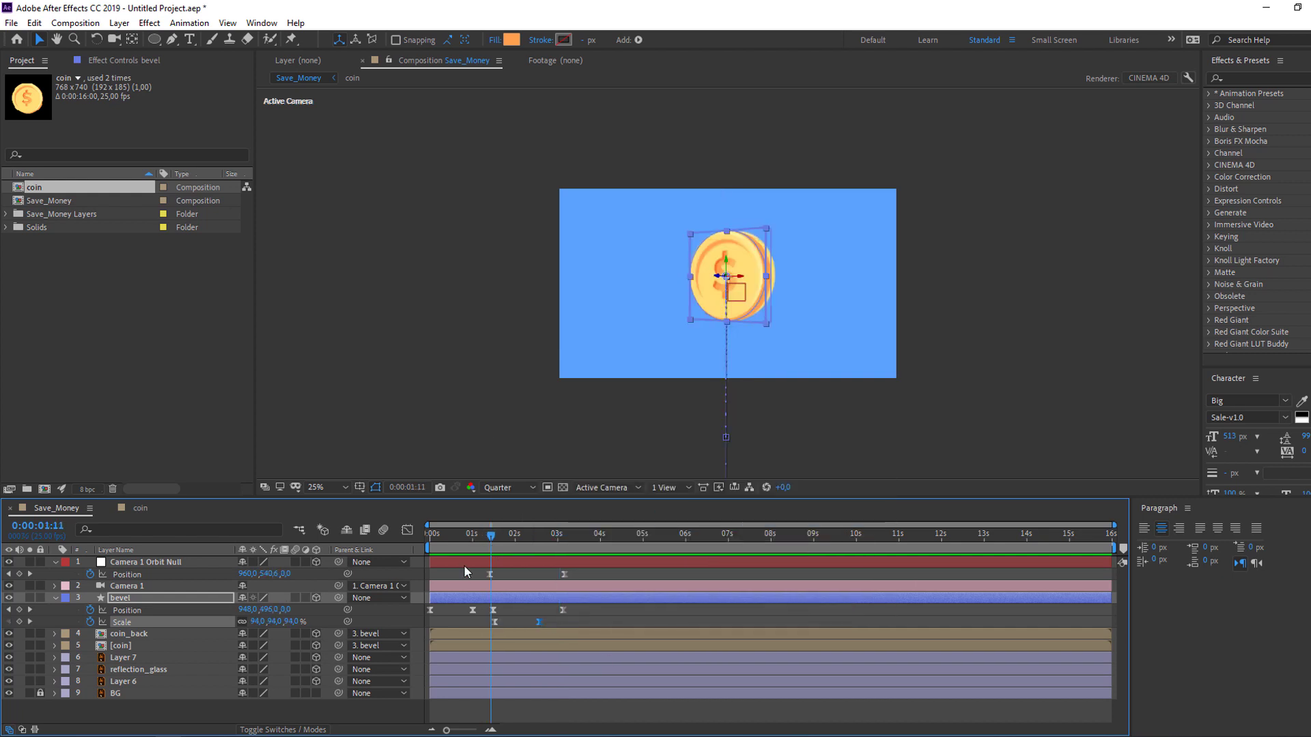
left_click(122, 598)
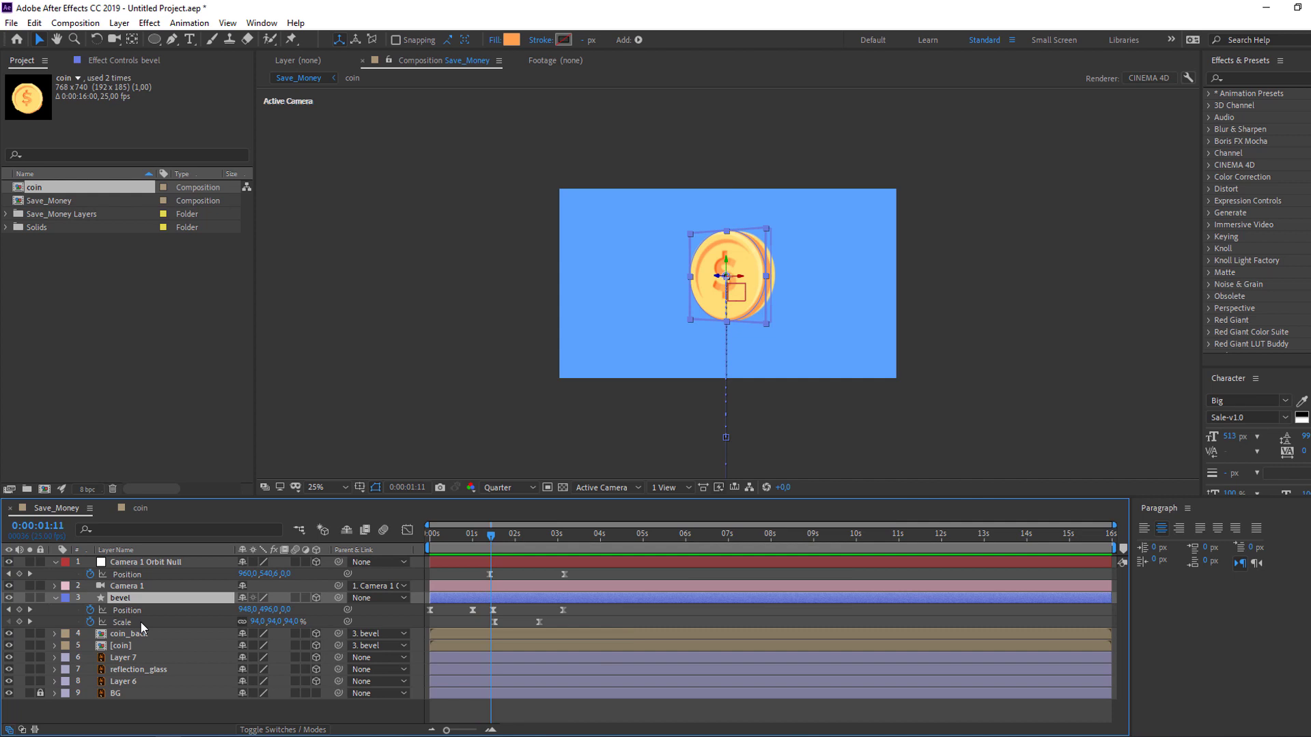
key("shift+r")
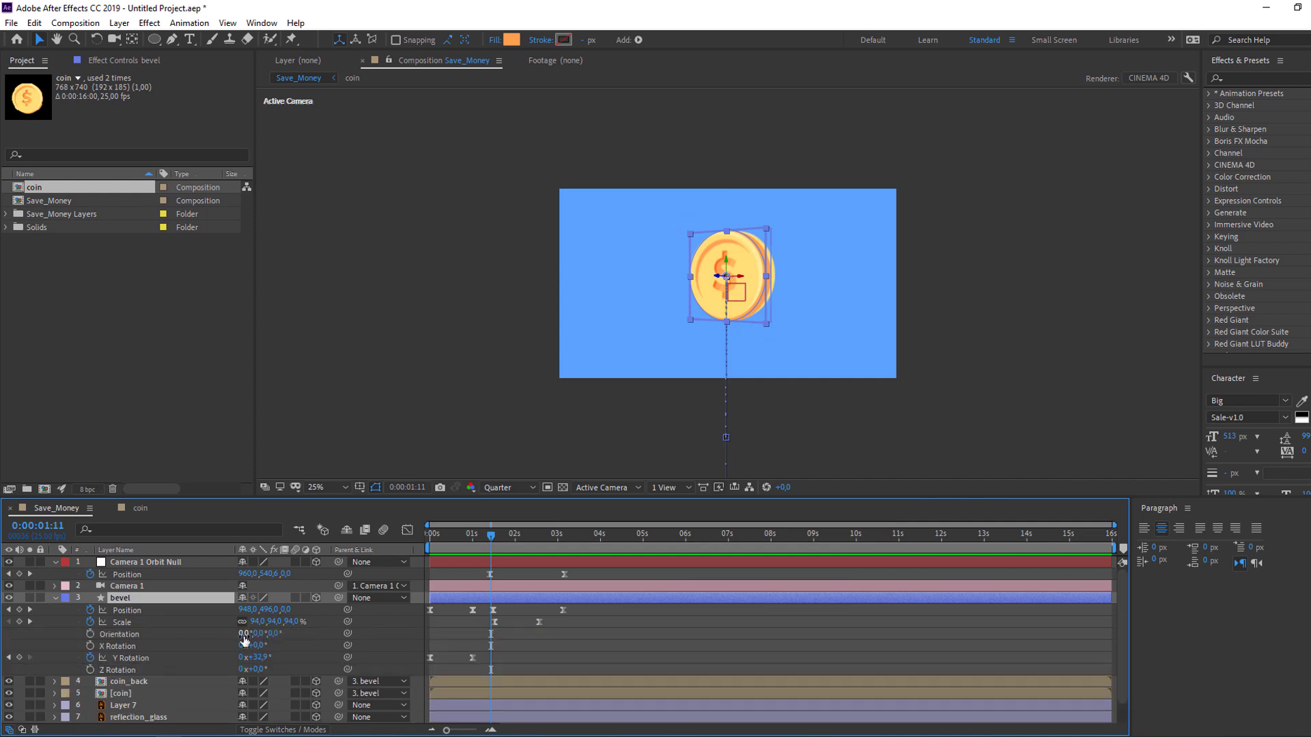
left_click(19, 659)
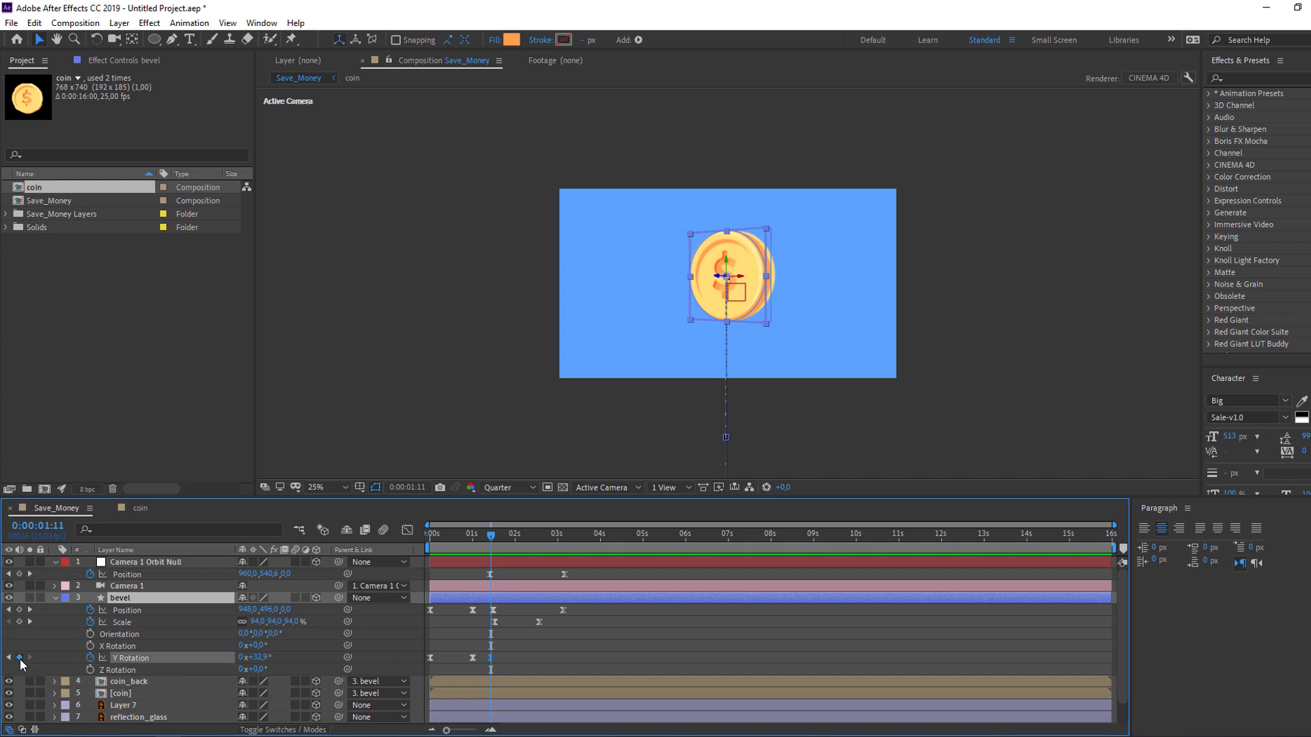
left_click_drag(490, 535, 544, 538)
left_click(607, 624)
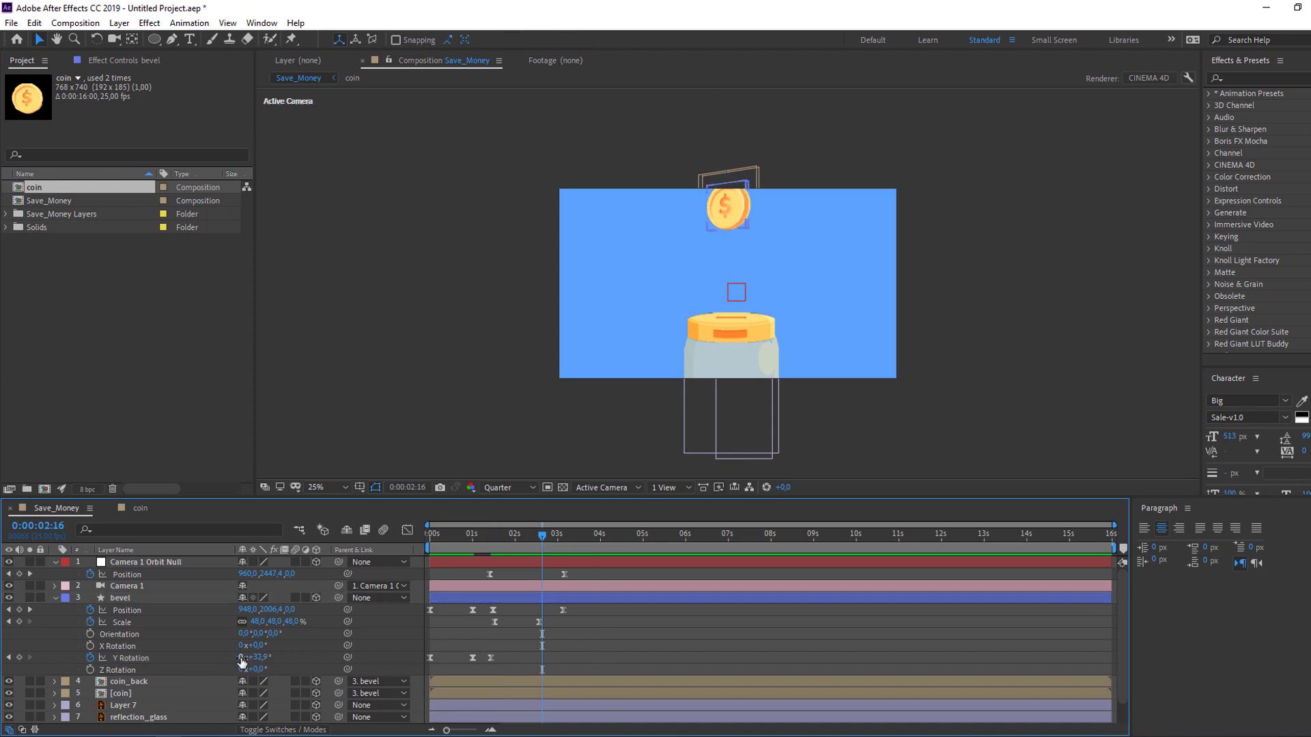
type("1")
key("Return")
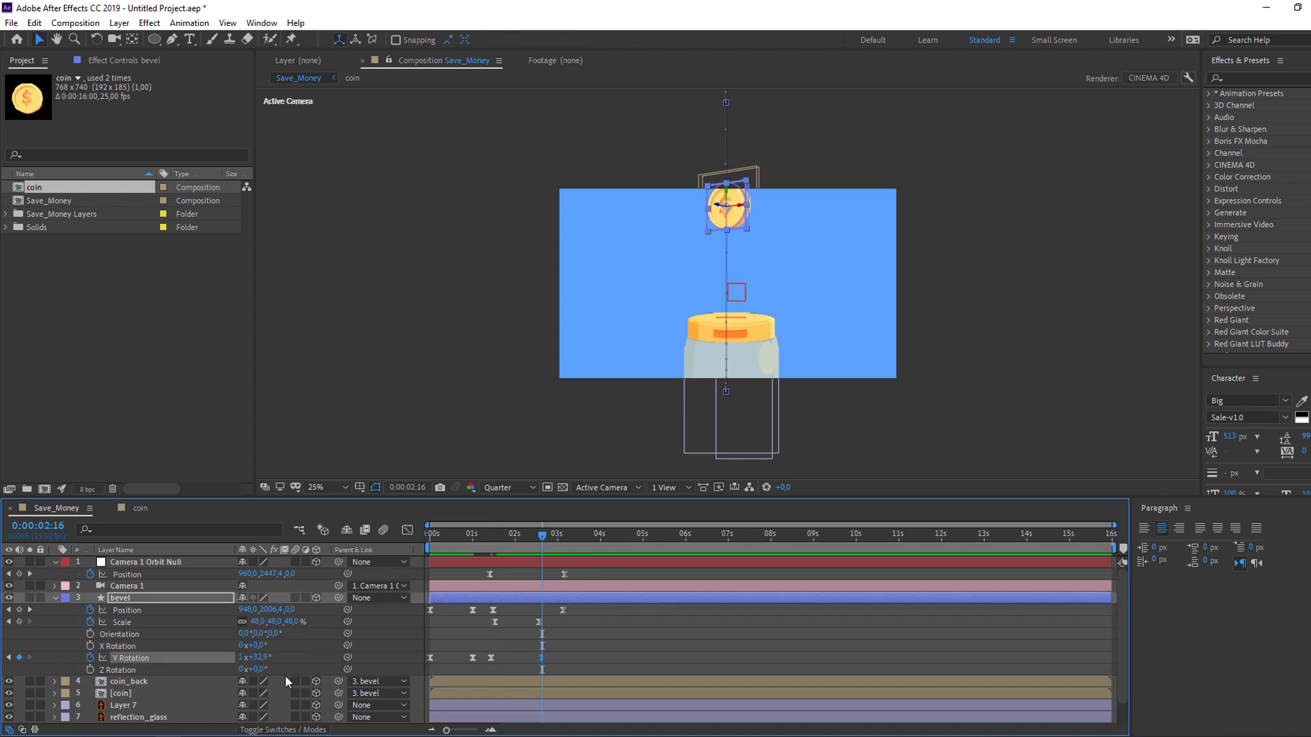
- Move the bevel's last Y Rotation keyframe to about 0:00:02:20 and preview the spinning drop
left_click_drag(477, 534, 546, 538)
left_click_drag(542, 658, 548, 658)
left_click(588, 605)
left_click_drag(482, 537, 555, 539)
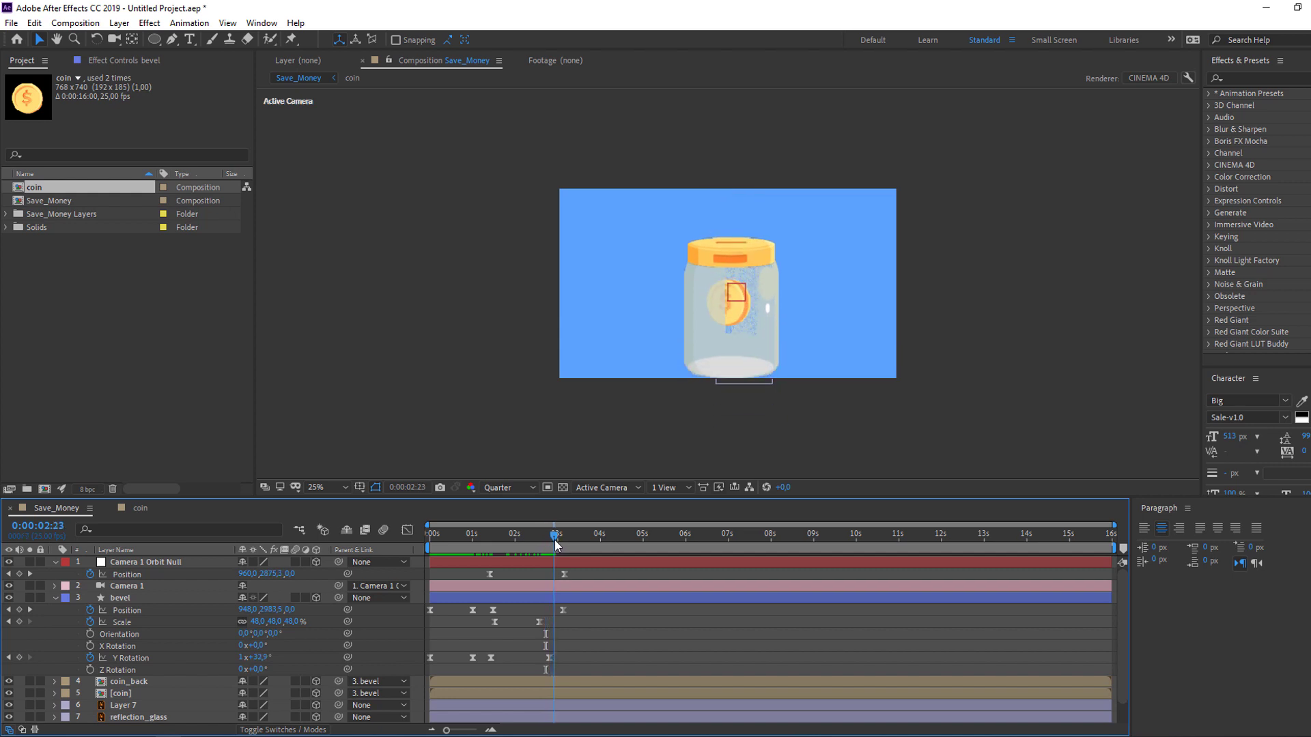
key("space")
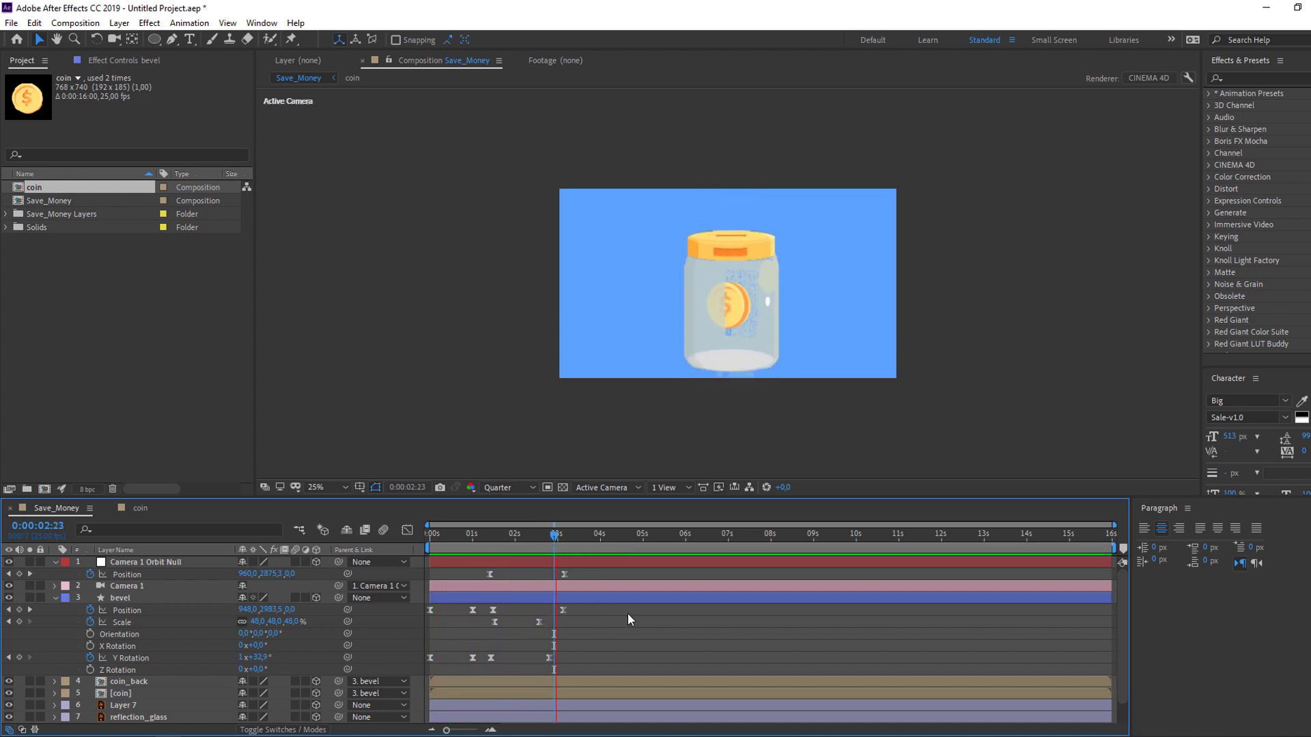
left_click_drag(472, 543, 562, 547)
- Toggle Layer 6's visibility to identify the jar's glass, and set its Z Position to -87 so it sits in front of the coin
scroll(174, 690, "down", 1)
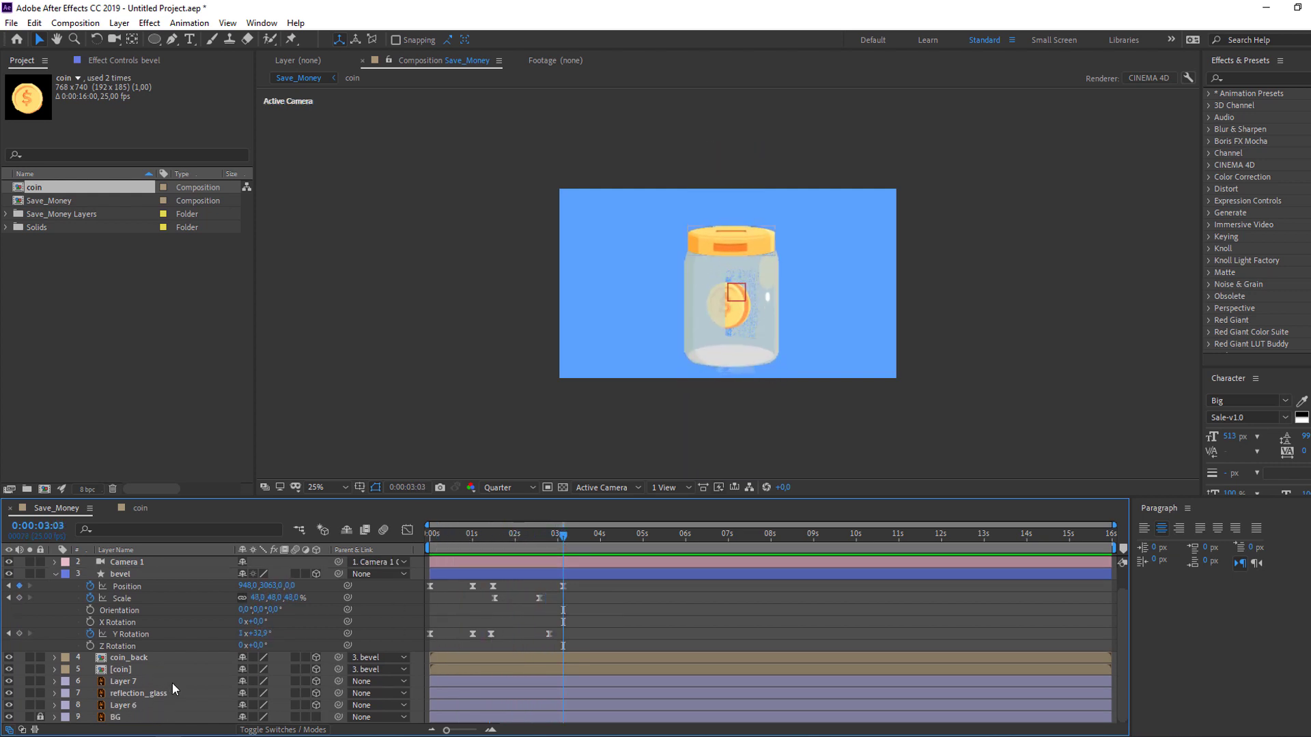
left_click(129, 706)
left_click(10, 706)
left_click(10, 707)
left_click(10, 706)
left_click(10, 707)
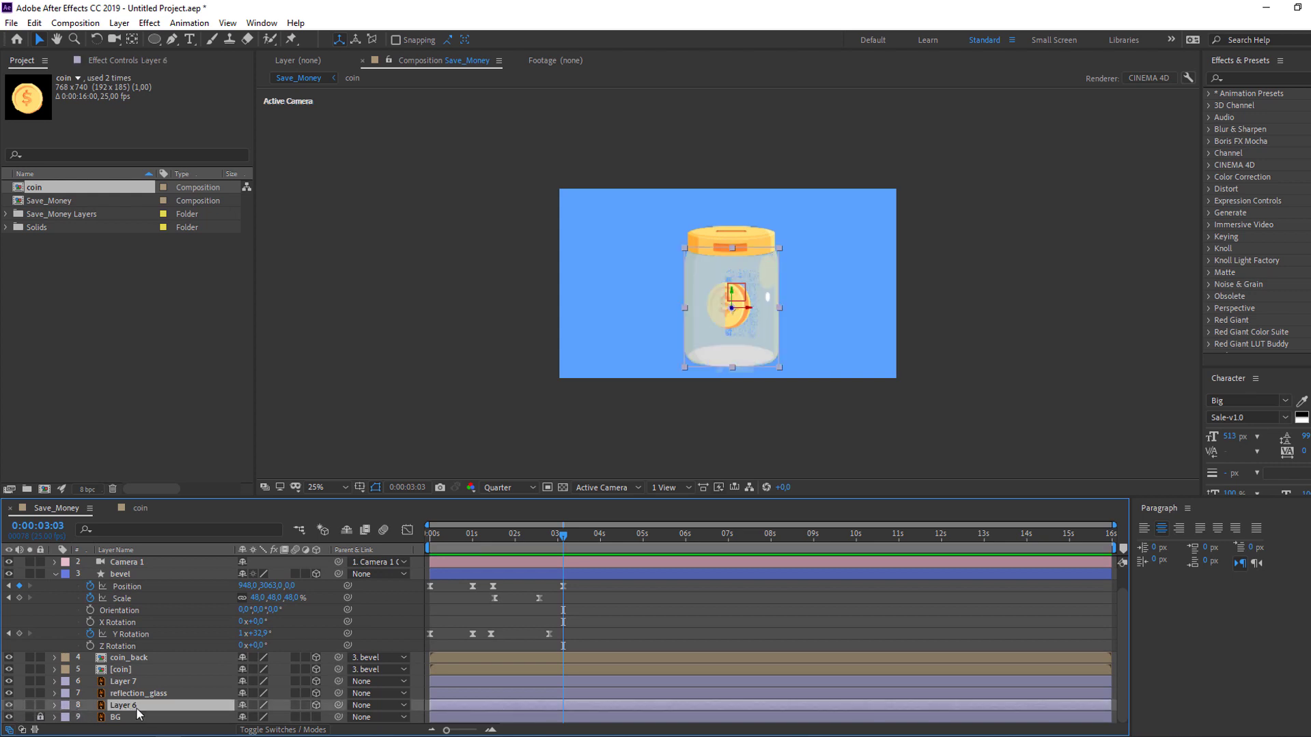
key("p")
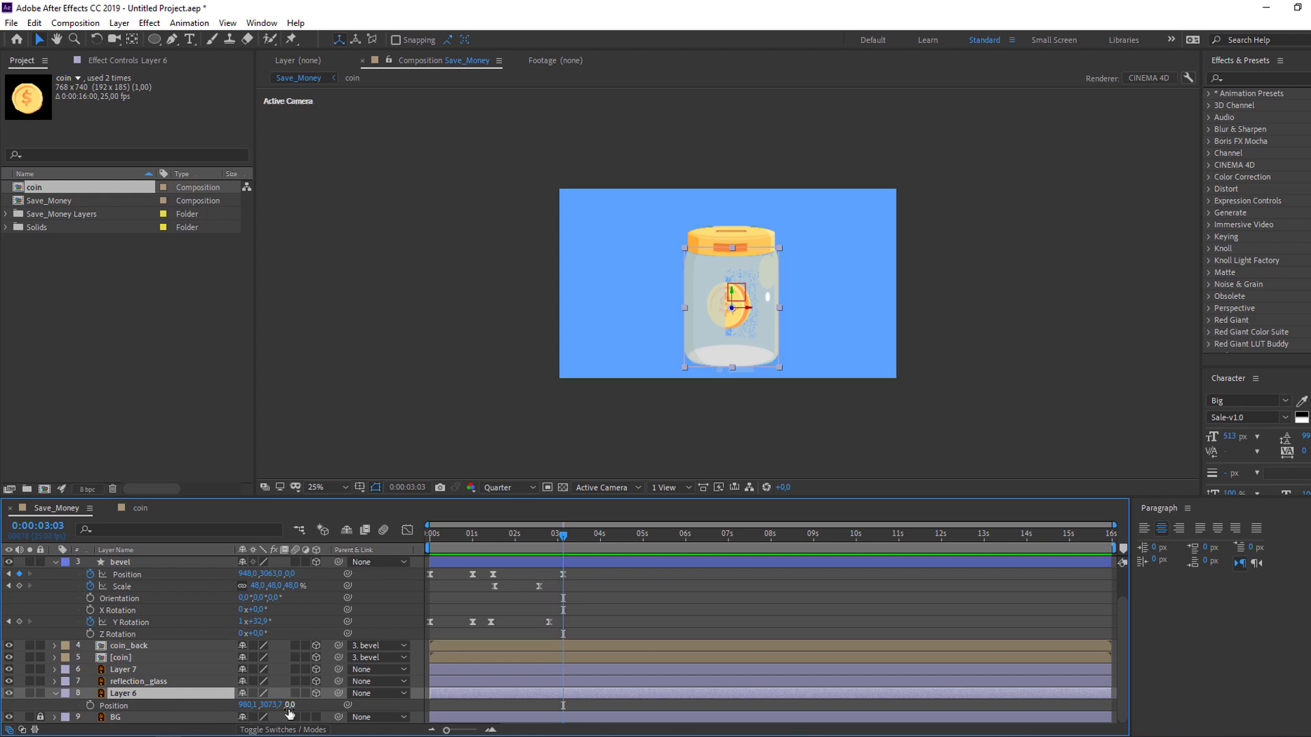
left_click_drag(287, 707, 245, 731)
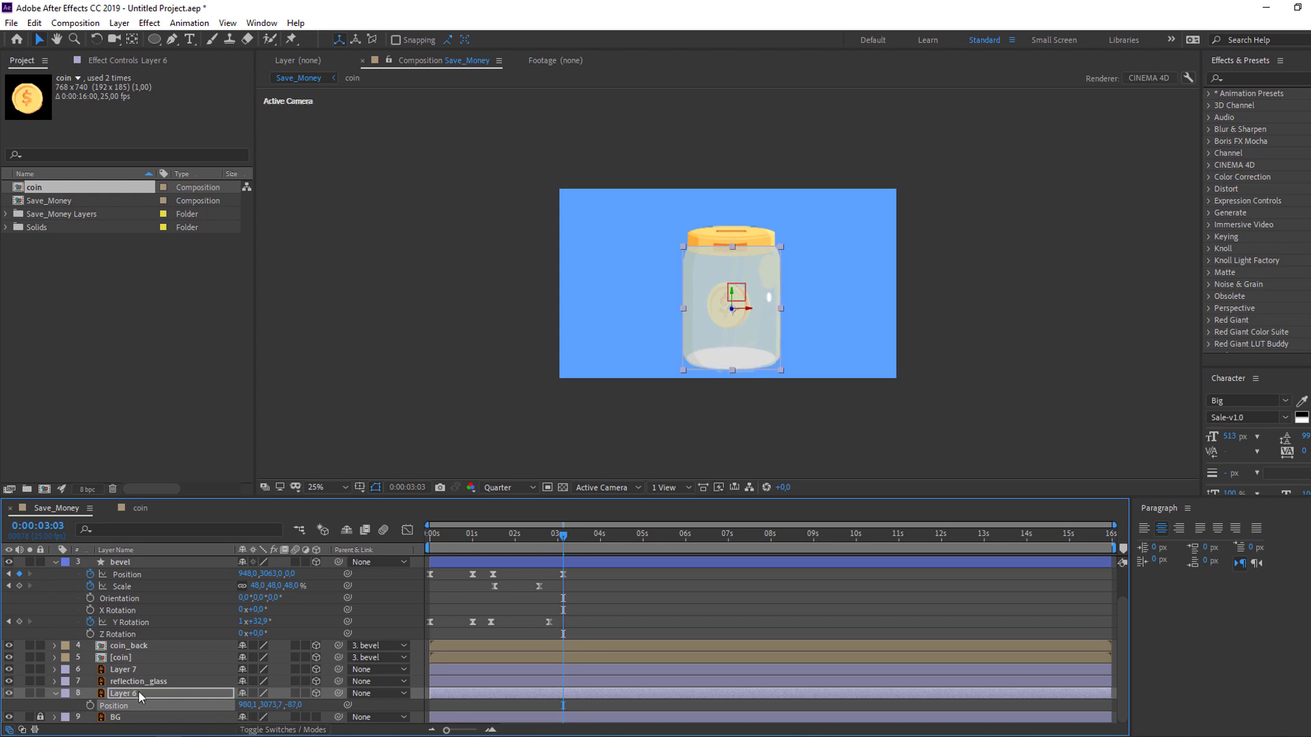
- Set the Z Position of the lid, Layer 7, to -127 and preview the animation with the composition fitted to the view
left_click(123, 671)
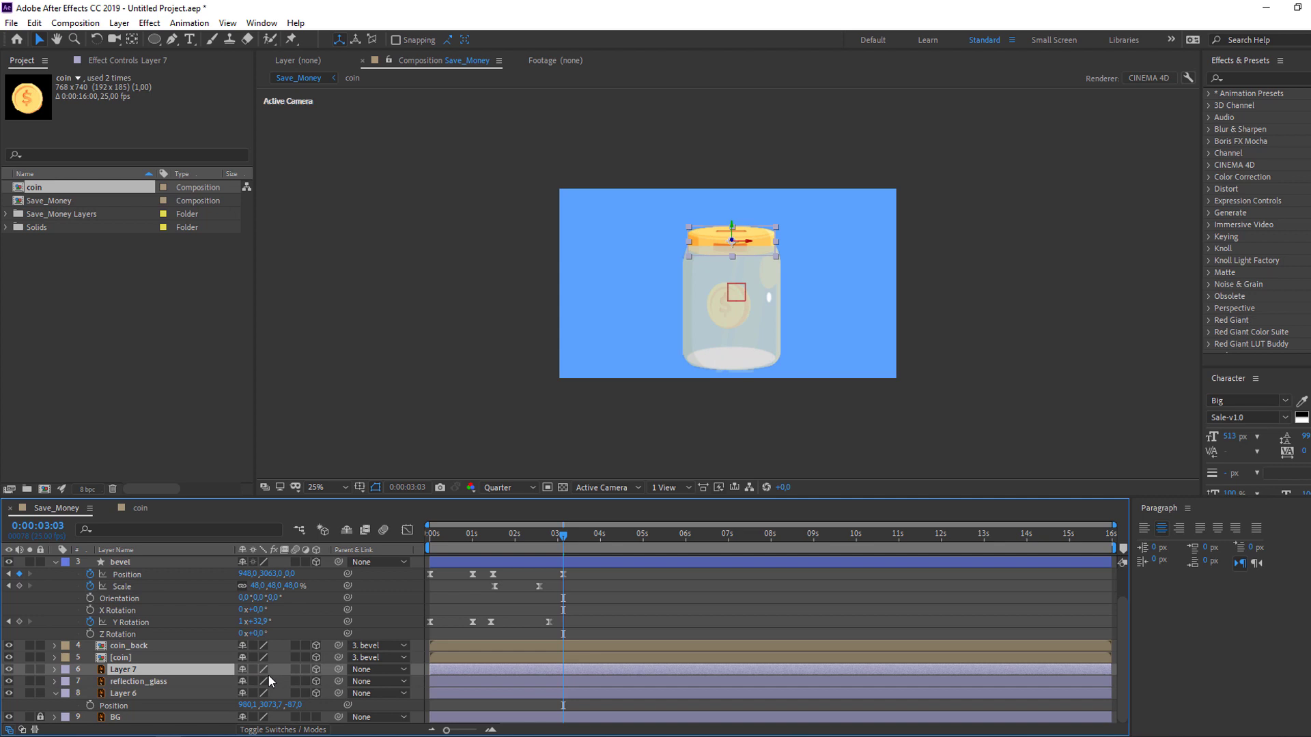
key("p")
left_click_drag(291, 683, 208, 703)
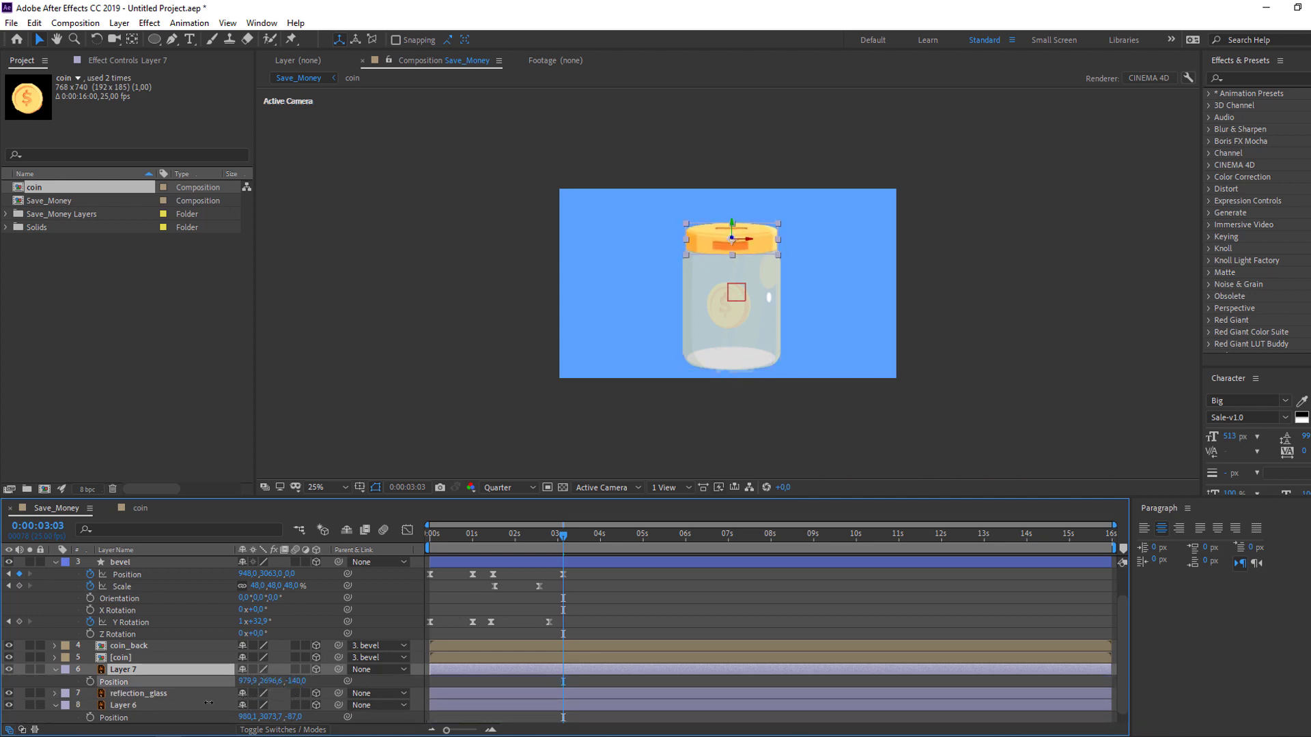
left_click(330, 487)
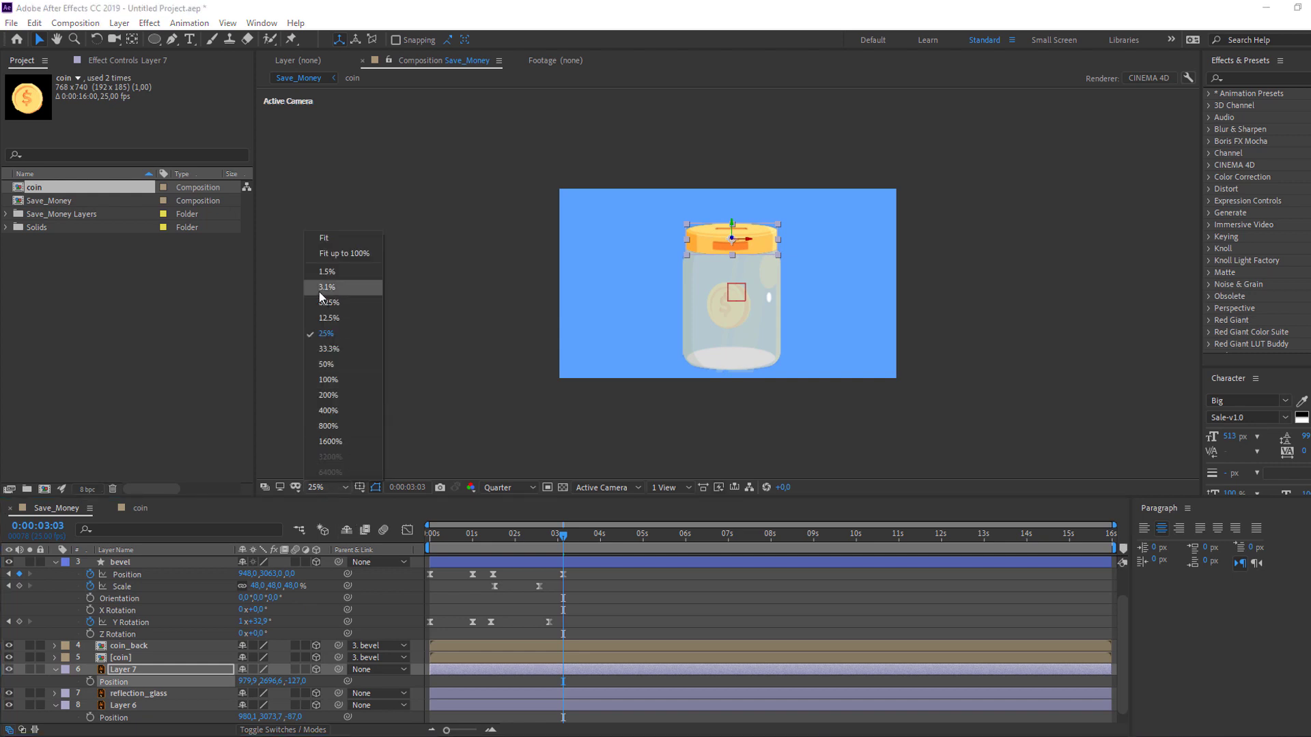
left_click(325, 264)
left_click(339, 489)
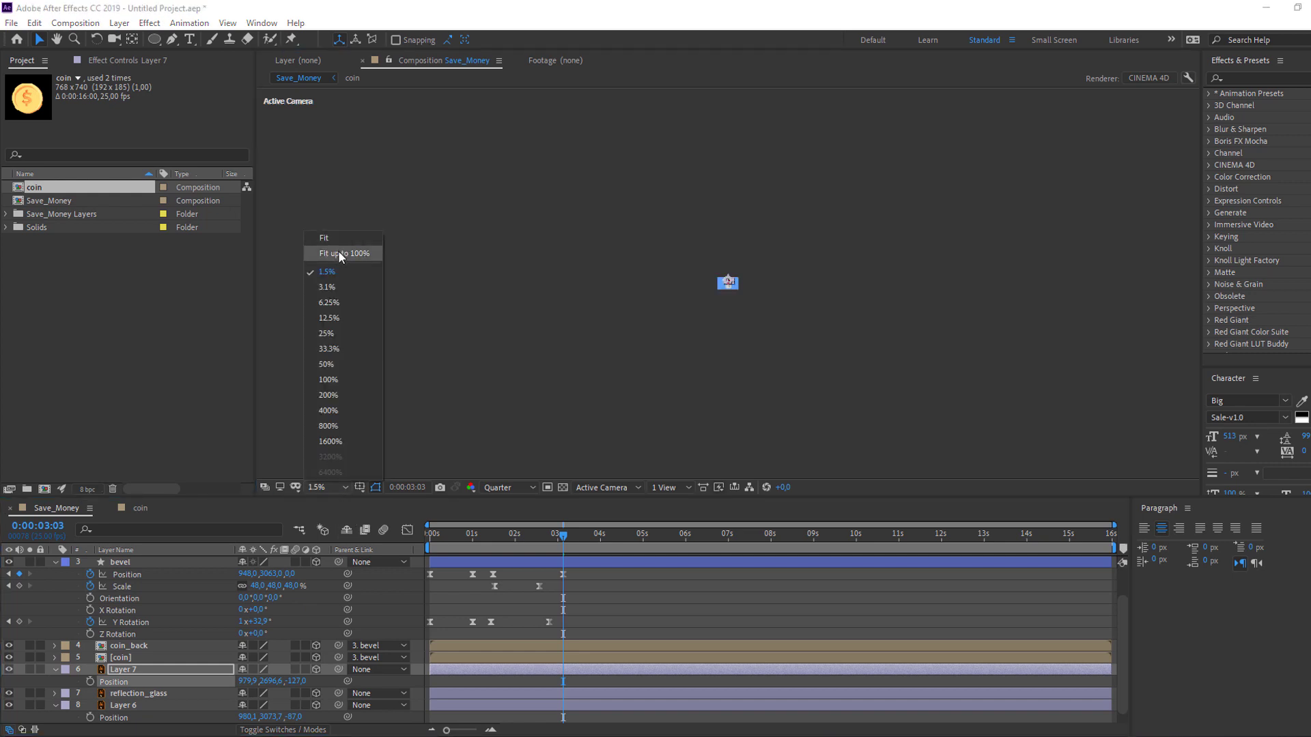
left_click(338, 251)
key("space")
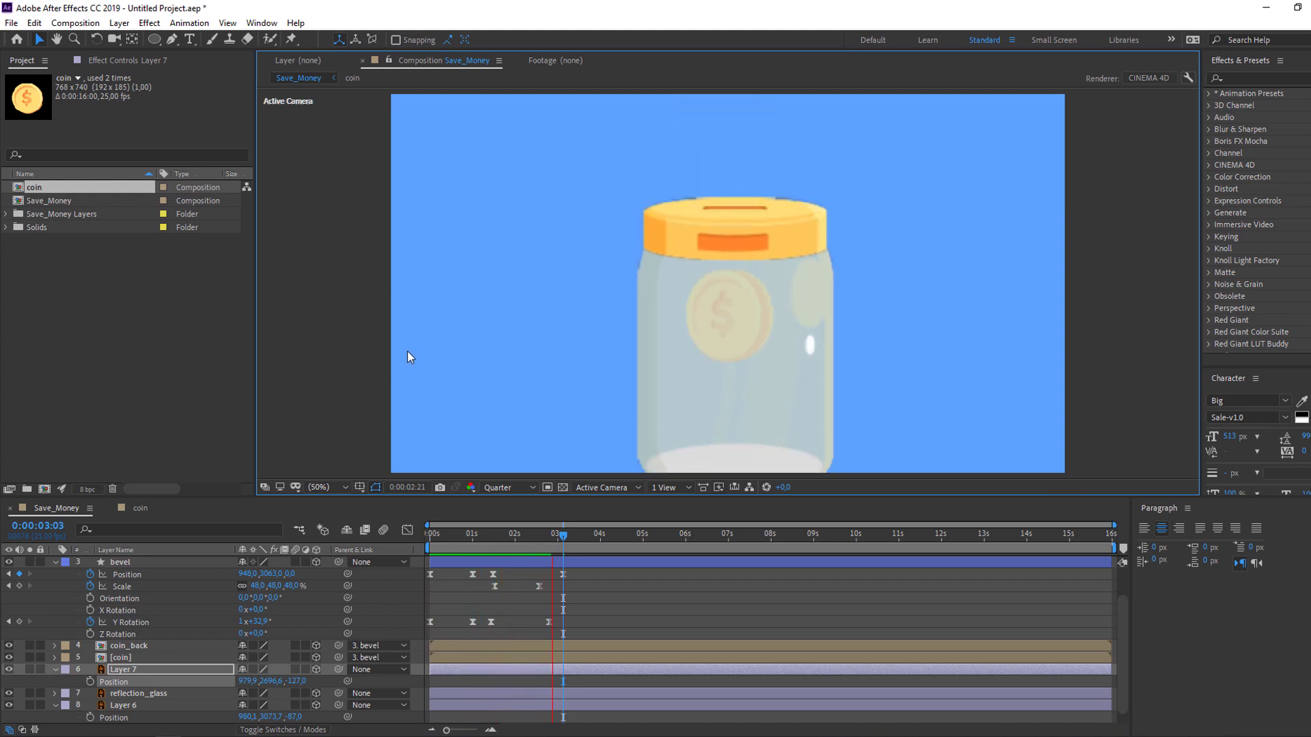
- Return to the start of the timeline and collapse the properties of the bevel, Layer 7 and Layer 6
left_click_drag(553, 545, 405, 580)
left_click(55, 562)
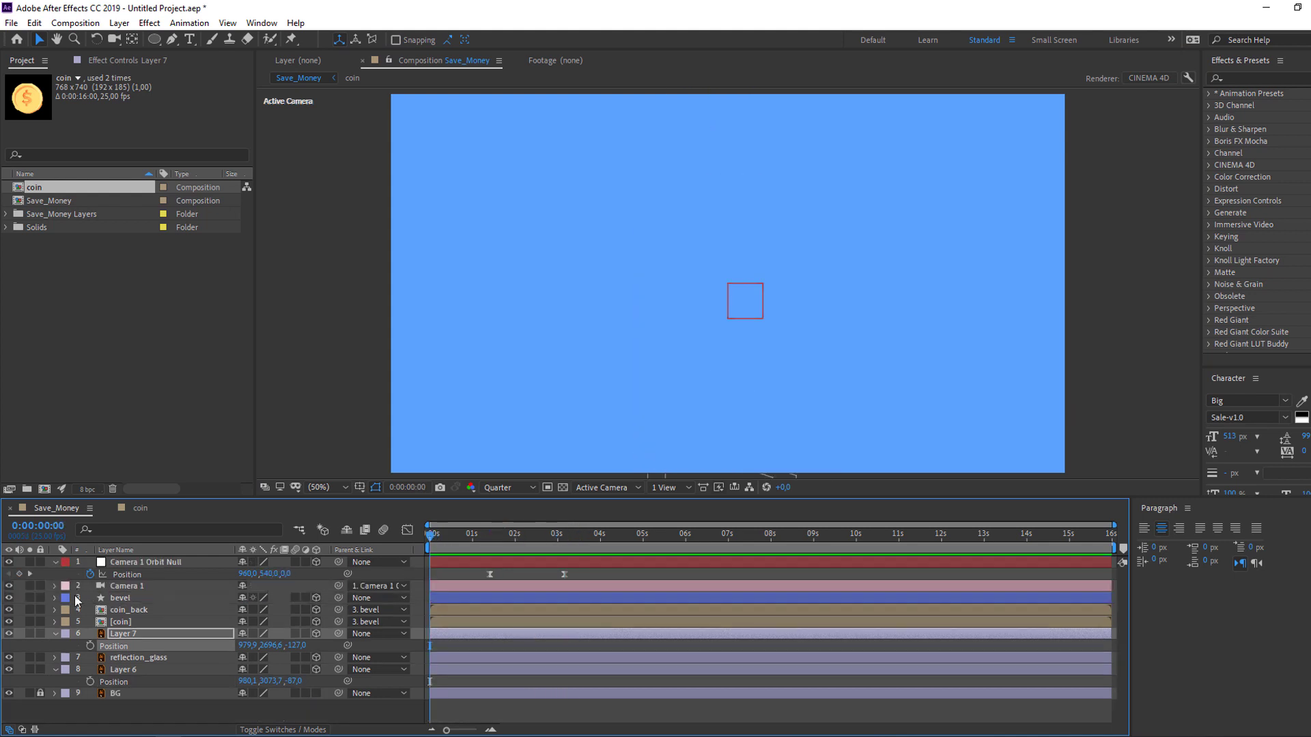
left_click(56, 634)
left_click(55, 657)
left_click(223, 673)
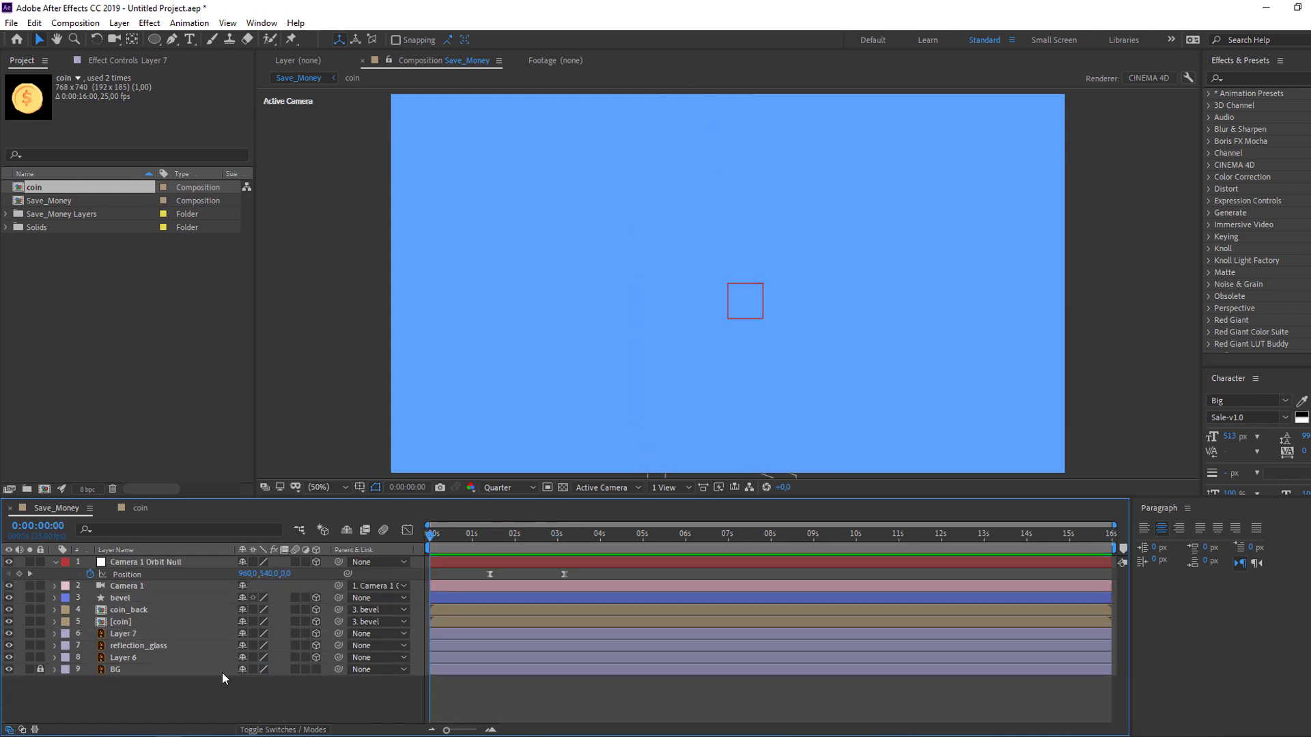
- Review the coin's motion in the timeline, open the coin precomposition, and duplicate its coin layer
left_click_drag(500, 535, 595, 540)
left_click(133, 646)
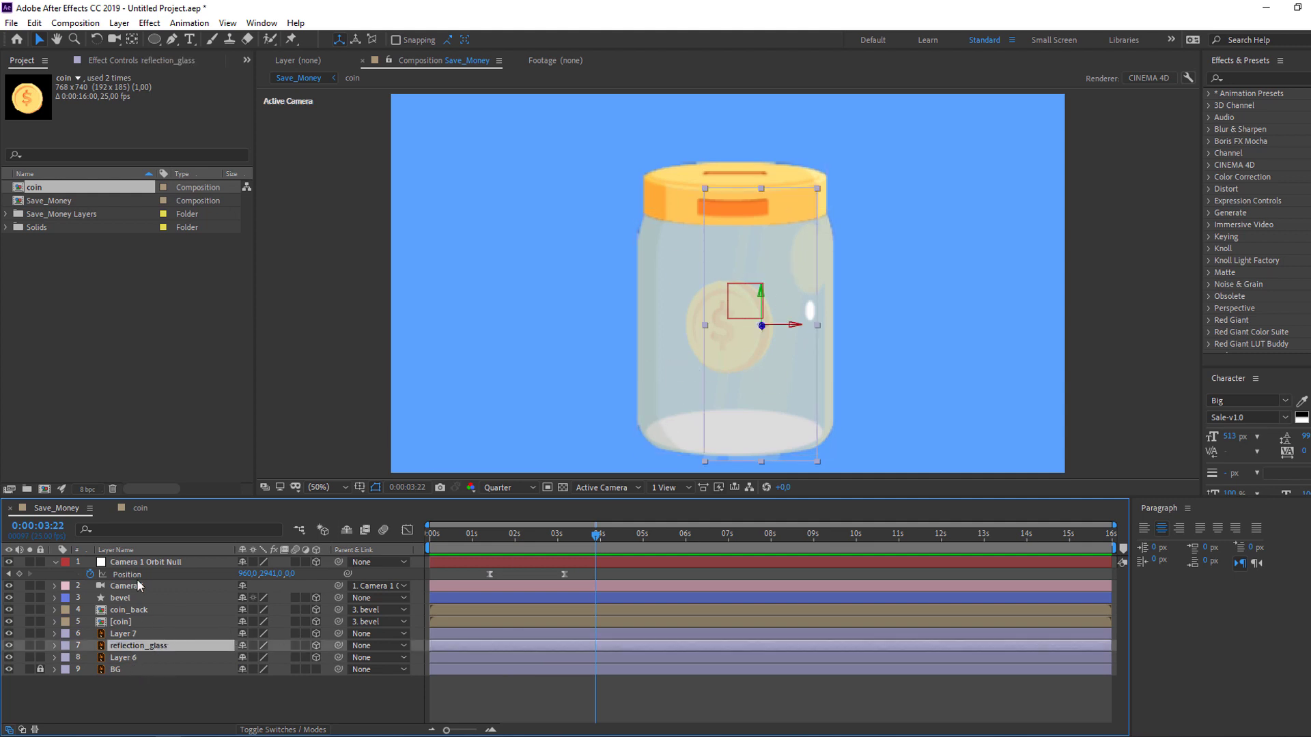
left_click(137, 610)
mouse_move(458, 532)
left_mouse_down()
mouse_move(437, 532)
mouse_move(455, 531)
left_mouse_up()
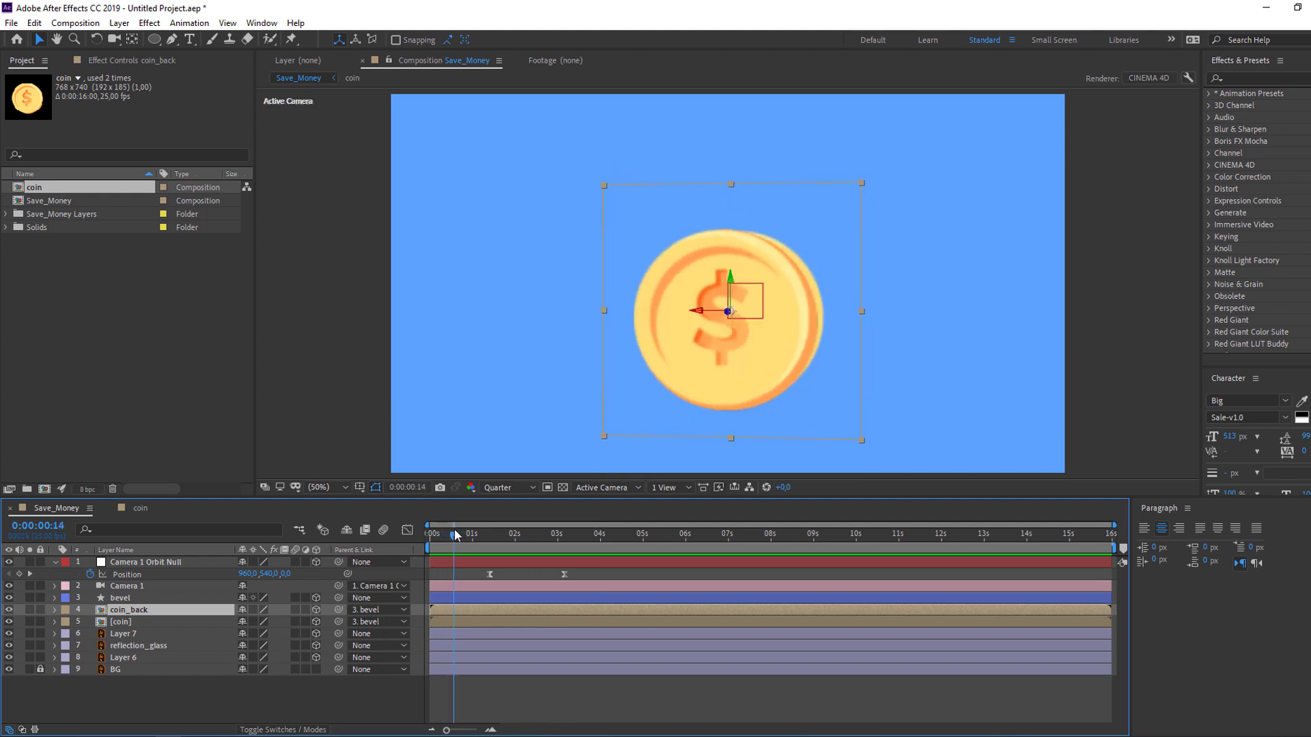
double_click(120, 620)
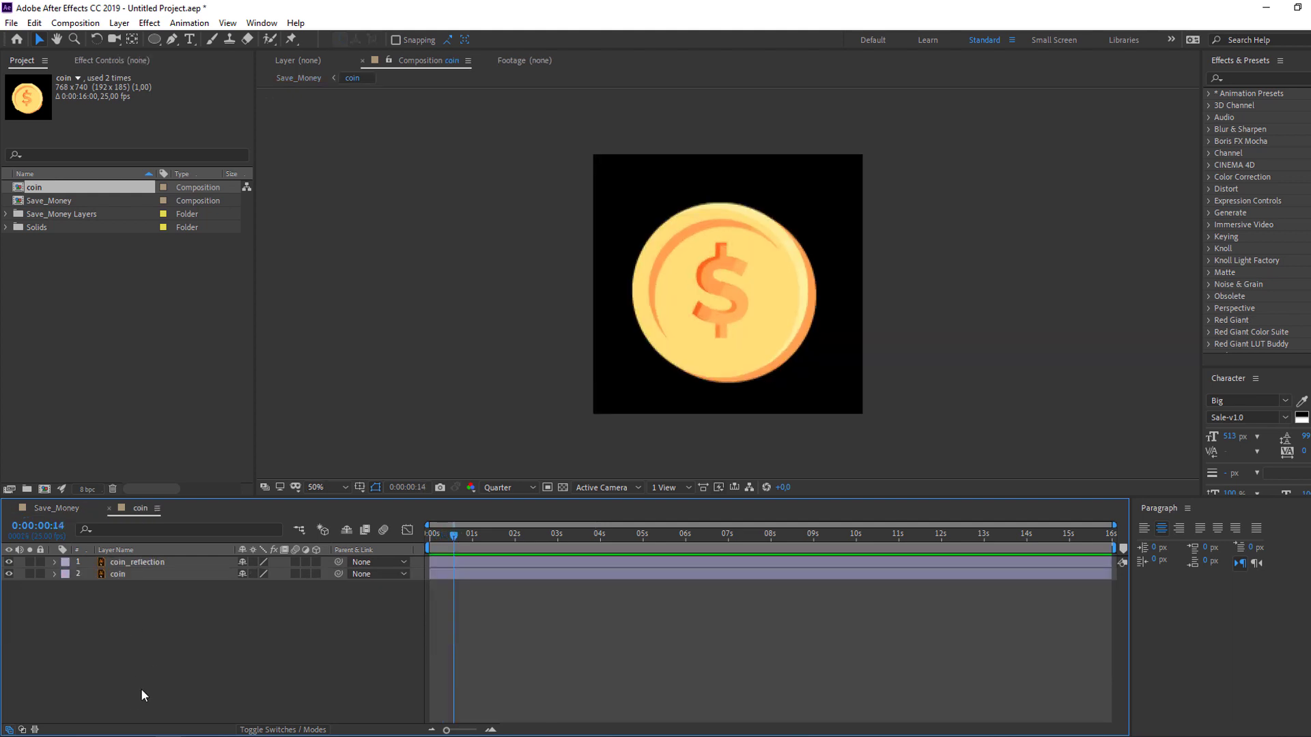
left_click(124, 578)
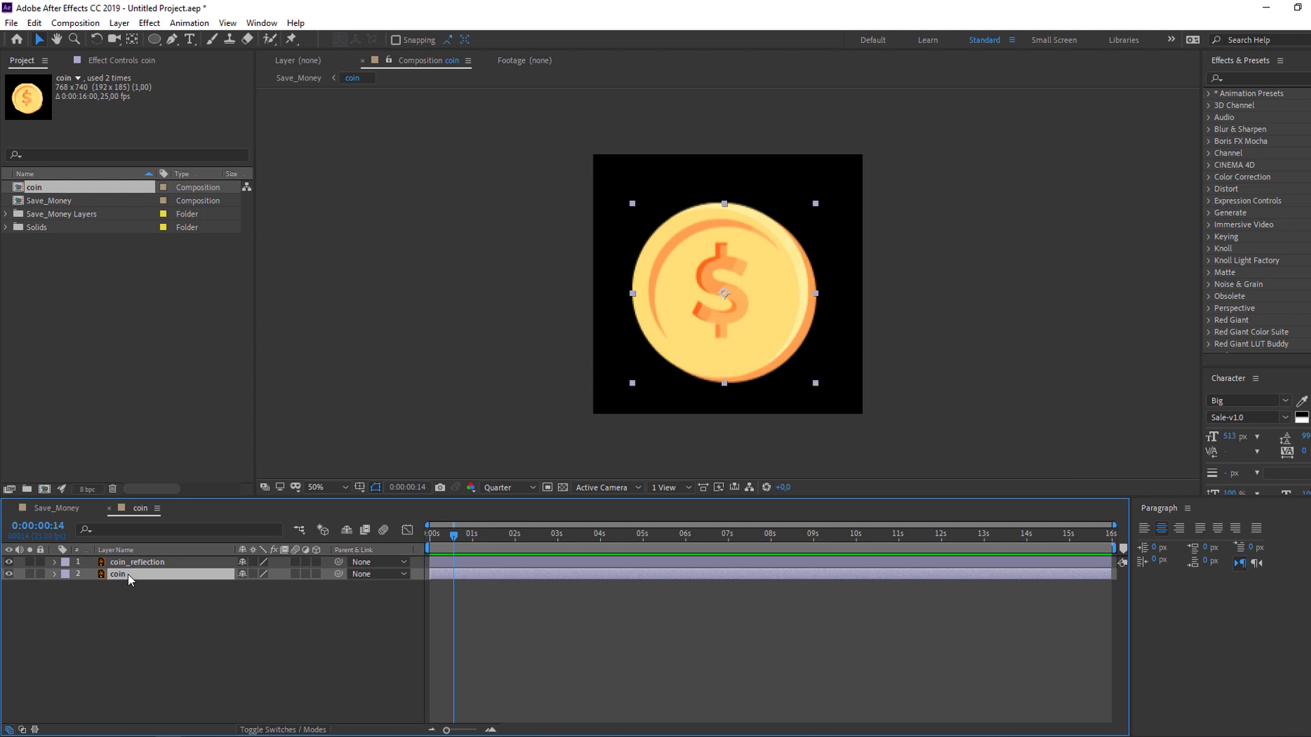
left_click(34, 22)
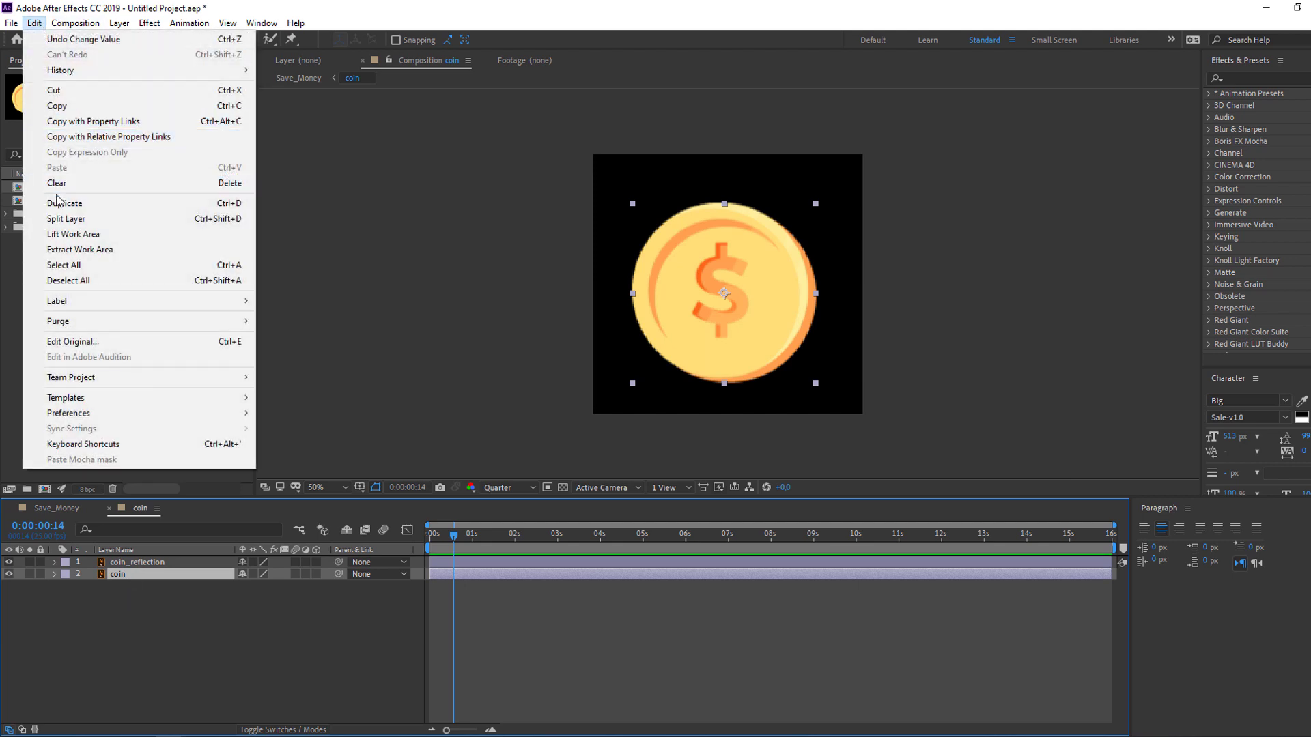
left_click(225, 204)
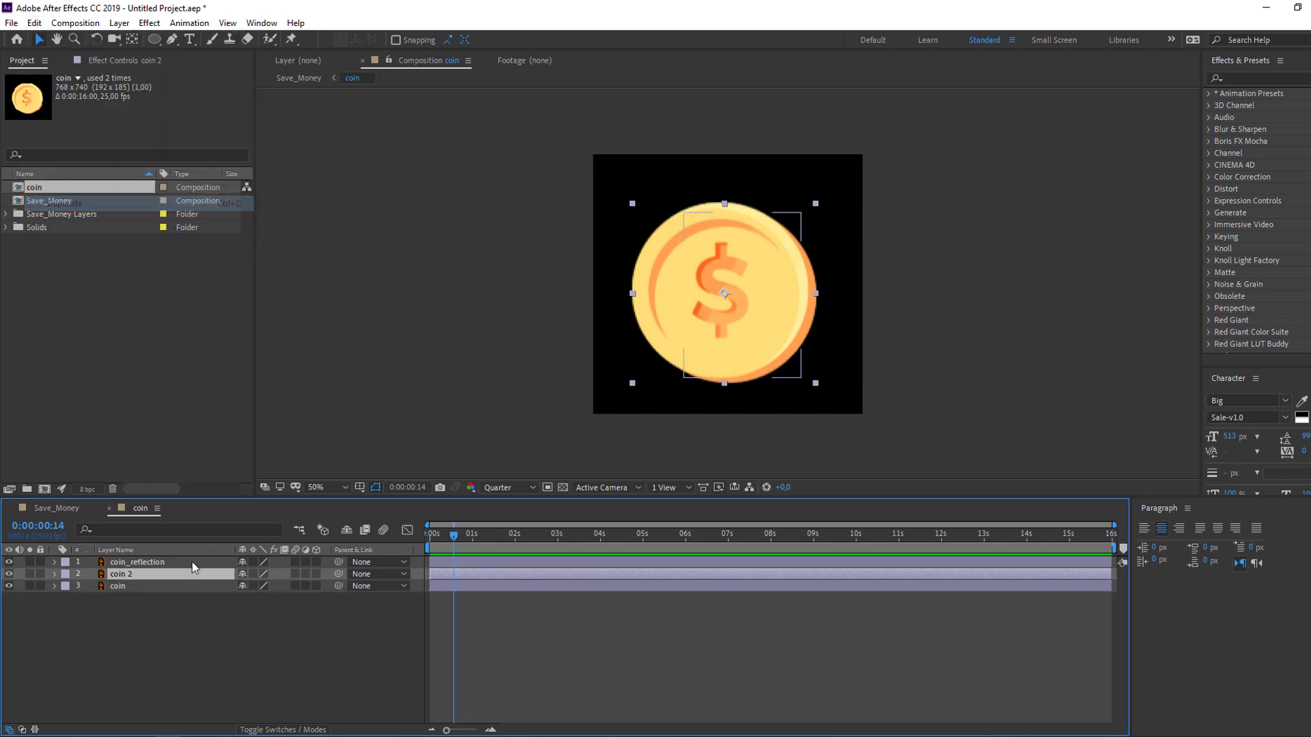
- Move coin_reflection directly below coin 2 in the layer order and set its track matte to Alpha Matte "coin 2"
left_click(108, 563)
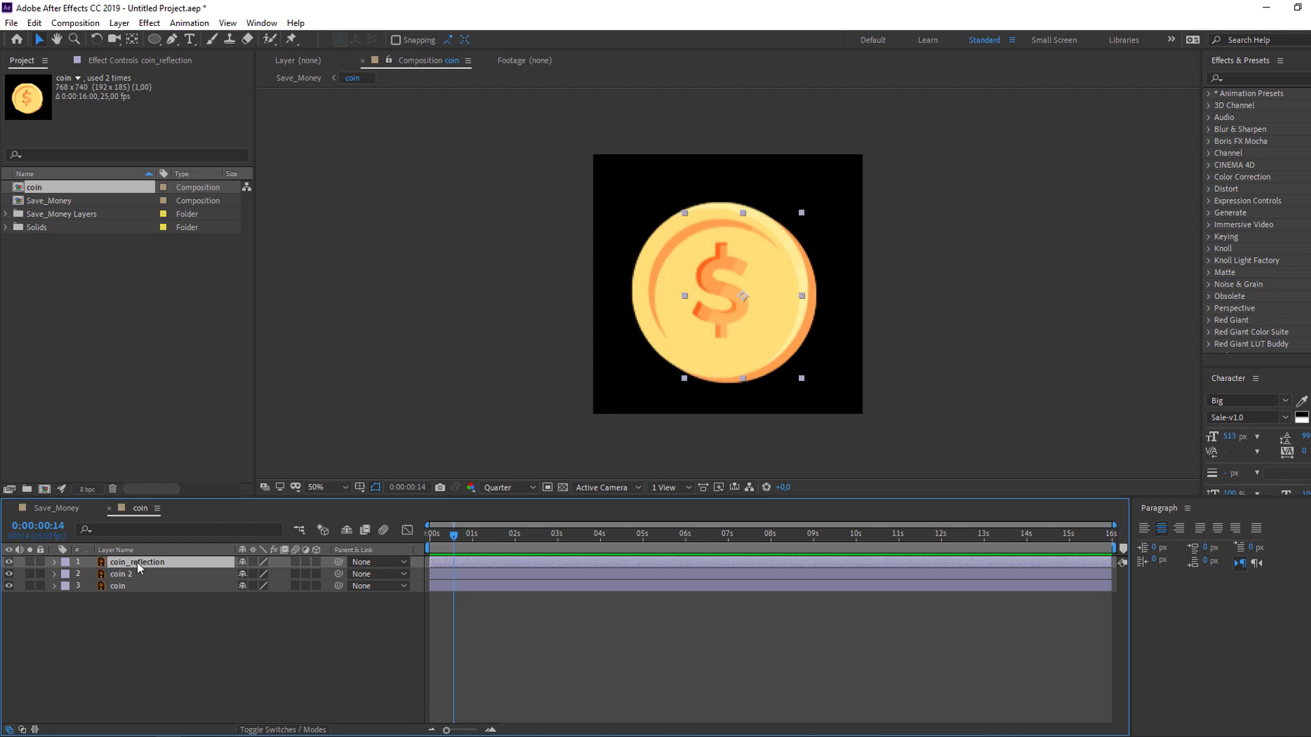
mouse_move(139, 567)
left_mouse_down()
mouse_move(136, 583)
mouse_move(120, 577)
left_mouse_up()
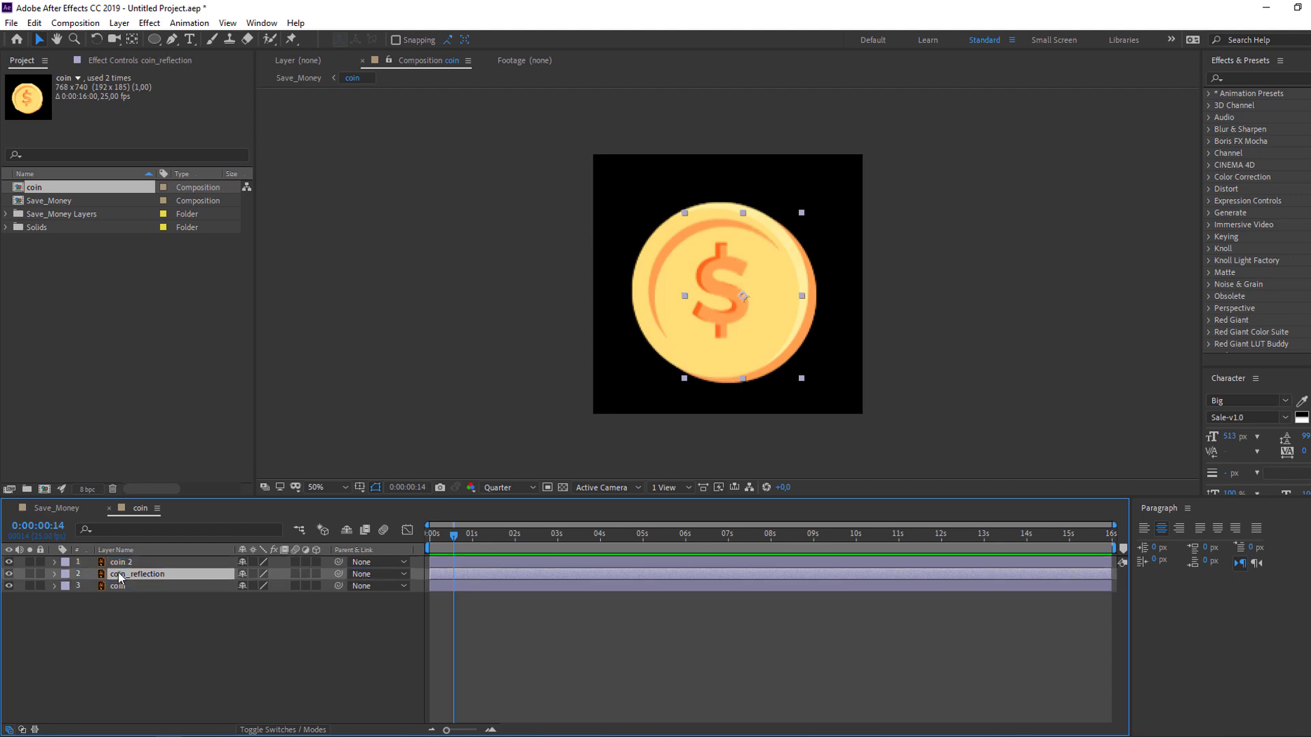
left_click(271, 730)
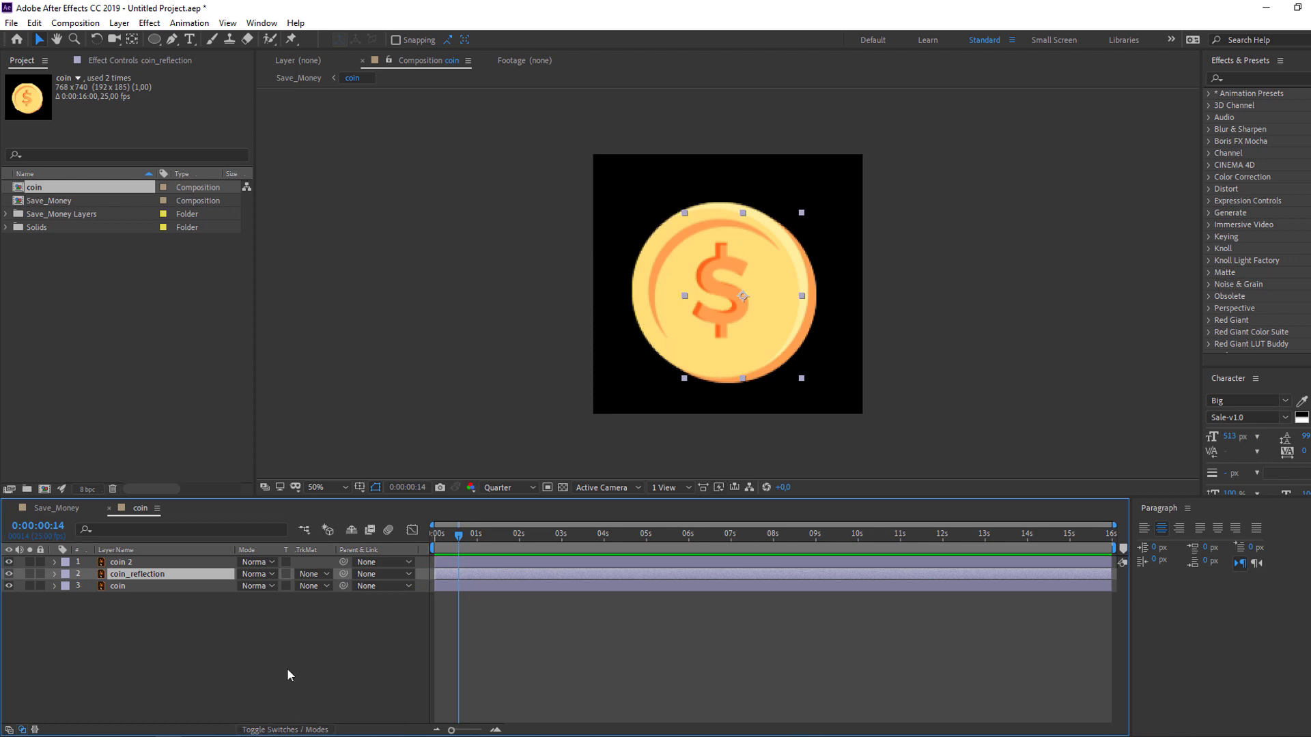
left_click(306, 577)
left_click(321, 609)
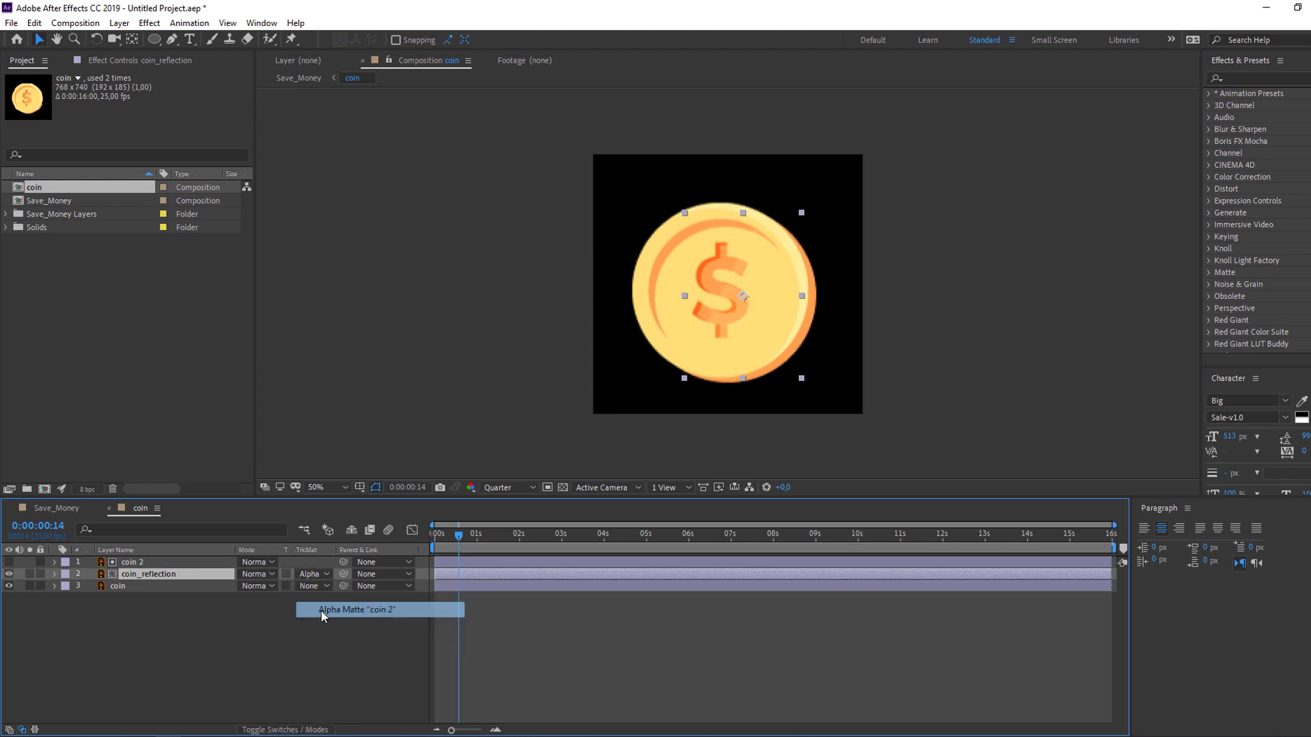
- Apply a Fill effect with white color to the coin_reflection layer and return to the Save_Money composition
left_click(1259, 79)
type("fill")
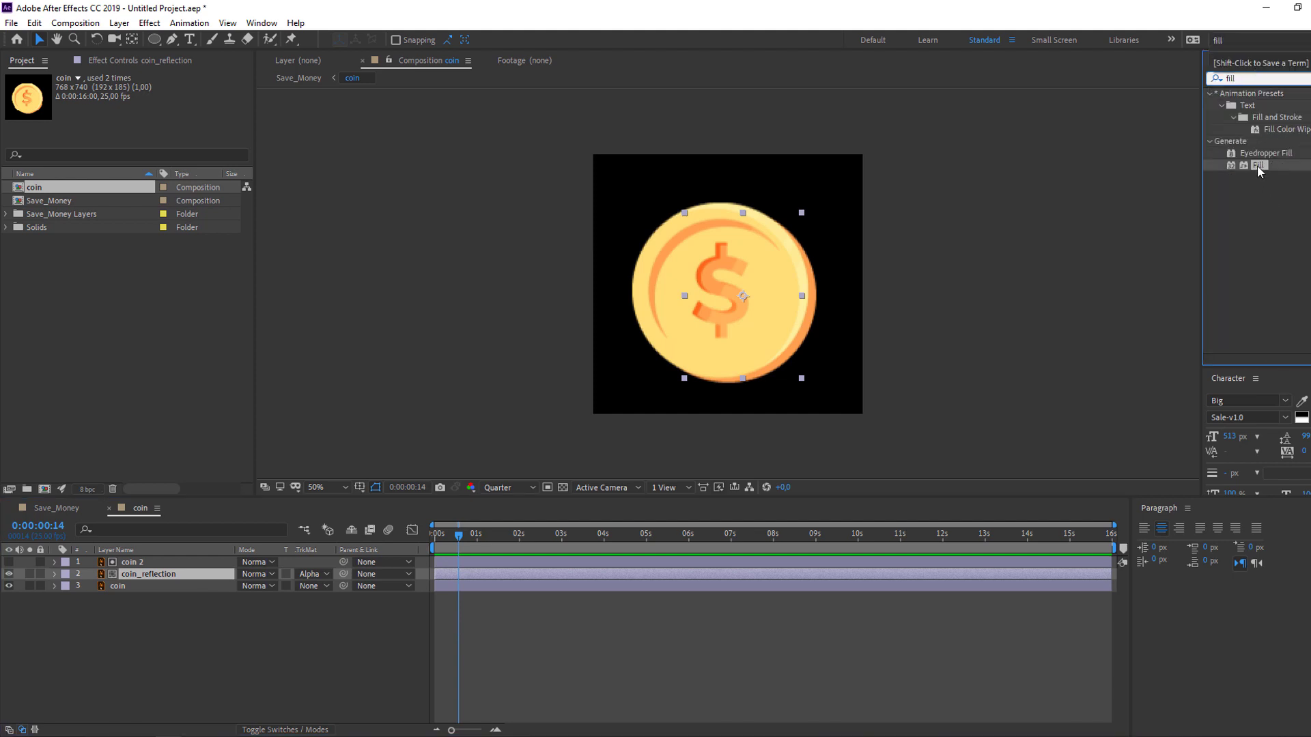
left_click_drag(1260, 168, 151, 575)
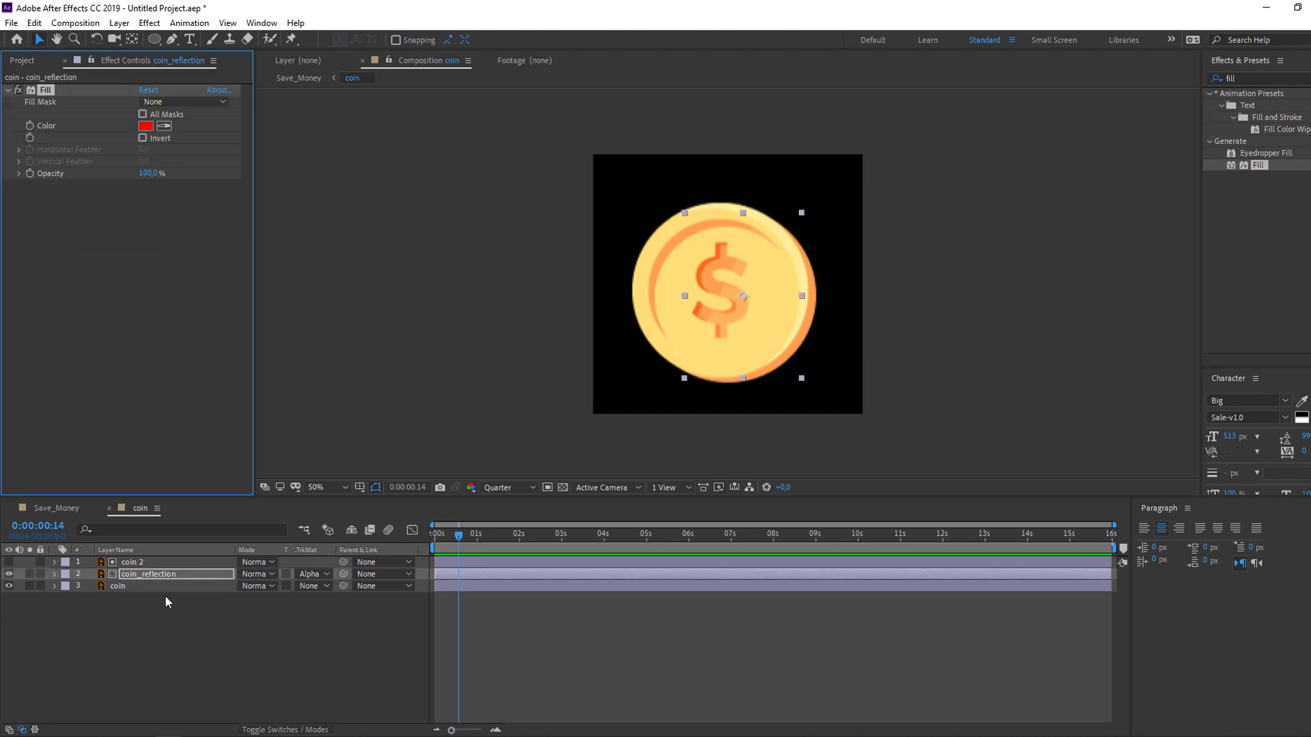
left_click(146, 126)
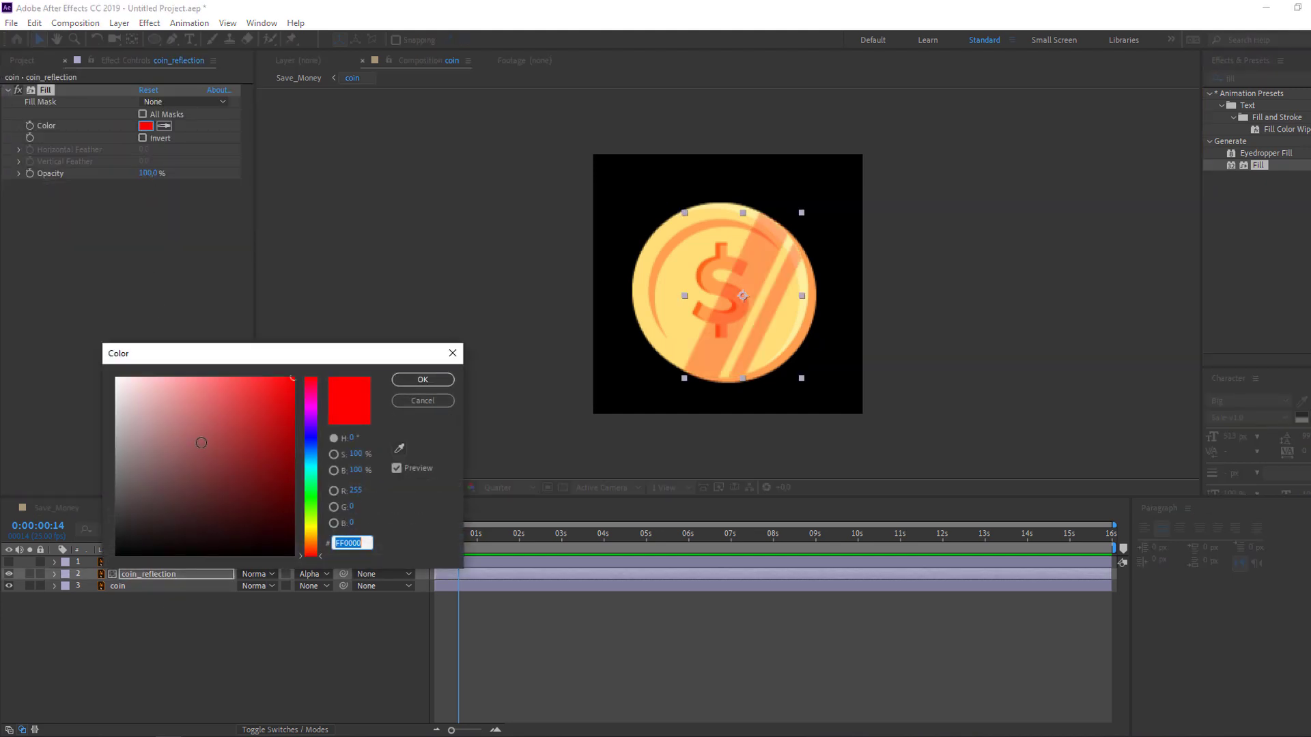
left_click_drag(126, 393, 46, 339)
left_click(422, 379)
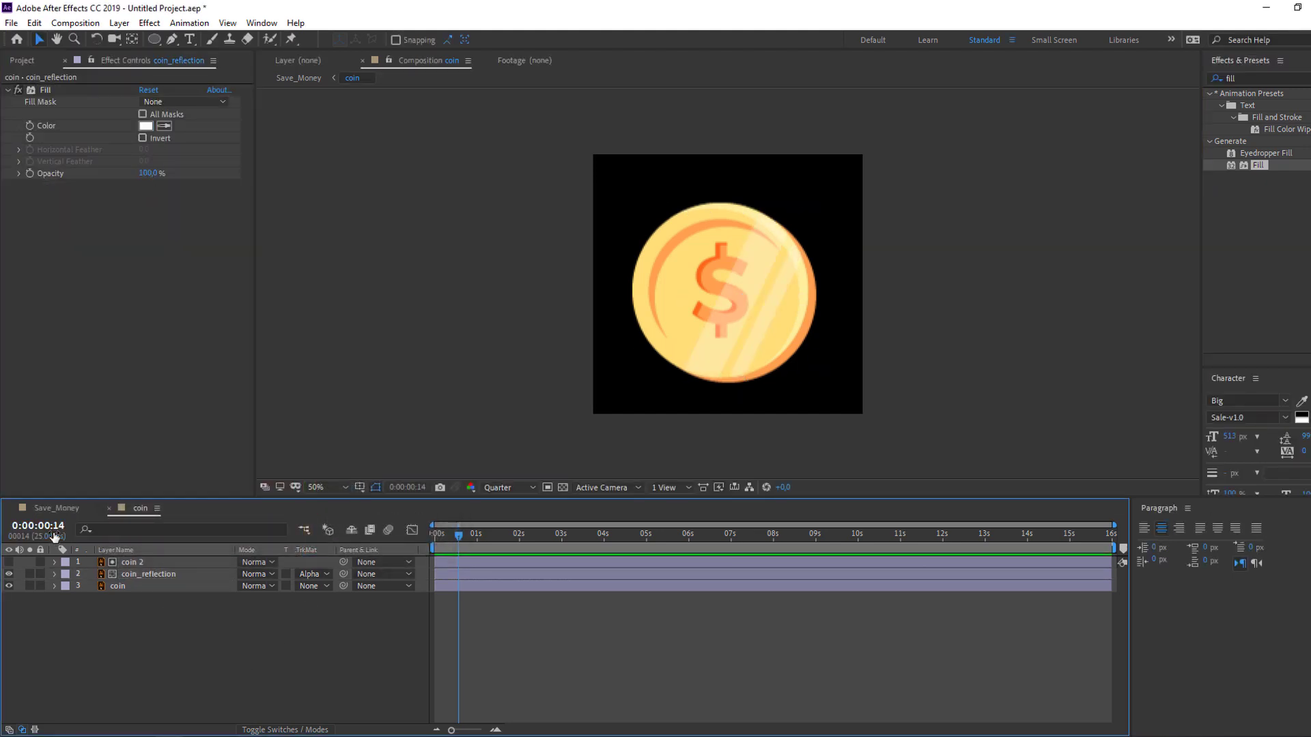
left_click(56, 508)
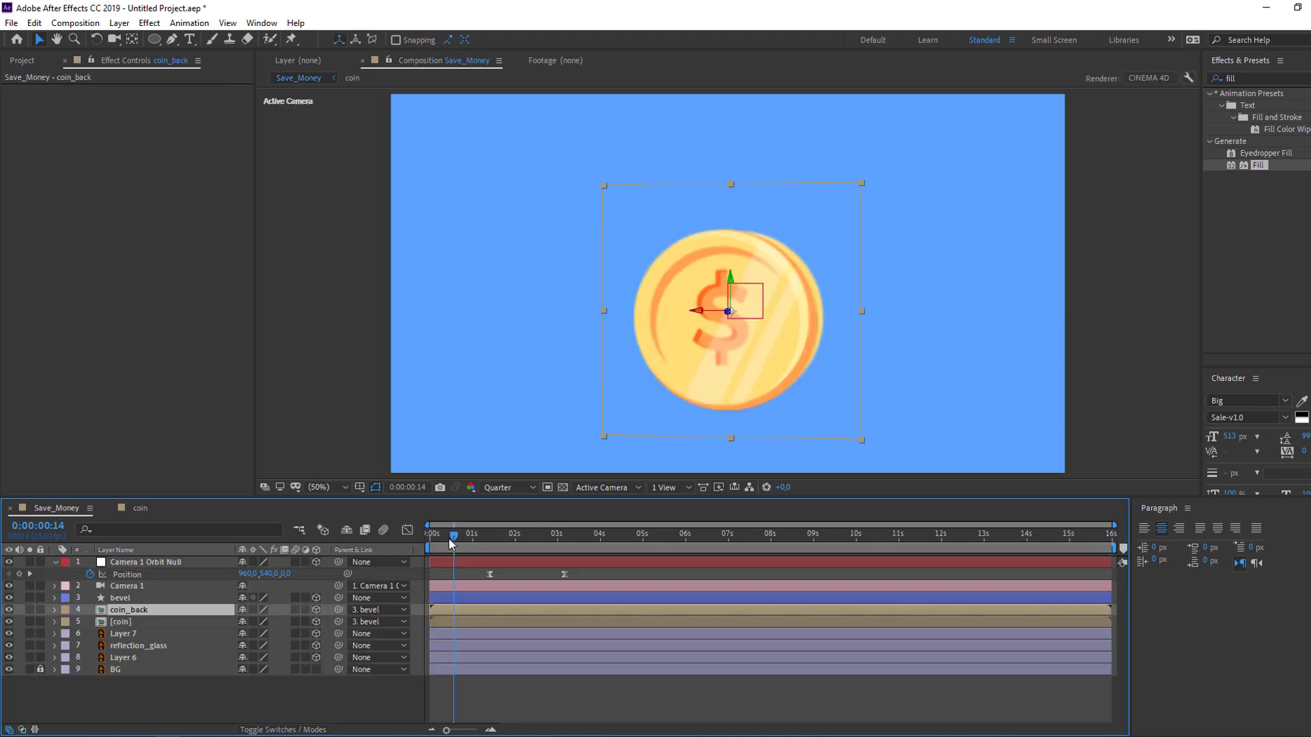
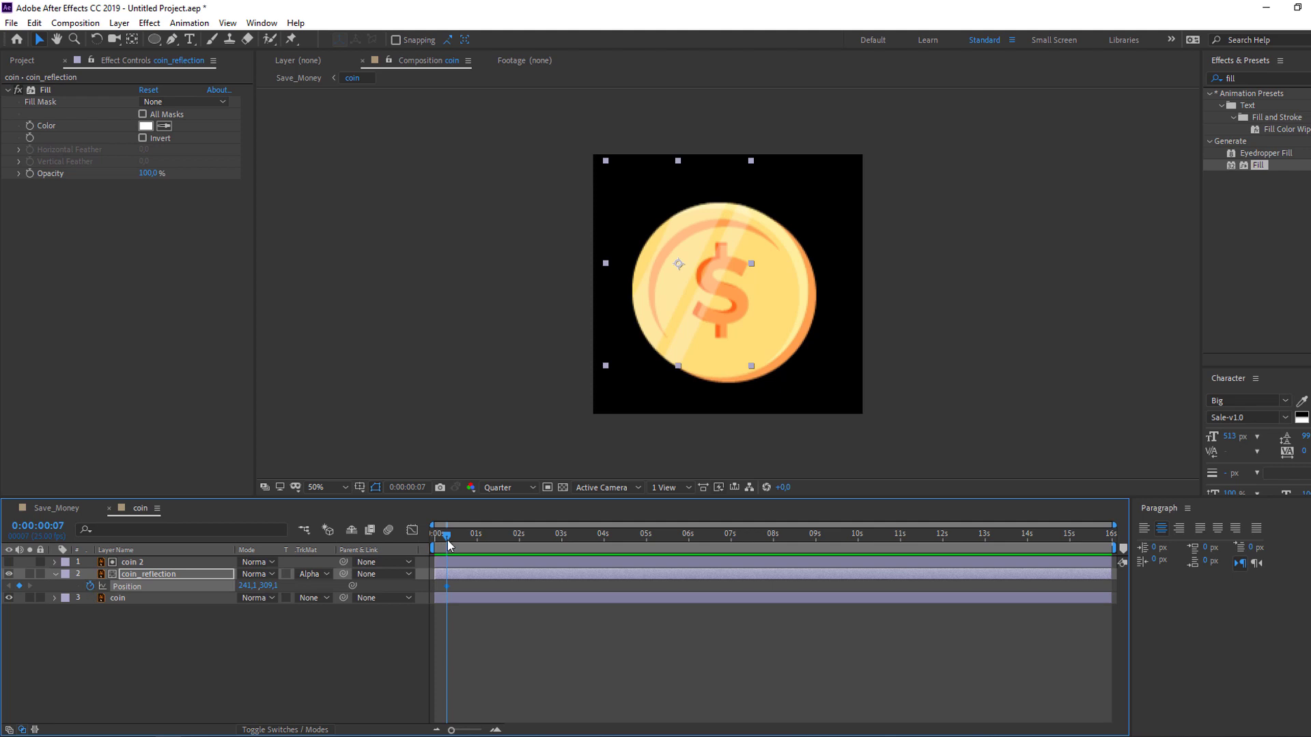
- At 0:00:00:24 in the coin composition, keyframe coin_reflection at the coin's lower-right side, position about 457, 433, and return to Save_Money
left_click_drag(447, 536, 476, 541)
left_click(52, 509)
left_click(139, 509)
left_click(169, 651)
left_click(674, 278)
left_click_drag(678, 267, 751, 308)
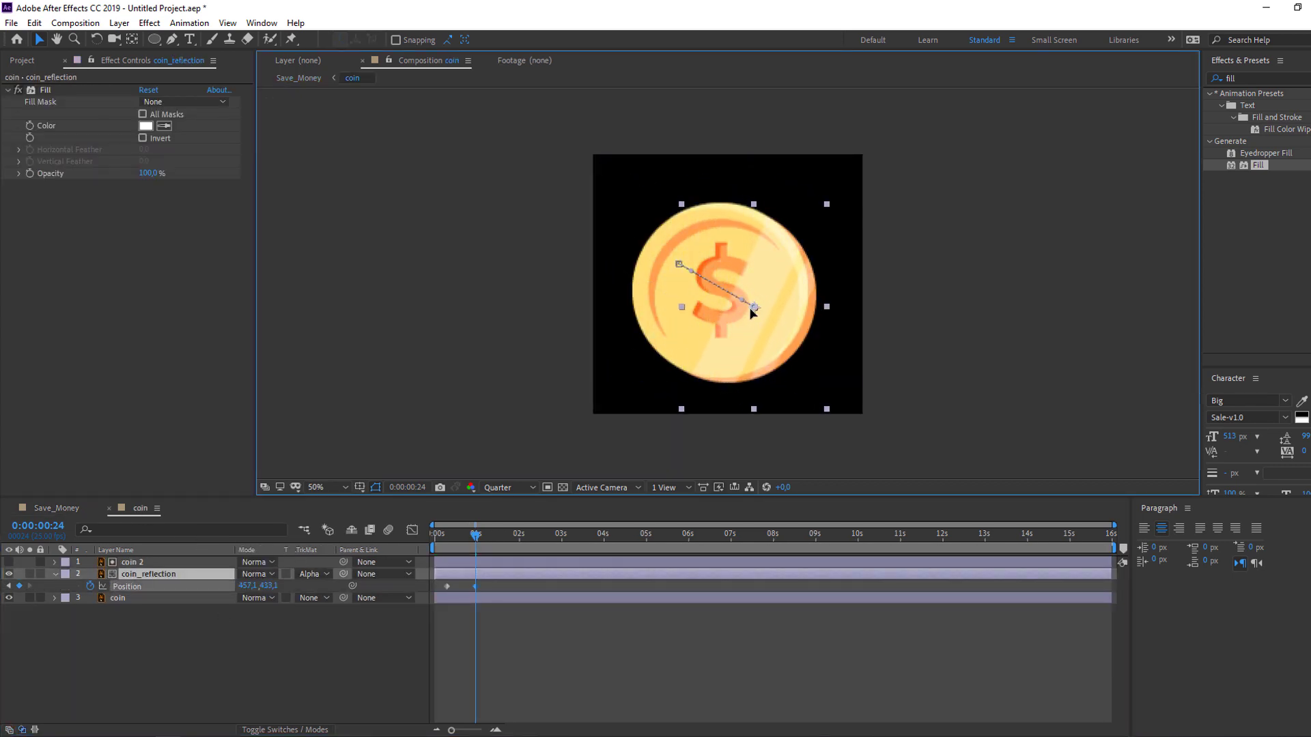
left_click(51, 508)
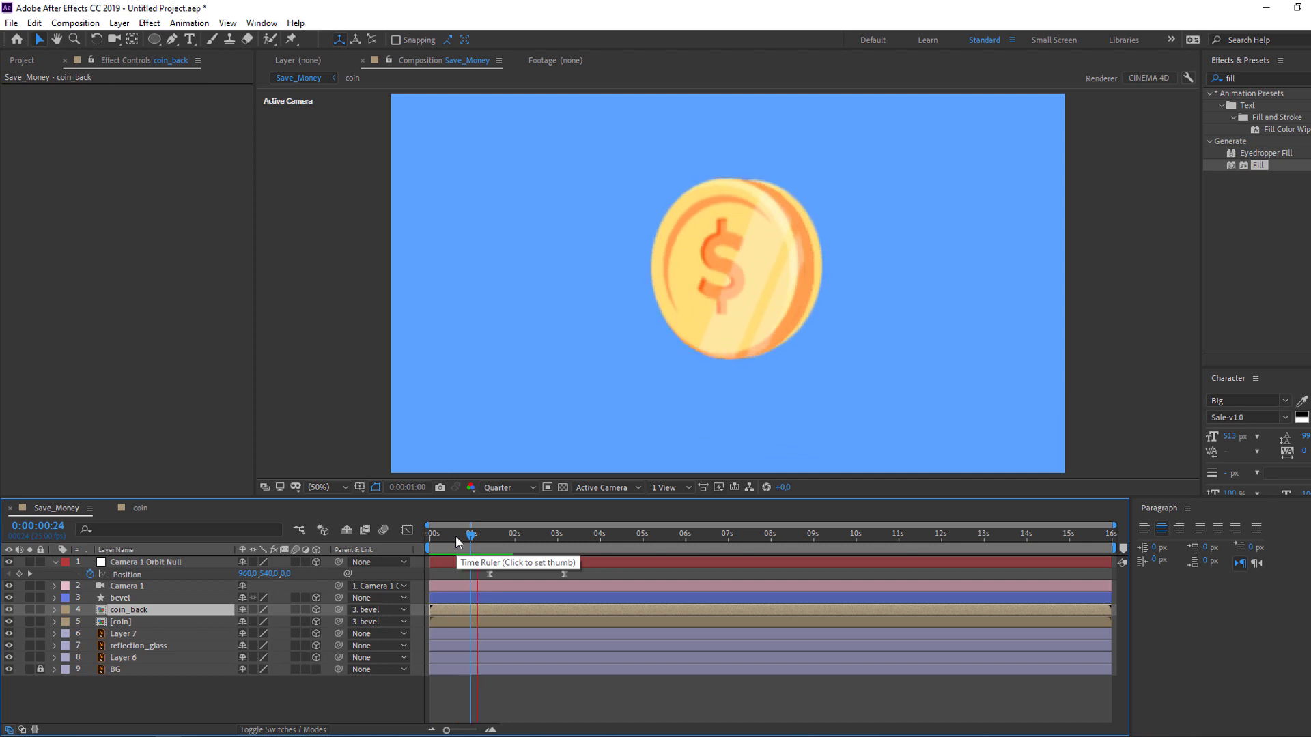
- In the coin composition, move coin_reflection's second Position keyframe to 0:00:01:13 and apply Easy Ease to both keyframes
left_click(138, 508)
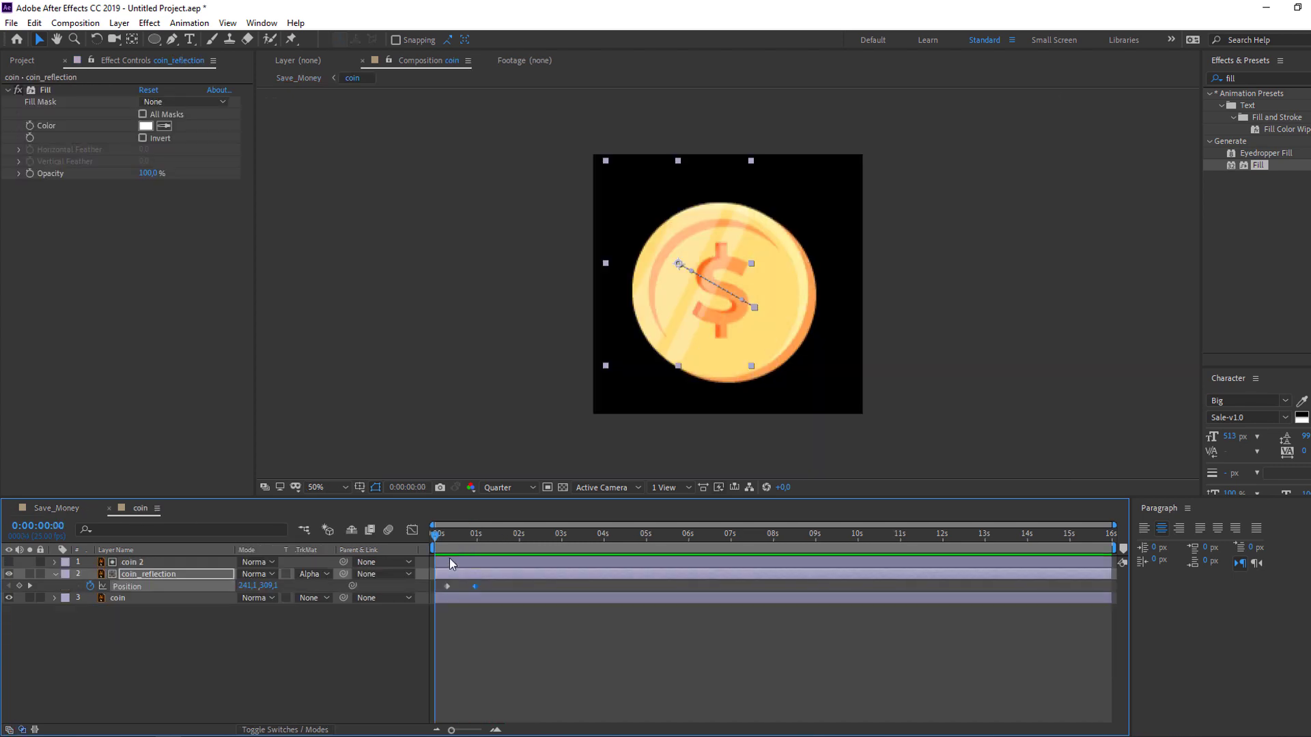
left_click_drag(481, 588, 445, 596)
right_click(448, 585)
mouse_move(498, 576)
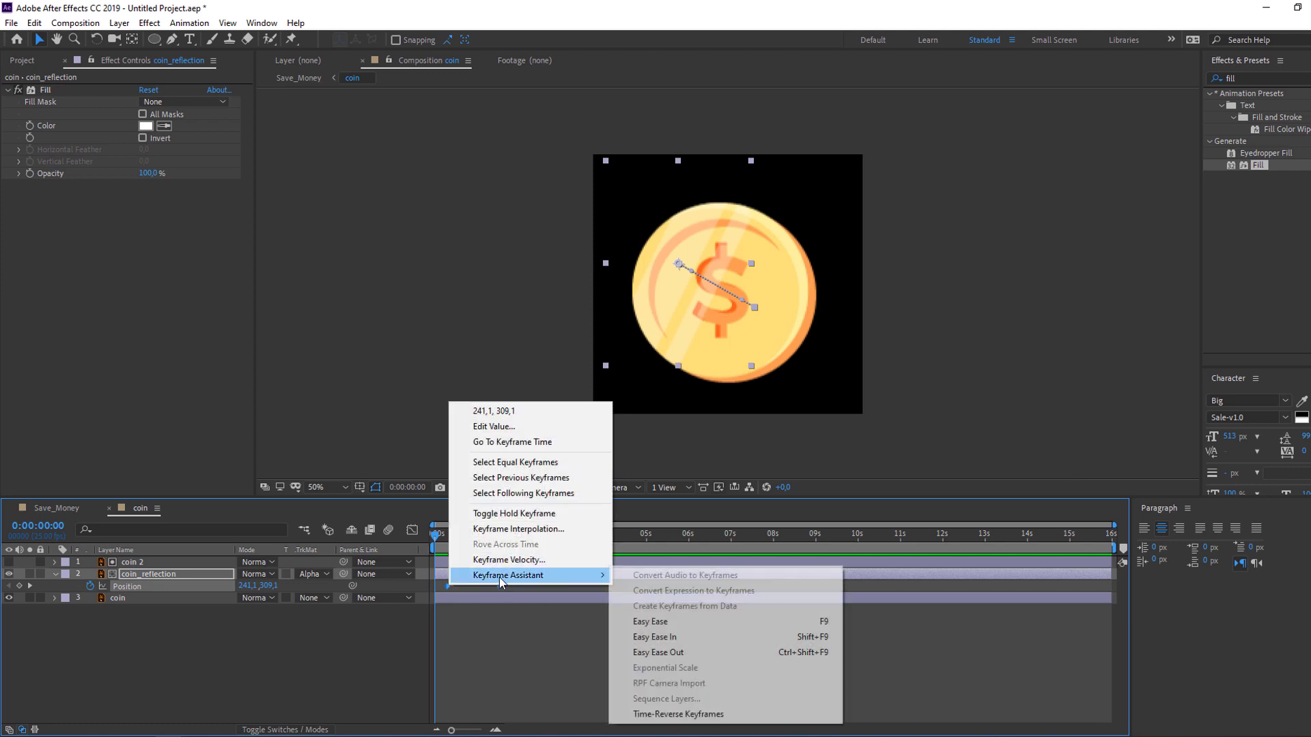
left_click(649, 621)
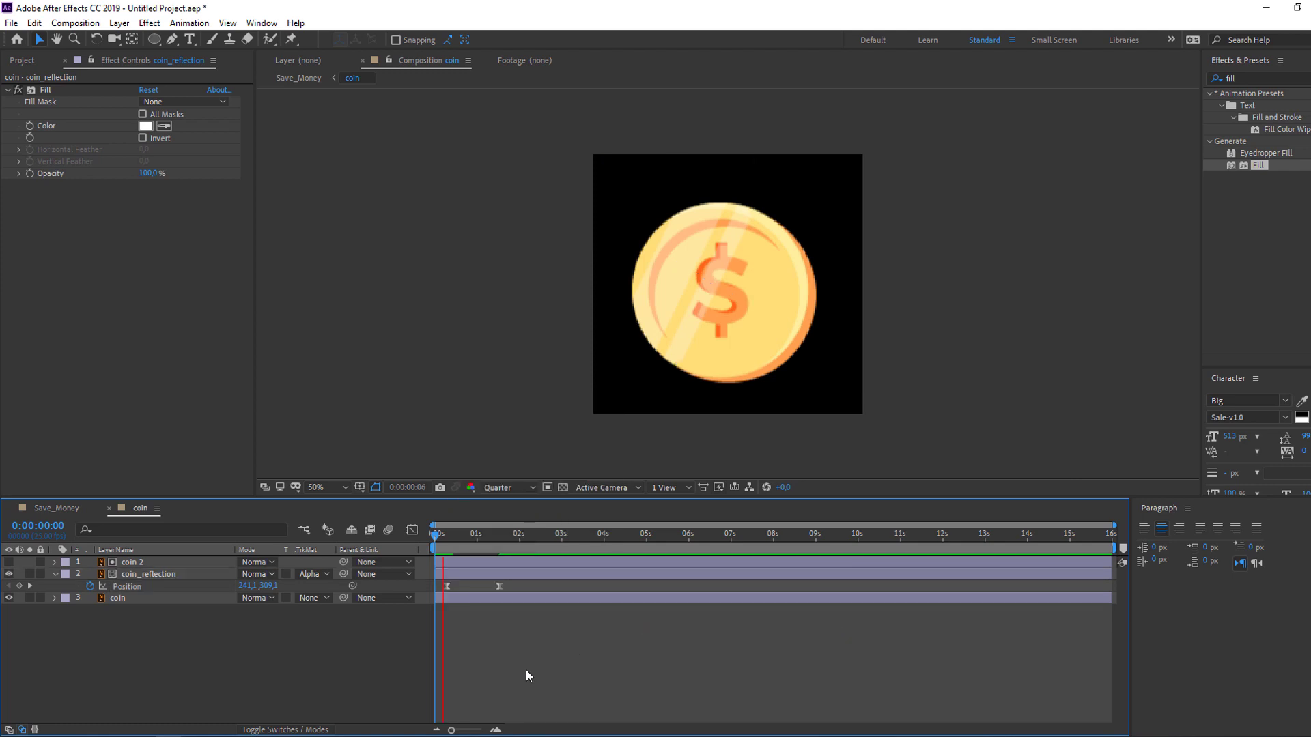
- Preview the reflection's sweep across the coin in the coin composition and in Save_Money
key("space")
key("space")
left_click(58, 509)
key("space")
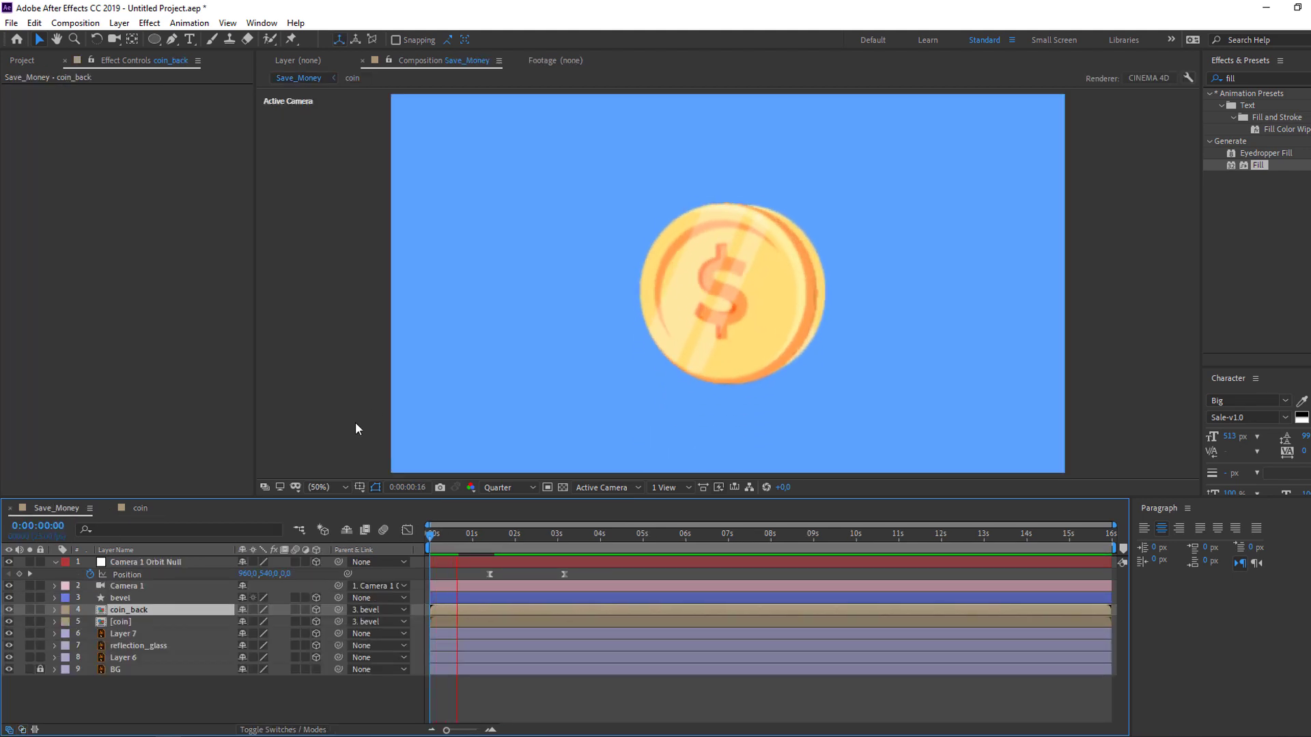
scroll(410, 376, "down", 2)
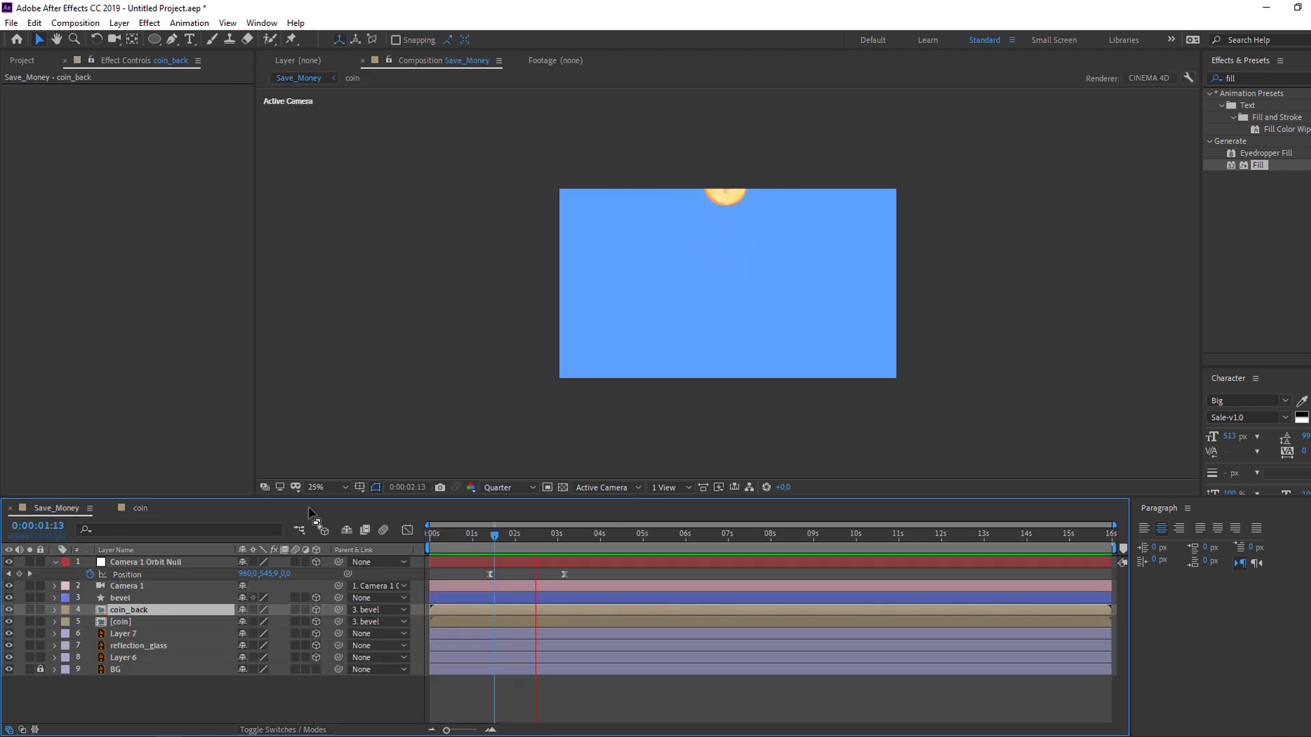
key("space")
- Check the coin's turn in Save_Money and add a holding Position keyframe to coin_reflection at 0:00:01:22
left_click(142, 510)
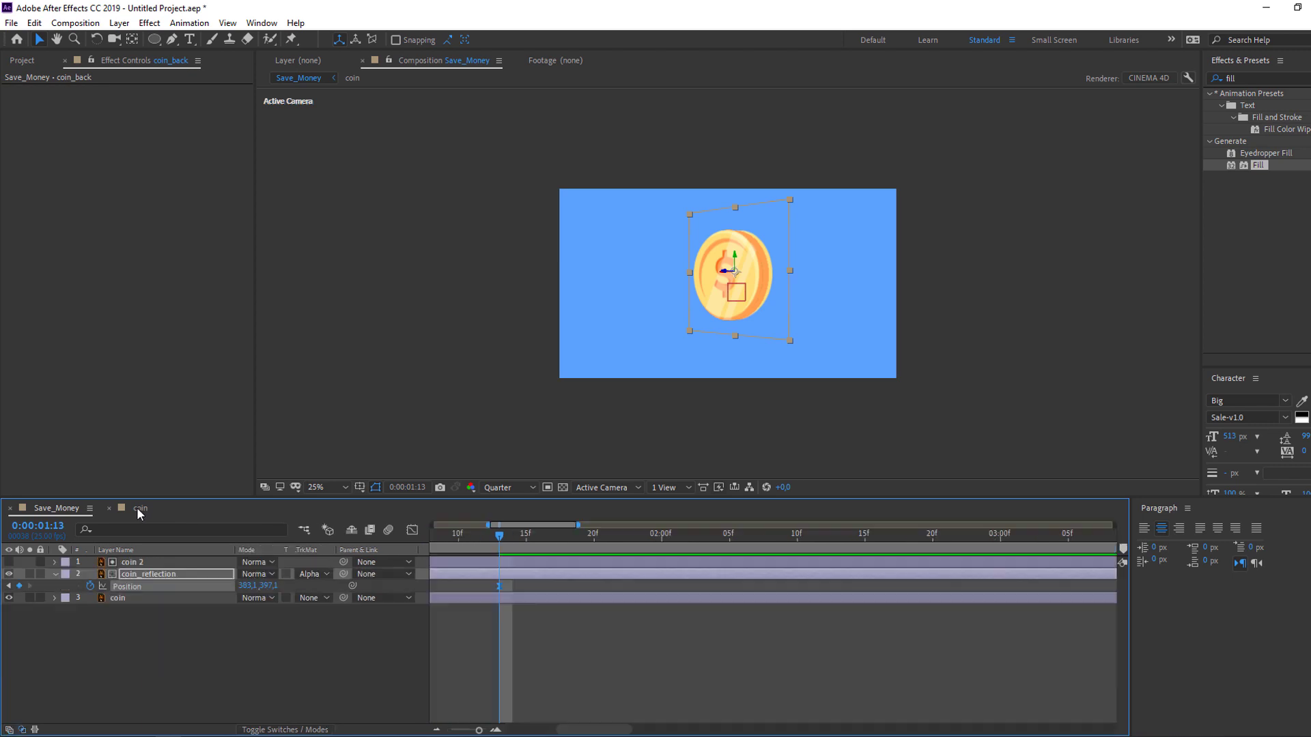
key("minus")
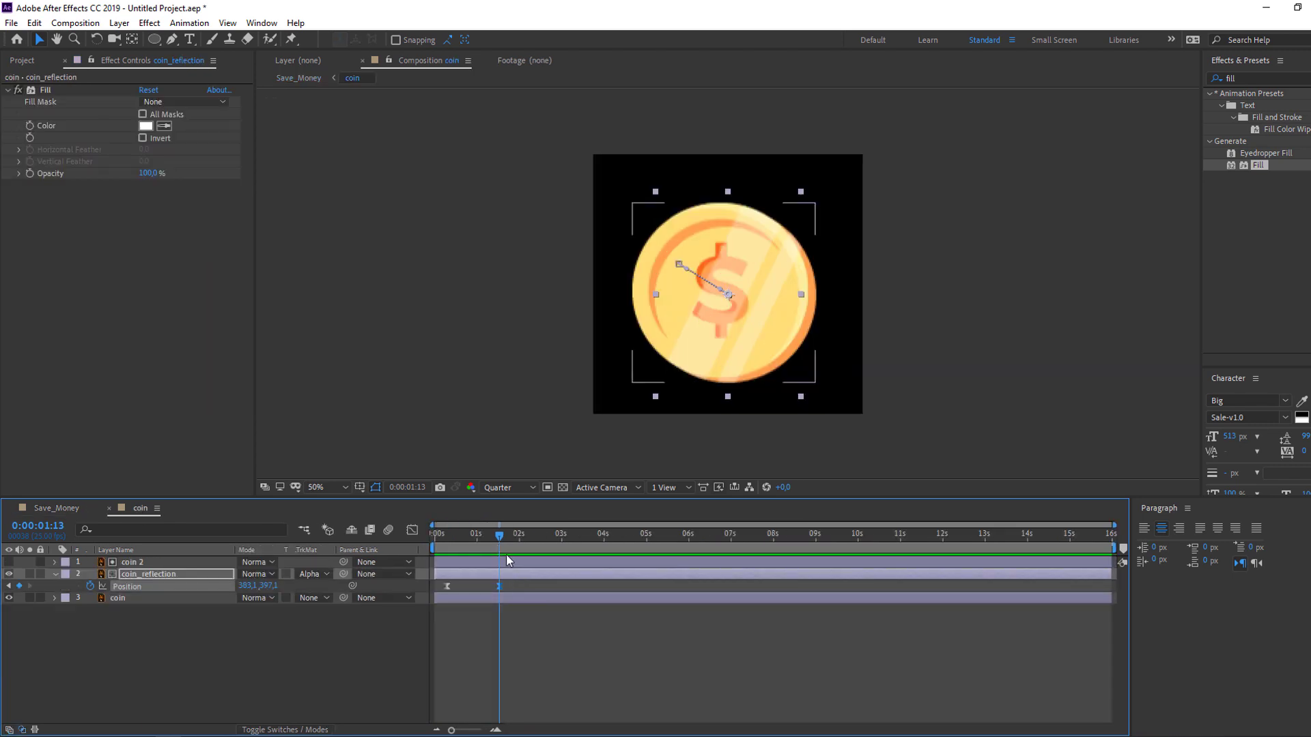
key("space")
left_click(94, 511)
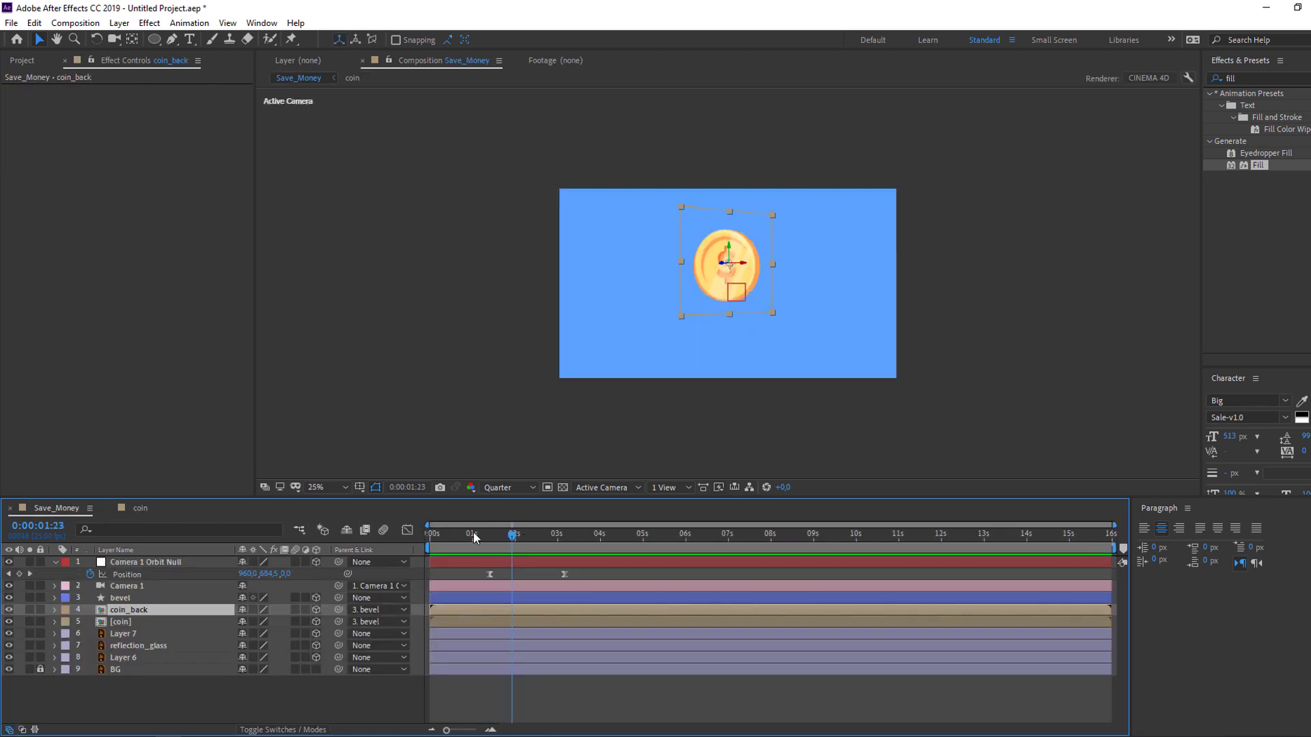
left_click_drag(478, 536, 511, 538)
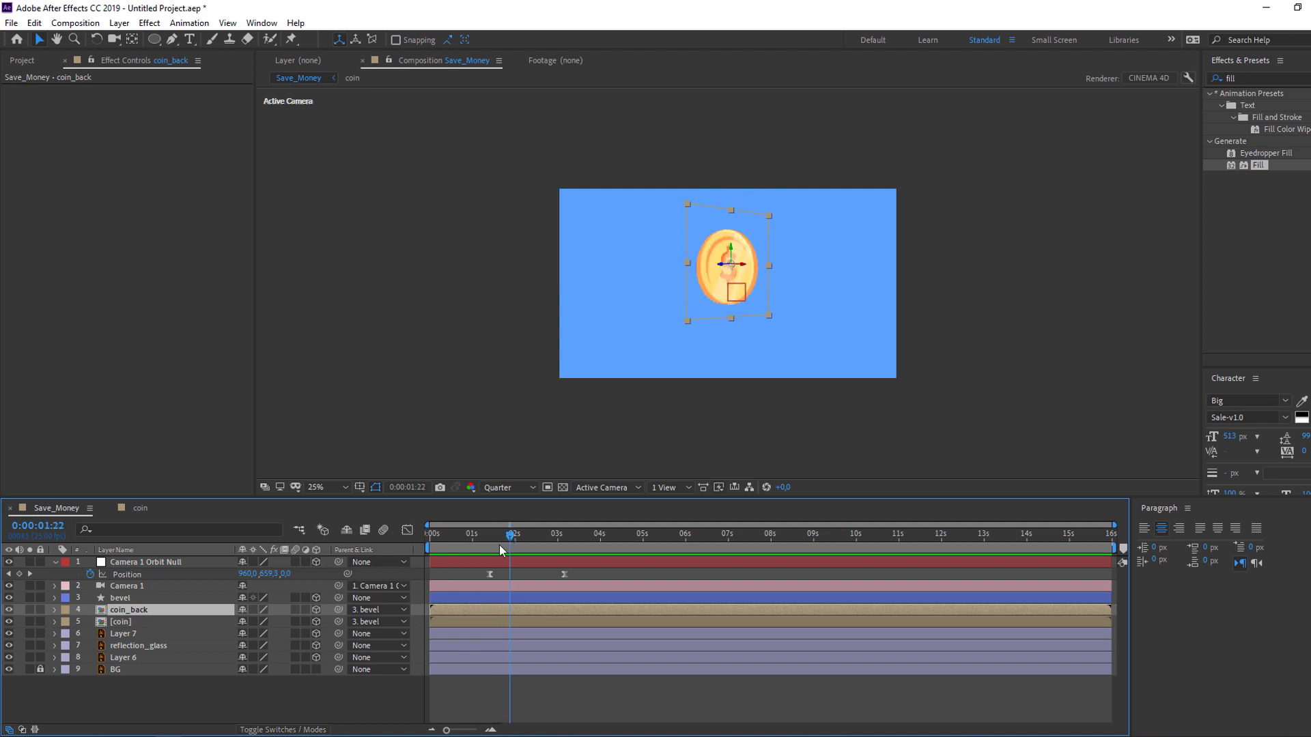
left_click(140, 508)
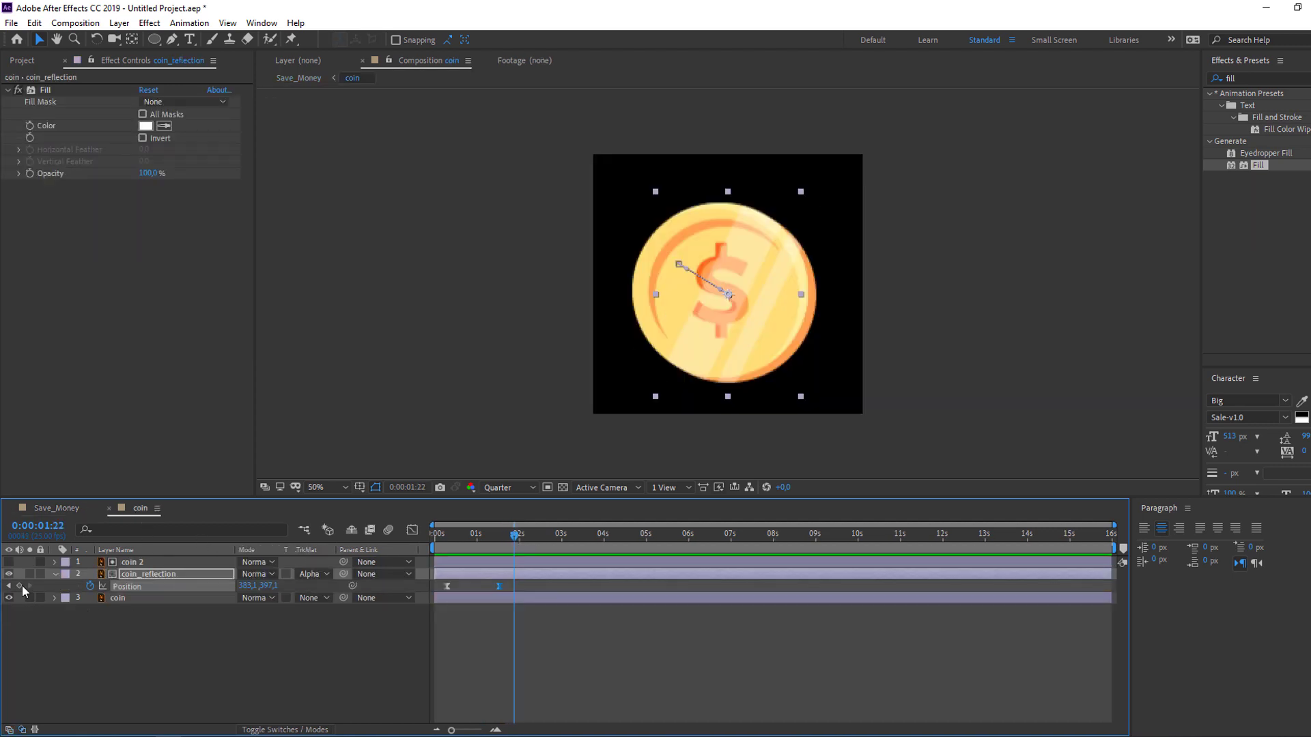
- At 0:00:03:04, move coin_reflection back to the coin's upper-left side, position about 241, 333, to keyframe its return
left_click_drag(516, 537, 565, 540)
left_click(56, 508)
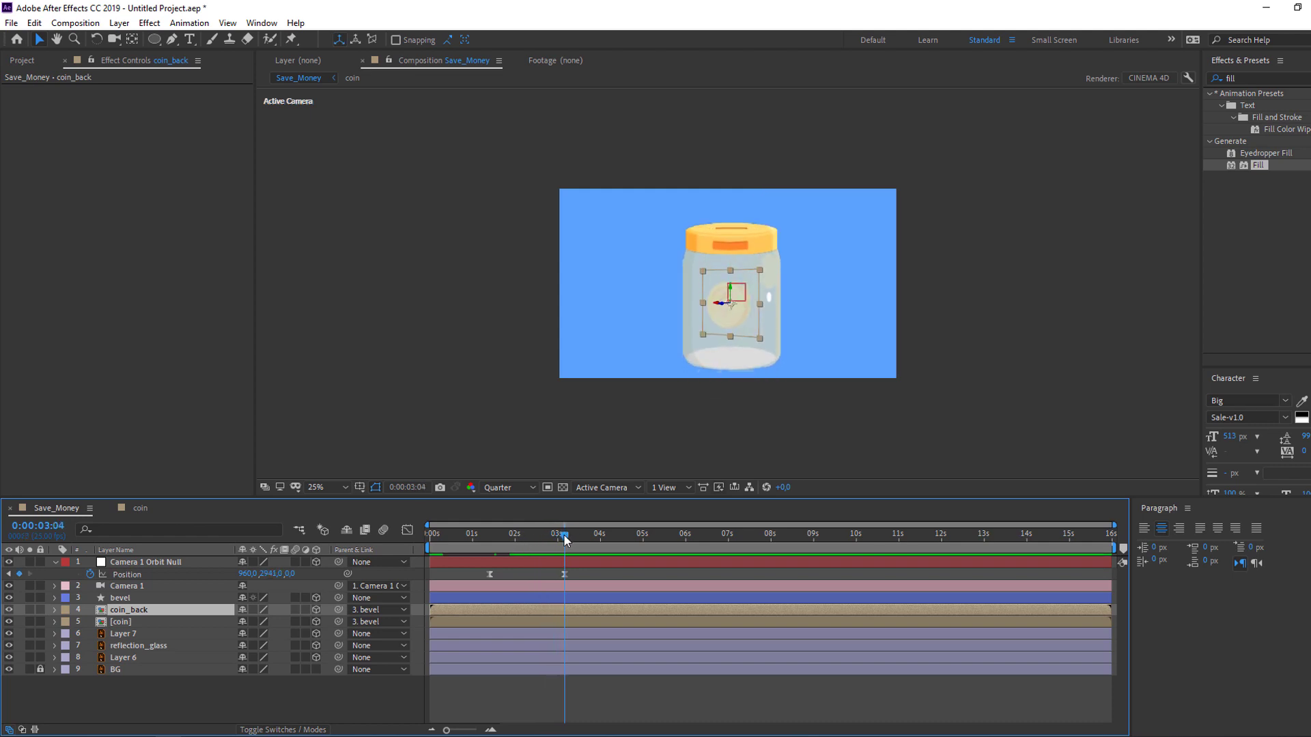
left_click(140, 508)
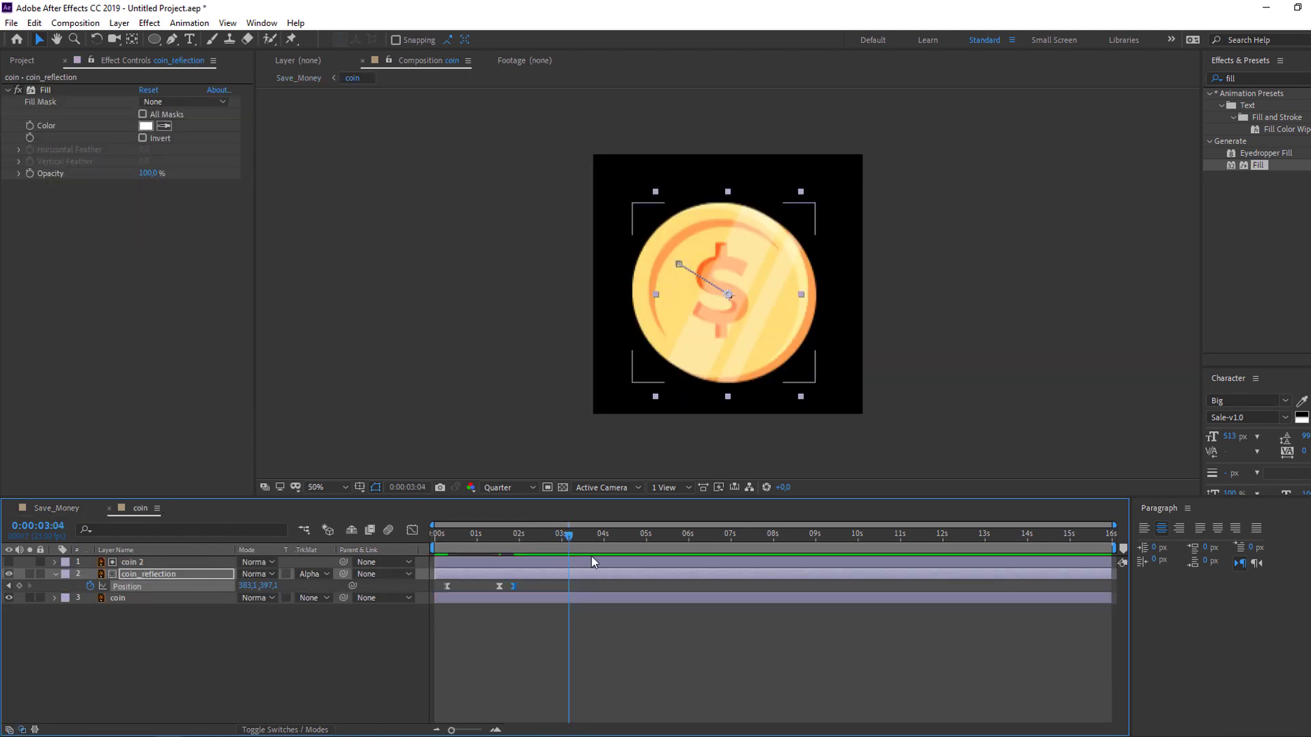
left_click(724, 310)
left_click_drag(714, 314, 663, 291)
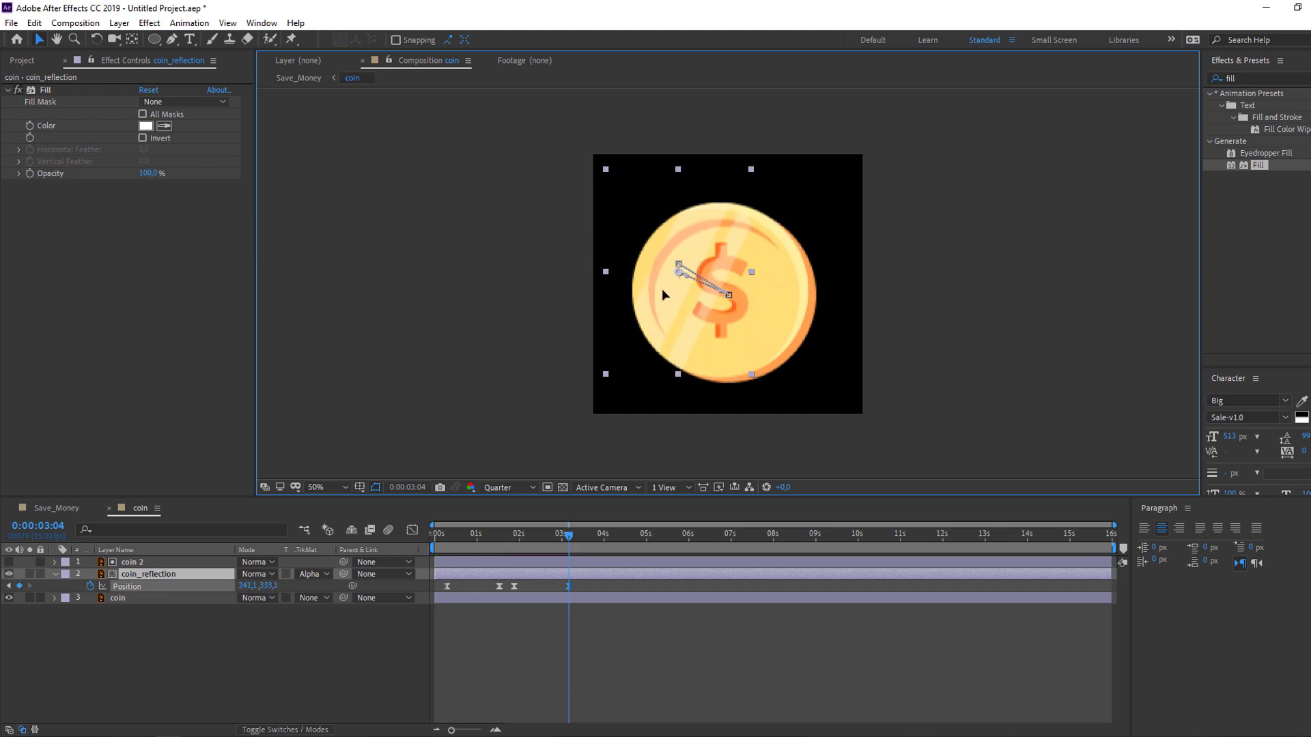
- Preview the coin and jar animation in Save_Money with the view fitted, and collapse the Camera 1 Orbit Null properties
left_click(54, 508)
key("space")
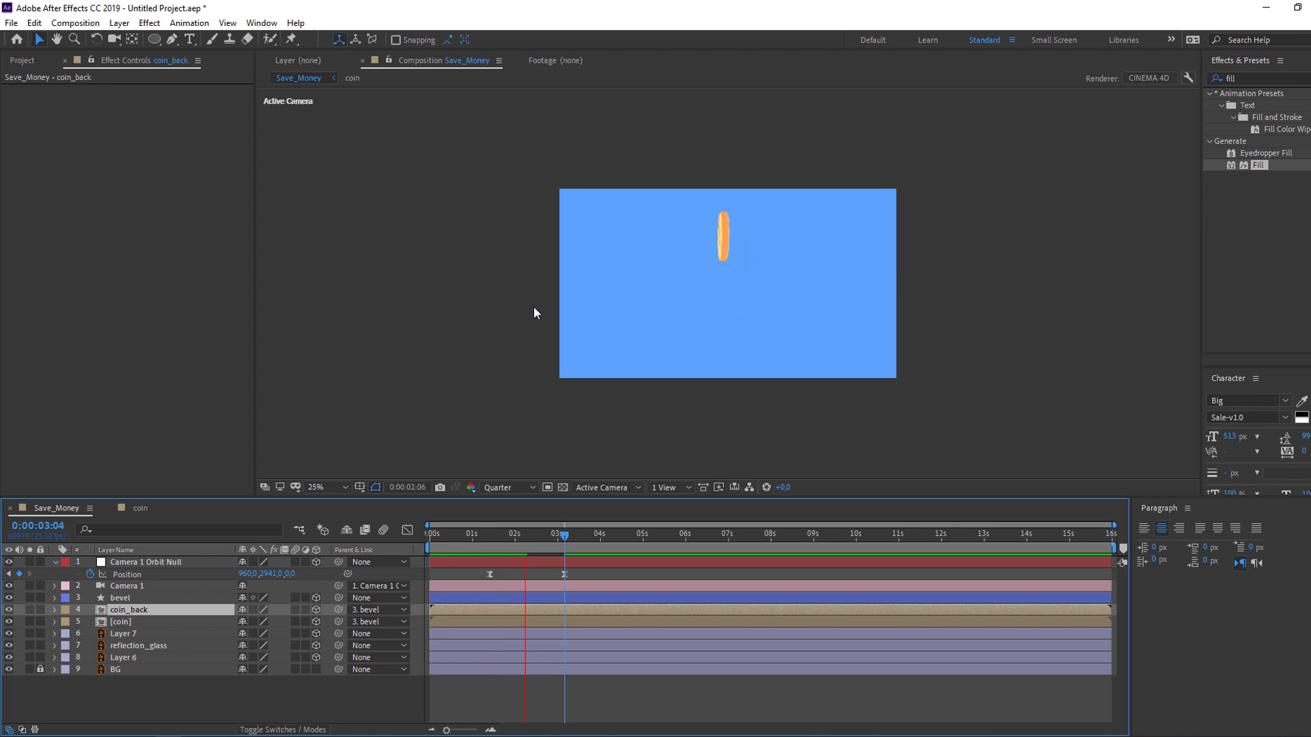
left_click(334, 487)
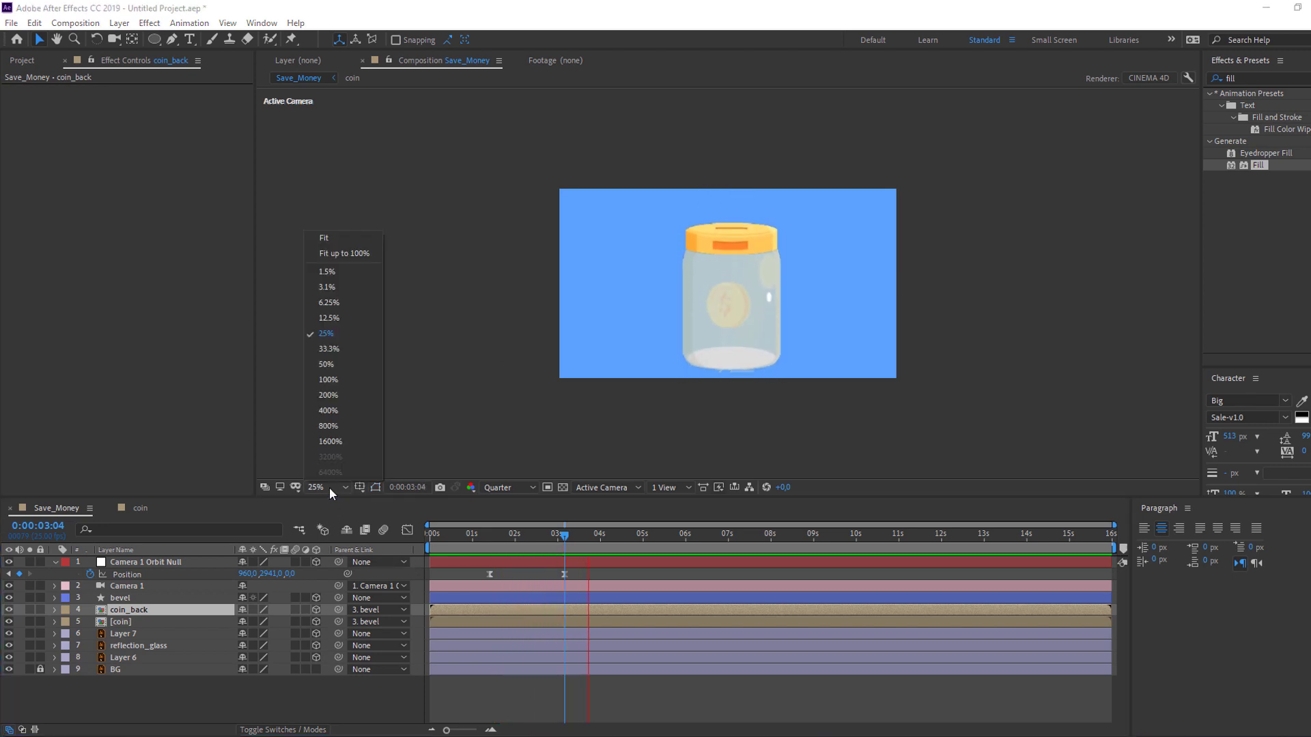
left_click(338, 301)
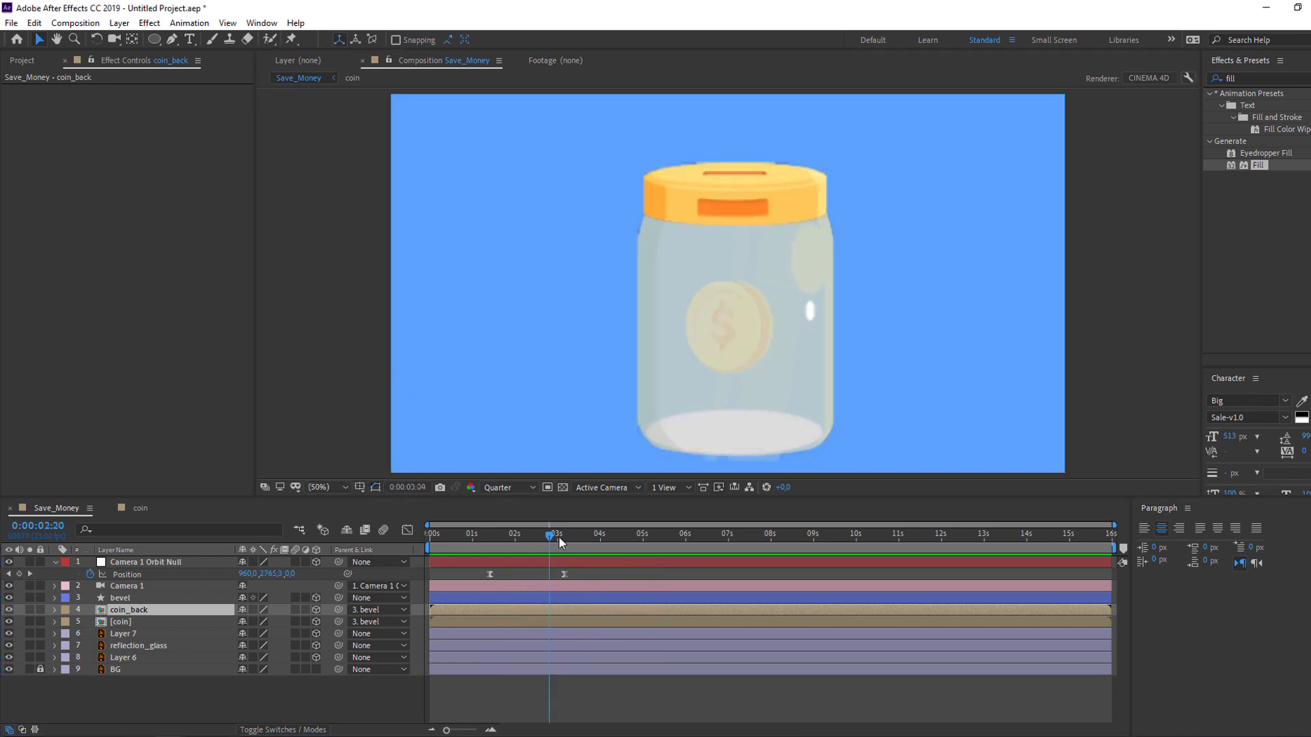
left_click_drag(559, 535, 388, 545)
left_click(55, 562)
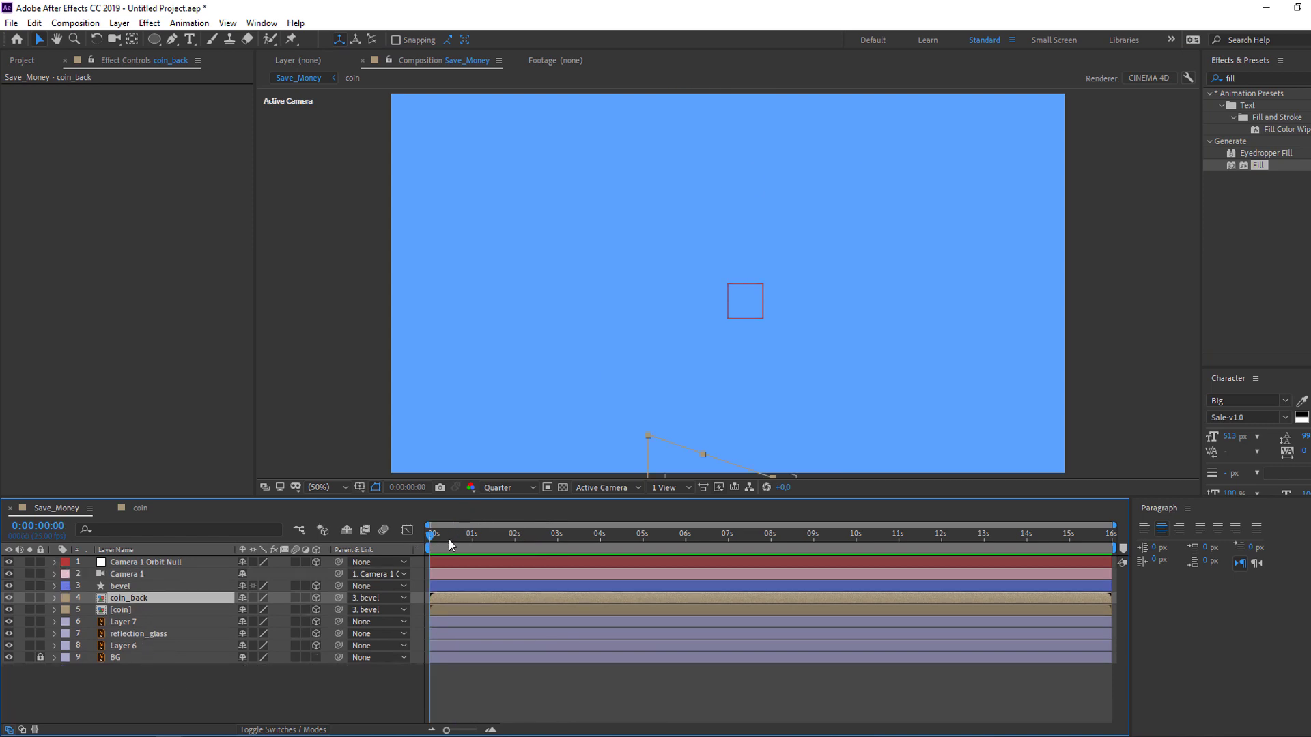
key("space")
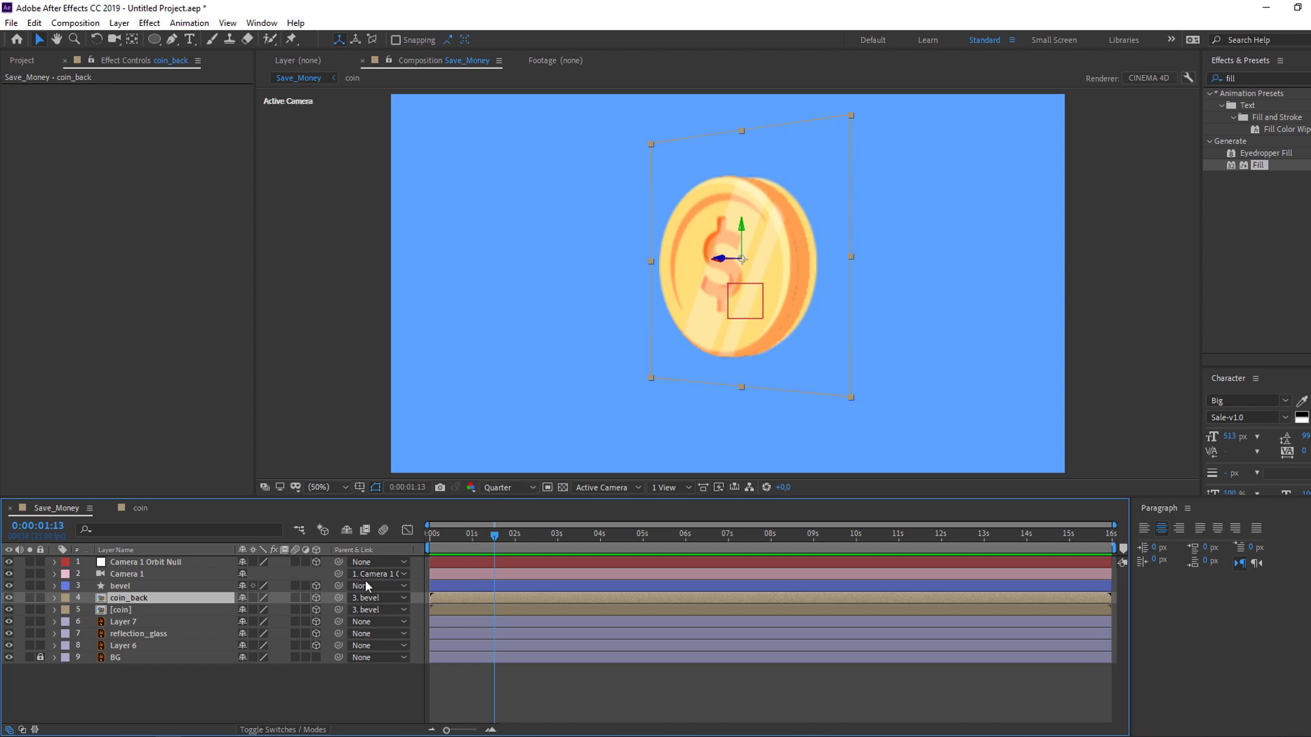
- With no layer selected at 0:00:01:13, draw a straight vertical line beside the coin's left side with the Pen tool
left_click(198, 704)
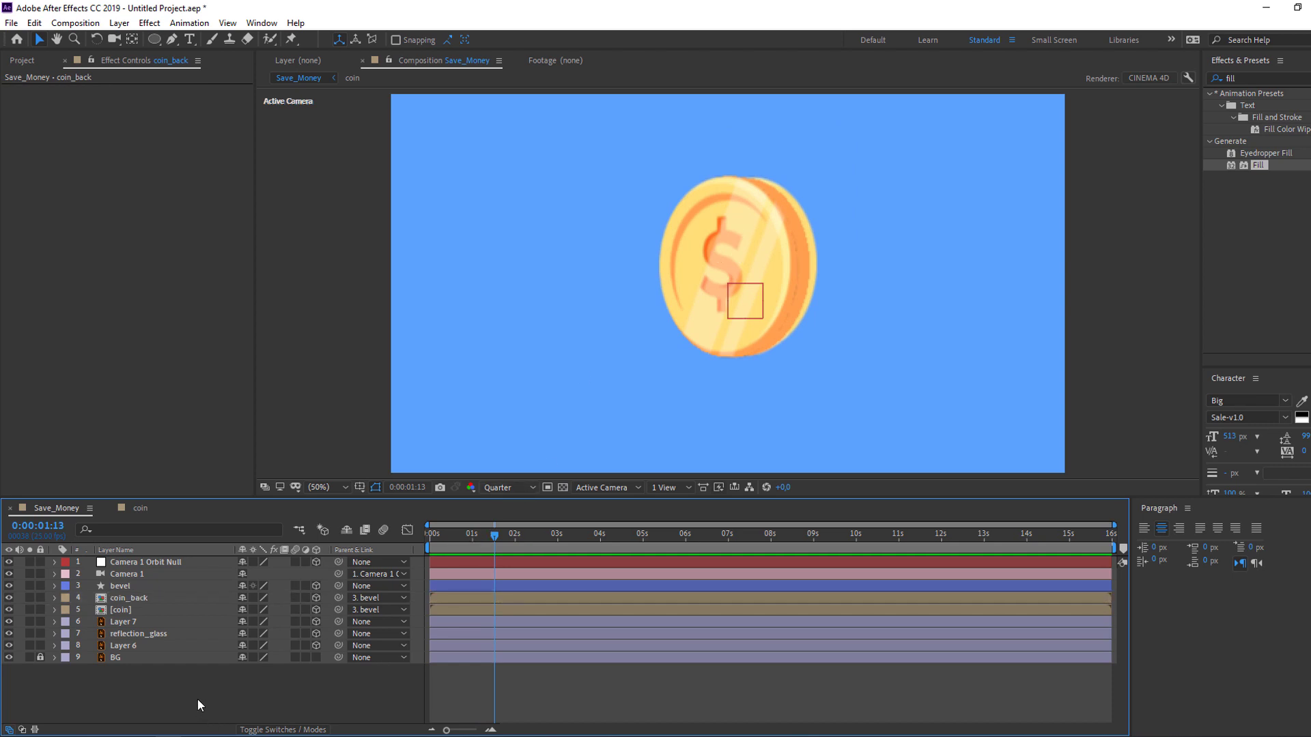
left_click(174, 40)
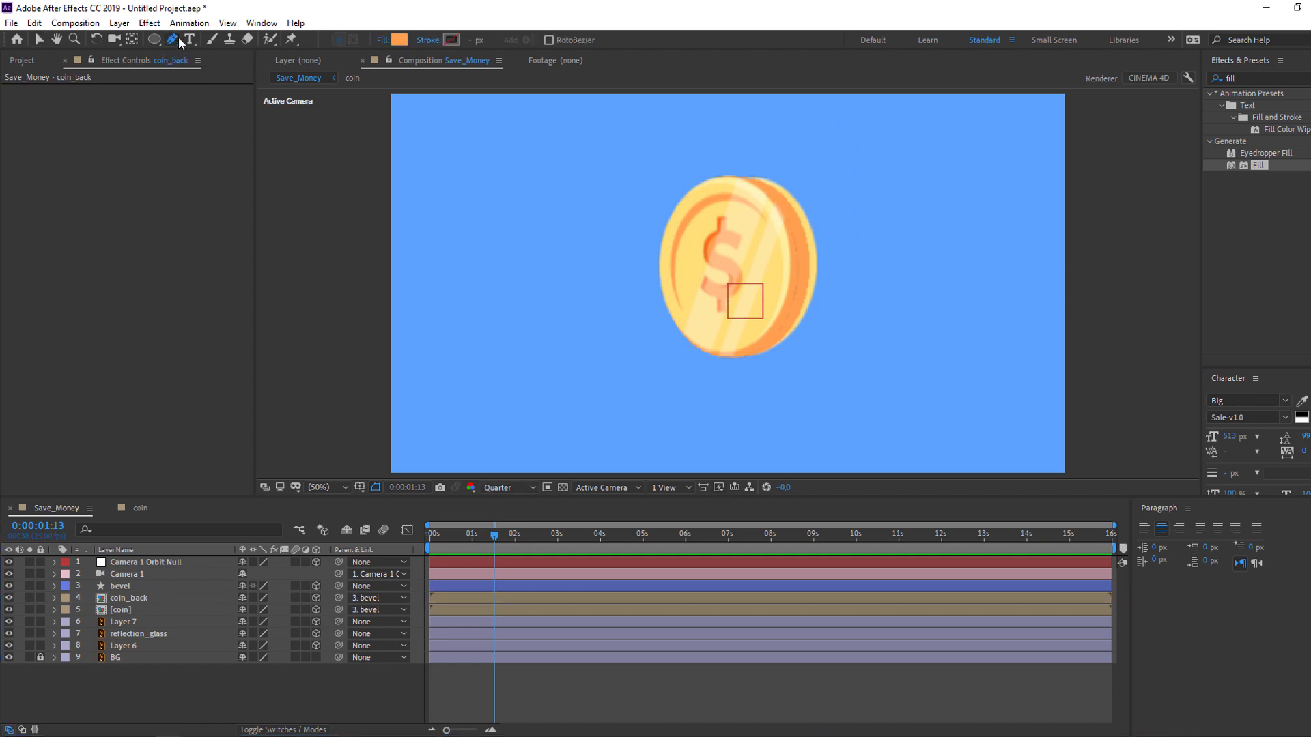
left_click(575, 192)
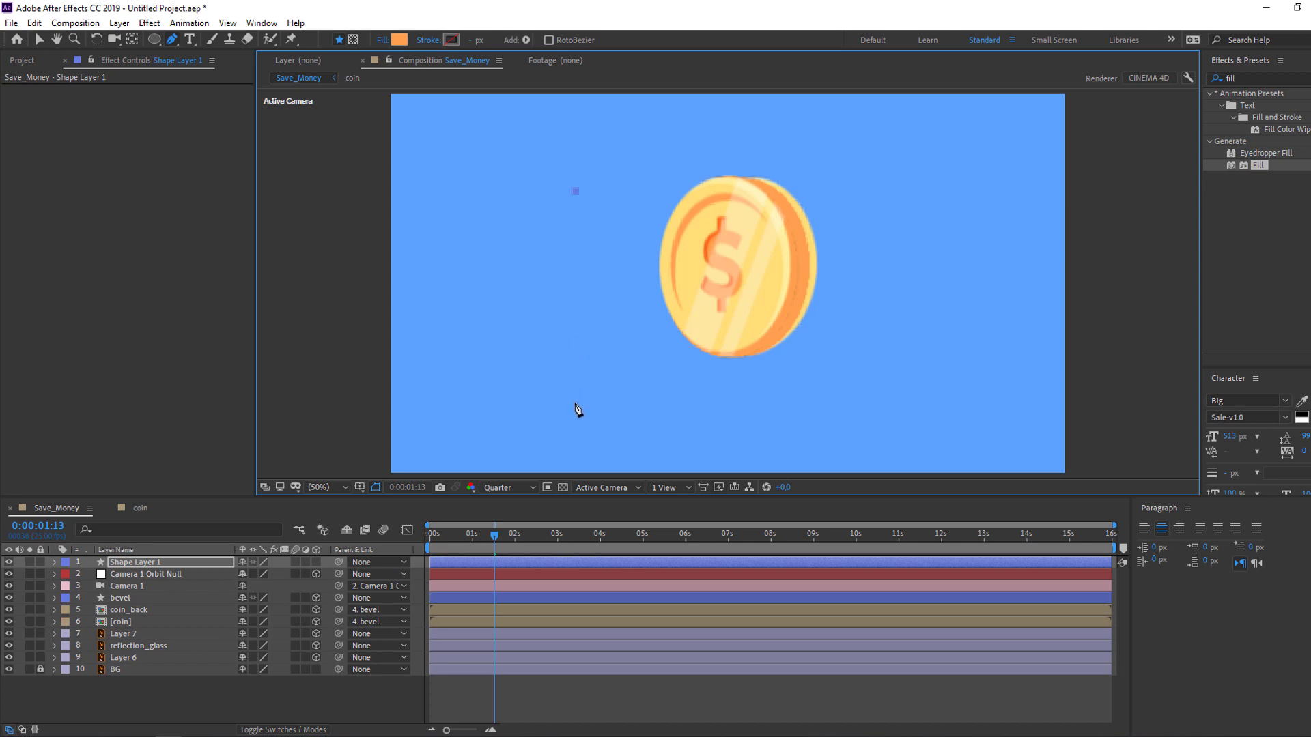
left_click(43, 44)
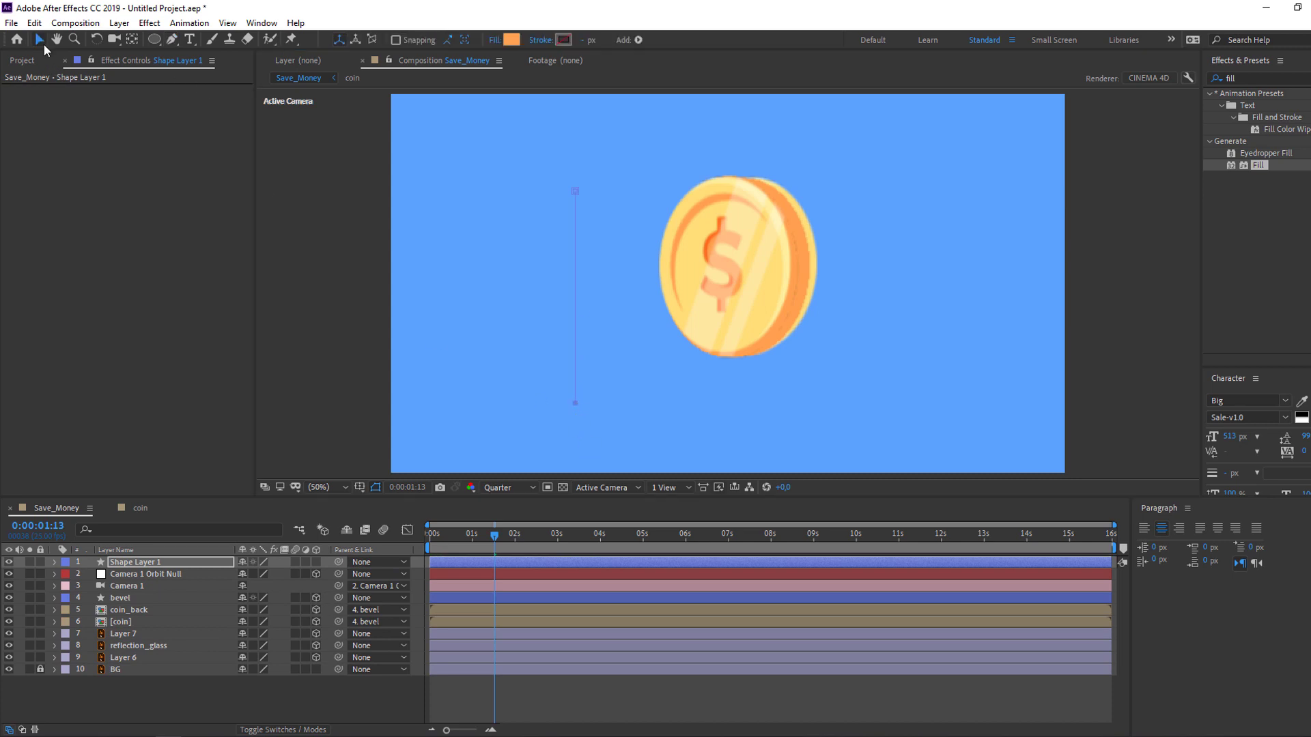
- Remove the line's fill and give it a 23 px stroke in the coin's yellow, FFDE77
left_click(494, 40)
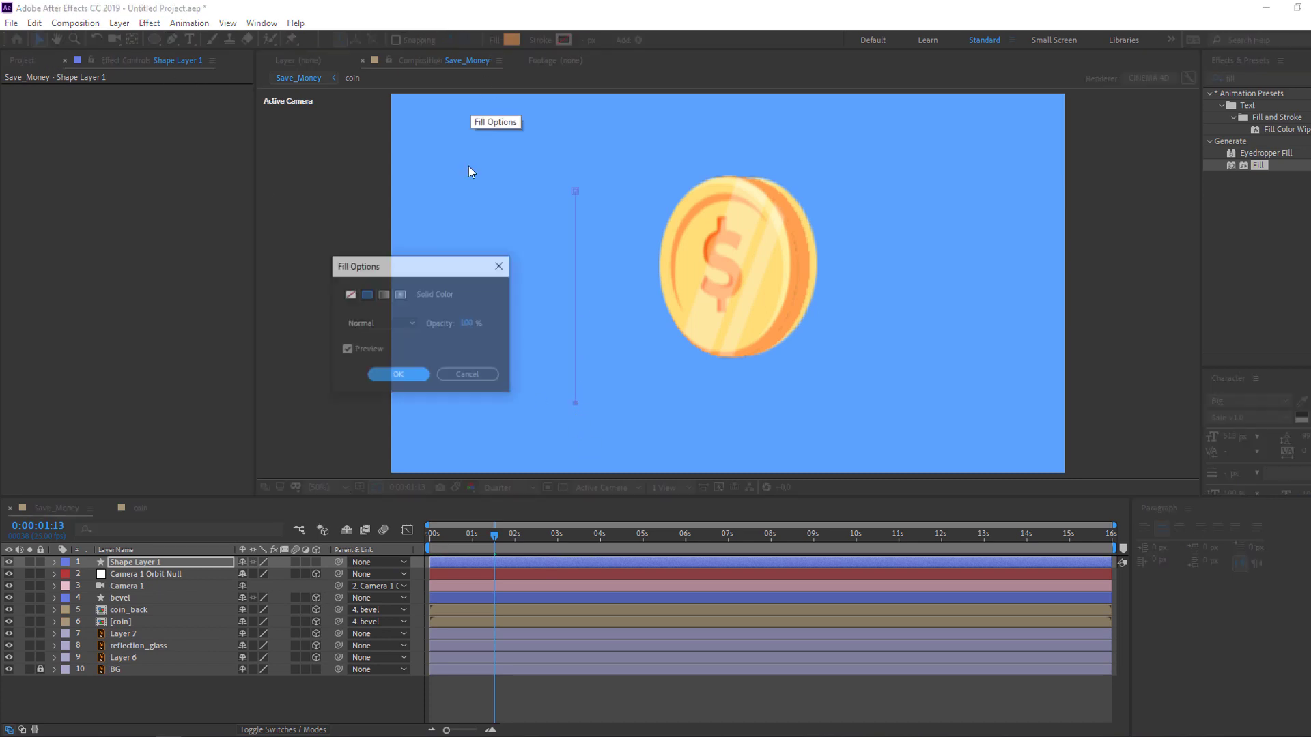
left_click(349, 295)
left_click(399, 376)
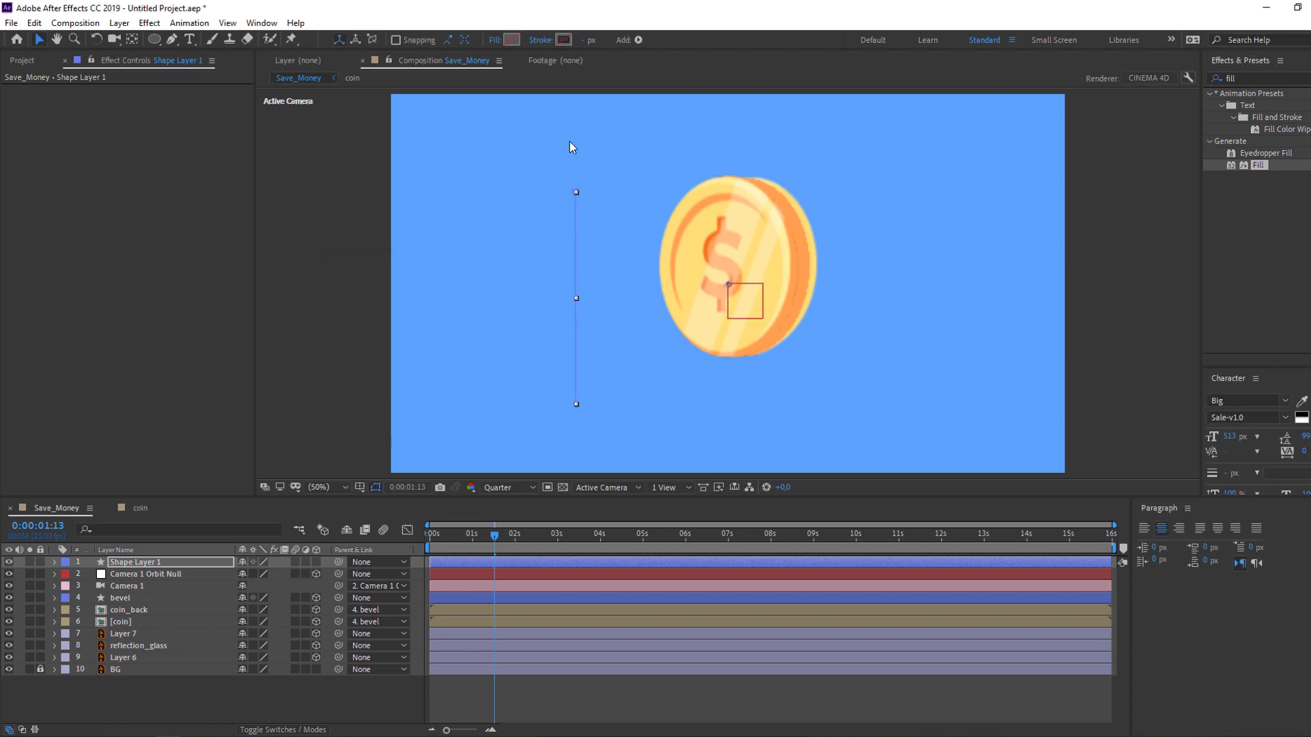
left_click(564, 39)
left_click(399, 448)
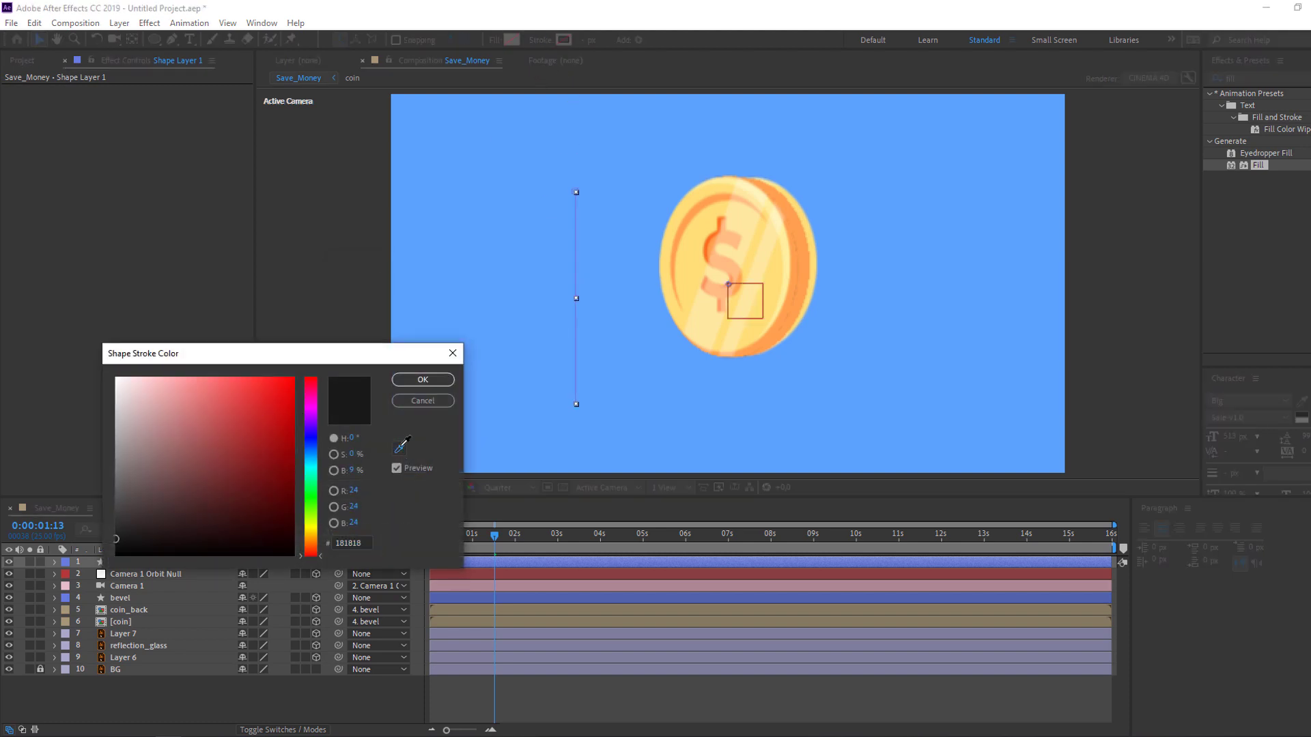
left_click(781, 263)
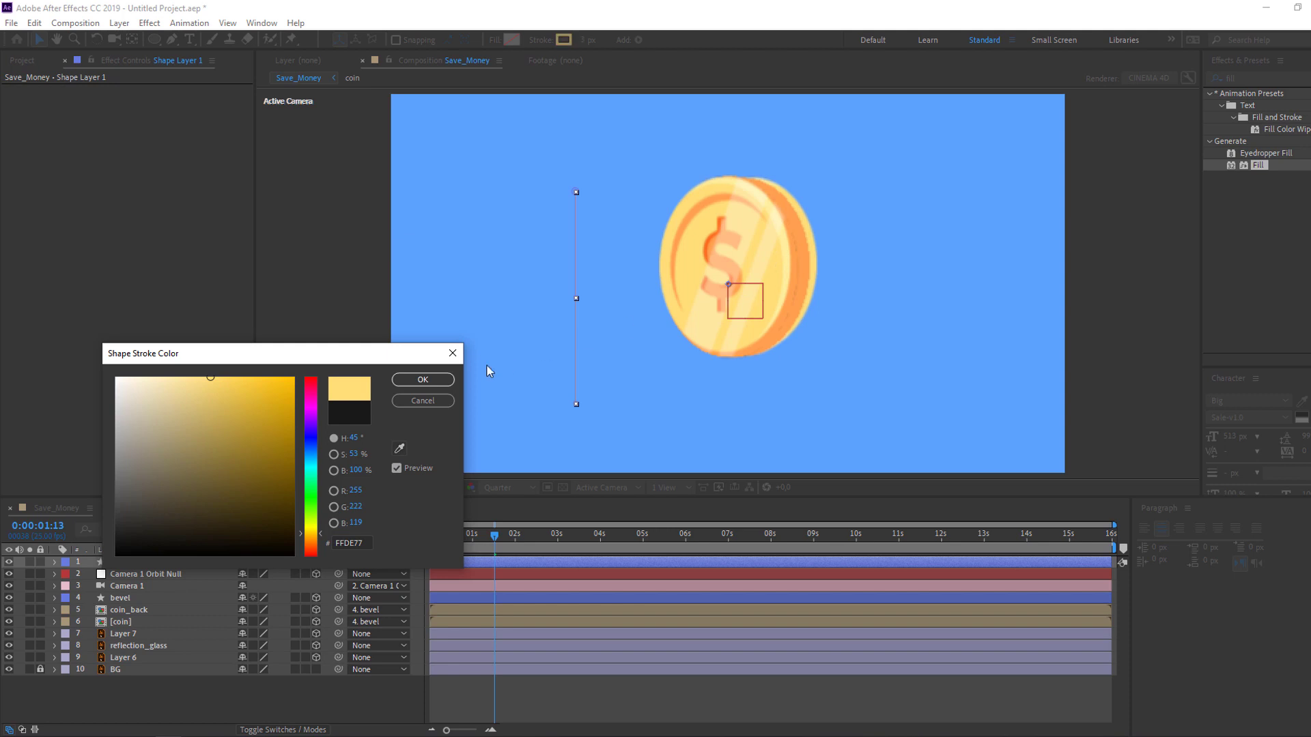
left_click(423, 380)
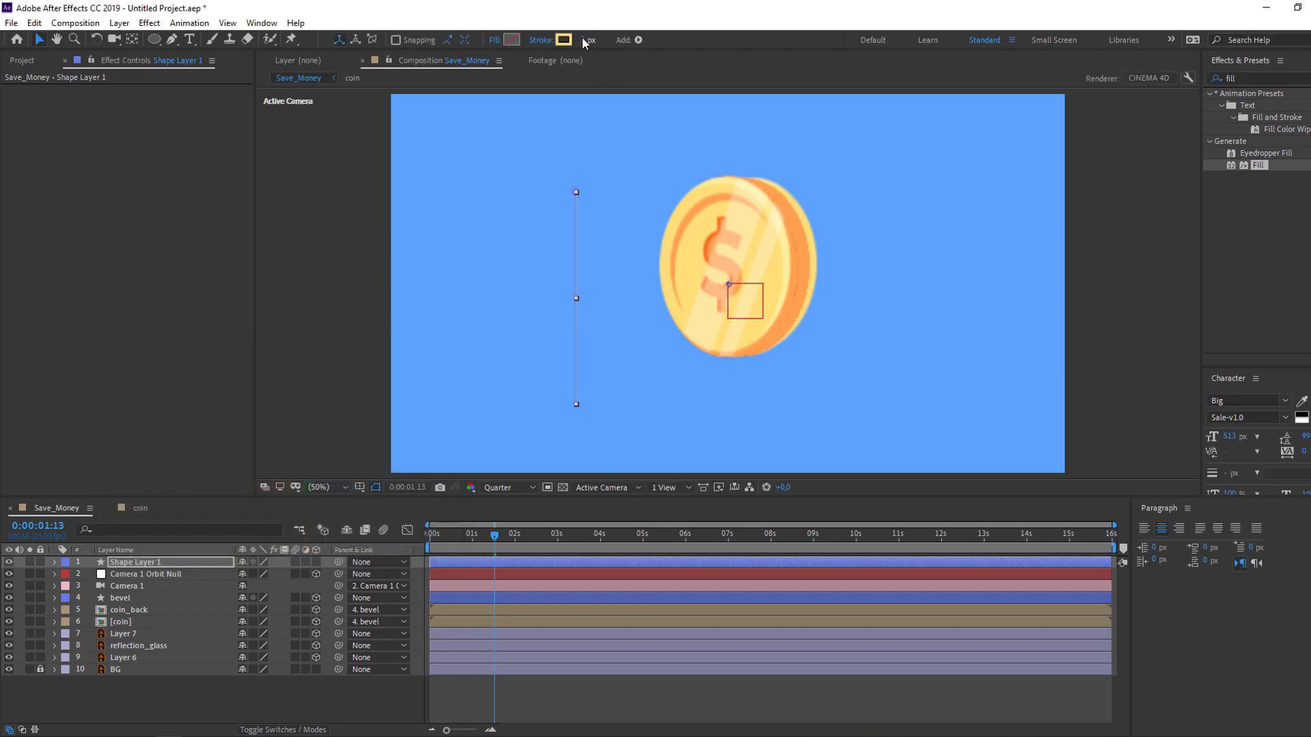
mouse_move(585, 40)
left_mouse_down()
mouse_move(635, 40)
mouse_move(601, 39)
left_mouse_up()
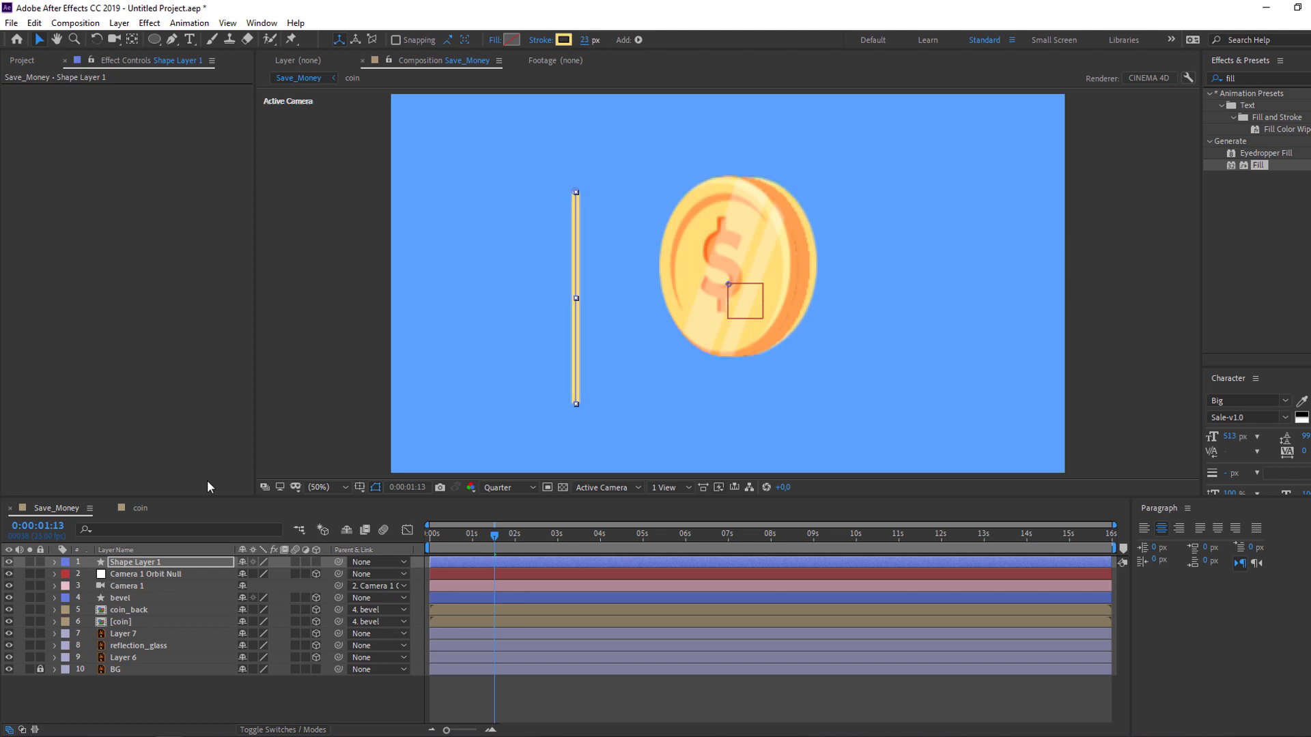
- Rename the new shape layer as line1
left_click(124, 563)
key("Return")
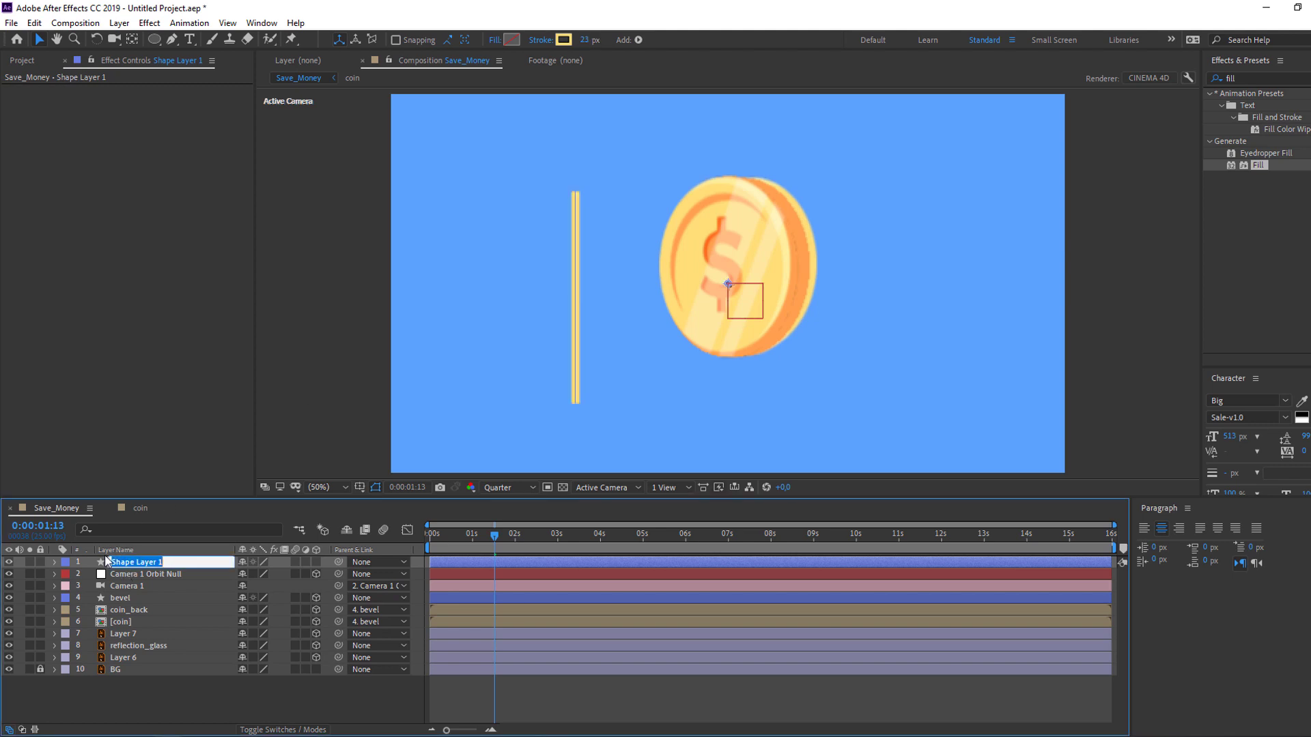
key("BackSpace")
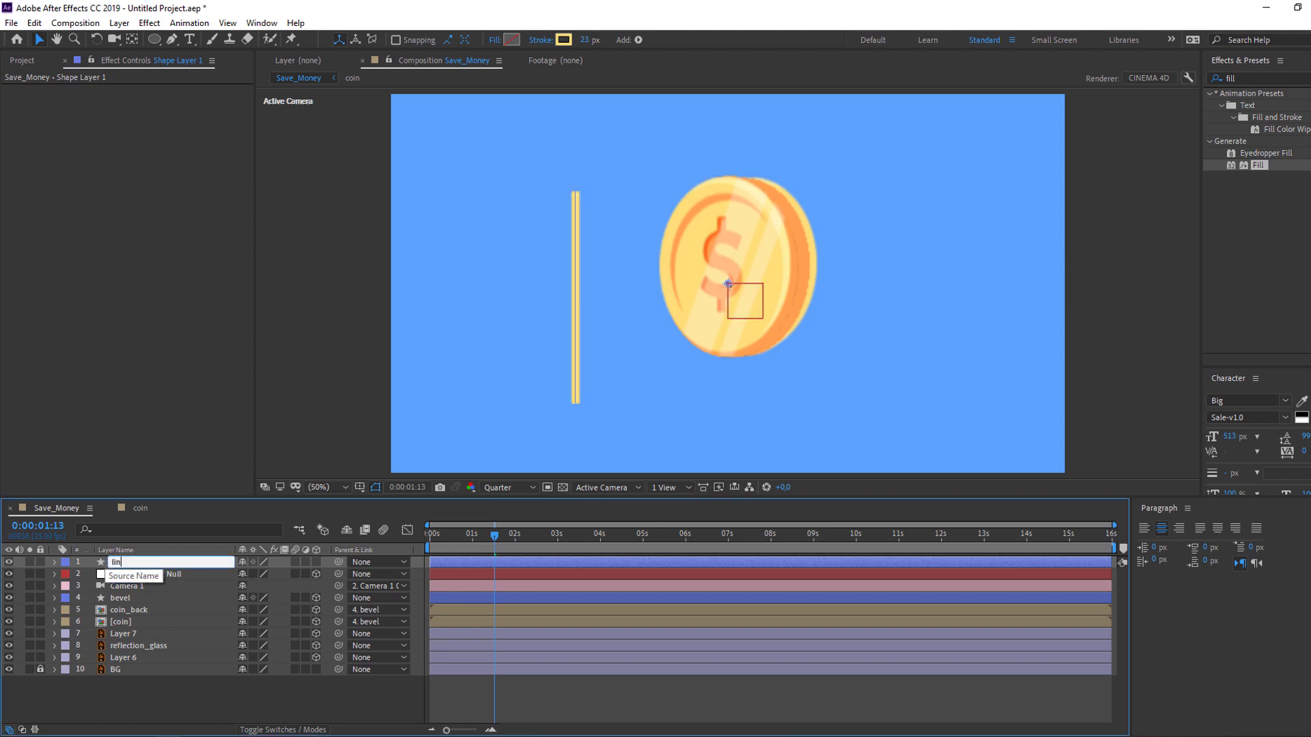
key("Return")
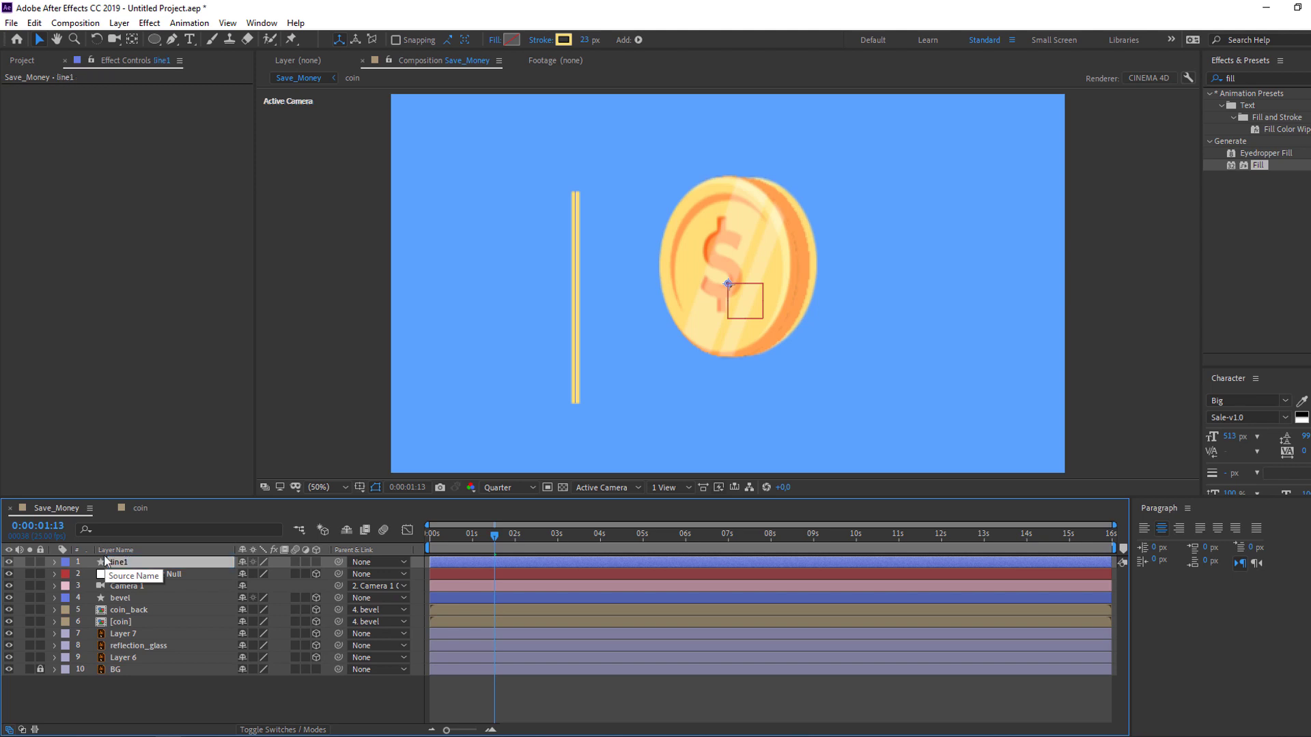
- Expand line1's stroke properties and isolate the layer with Solo, setting the preview resolution to Full
left_click(55, 562)
left_click(67, 574)
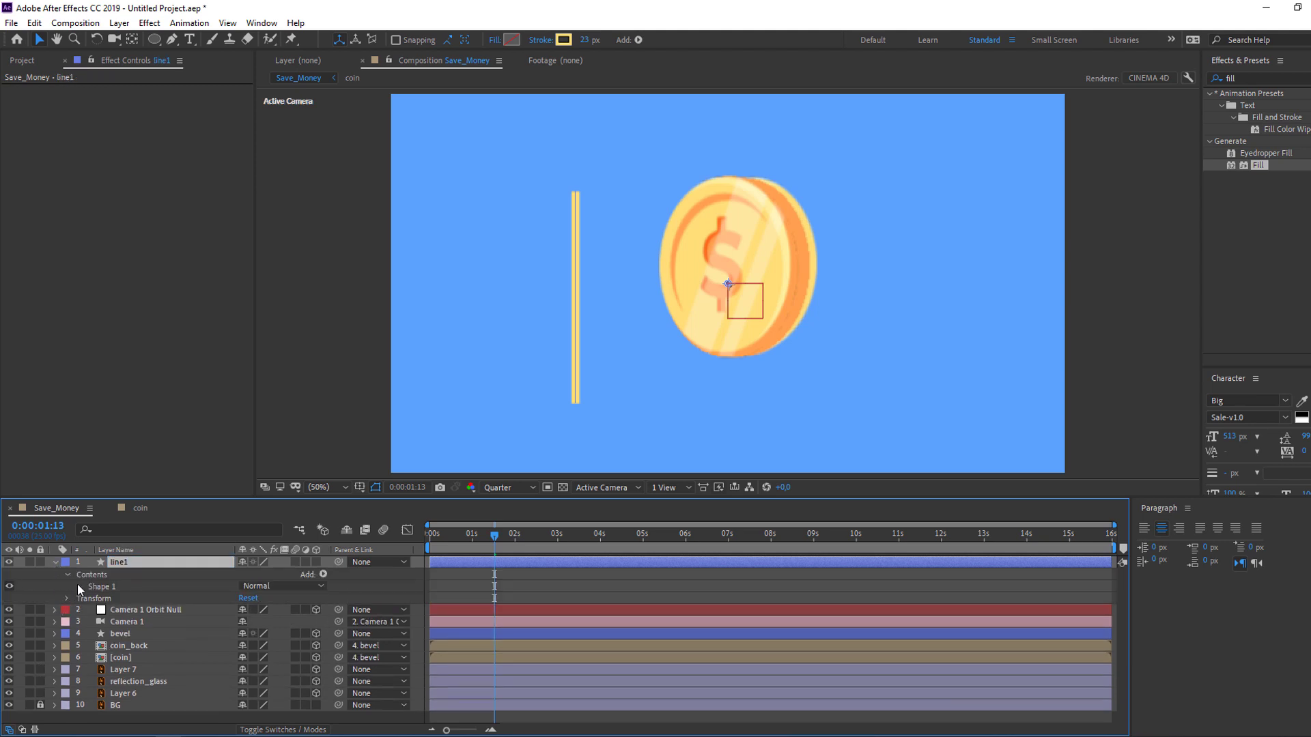
left_click(79, 587)
left_click(90, 610)
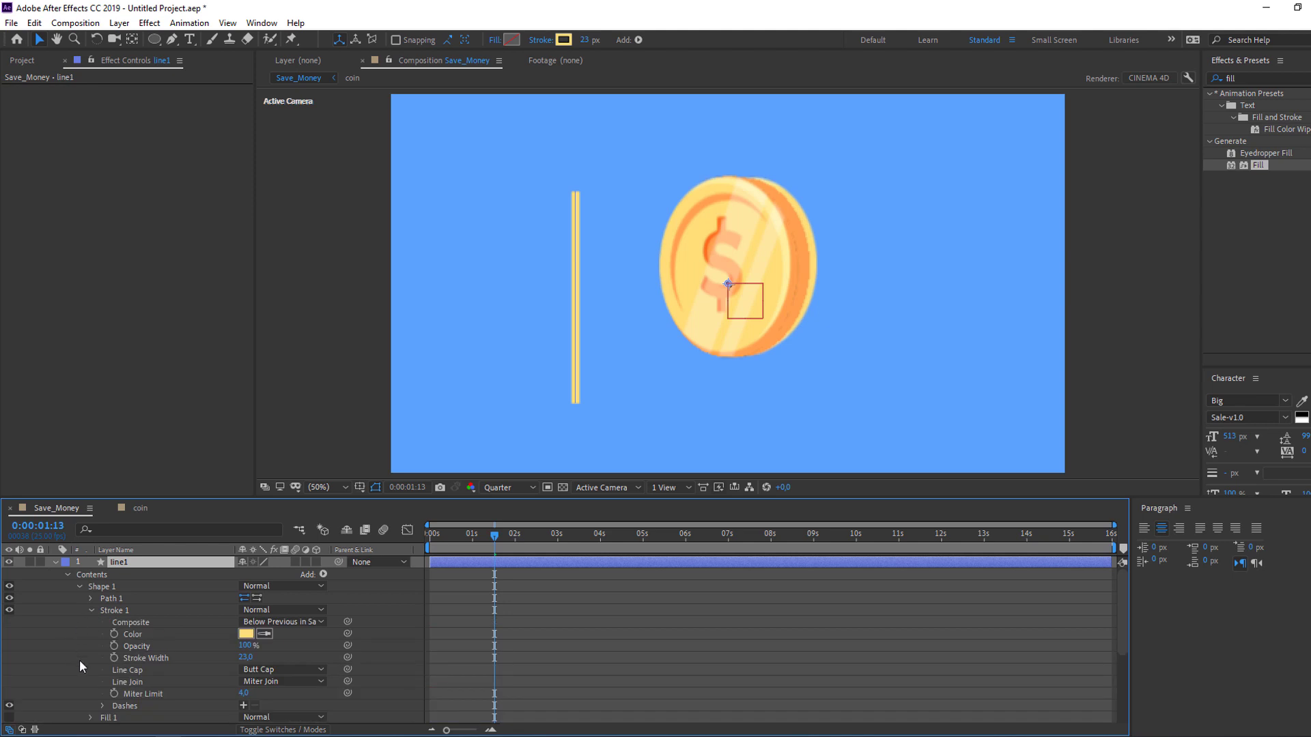
scroll(627, 222, "up", 4)
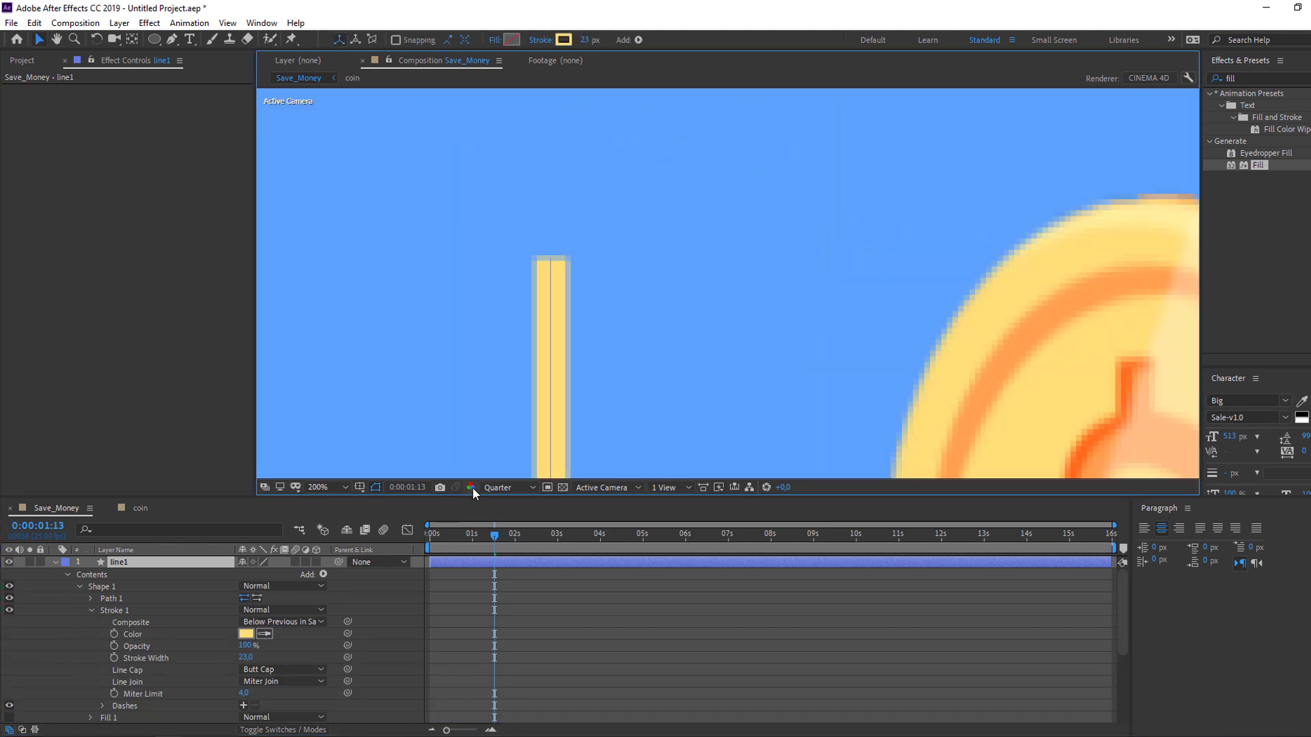
left_click(471, 488)
left_click(509, 488)
left_click(504, 518)
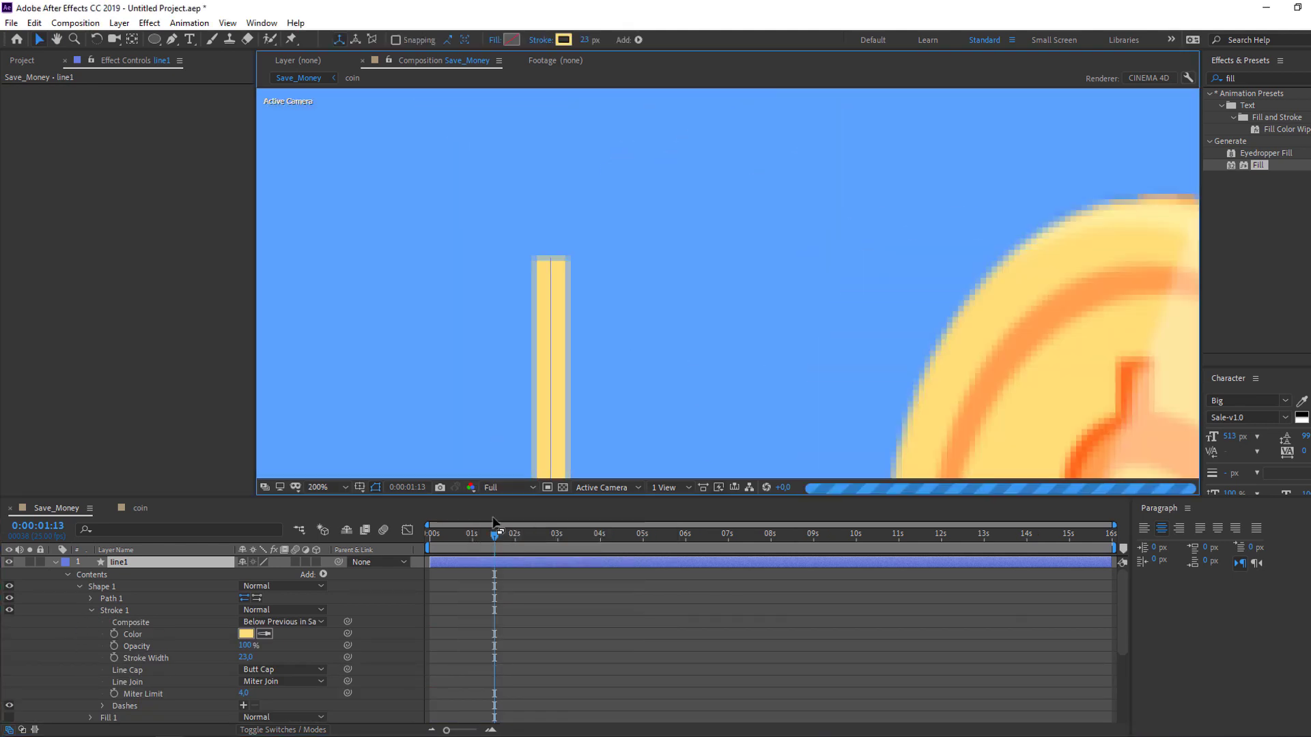
left_click(30, 562)
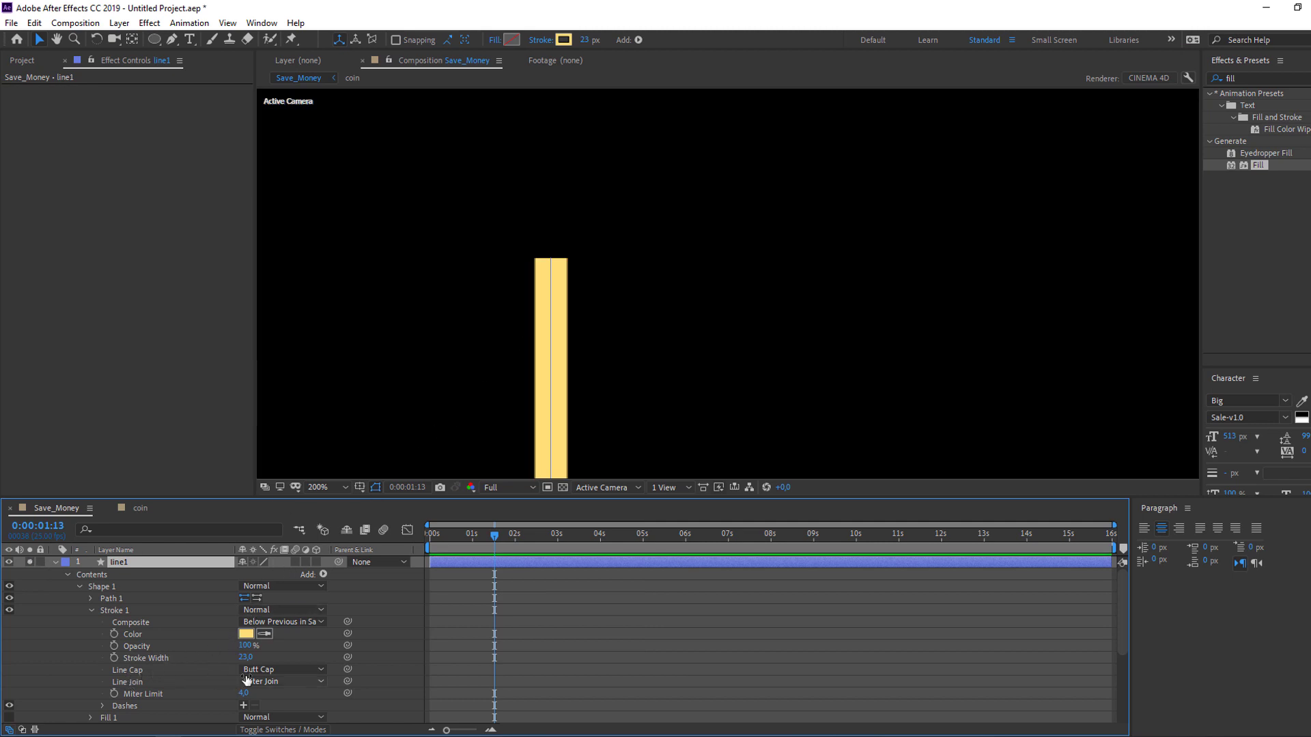
- Set the Line Cap of line1's stroke to Round Cap, fit the line in view and collapse the layer's properties
left_click(280, 670)
left_click(268, 699)
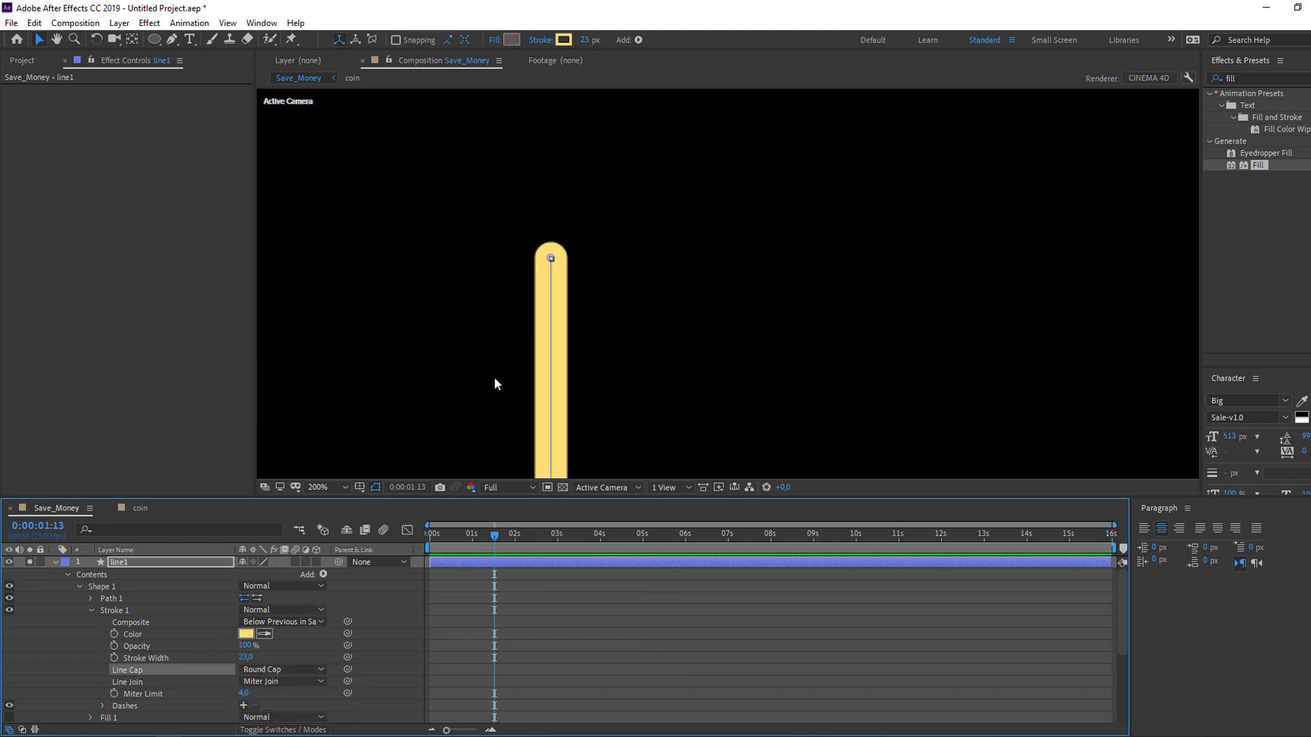
scroll(481, 414, "down", 4)
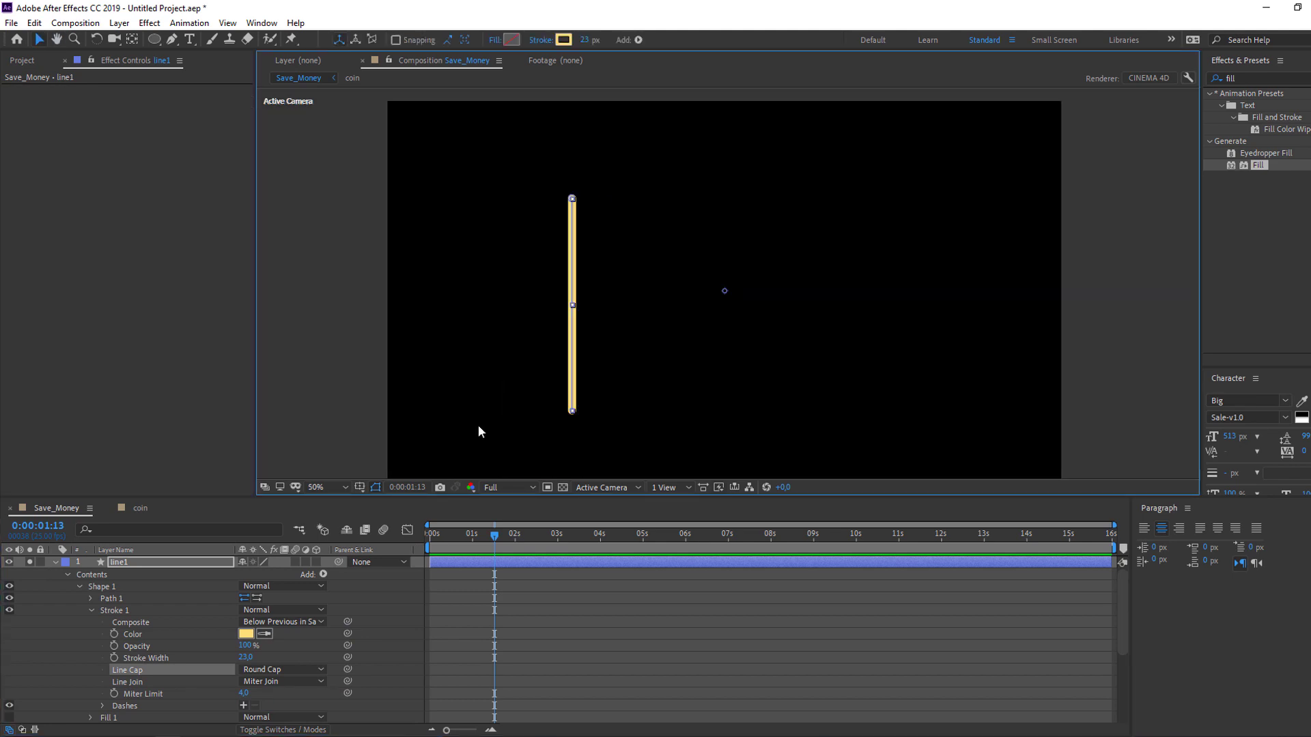
left_click(54, 659)
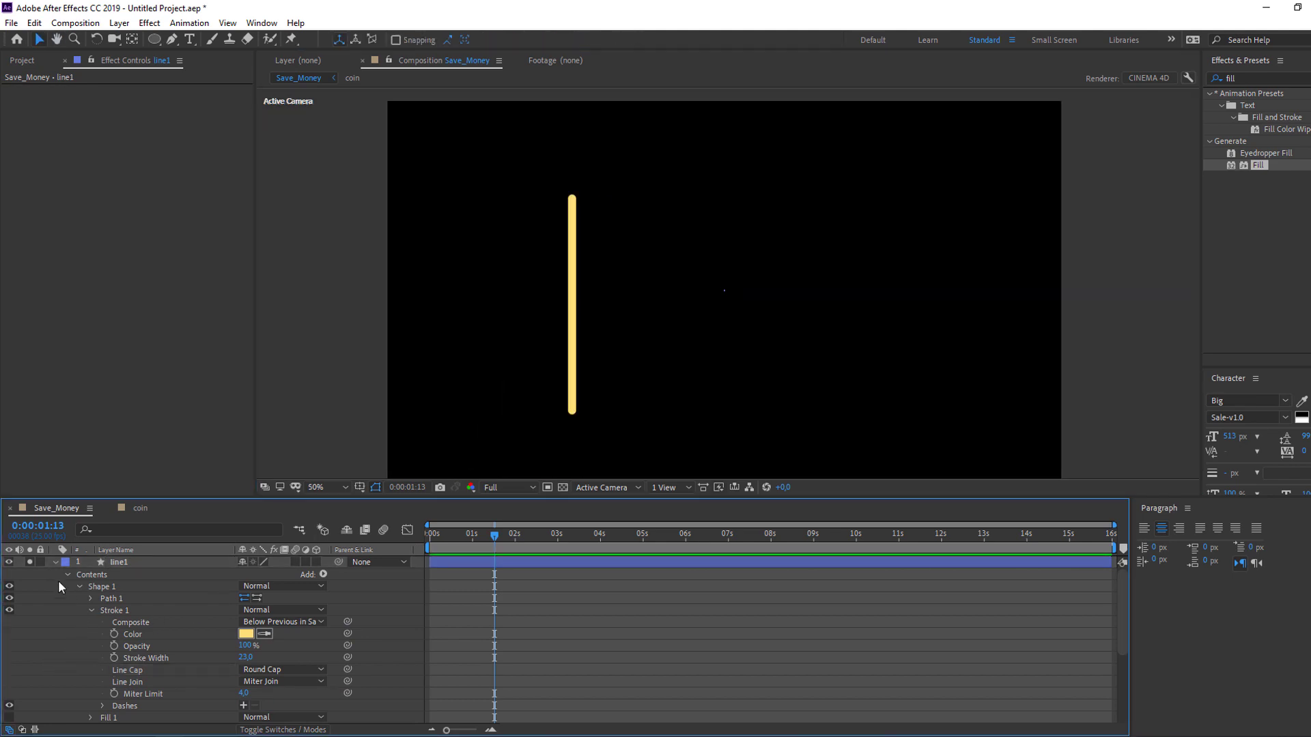
left_click(53, 562)
- Add Trim Paths to line1 and expand its settings
left_click(123, 566)
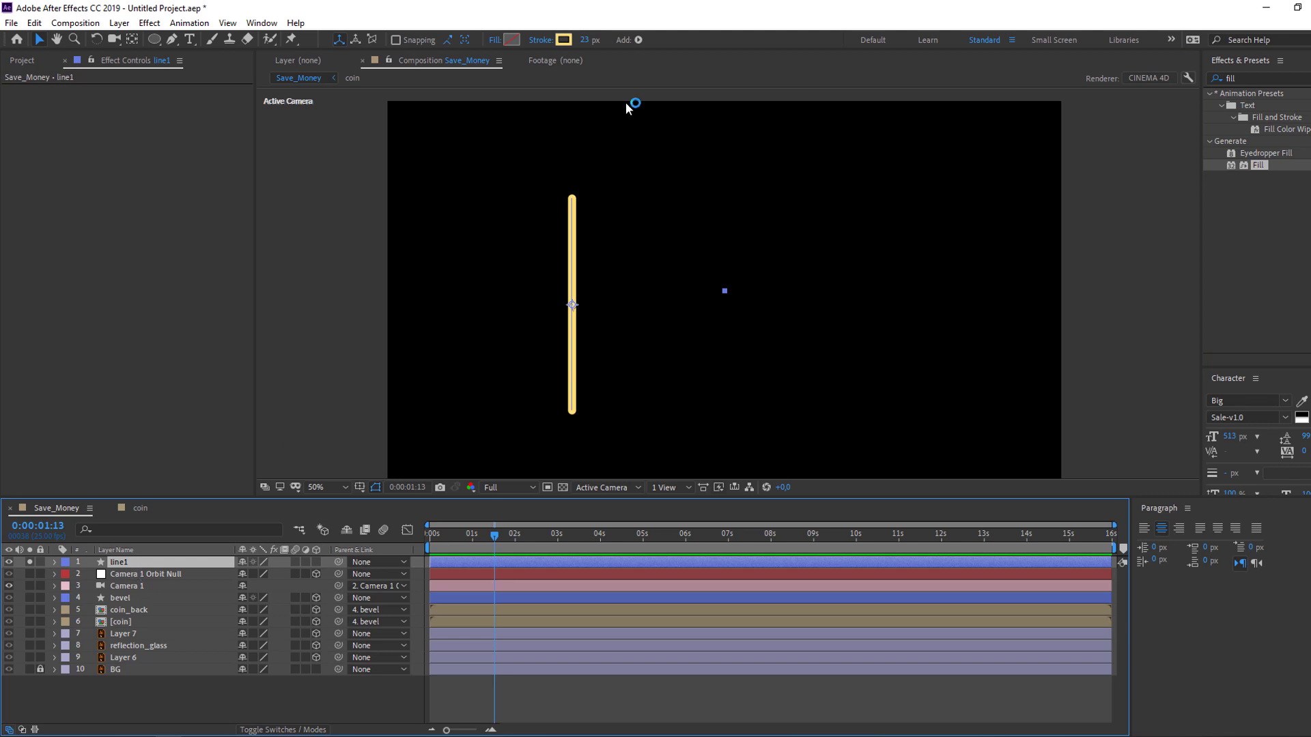
left_click(635, 40)
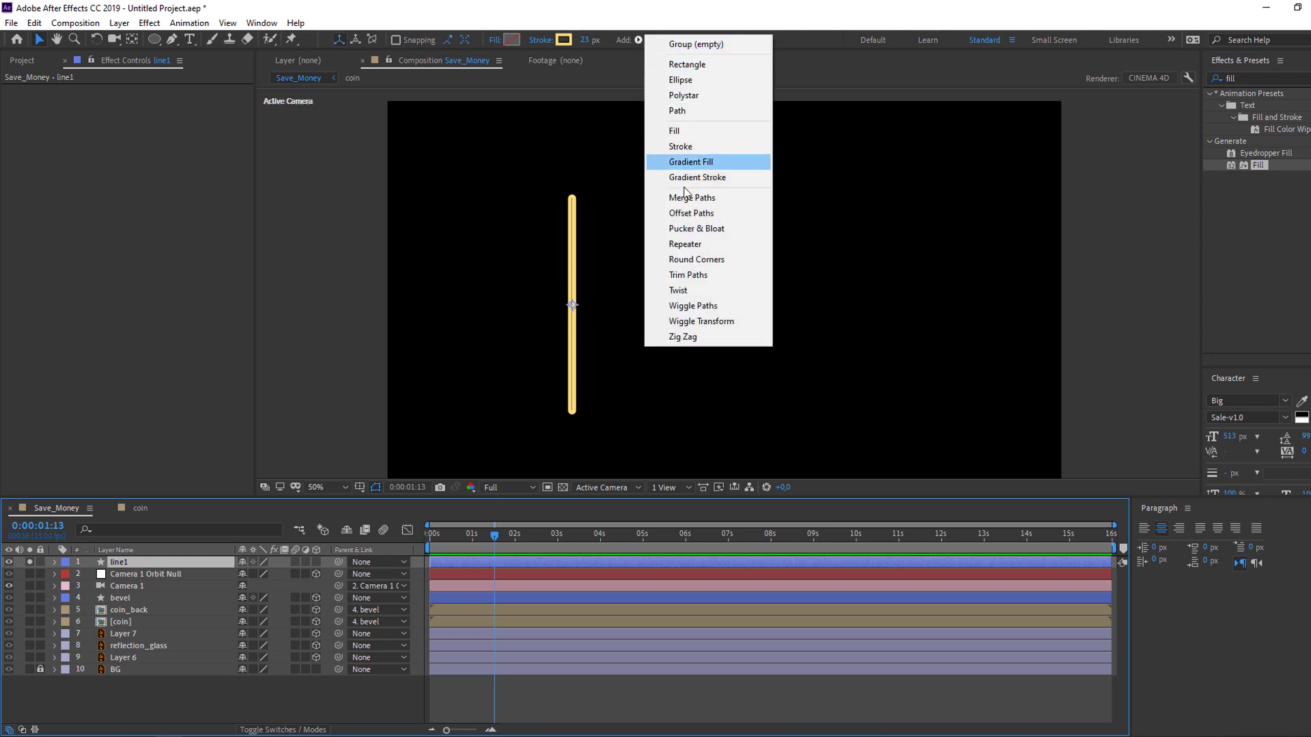
left_click(689, 275)
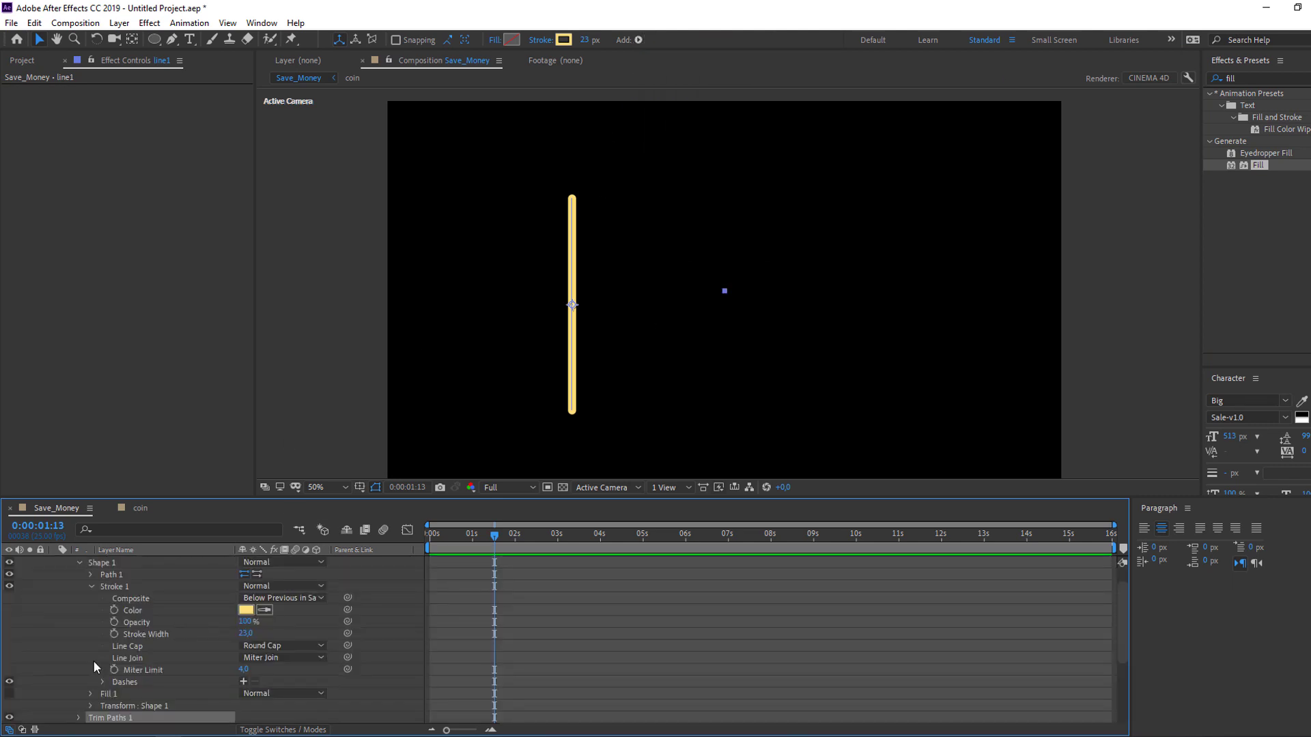
scroll(89, 673, "down", 2)
left_click(77, 647)
scroll(75, 648, "down", 1)
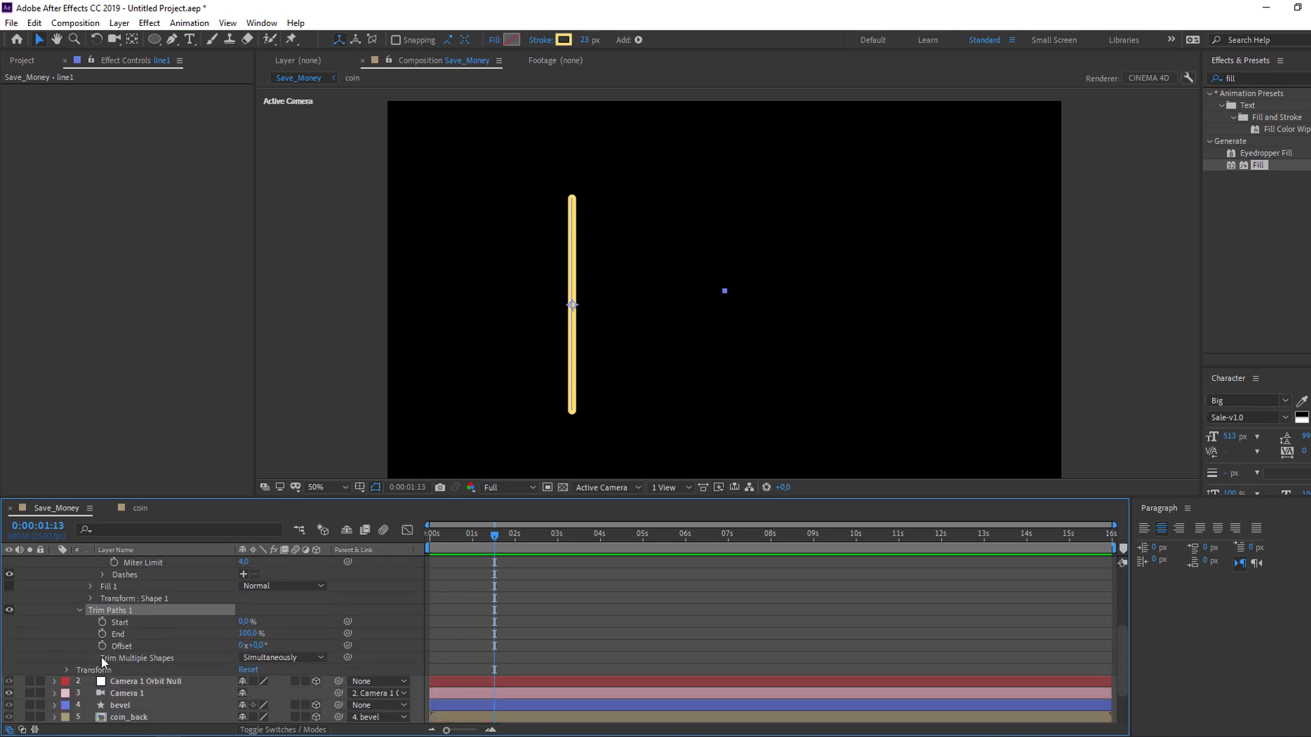
- Keyframe line1's Trim Paths End from 0% at 0:00:00:24 to 100% at 0:00:02:02
left_click(246, 635)
type("0")
key("Return")
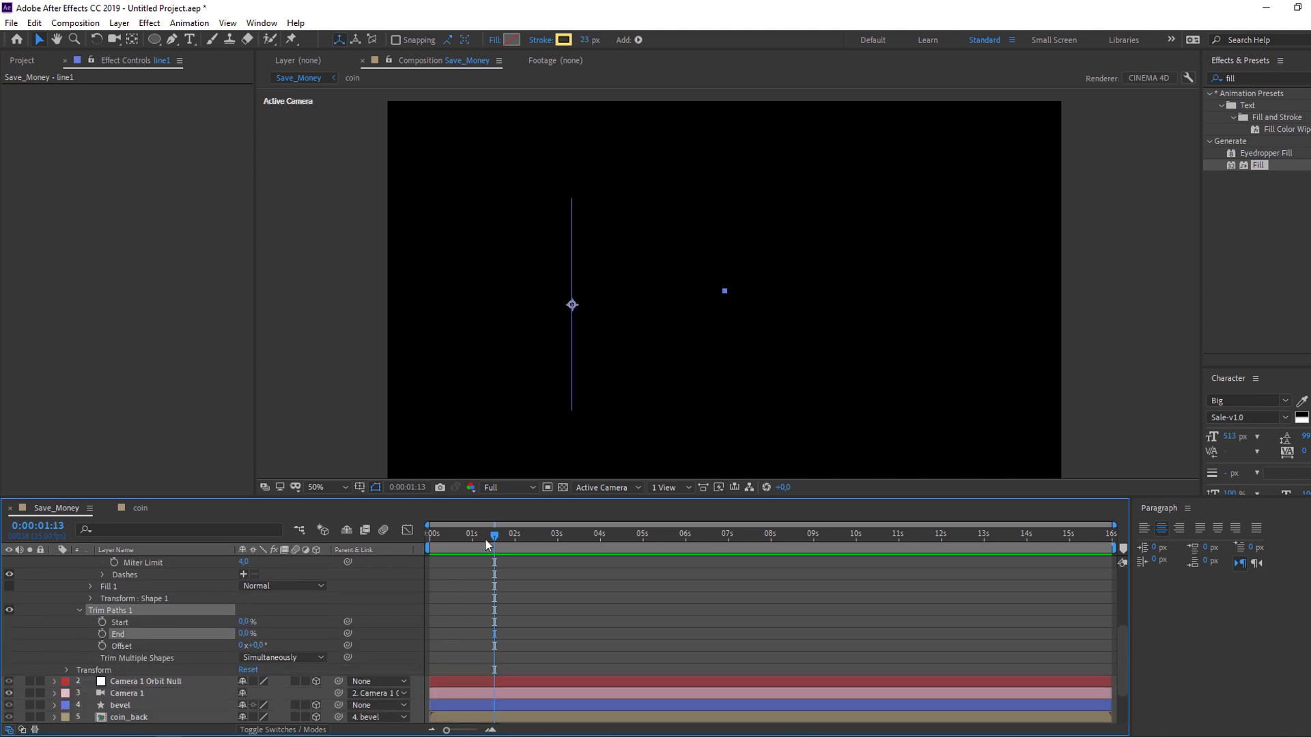
left_click_drag(485, 538, 469, 539)
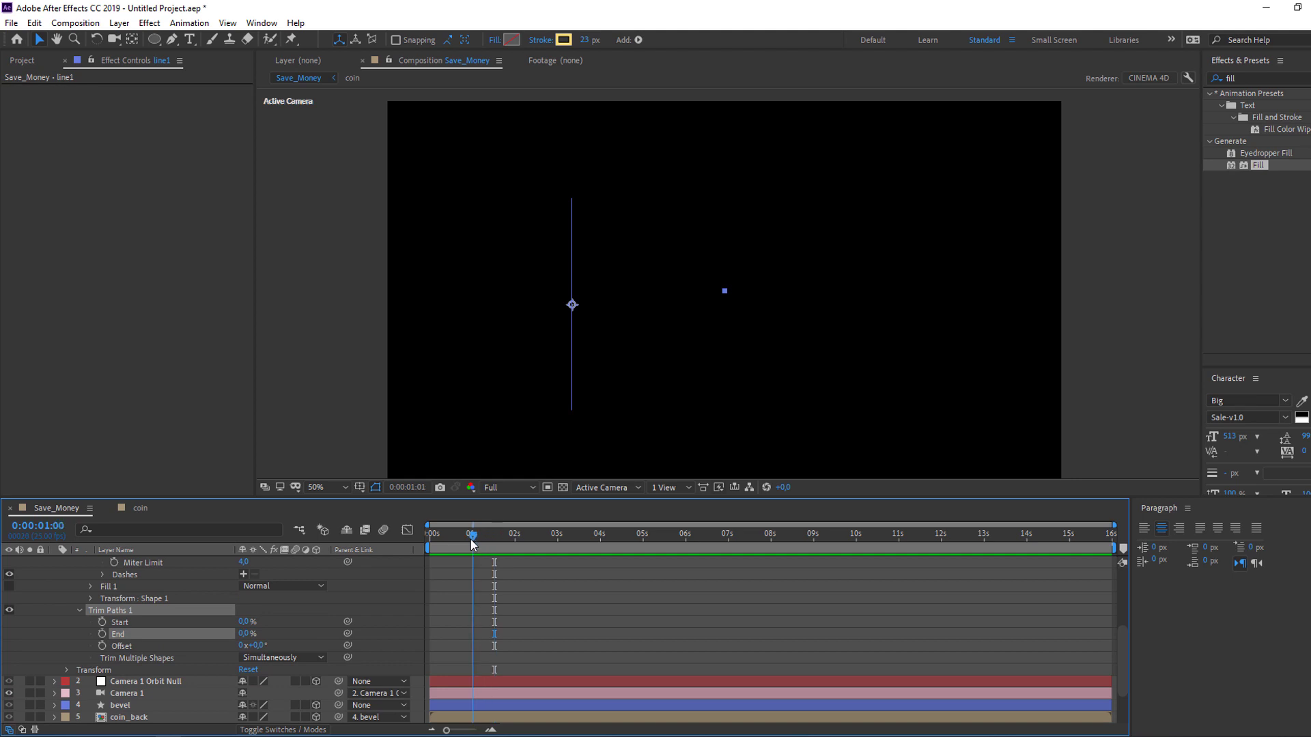
left_click(103, 635)
left_click_drag(482, 523, 519, 535)
left_click_drag(244, 637, 353, 626)
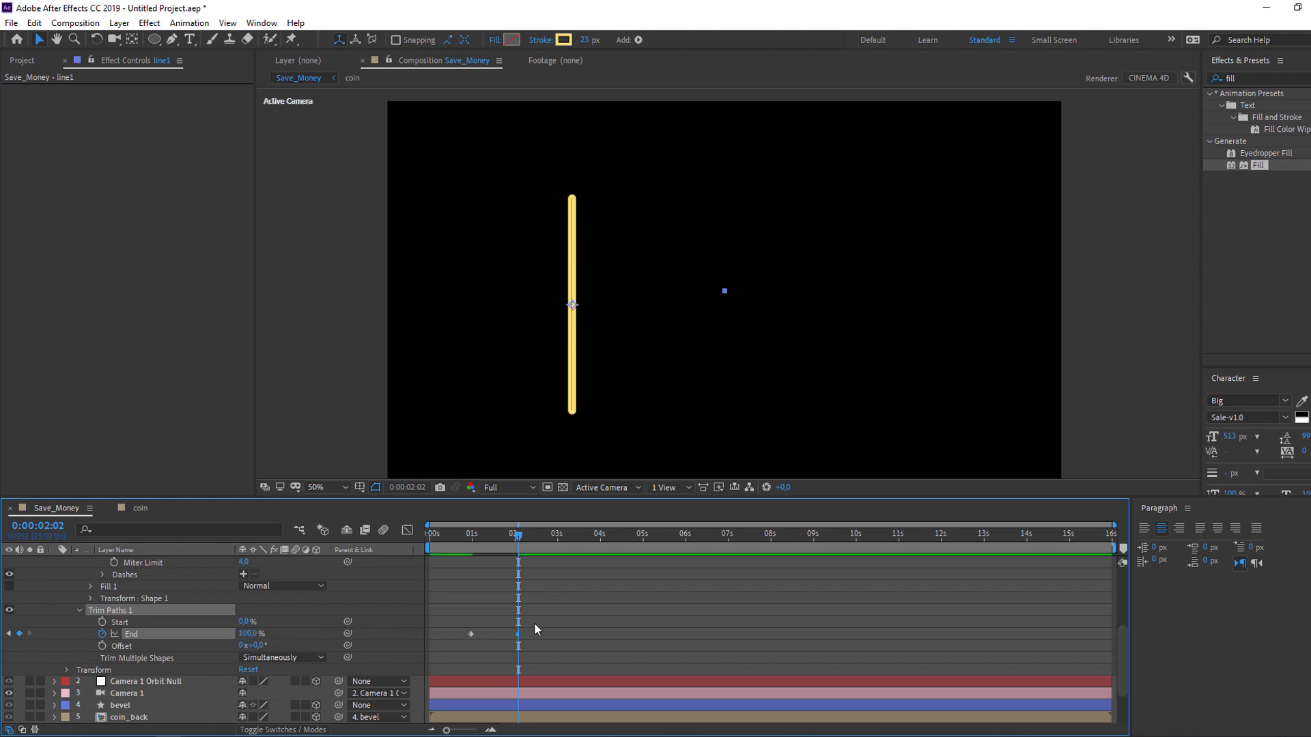
- Keyframe line1's Trim Paths Start from 0% at 0:00:01:15 to 100% at 0:00:02:19
left_click(567, 579)
left_click_drag(513, 536, 498, 536)
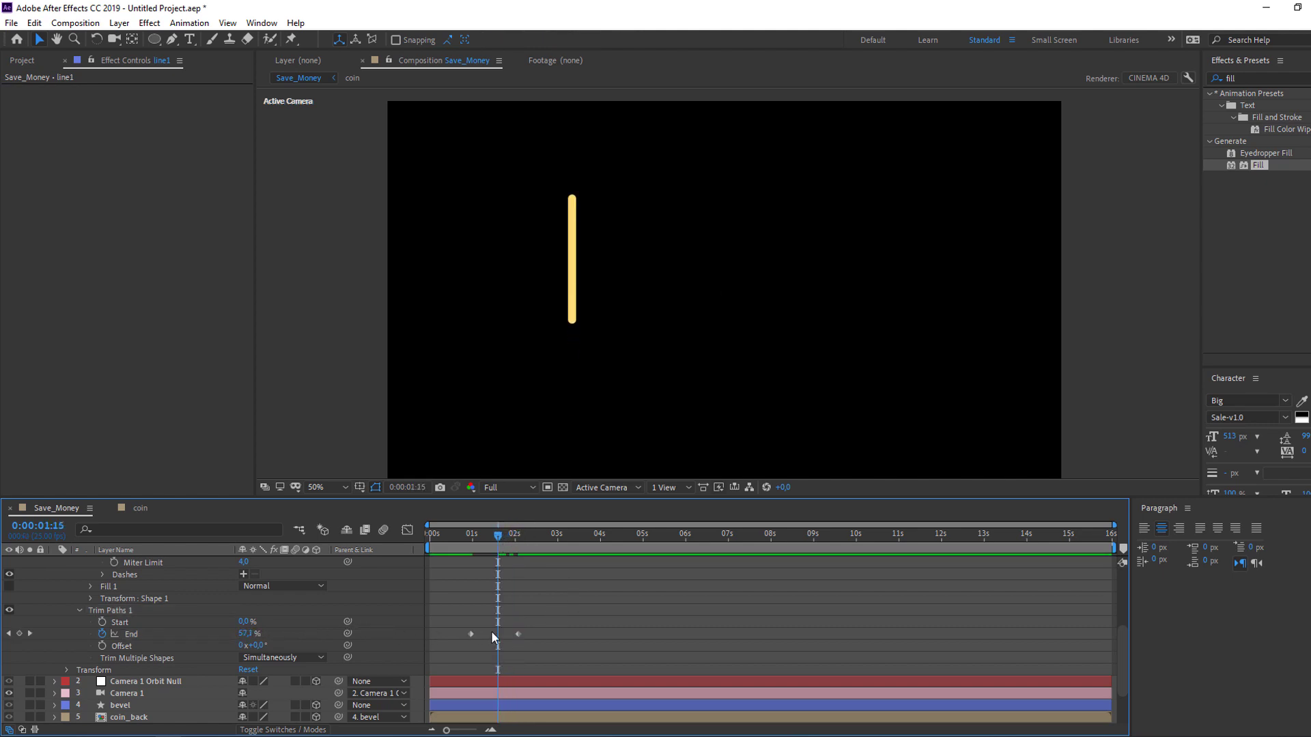
left_click(102, 622)
left_click_drag(518, 537, 547, 535)
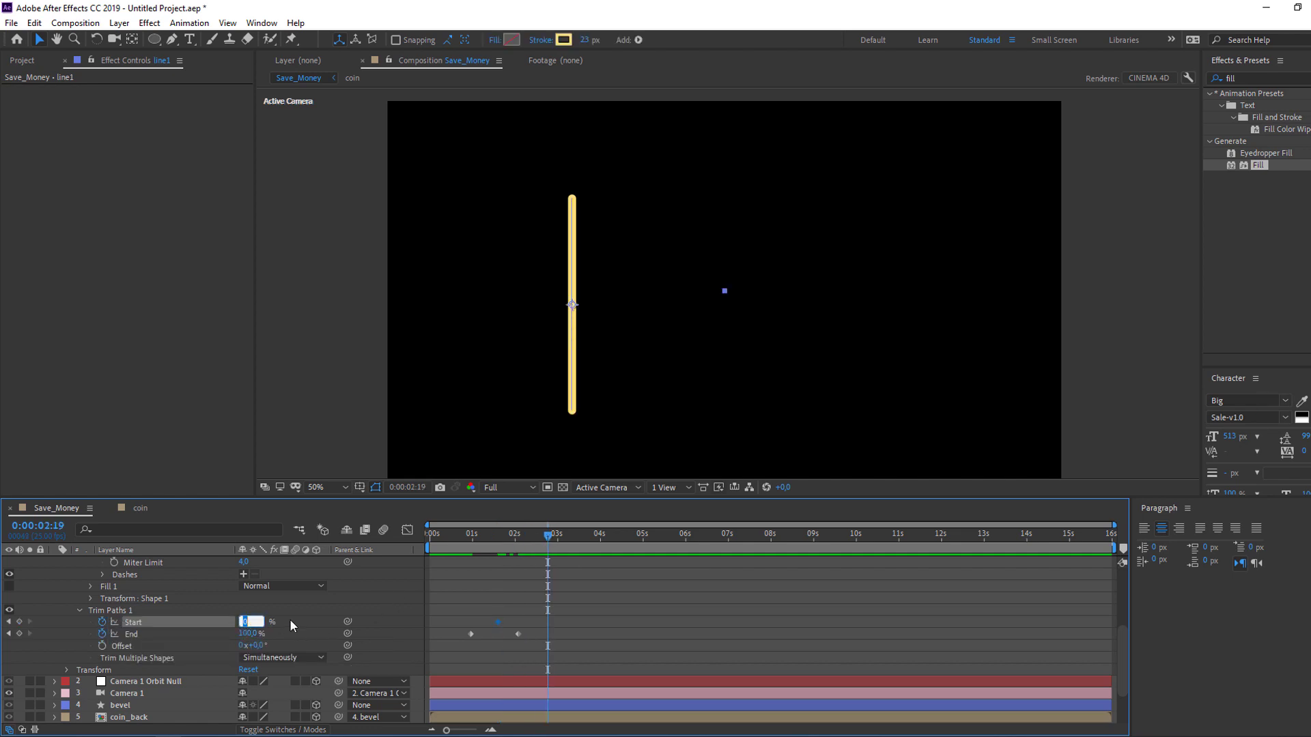
type("100")
key("Return")
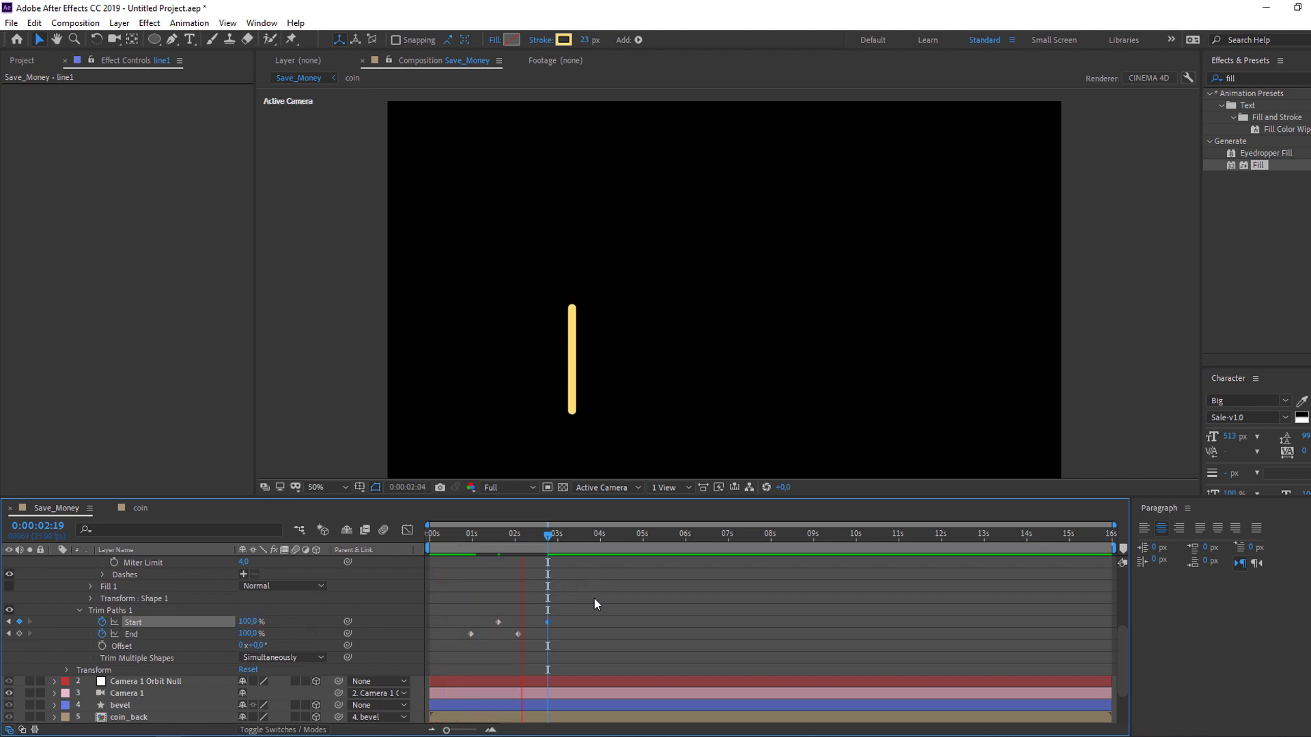
- Retime the Start keyframes to about 1.5 s and 2.1 s and the second End keyframe to about 1.9 s, and apply Easy Ease to all four
key("space")
left_click_drag(546, 623, 509, 634)
left_click_drag(617, 620, 467, 636)
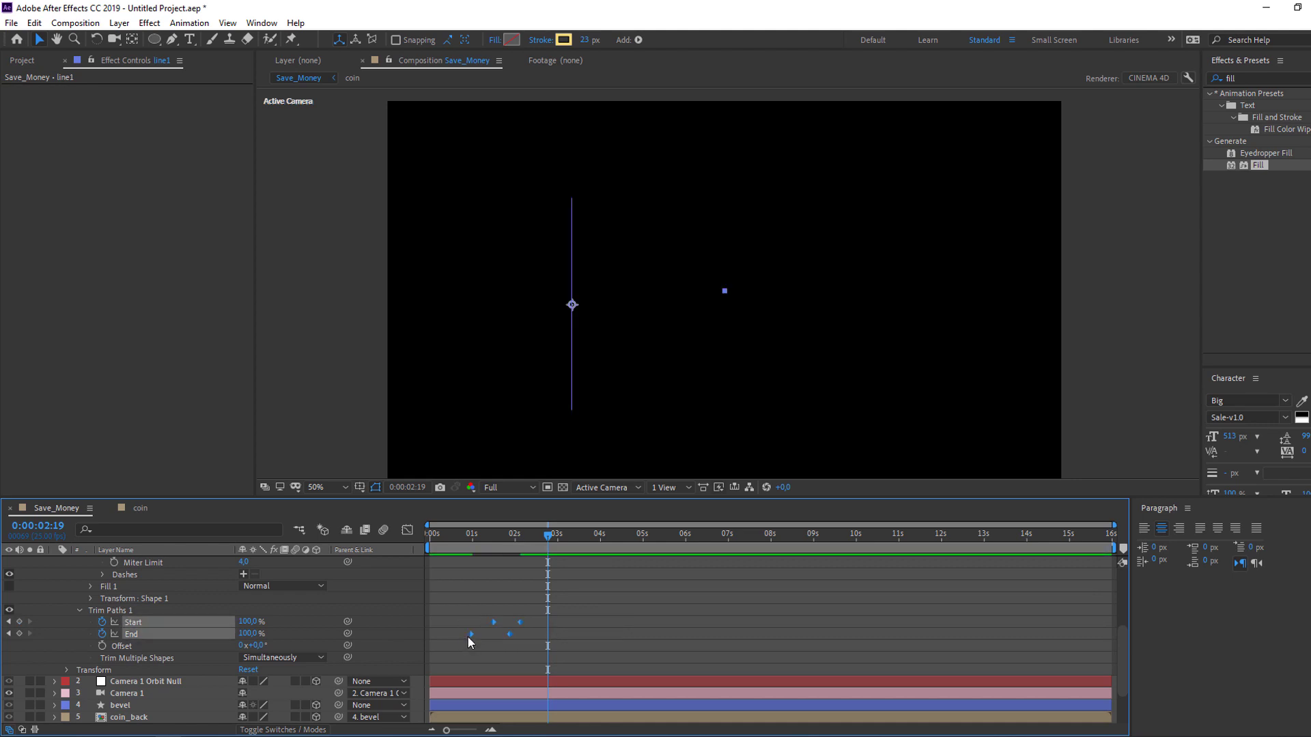
right_click(470, 635)
mouse_move(536, 624)
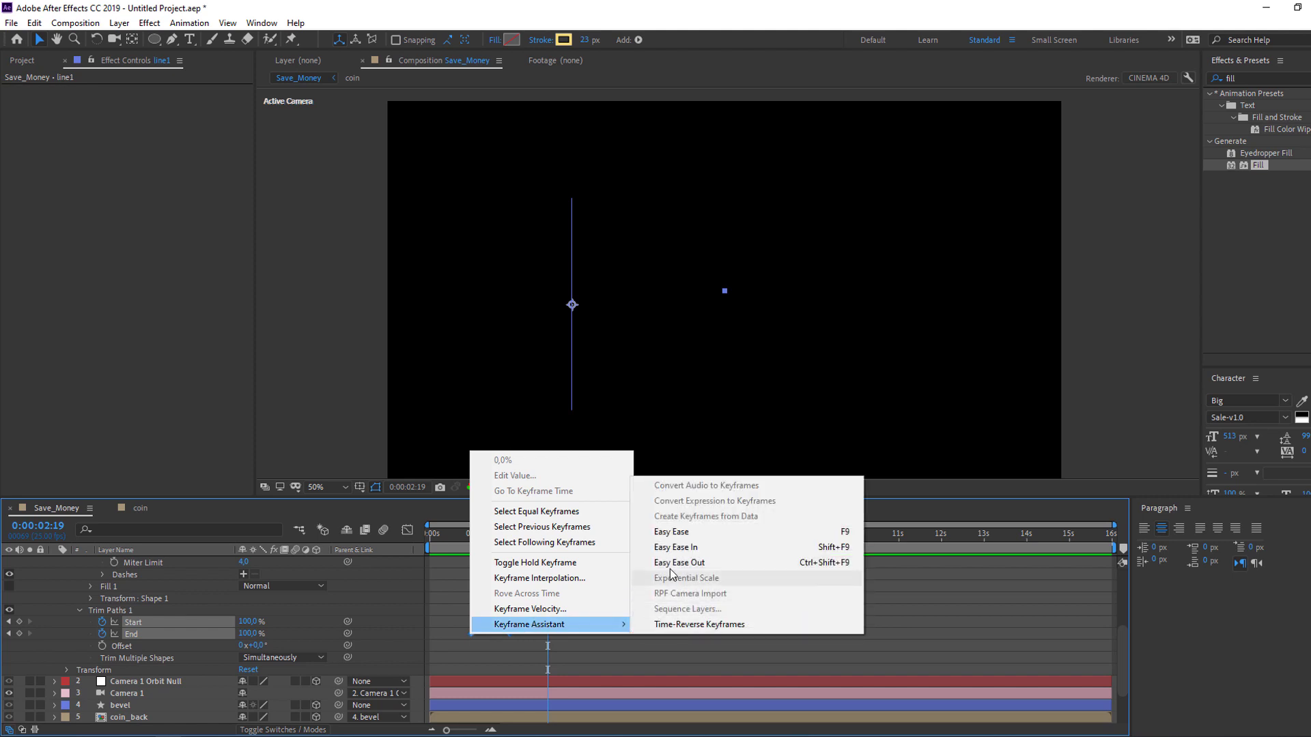
left_click(682, 533)
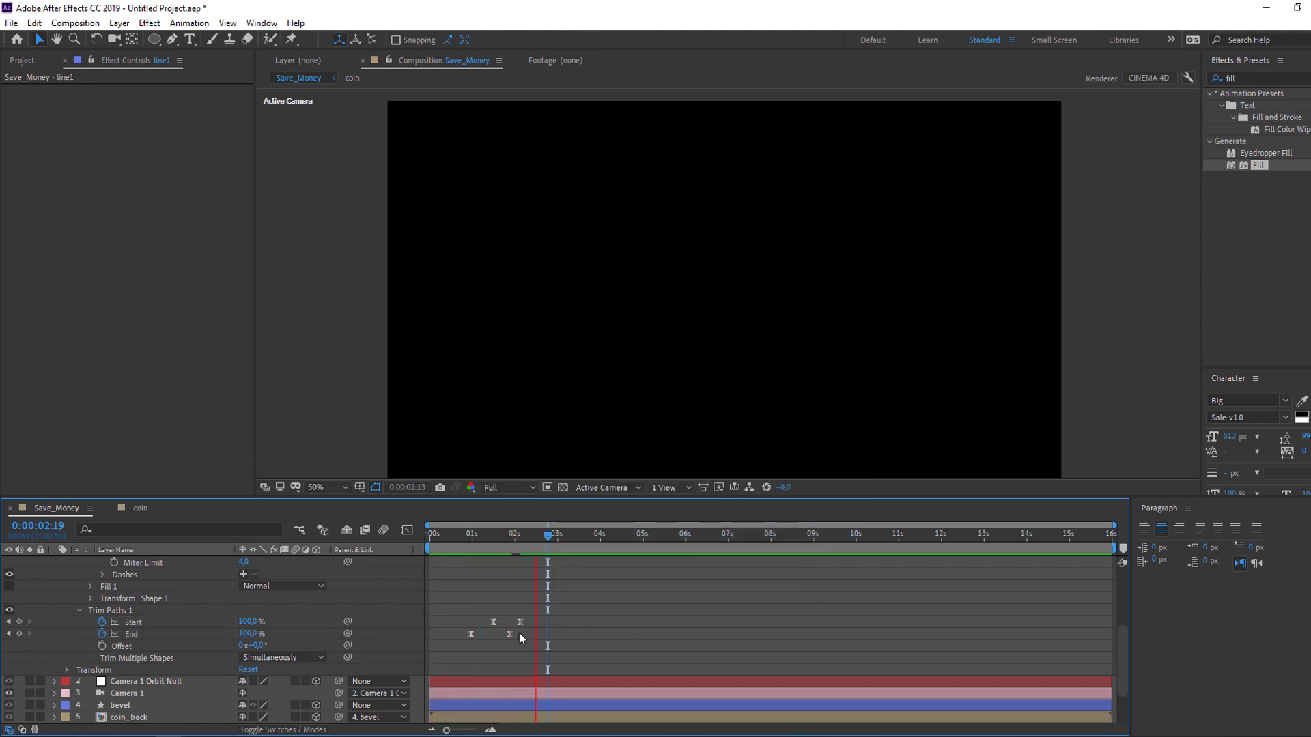
- Pull the Start keyframes to about 1.3 s and 1.7 s and the last End keyframe to about 1.6 s, and preview the line
mouse_move(509, 633)
left_mouse_down()
mouse_move(485, 624)
mouse_move(502, 625)
left_mouse_up()
key("space")
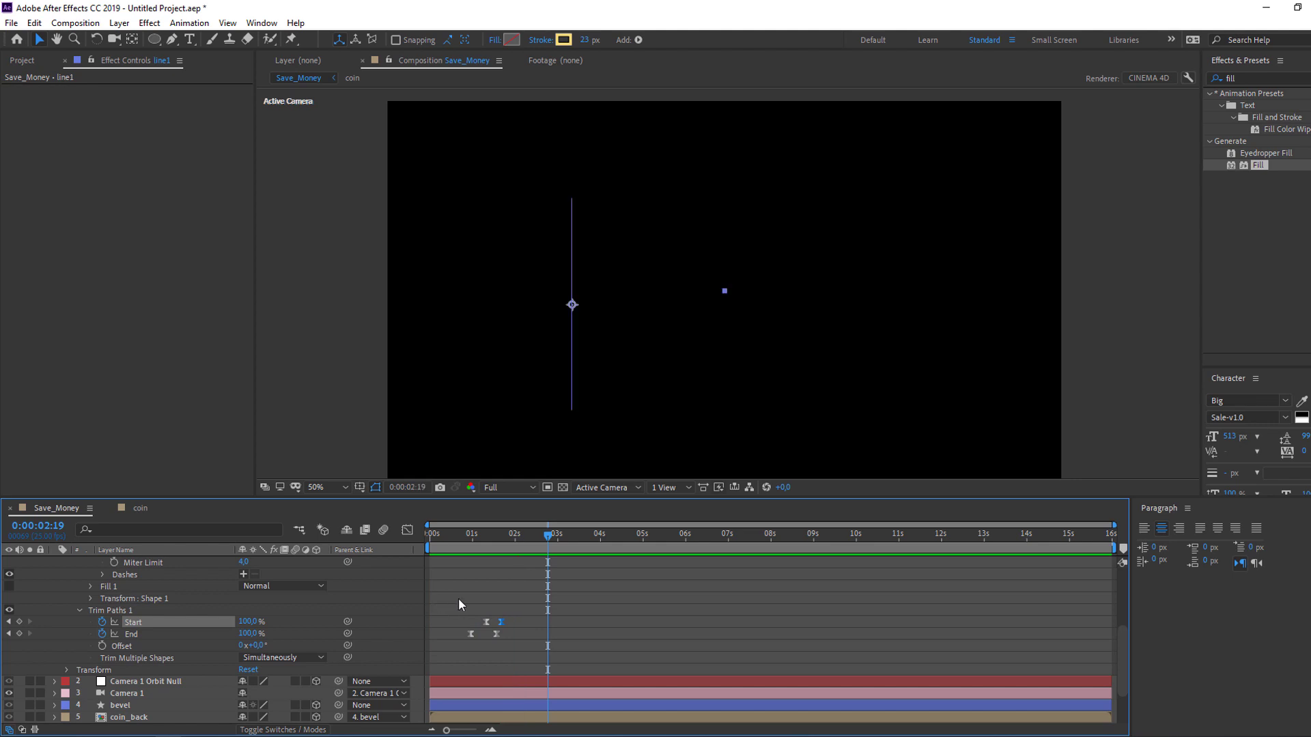
key("space")
- Turn off Solo for line1 with its properties collapsed, and make it a 3D layer
scroll(103, 585, "up", 4)
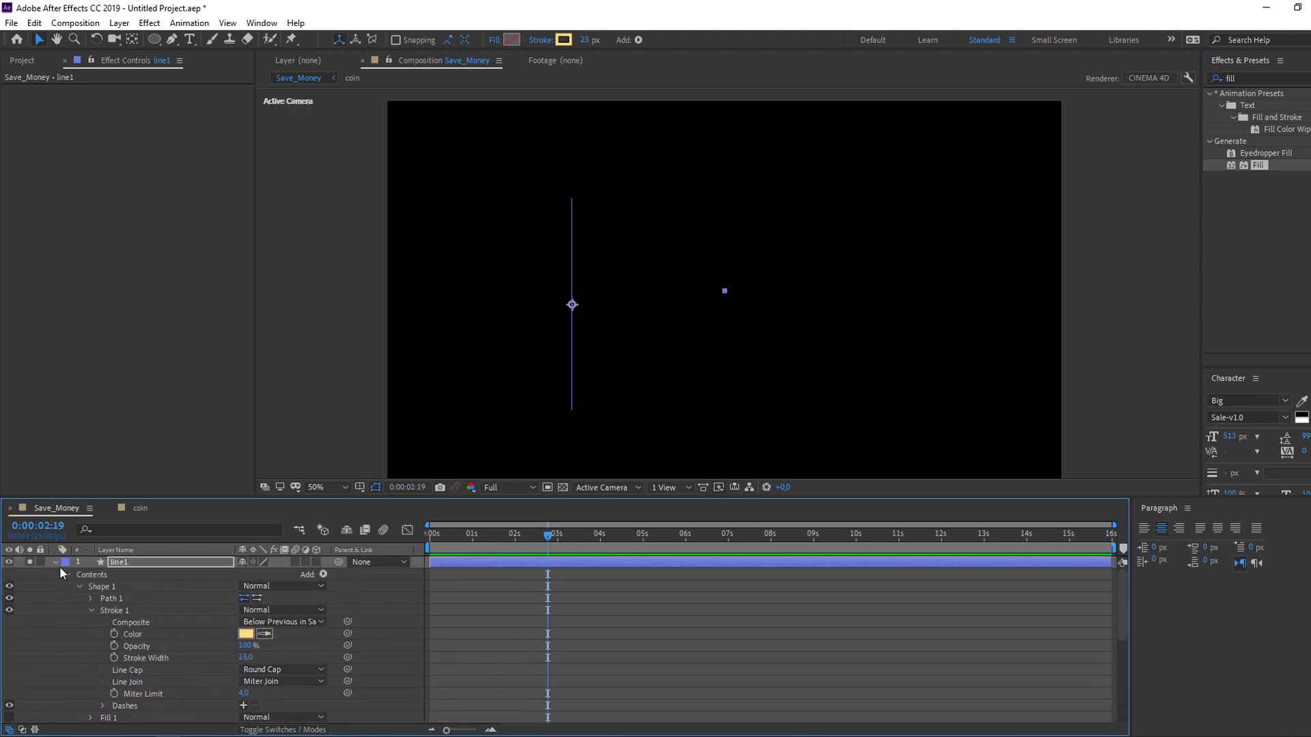
left_click(55, 562)
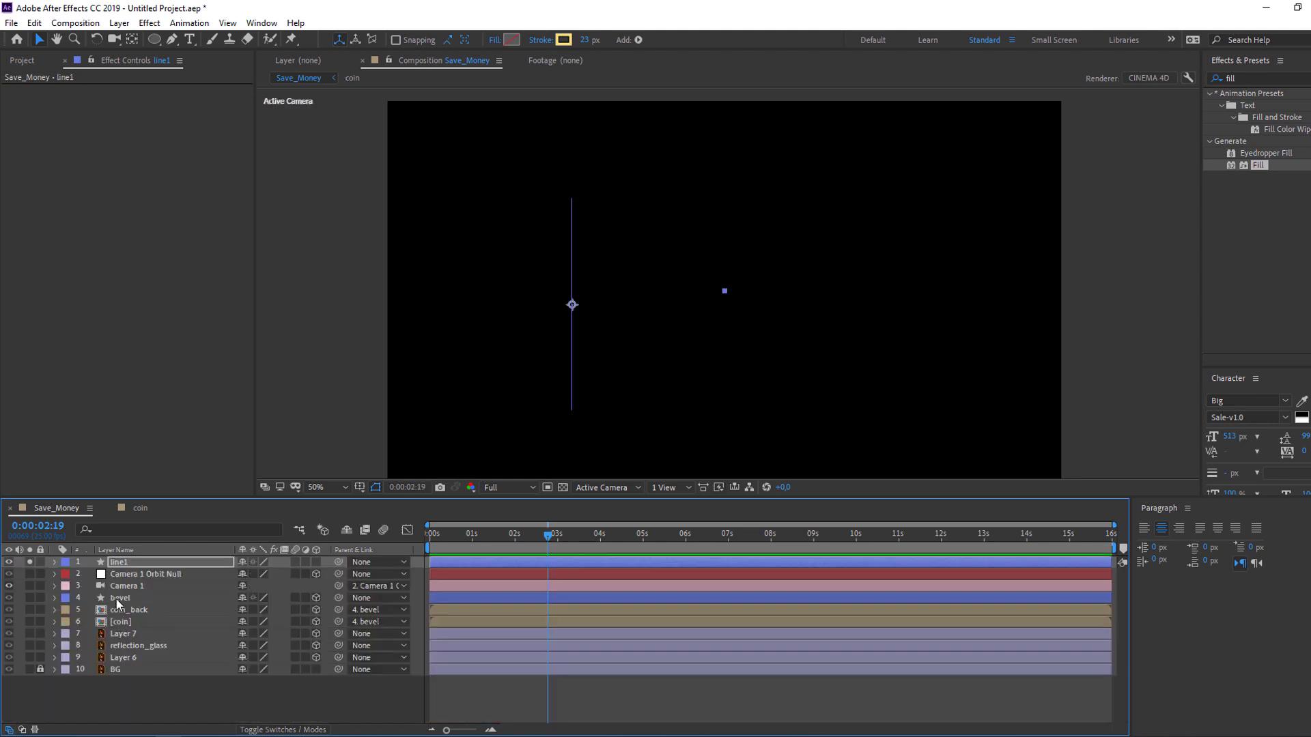
left_click(30, 562)
left_click_drag(426, 535, 363, 562)
left_click(122, 562)
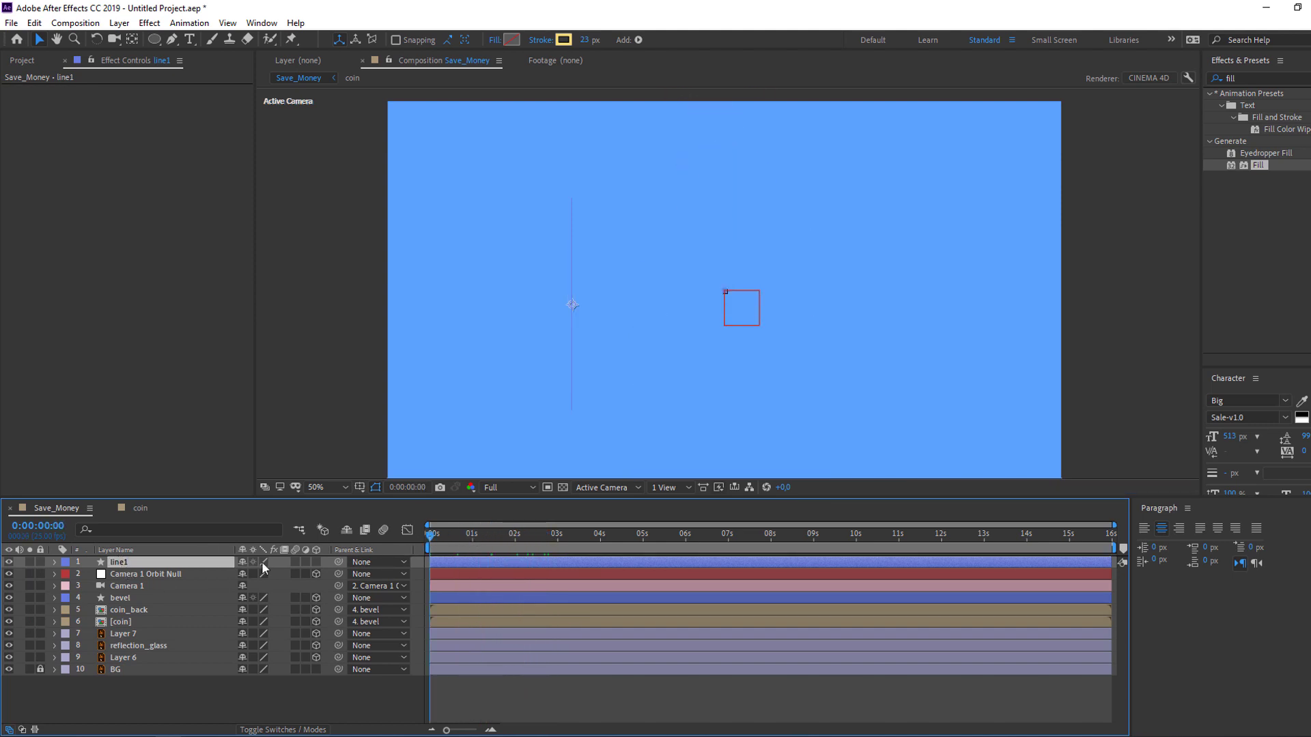
left_click(318, 563)
- Set the preview resolution to Quarter and shift the line1 layer to begin at about 1 second
left_click_drag(439, 544, 518, 536)
left_click(508, 488)
left_click(502, 567)
left_click_drag(459, 567, 520, 532)
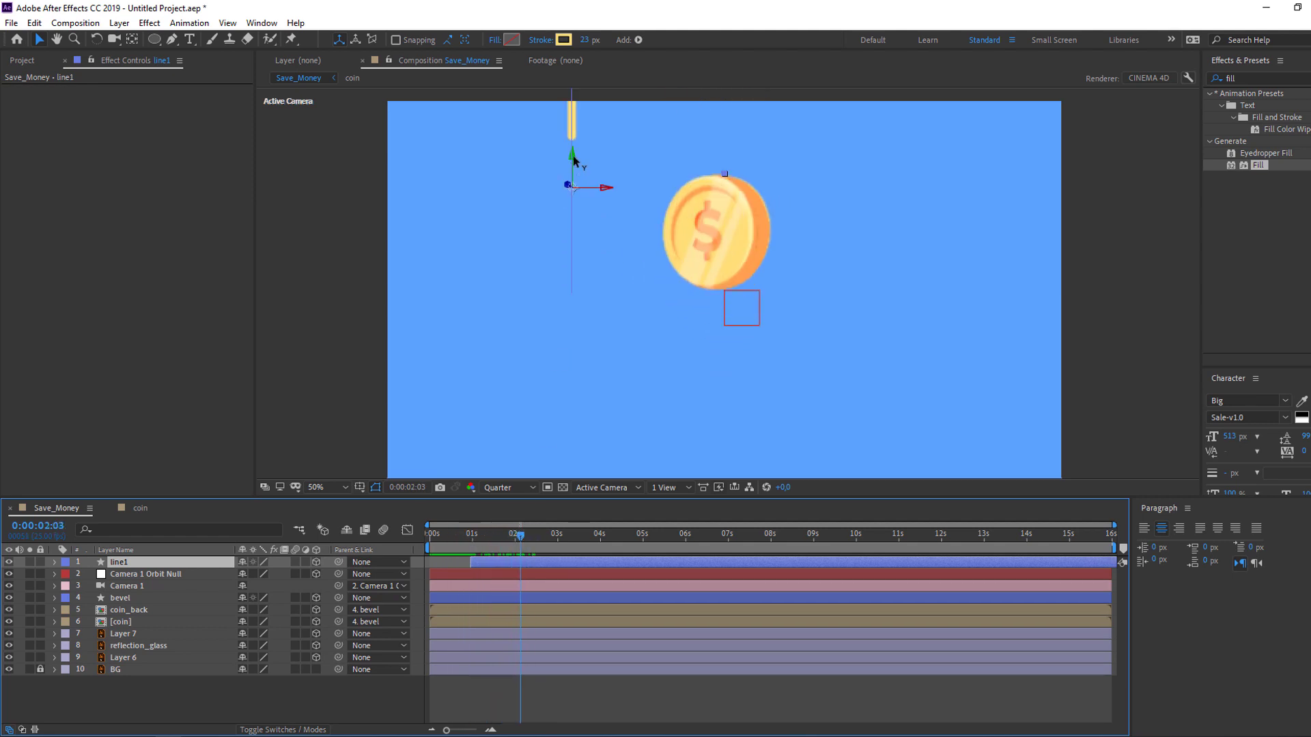
- At 0:00:02:03, place line1 beneath the coin's left edge with its Position at 819, 1082, 0
left_click_drag(573, 160, 574, 339)
key("p")
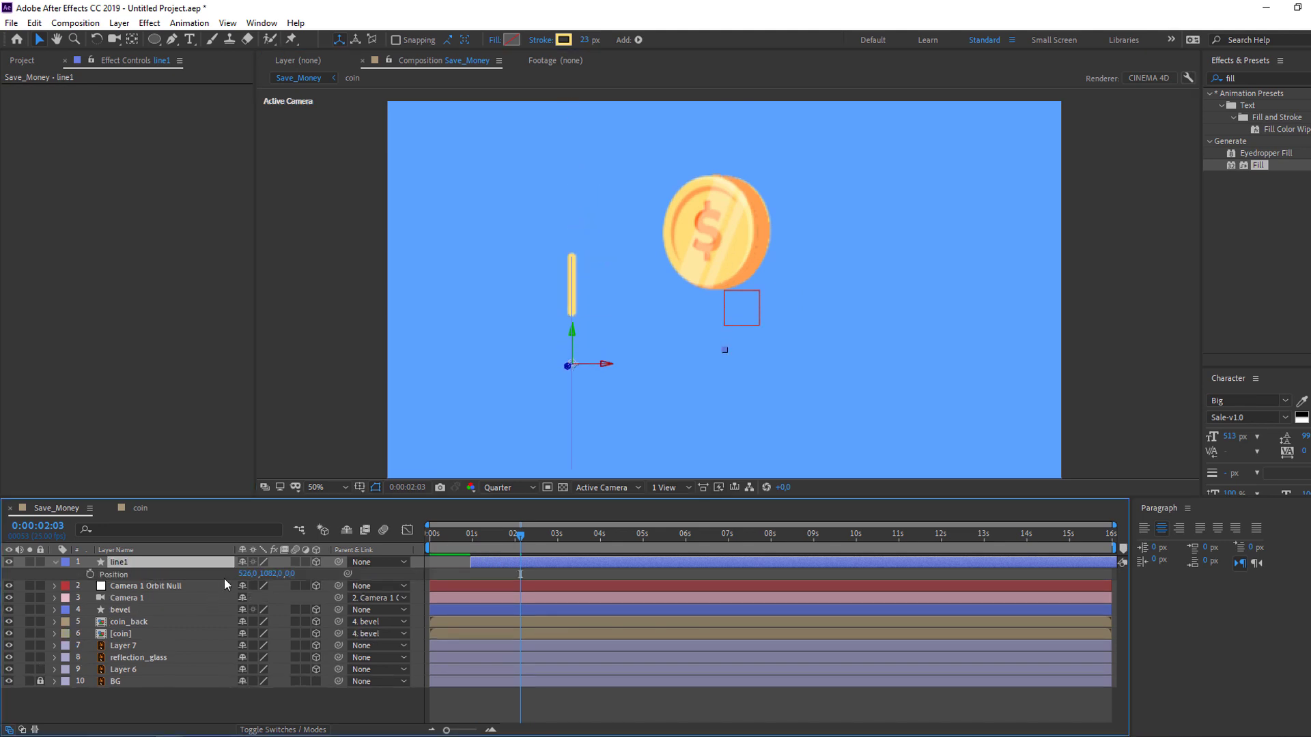
left_click_drag(248, 573, 520, 528)
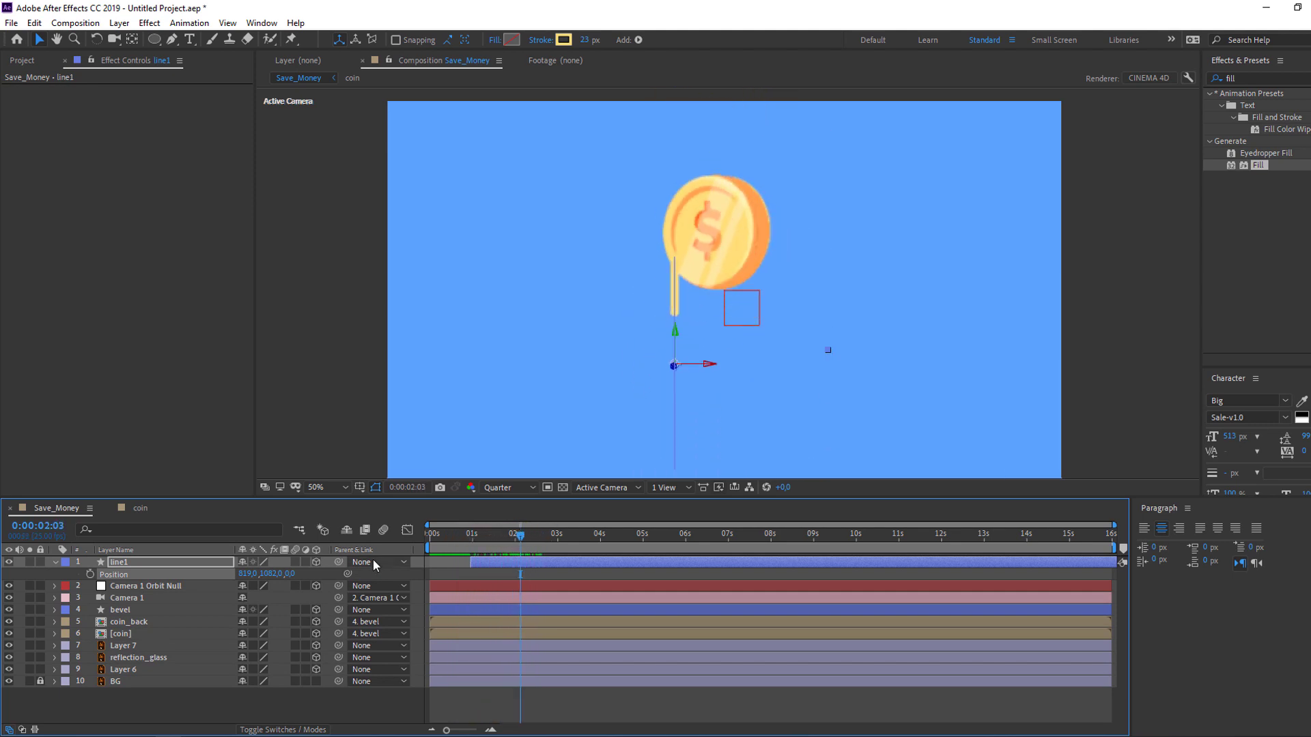
- Duplicate line1 and set the copy's X position to 1032, beneath the coin's right side
left_click(134, 563)
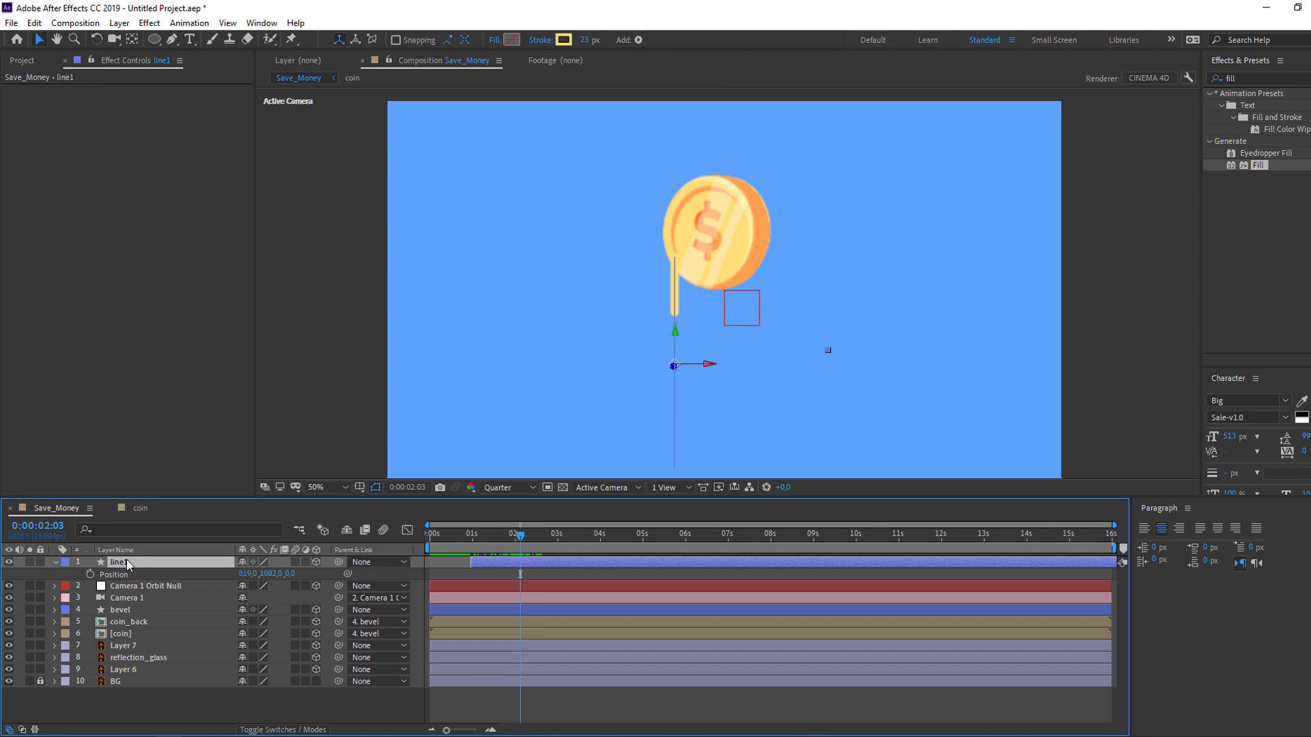
key("ctrl+d")
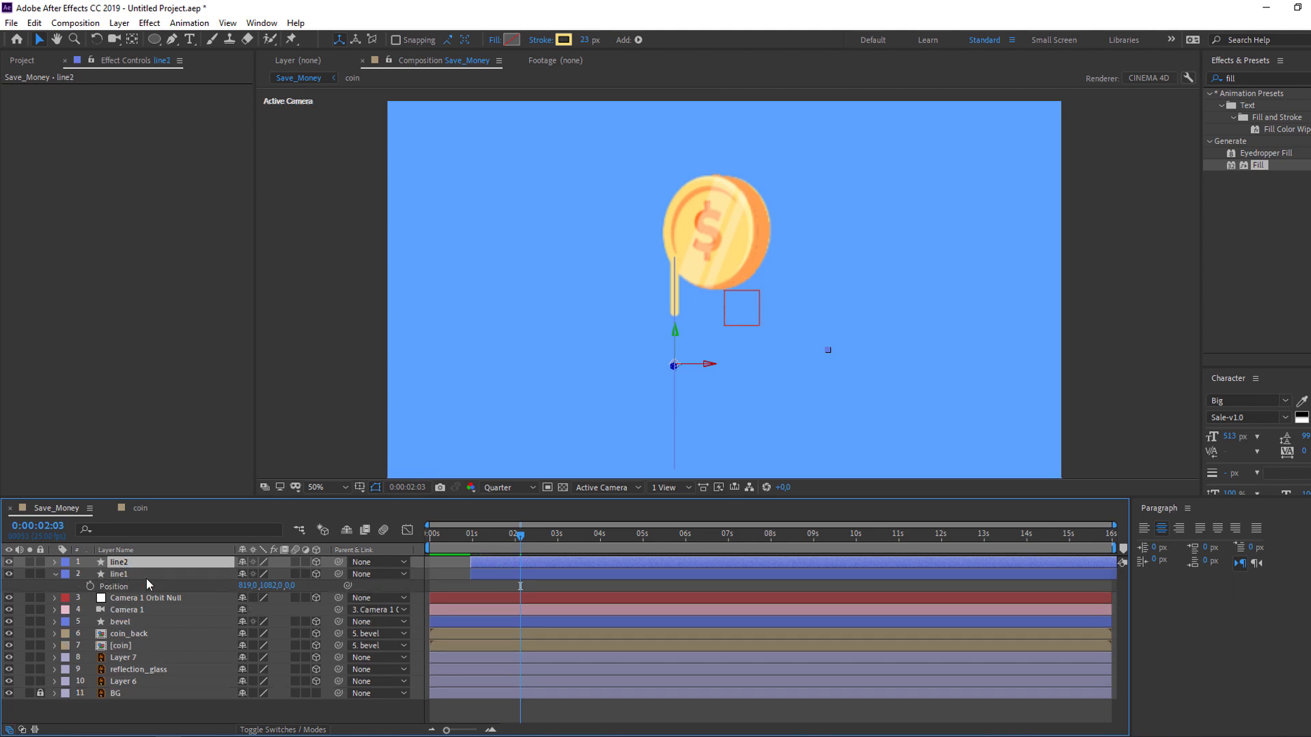
key("p")
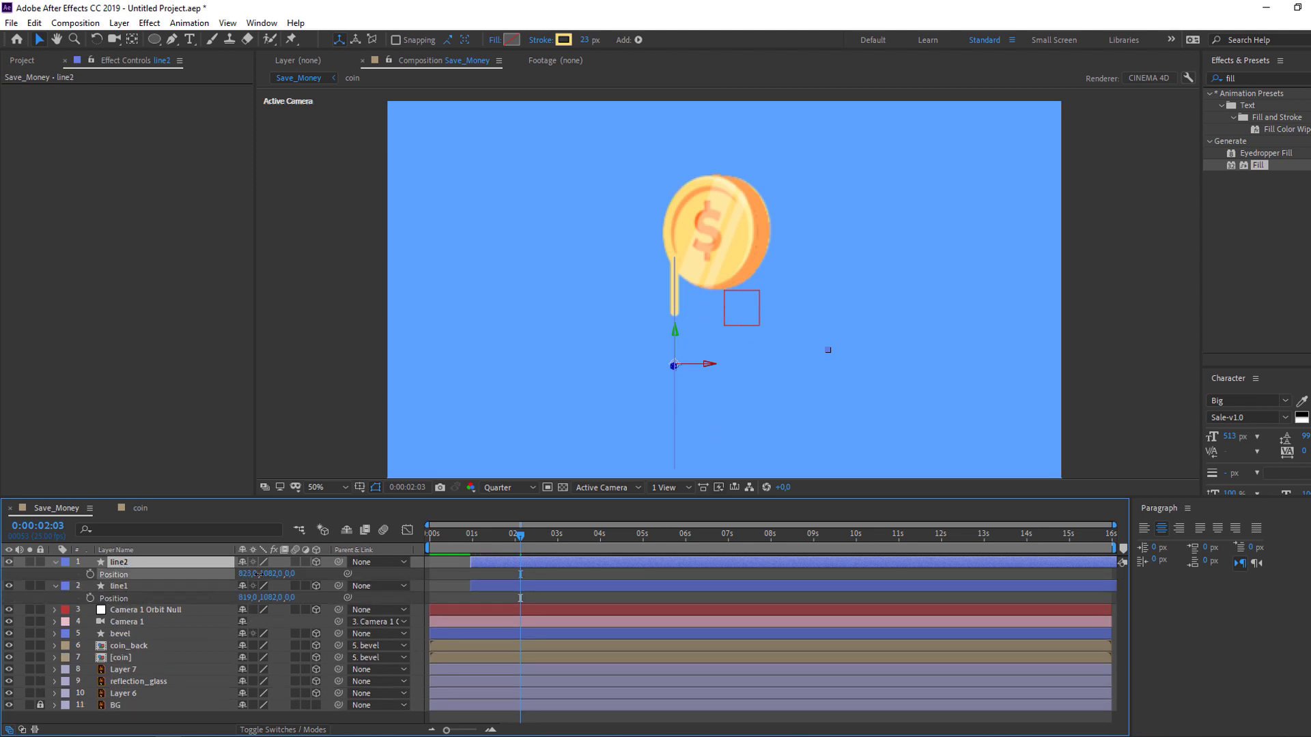
left_click_drag(247, 573, 394, 572)
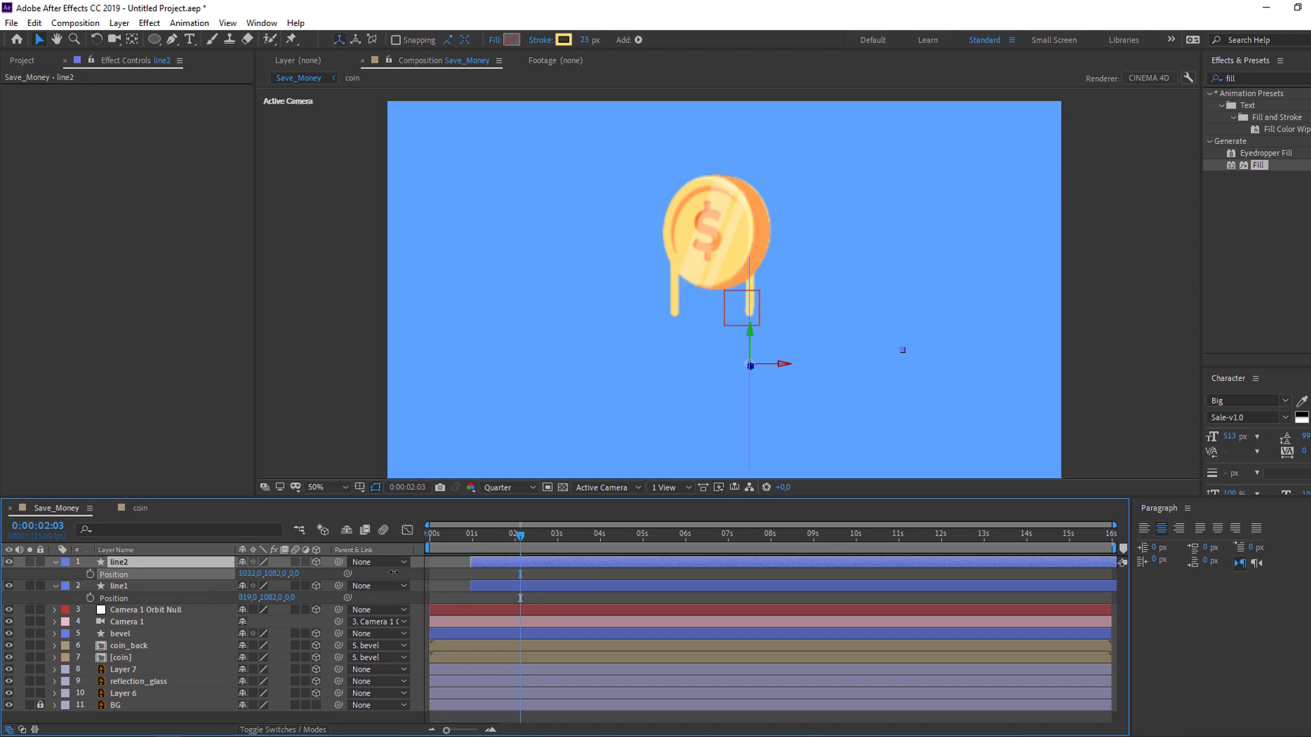
key("Return")
key("Return")
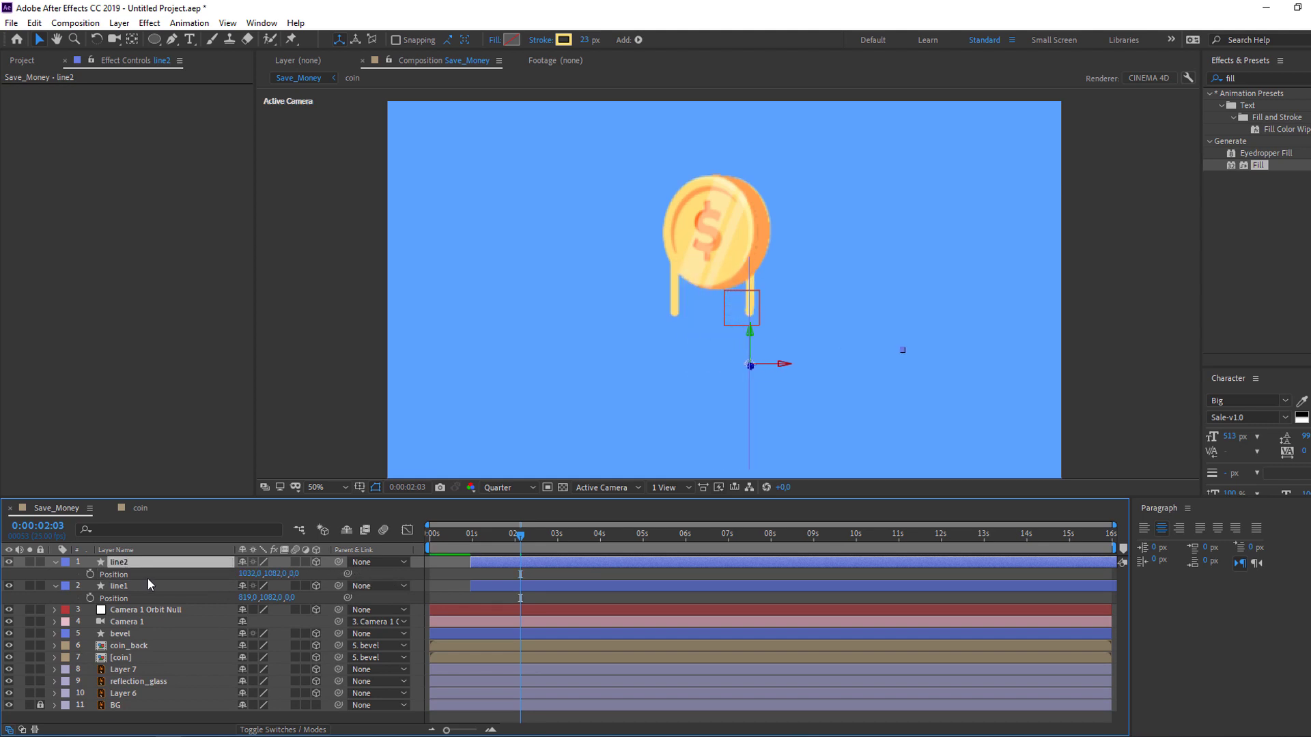
- Duplicate line2, move the copy along X to beneath the coin's centre, and start it slightly later than the other lines
key("ctrl+d")
key("p")
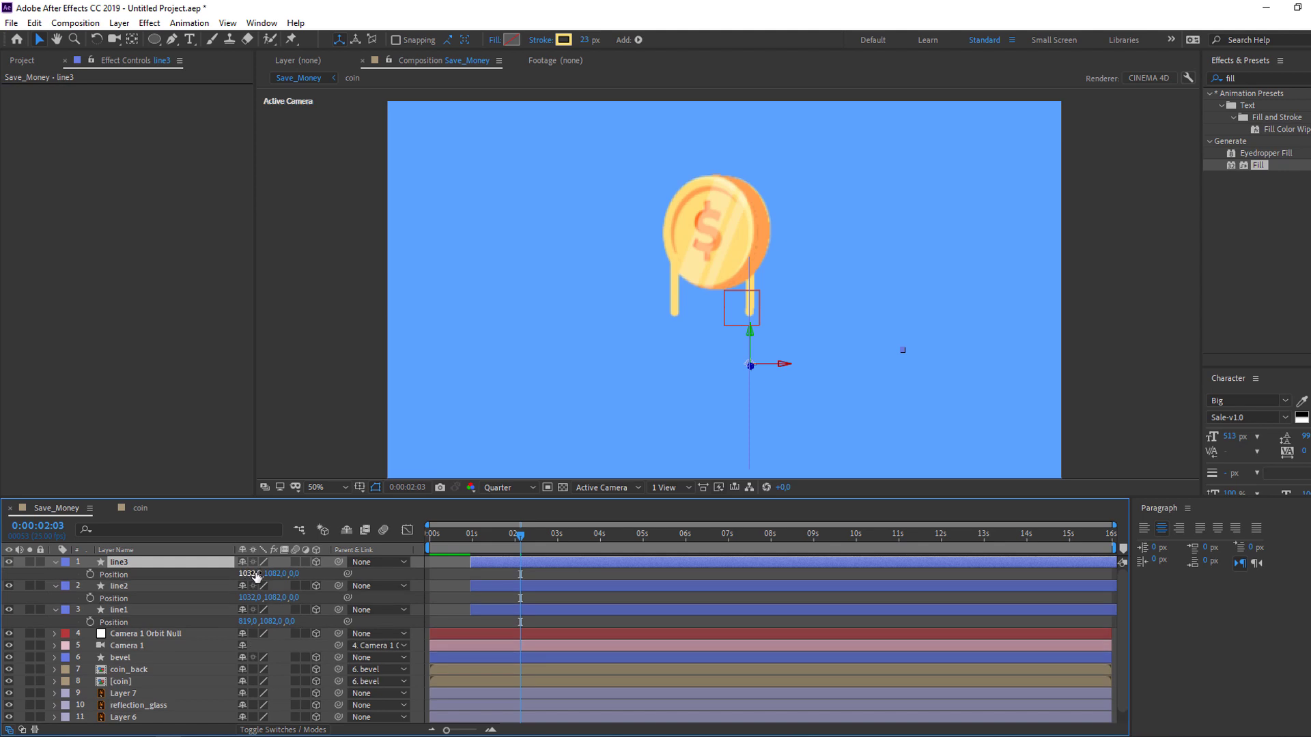
left_click_drag(247, 575, 324, 573)
left_click_drag(451, 535, 533, 532)
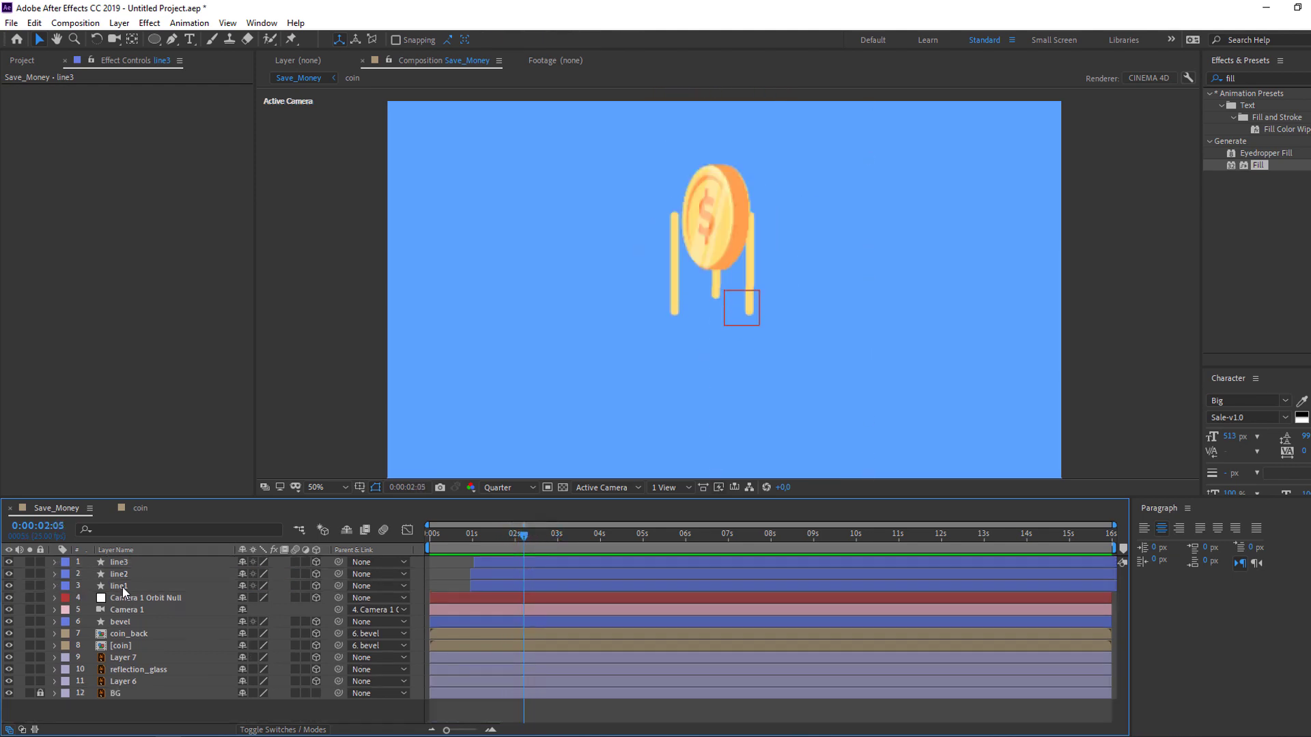
- Set the stroke width of line1 and line2 to 10 px and preview the falling coin
left_click(120, 589)
left_click(123, 577, "ctrl")
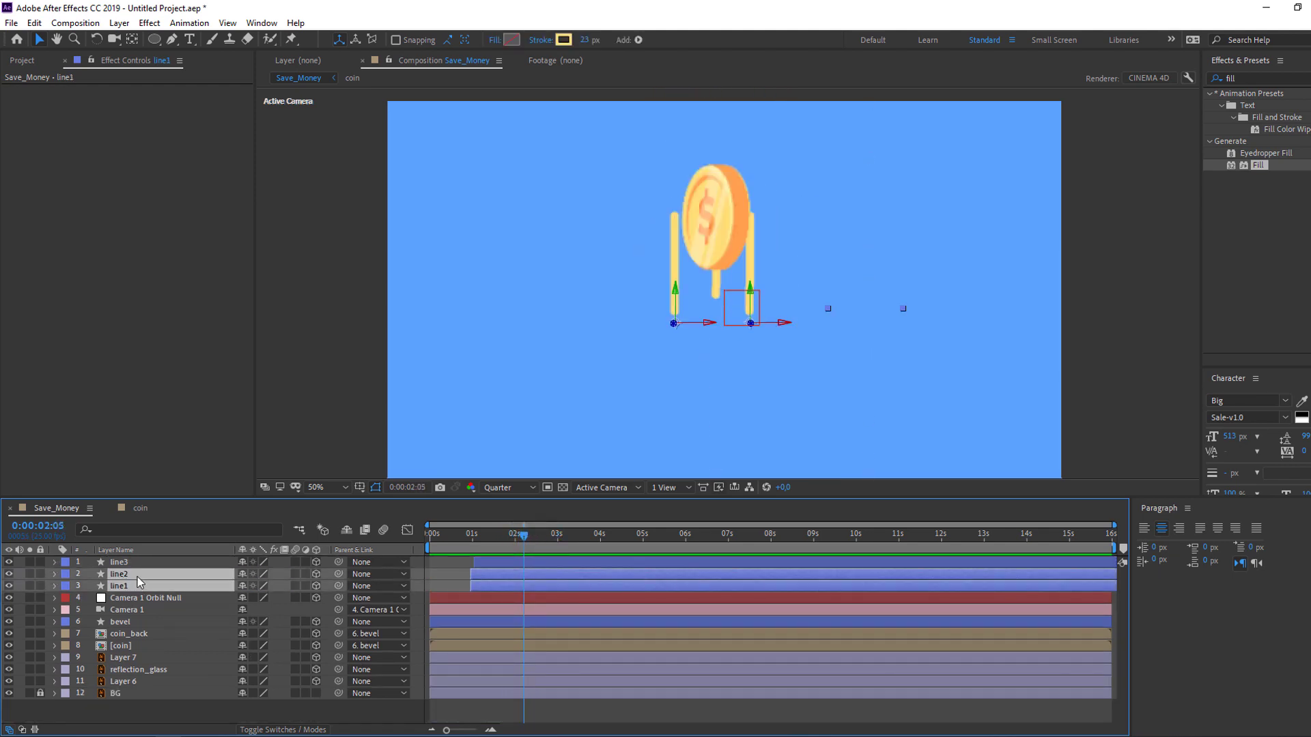
left_click(587, 40)
type("10")
key("Return")
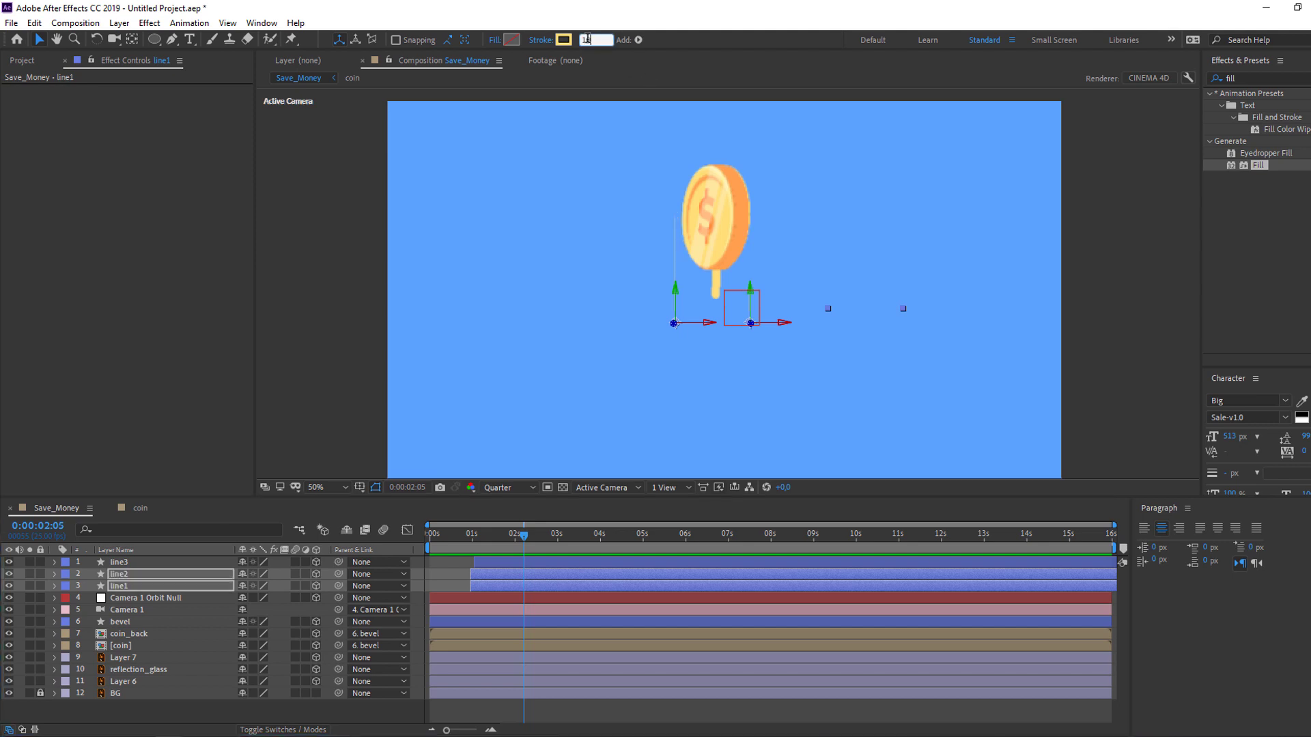
left_click(523, 691)
key("space")
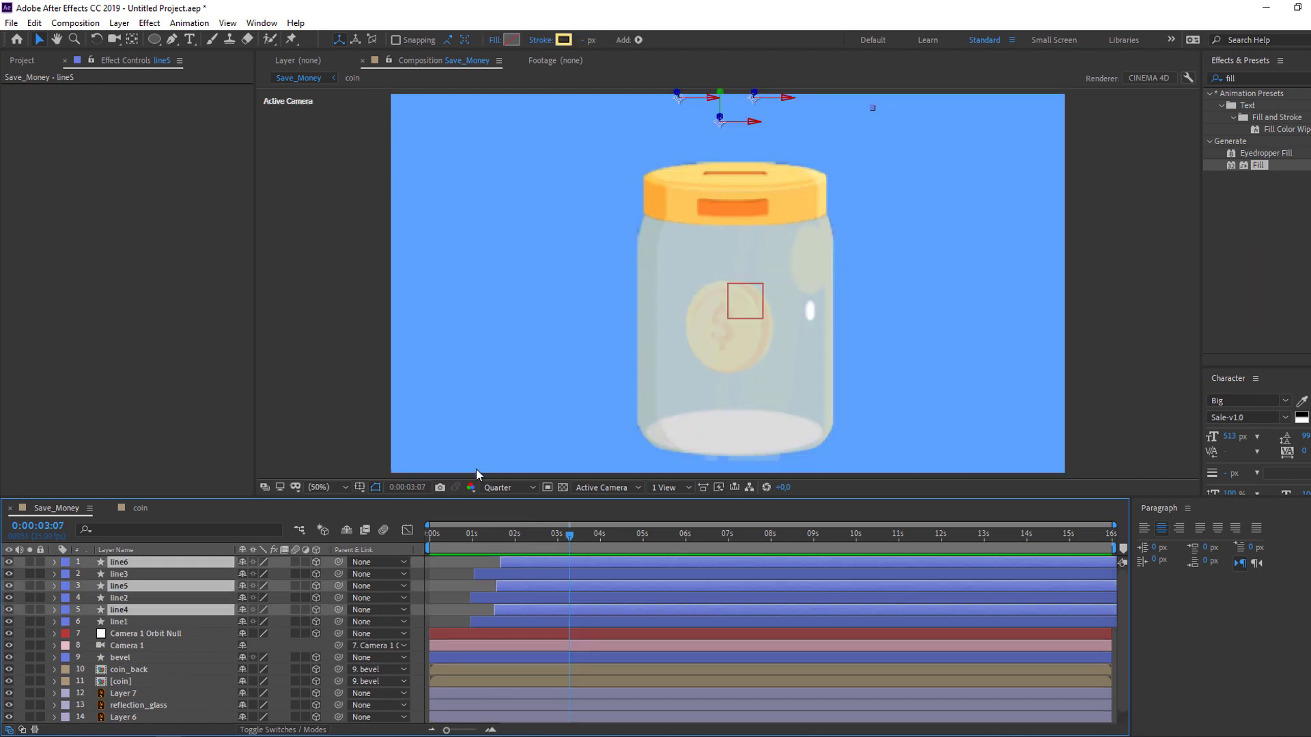
- Add a Camera 1 Orbit Null Position keyframe holding at about 3.5 seconds, and at 0:00:03:24 set its Position to 960, 4026, 0
left_click_drag(444, 498, 437, 380)
left_click(165, 702)
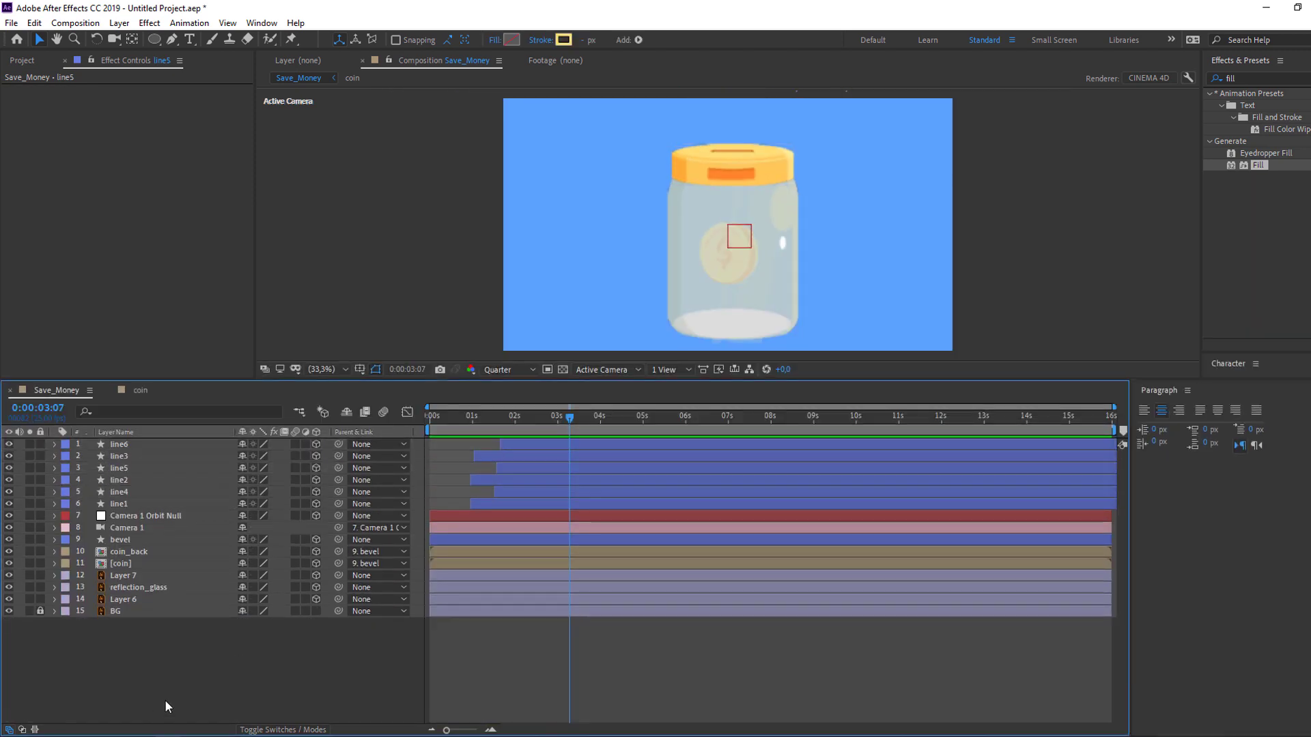
left_click(128, 518)
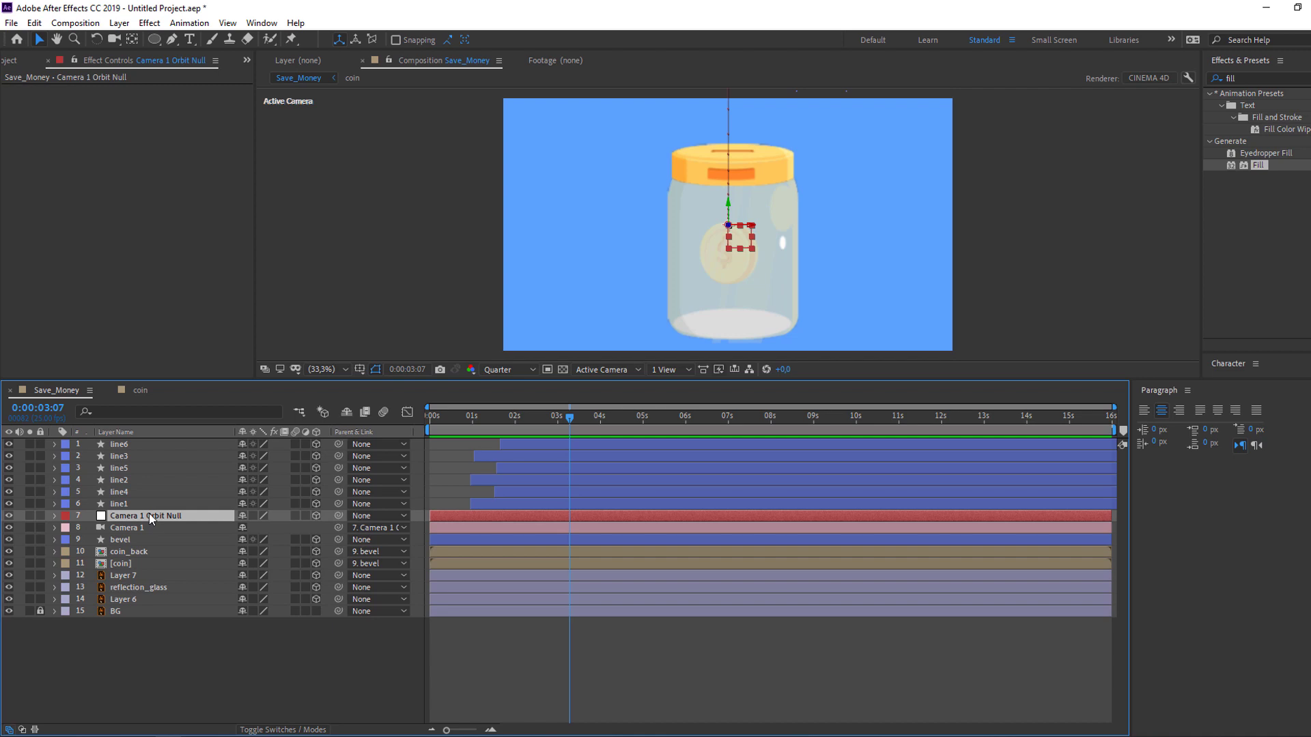
key("p")
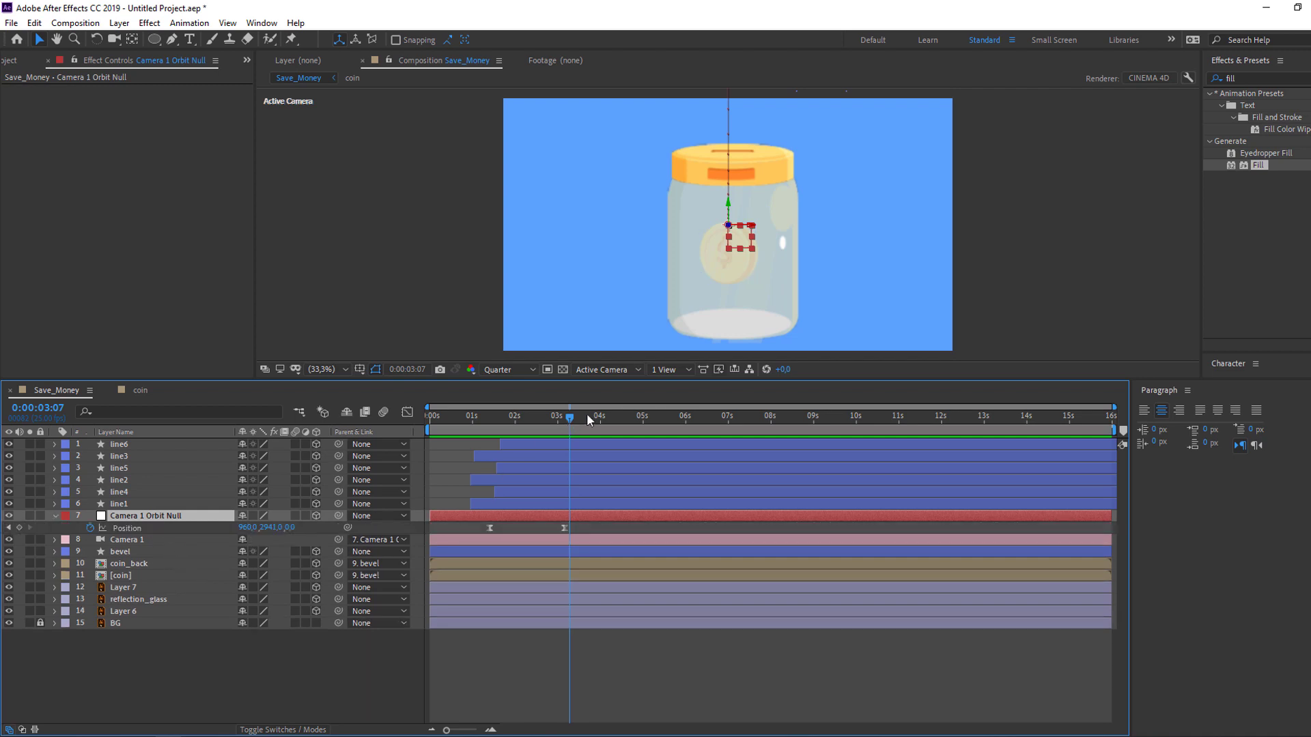
left_click_drag(567, 418, 577, 418)
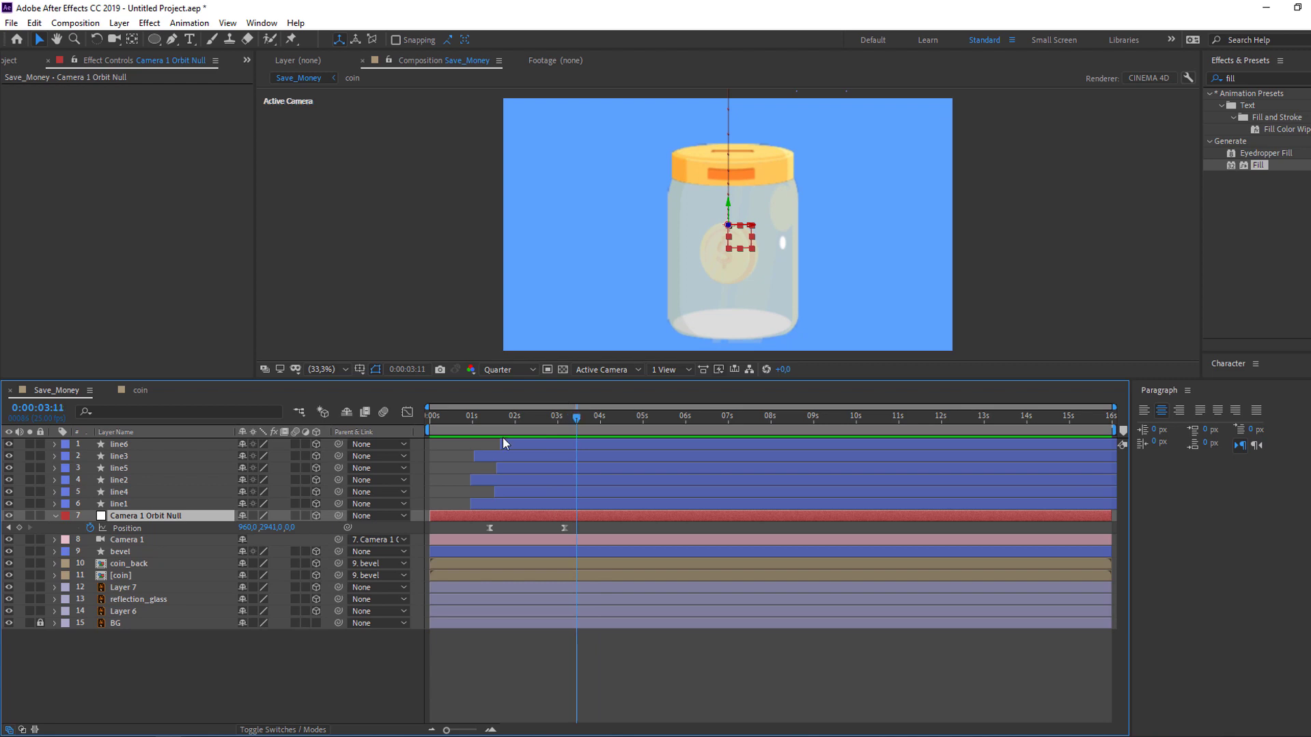
left_click(19, 527)
left_click_drag(583, 418, 597, 427)
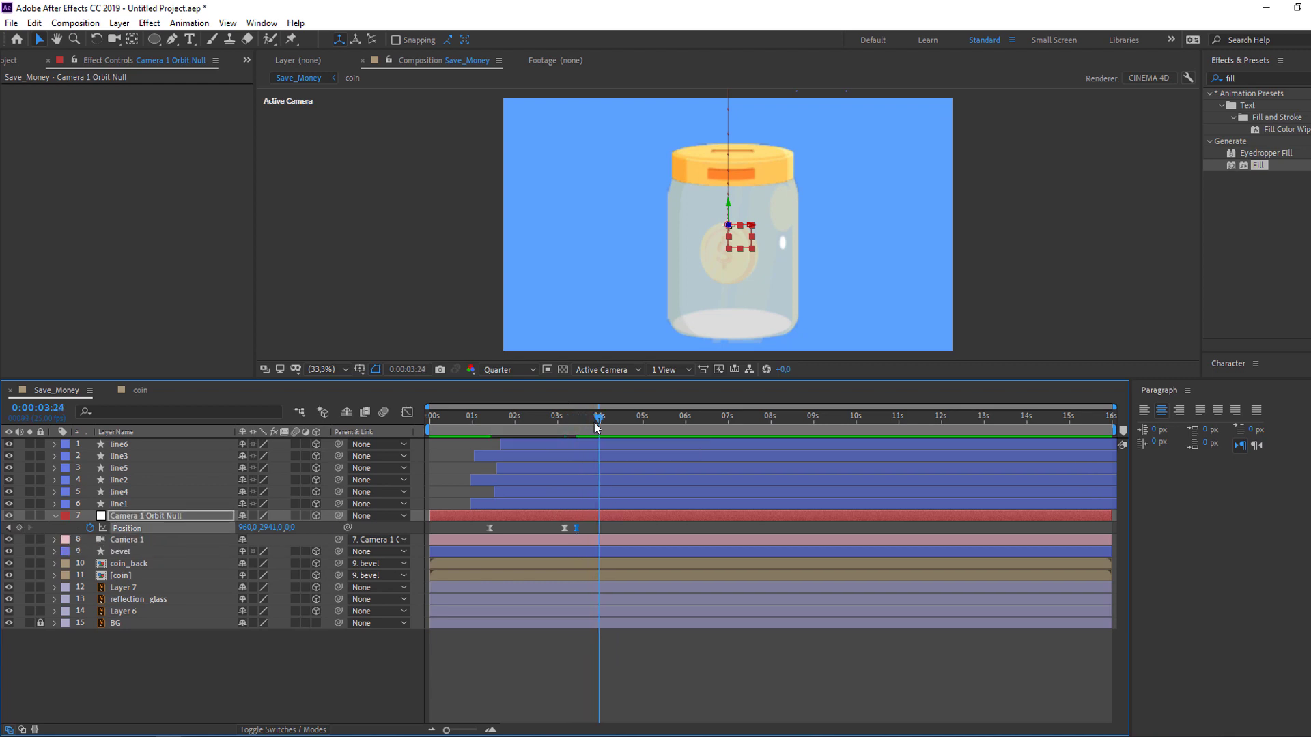
left_click_drag(269, 529, 1097, 454)
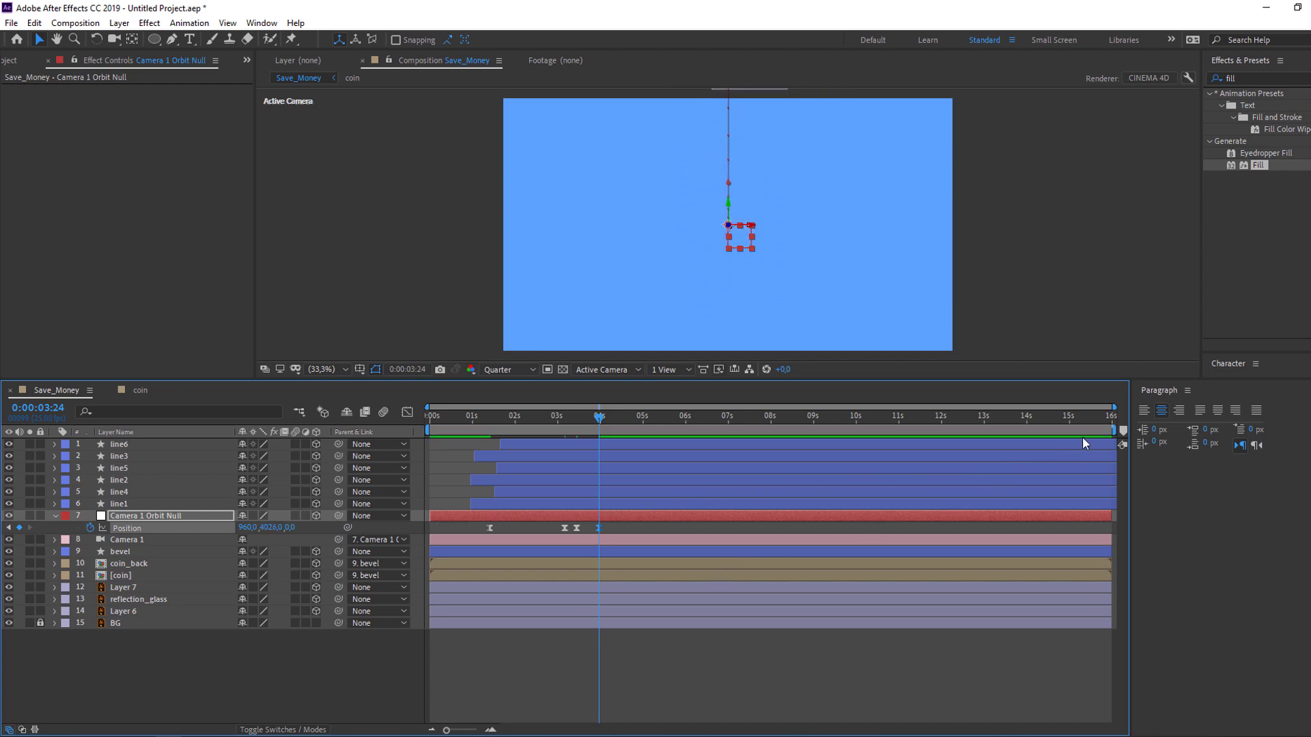
- End the work area at about 4 seconds and trim the composition to the work area
left_click_drag(1103, 430, 611, 473)
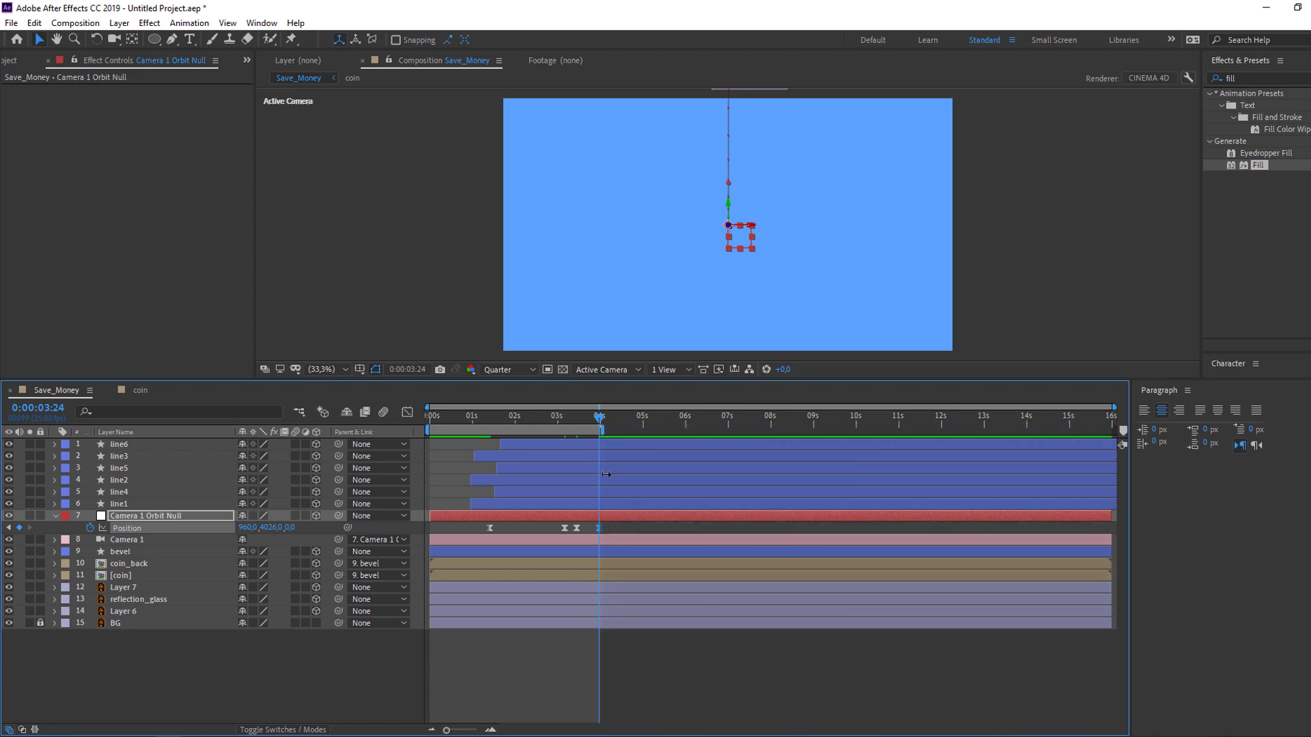
right_click(573, 432)
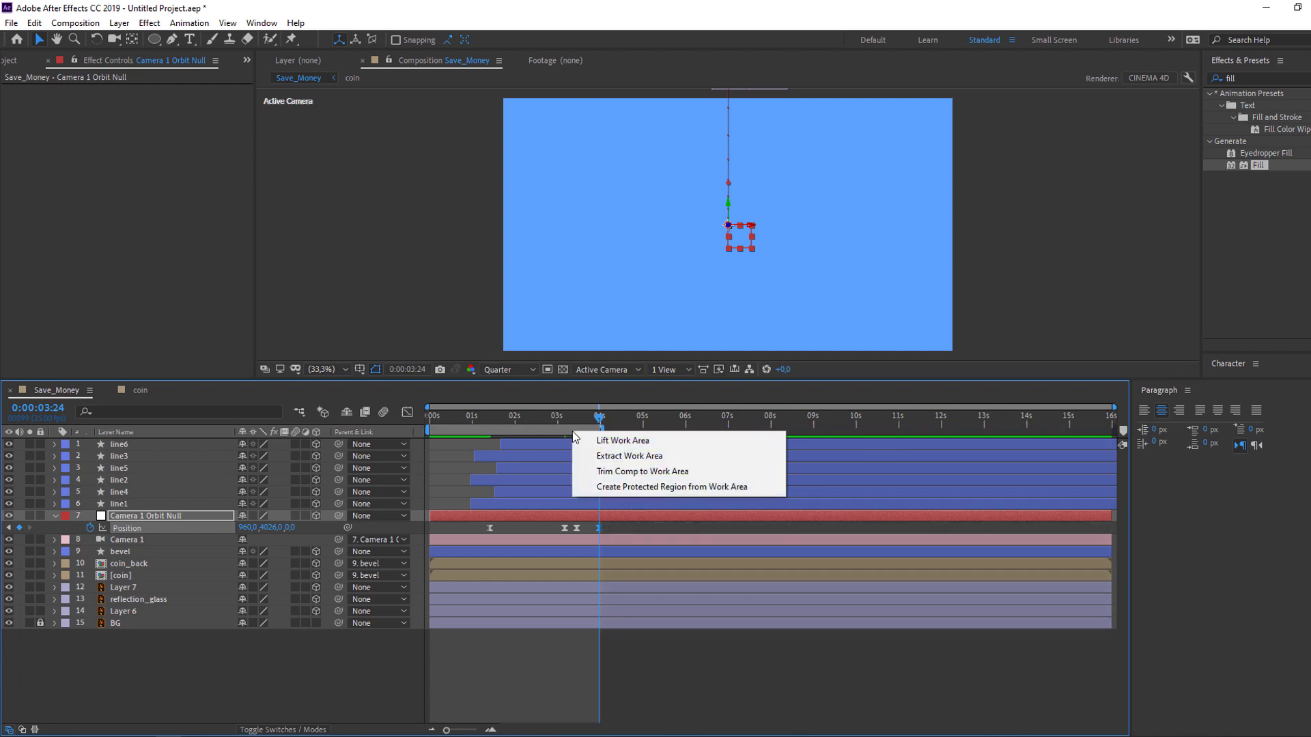
left_click(661, 478)
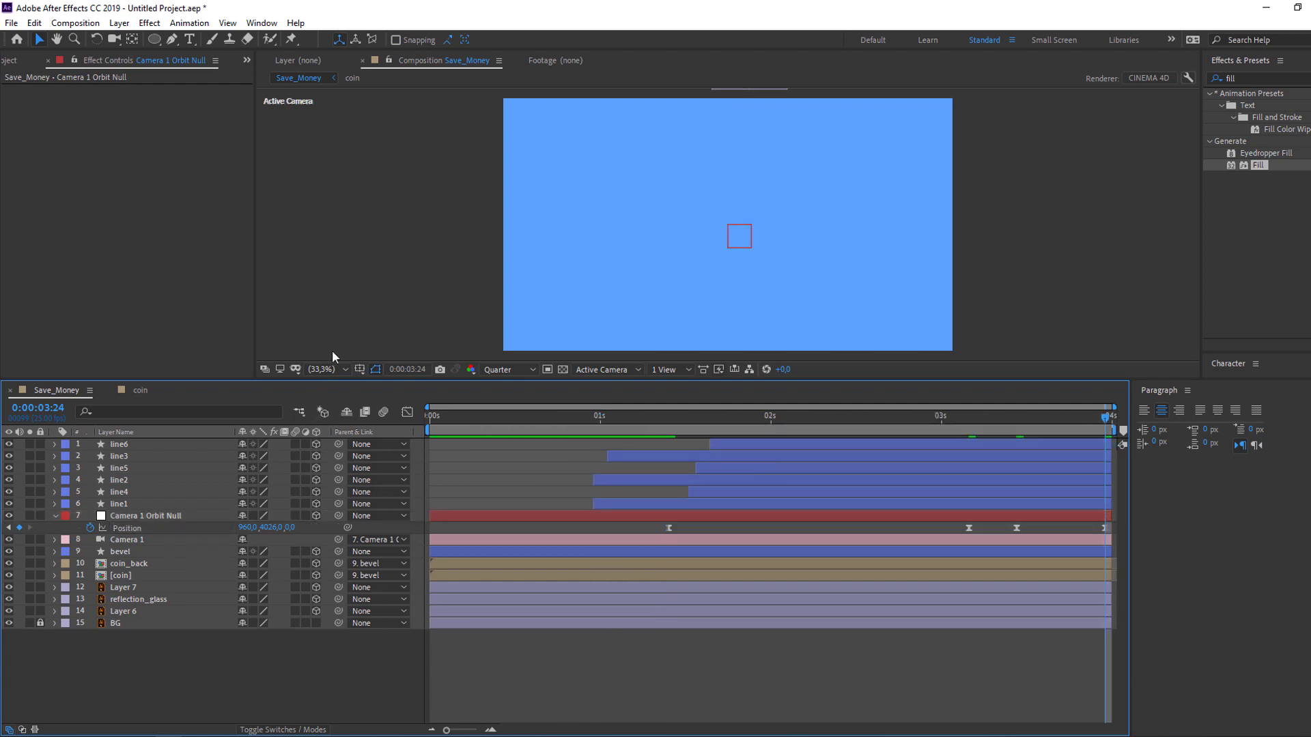
- Preview the trimmed Save_Money animation from its beginning
key("space")
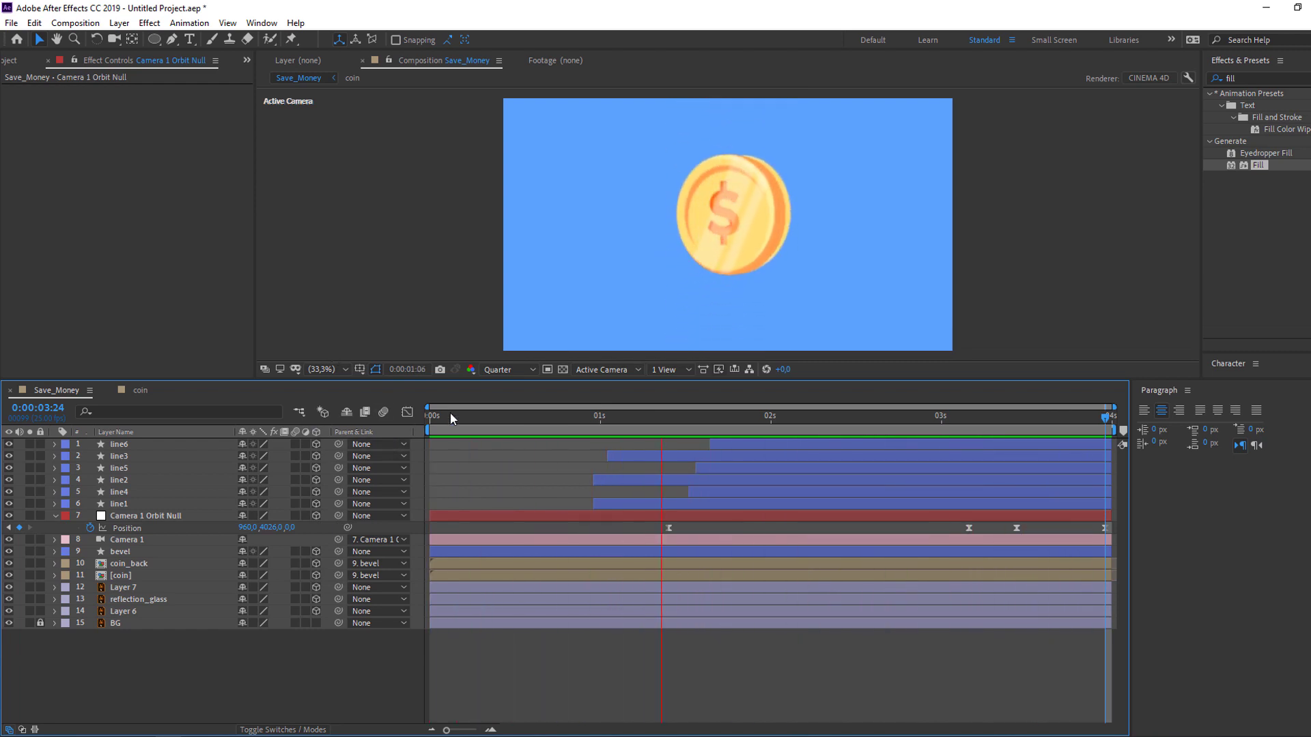
left_click_drag(450, 412, 442, 413)
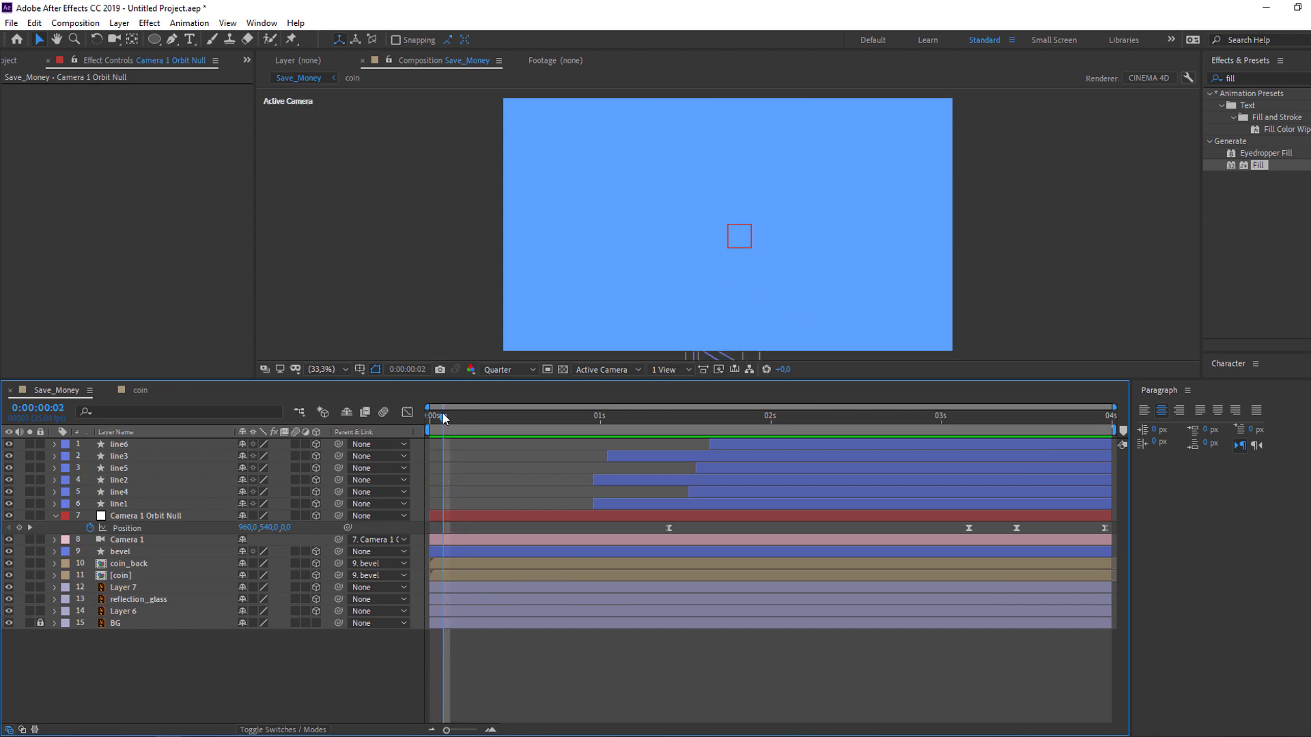
key("space")
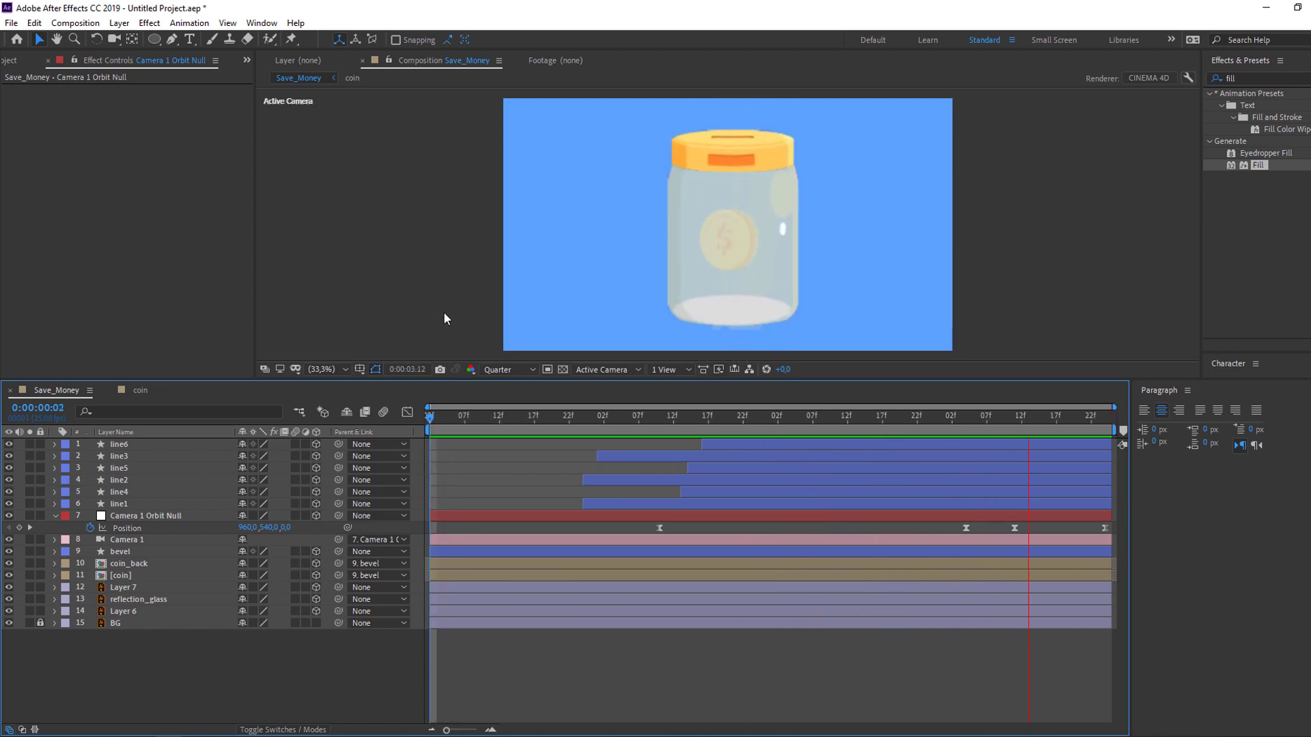